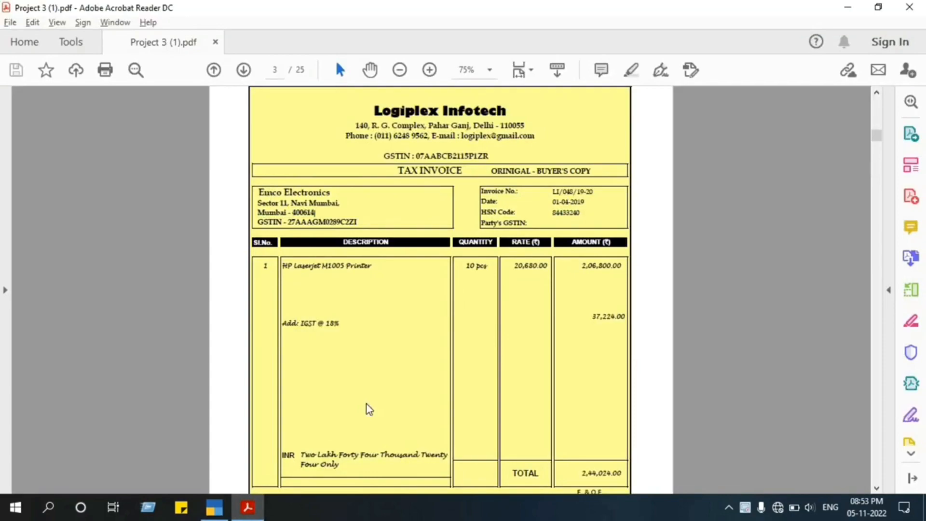
# Switch to TallyPrime and enable Goods and Services Tax (GST) in the Eemco Electronics company features.
pyautogui.hotkey('alt', 'Tab')
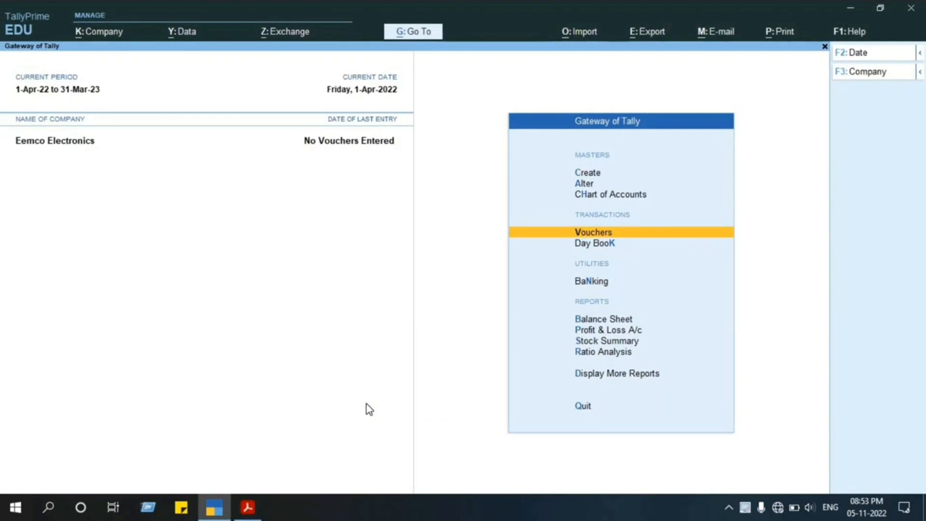
pyautogui.press('Up')
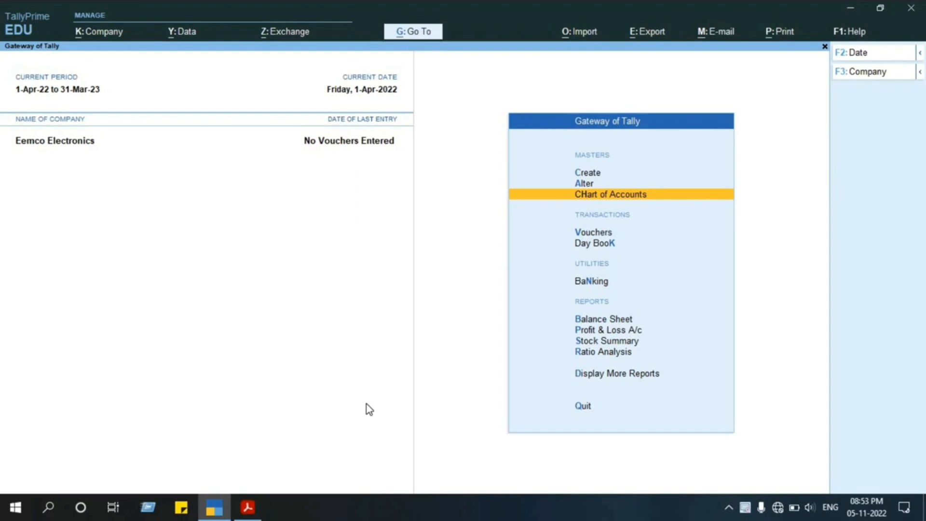
pyautogui.press('F11')
pyautogui.press('Return')
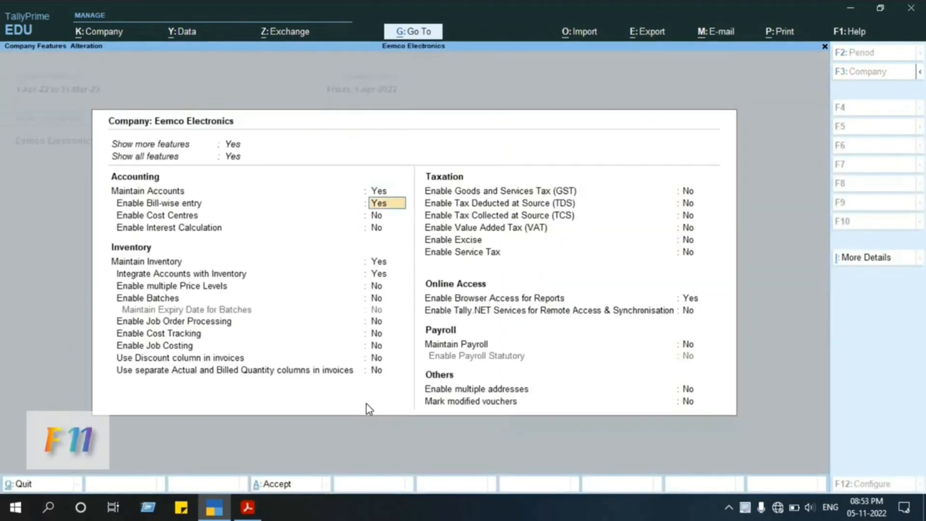
pyautogui.press('Down')
pyautogui.press('Down')
pyautogui.press('Down')
pyautogui.press('Down')
pyautogui.press('Down')
pyautogui.press('Down')
pyautogui.press('Down')
pyautogui.press('Down')
pyautogui.press('Down')
pyautogui.press('Down')
pyautogui.press('Down')
pyautogui.press('Down')
pyautogui.press('Down')
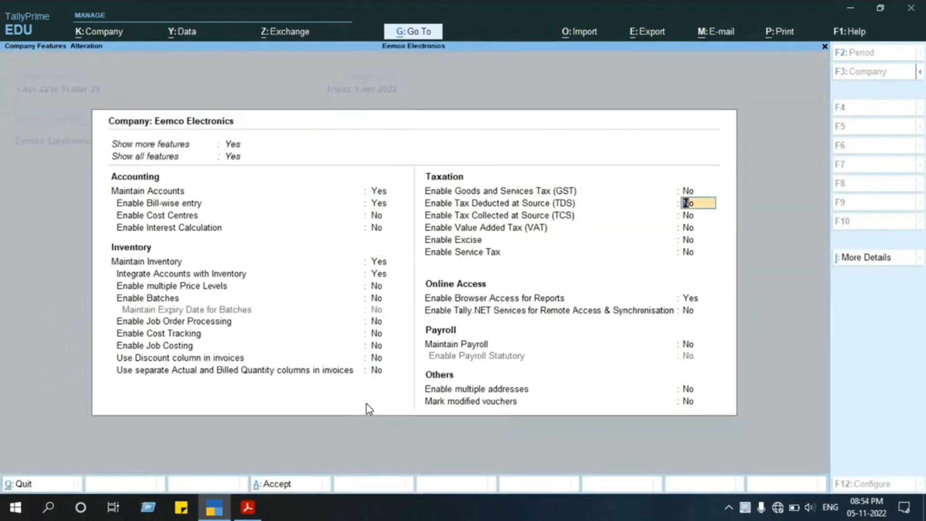
pyautogui.press('Up')
pyautogui.write('y')
pyautogui.press('Return')
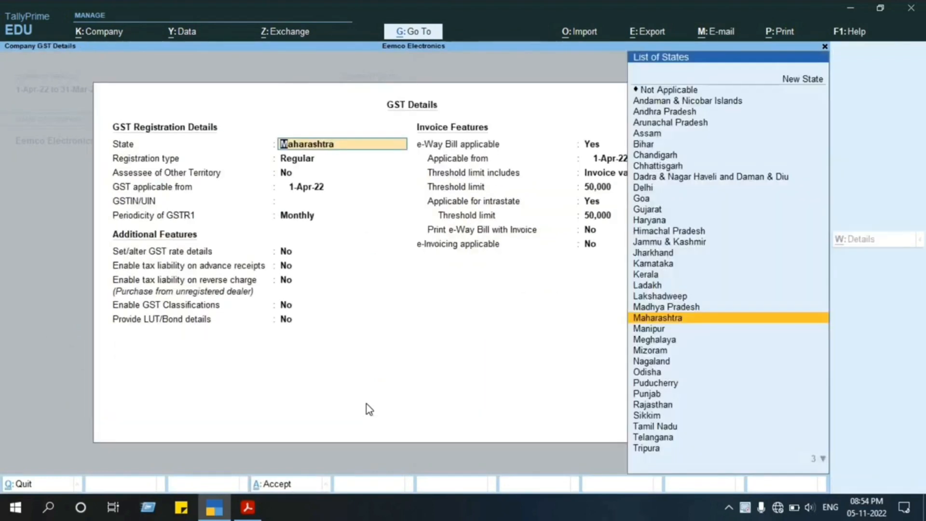
# Set the GST registration to Maharashtra, Regular type, not an assessee of other territory, applicable from 1-Apr-22.
pyautogui.press('Return')
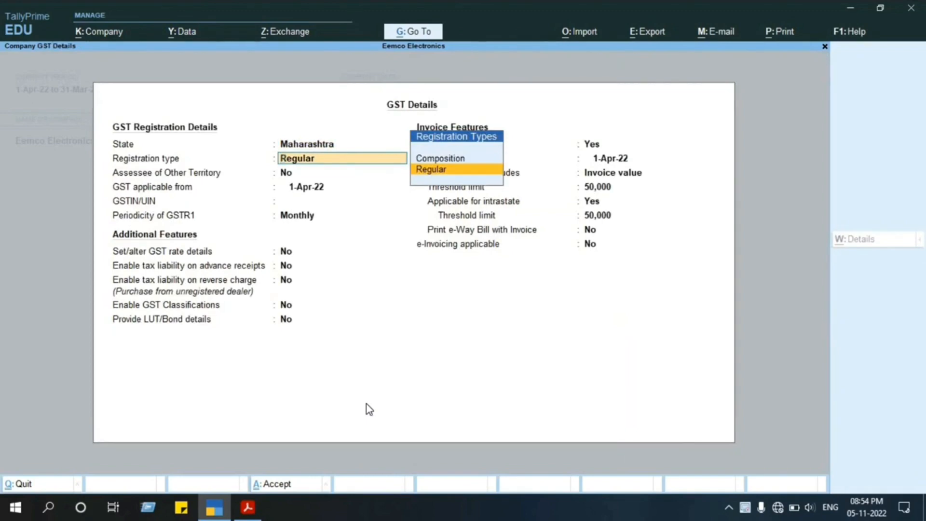
pyautogui.press('Return')
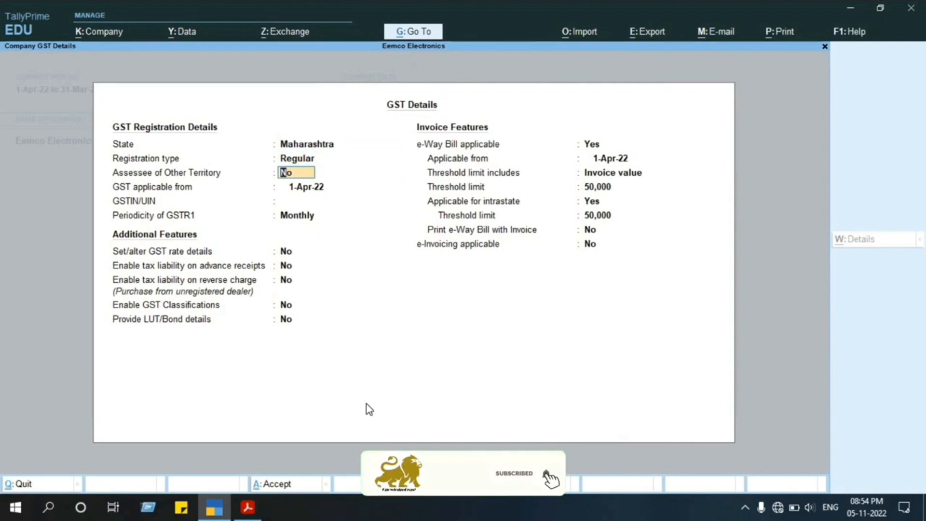
pyautogui.press('Up')
pyautogui.press('Up')
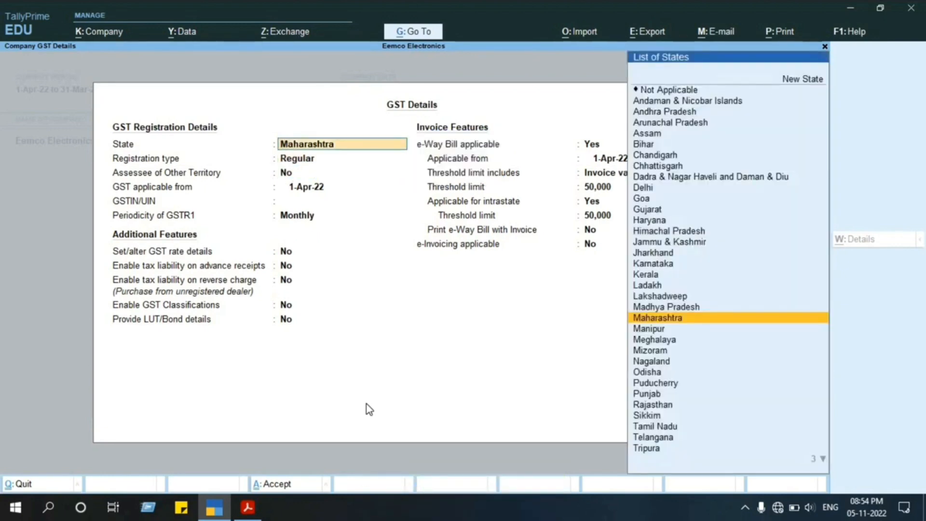
pyautogui.press('Return')
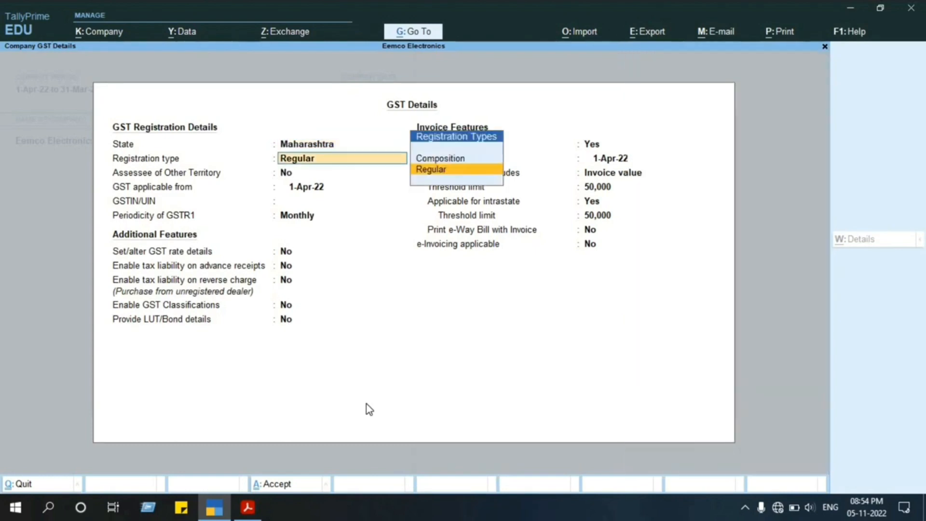
pyautogui.press('Return')
pyautogui.press('Return')
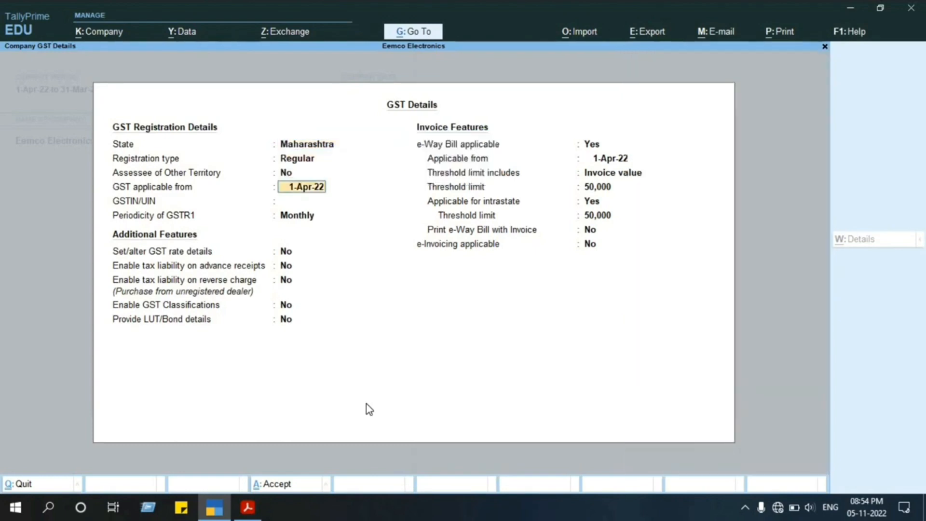
pyautogui.press('Return')
# Copy the buyer's GSTIN from the Logiplex Infotech invoice in the PDF into the company's GSTIN/UIN field in TallyPrime.
pyautogui.hotkey('alt', 'Tab')
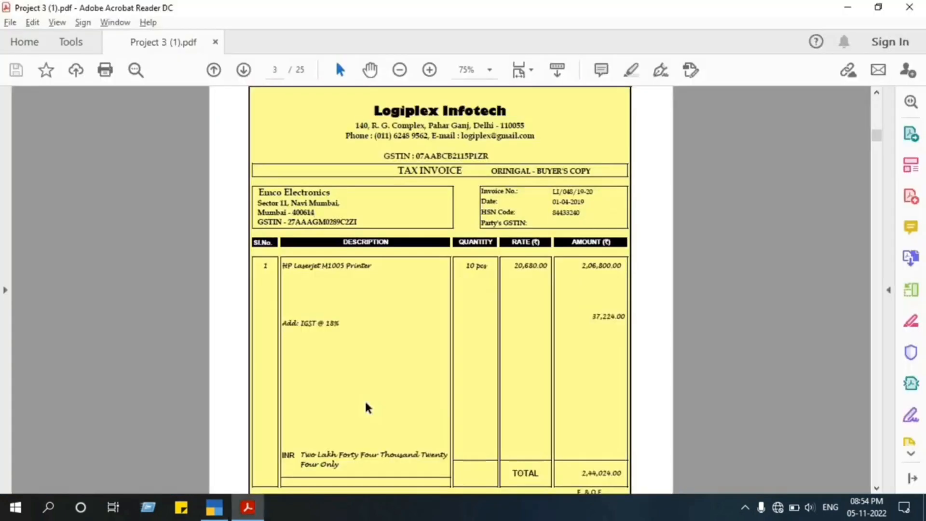
pyautogui.moveTo(360, 222); pyautogui.dragTo(292, 226)
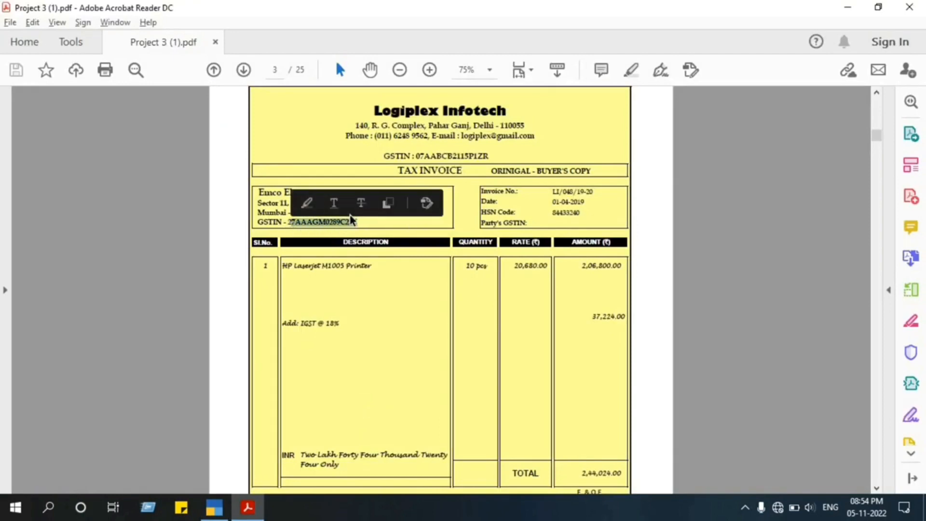
pyautogui.doubleClick(359, 223)
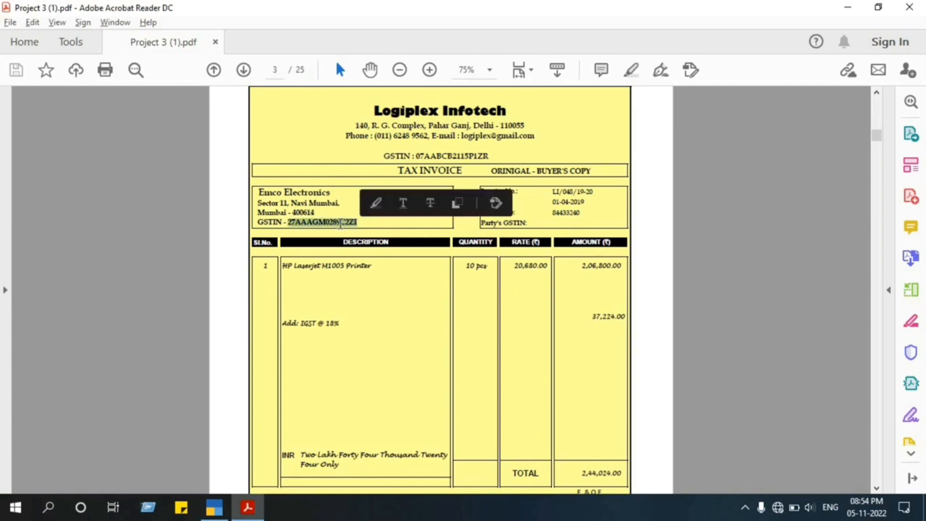
pyautogui.hotkey('ctrl', 'c')
pyautogui.hotkey('alt', 'Tab')
pyautogui.hotkey('ctrl', 'alt', 'v')
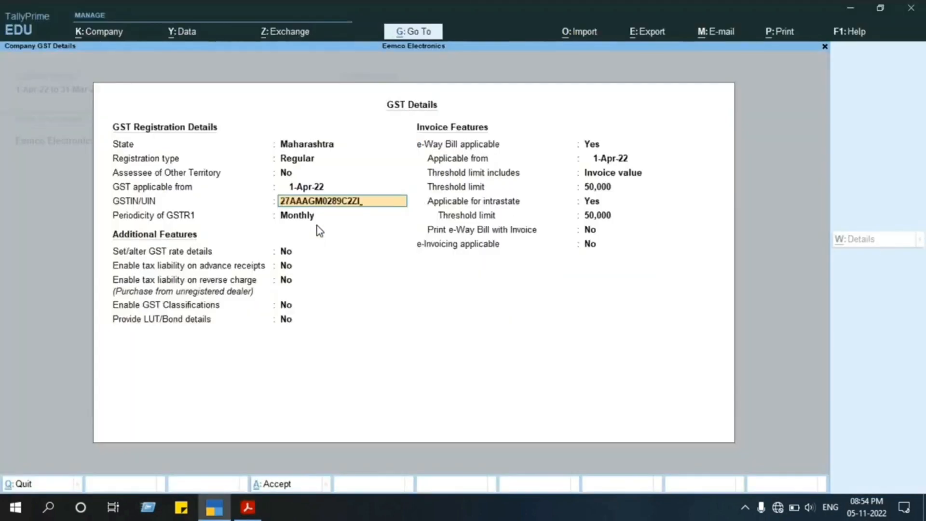
# Keep GSTR1 monthly and e-Way Bill applicable from 1-Apr-22 on invoice value, with 50,000 threshold limits including intrastate.
pyautogui.press('Return')
pyautogui.press('Return')
pyautogui.press('Return')
pyautogui.press('Return')
pyautogui.press('Return')
pyautogui.press('Return')
pyautogui.press('Return')
pyautogui.press('Return')
pyautogui.press('Return')
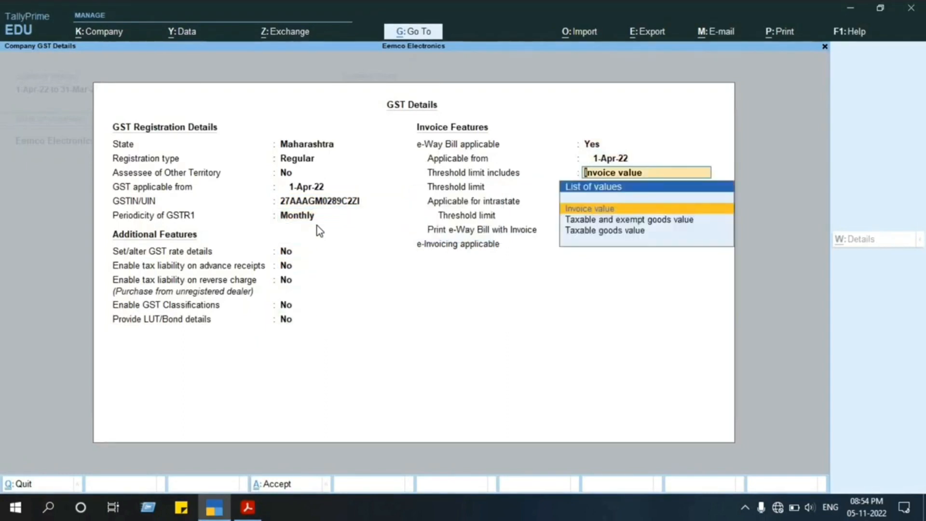
pyautogui.press('Return')
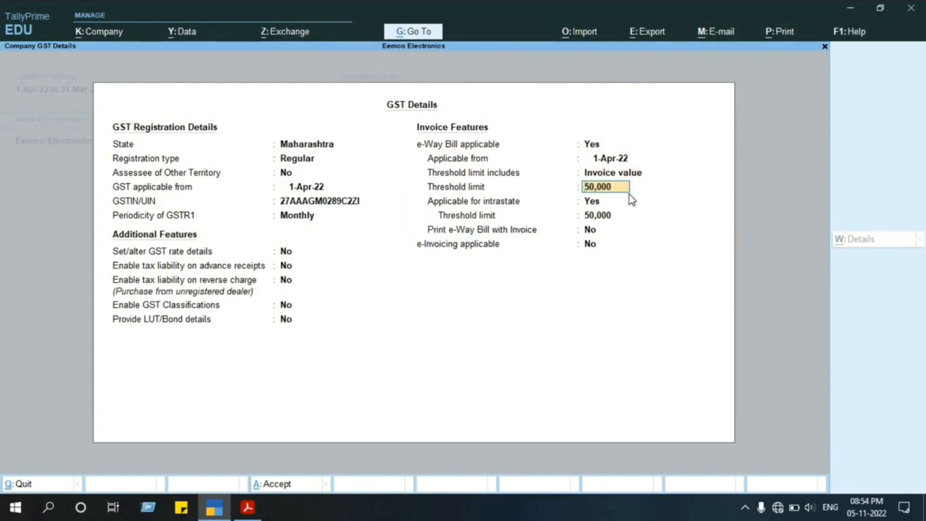
pyautogui.press('Return')
pyautogui.press('Return')
pyautogui.press('Return')
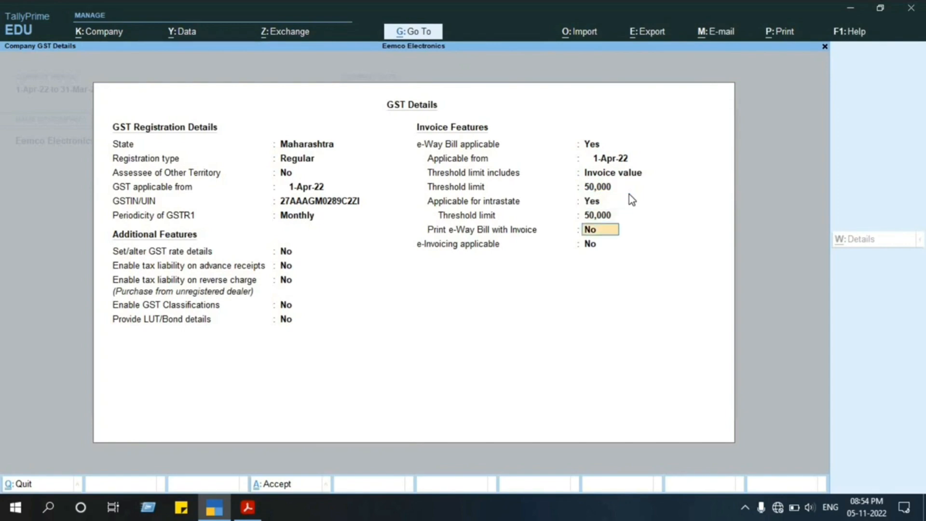
# Finish the GST details with e-Way Bill printing and e-Invoicing set to No, and quit the company features.
pyautogui.press('Return')
pyautogui.press('Return')
pyautogui.press('Return')
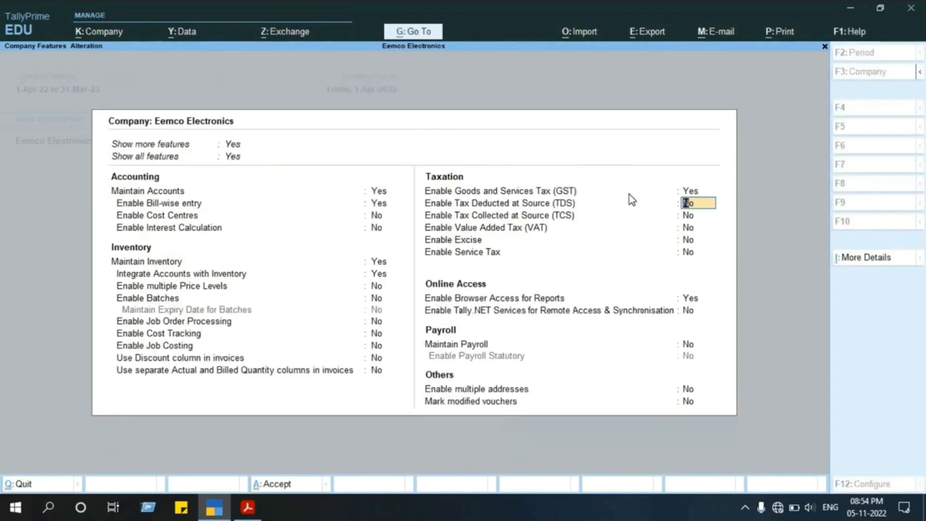
pyautogui.press('Escape')
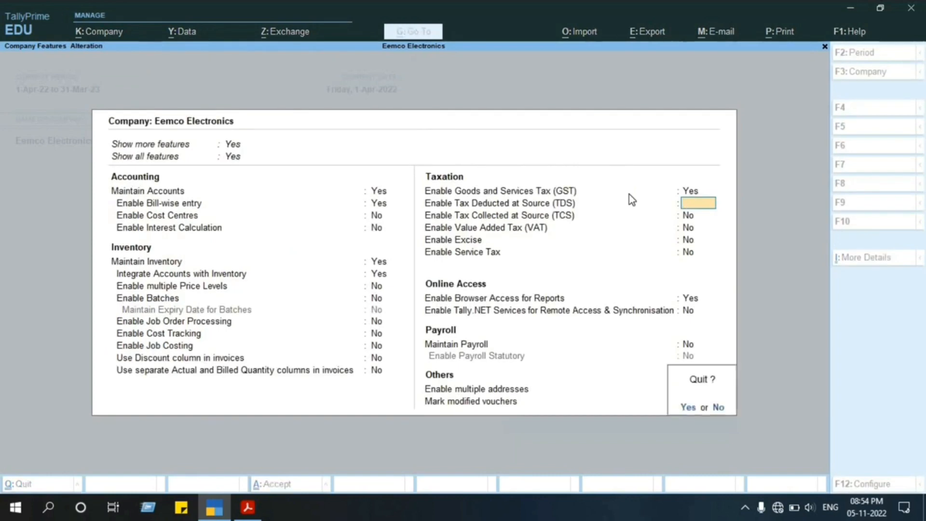
pyautogui.press('y')
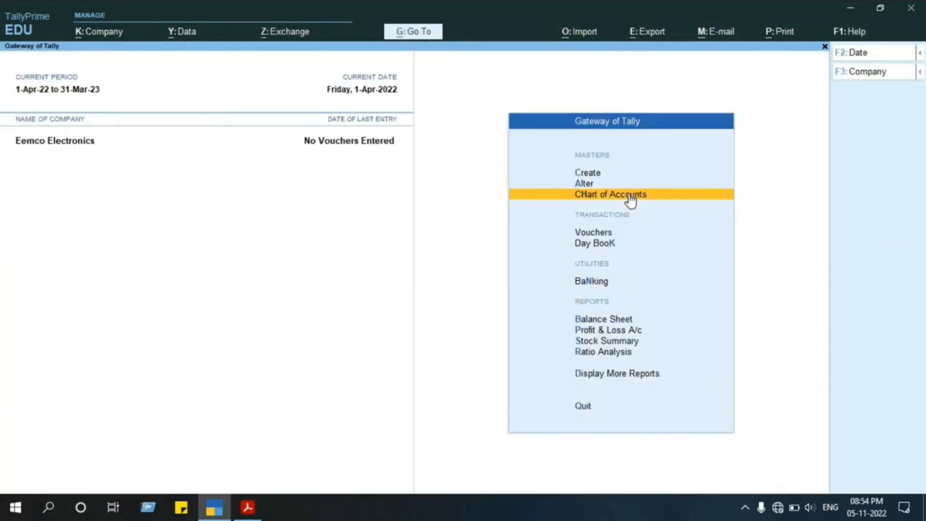
# Open a new purchase voucher and return to its supplier invoice number field.
pyautogui.press('Down')
pyautogui.press('Down')
pyautogui.press('Up')
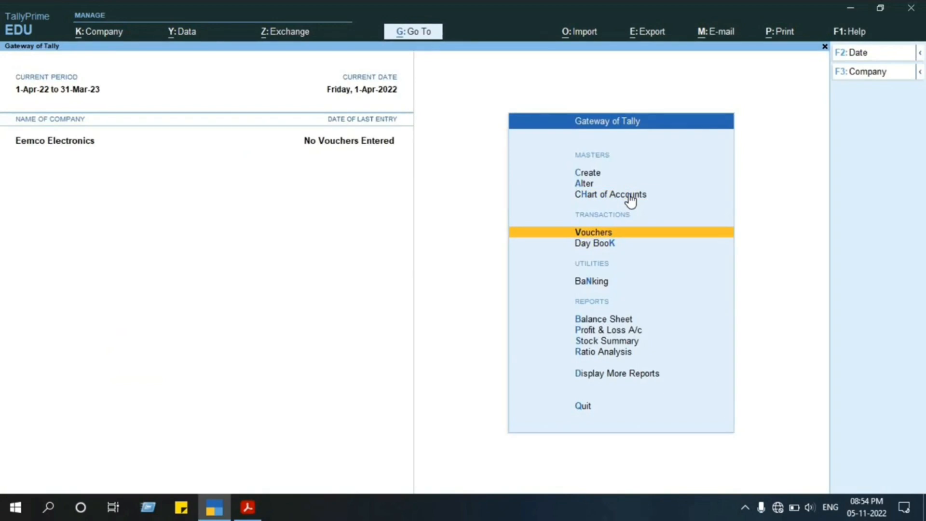
pyautogui.press('Return')
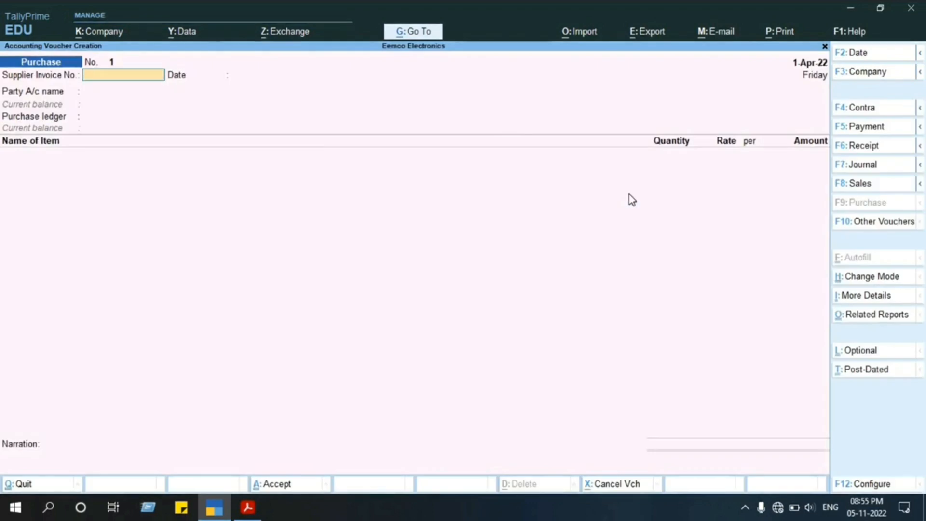
pyautogui.press('Return')
pyautogui.press('BackSpace')
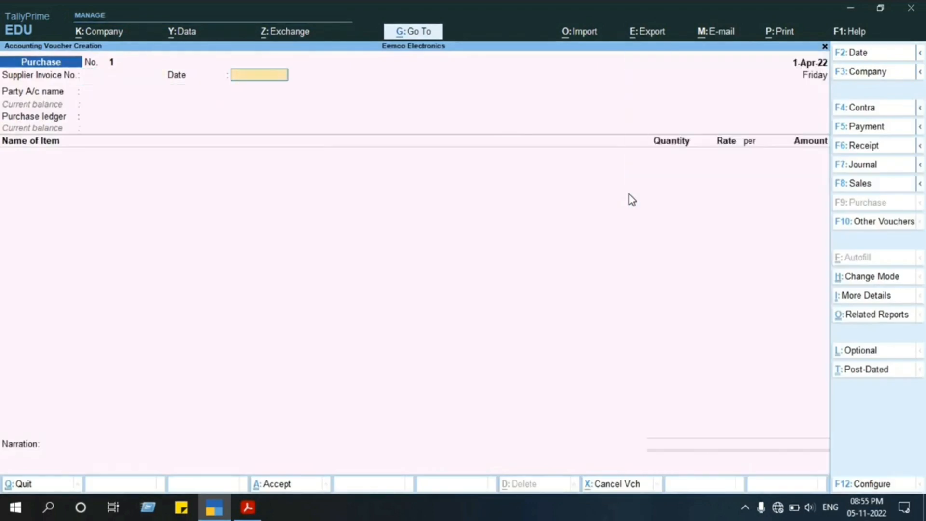
pyautogui.press('BackSpace')
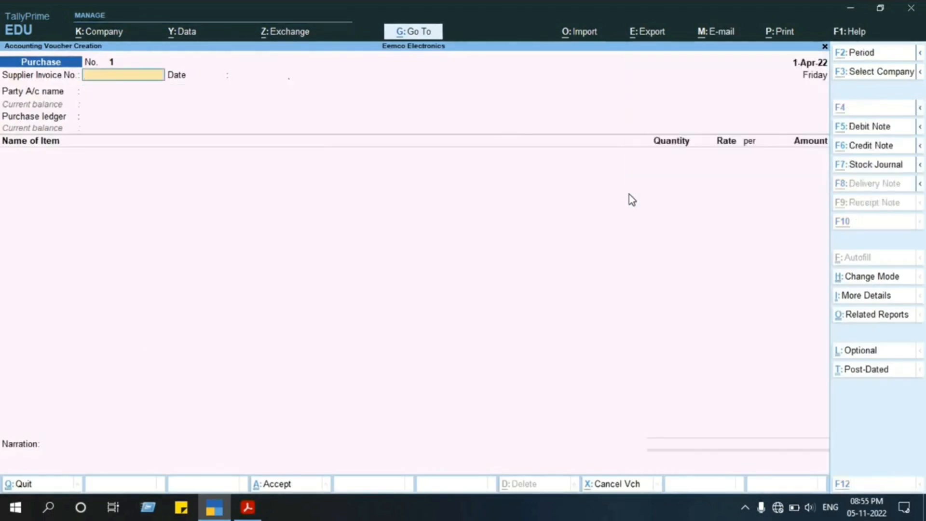
# Switch to the project PDF and examine the Logiplex Infotech invoice's supplier, buyer and item details, and the bills after it.
pyautogui.hotkey('alt', 'Tab')
pyautogui.click(570, 208)
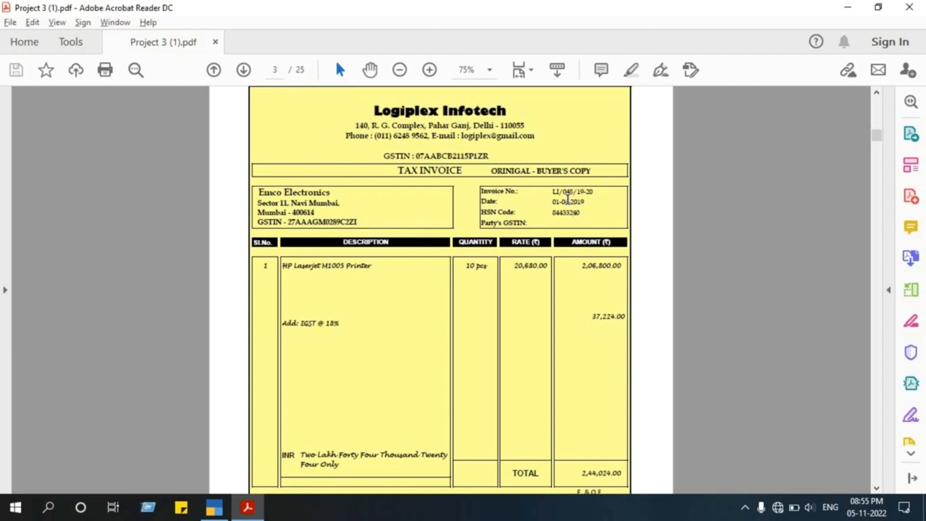
pyautogui.scroll(-1, 462, 200)
pyautogui.scroll(4, 463, 201)
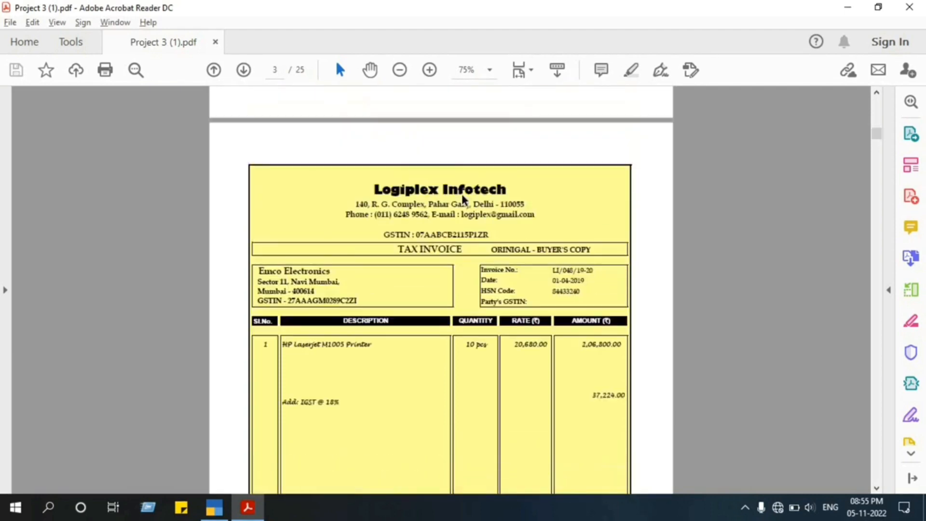
pyautogui.scroll(-3, 462, 200)
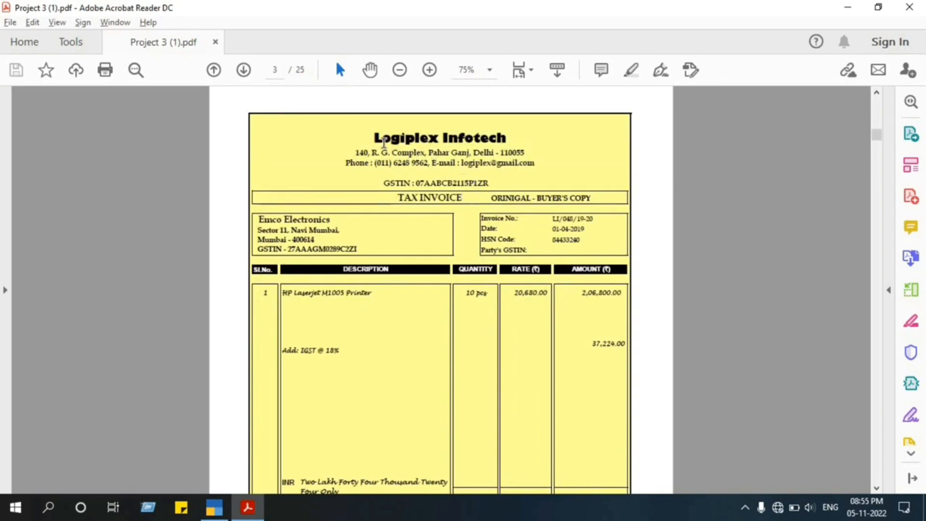
pyautogui.moveTo(375, 139); pyautogui.dragTo(489, 185)
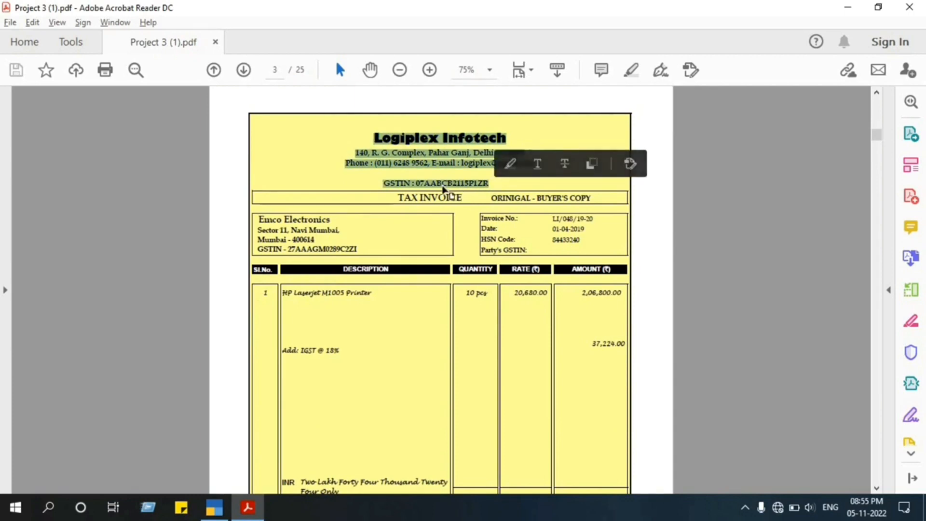
pyautogui.click(365, 414)
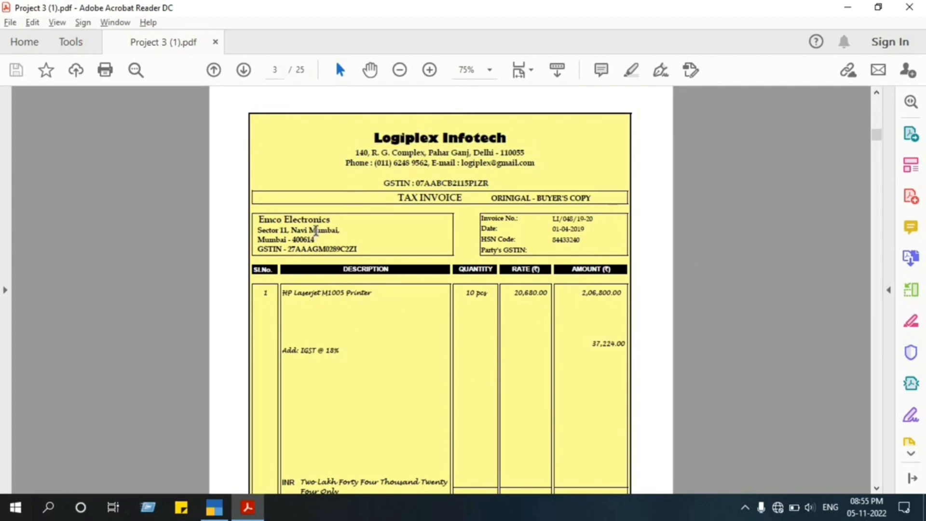
pyautogui.moveTo(356, 247); pyautogui.dragTo(296, 231)
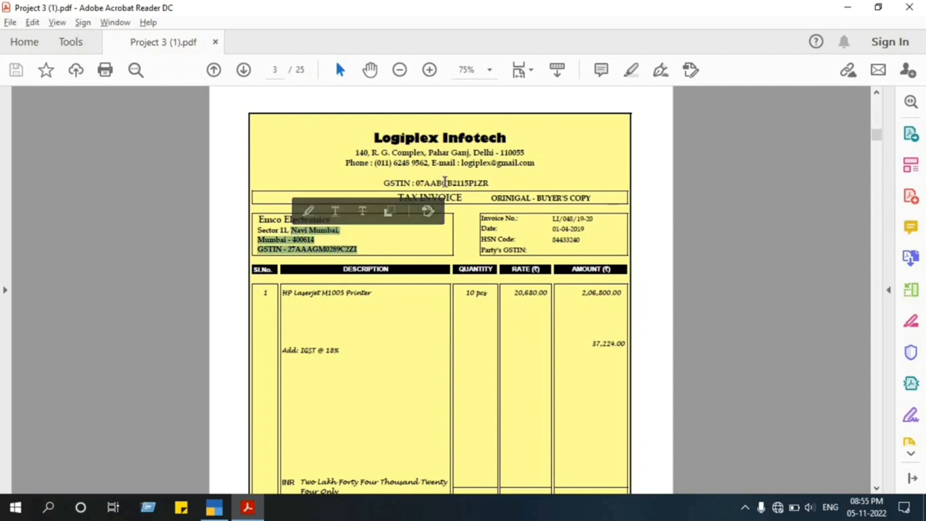
pyautogui.click(444, 181)
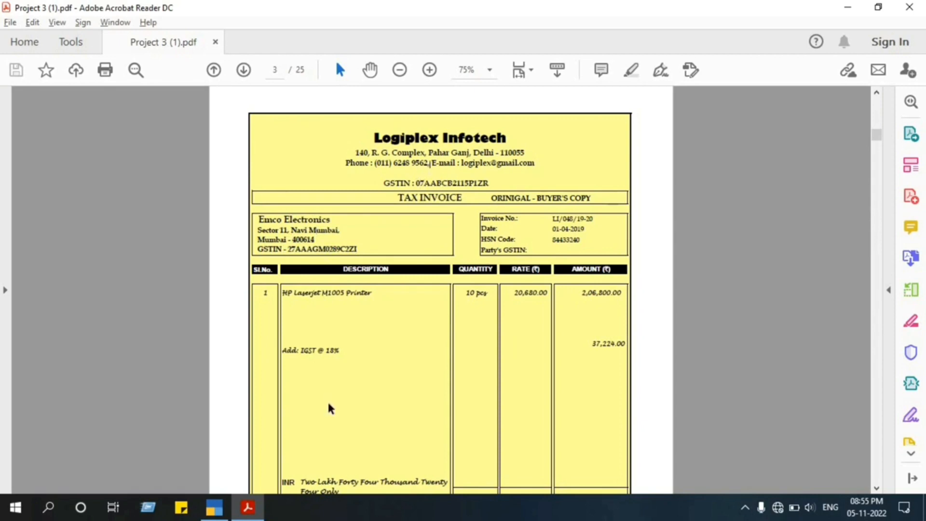
pyautogui.scroll(-3, 328, 403)
pyautogui.scroll(3, 328, 404)
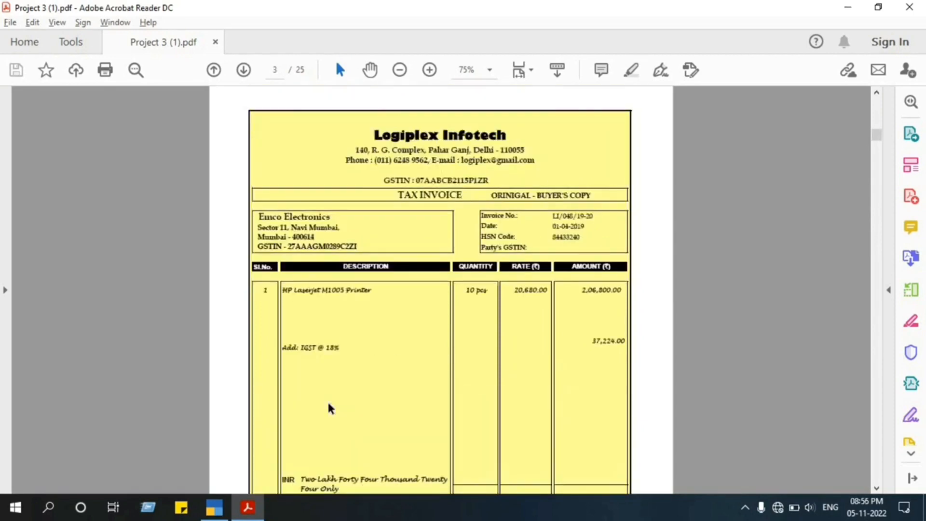
pyautogui.scroll(-15, 414, 334)
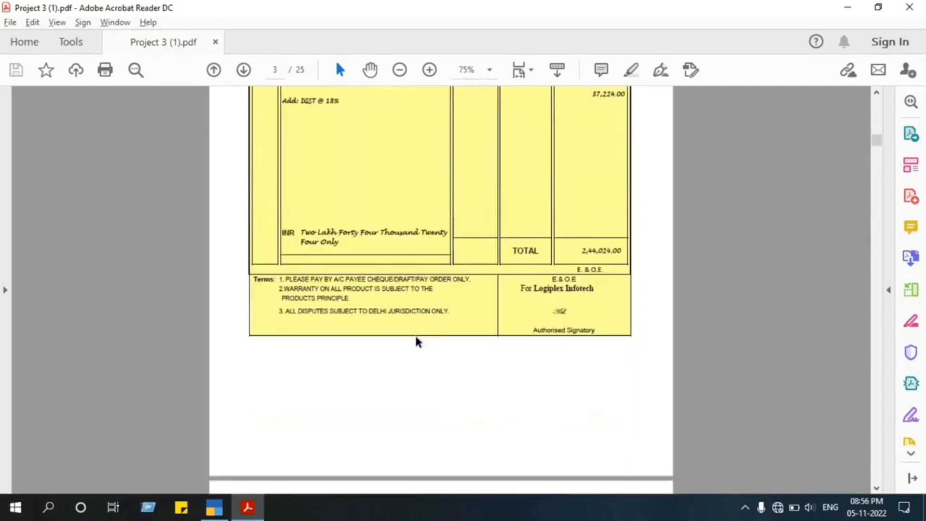
pyautogui.scroll(6, 424, 315)
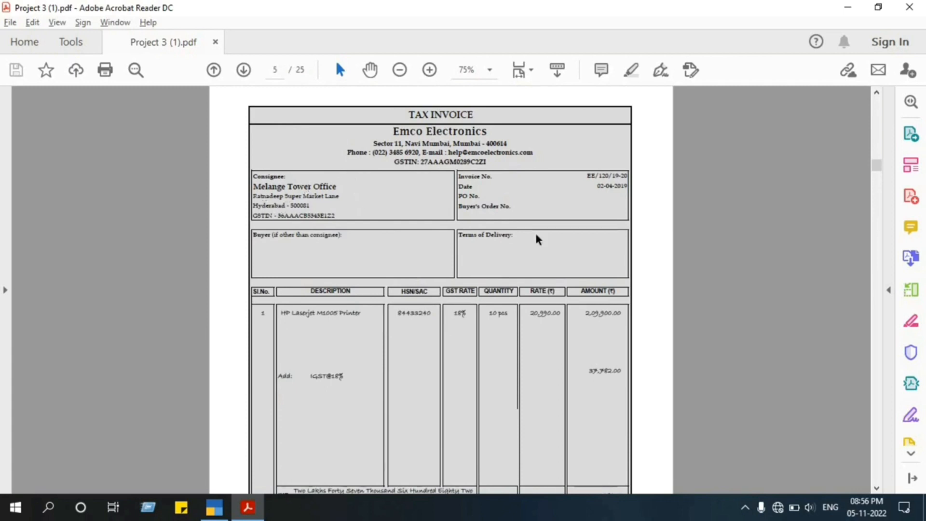
pyautogui.scroll(10, 538, 240)
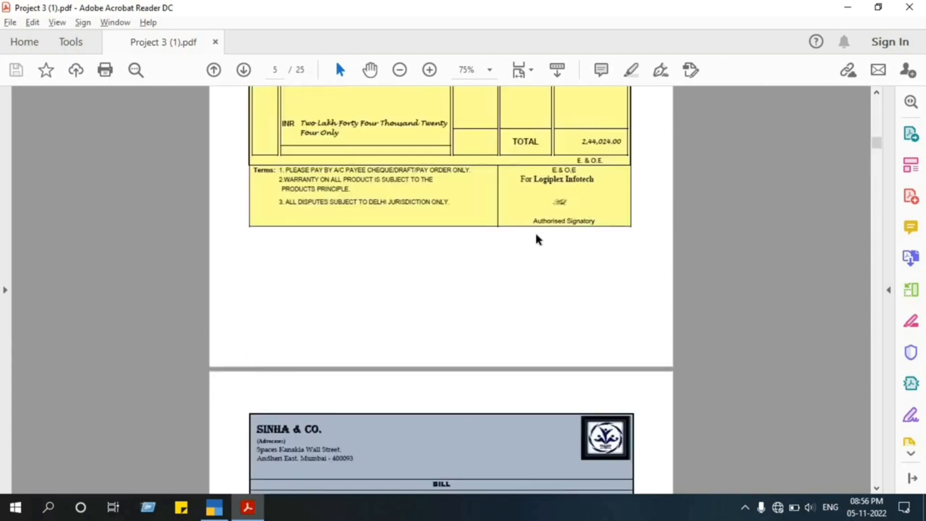
# Copy the Logiplex Infotech invoice number from the project PDF into the purchase voucher's supplier invoice number in TallyPrime.
pyautogui.hotkey('alt', 'Tab')
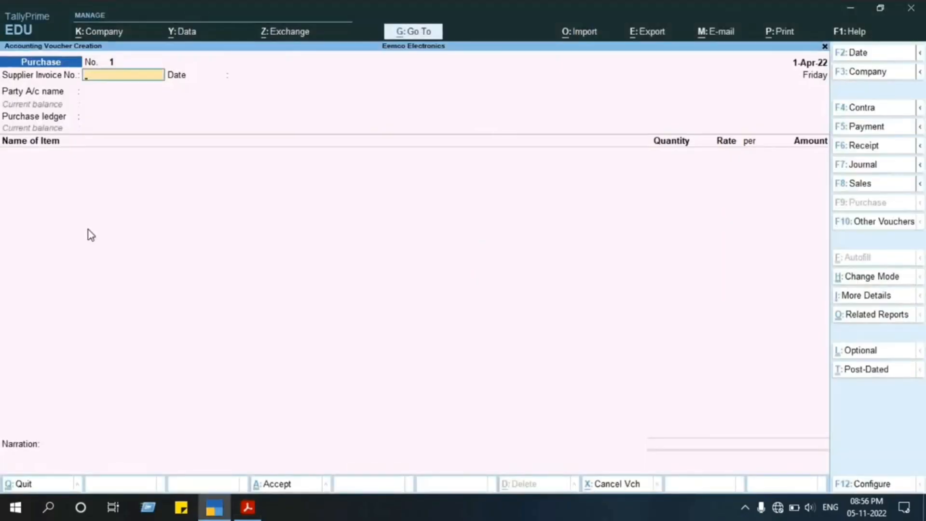
pyautogui.hotkey('alt', 'Tab')
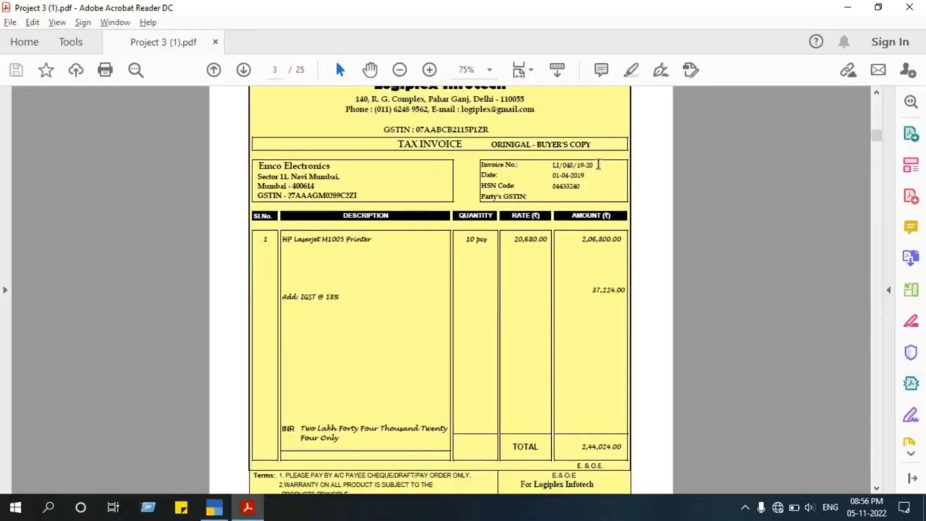
pyautogui.moveTo(594, 163); pyautogui.dragTo(550, 161)
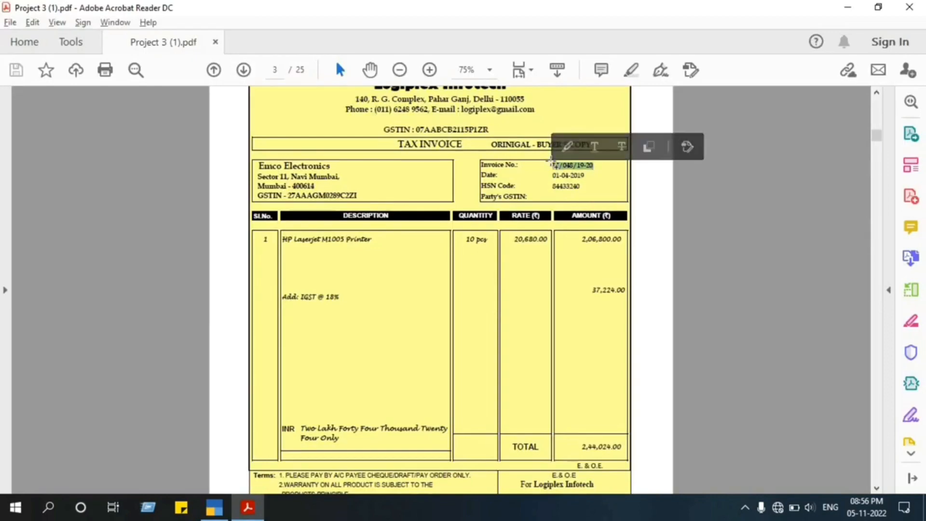
pyautogui.hotkey('alt', 'Tab')
pyautogui.hotkey('ctrl', 'alt', 'v')
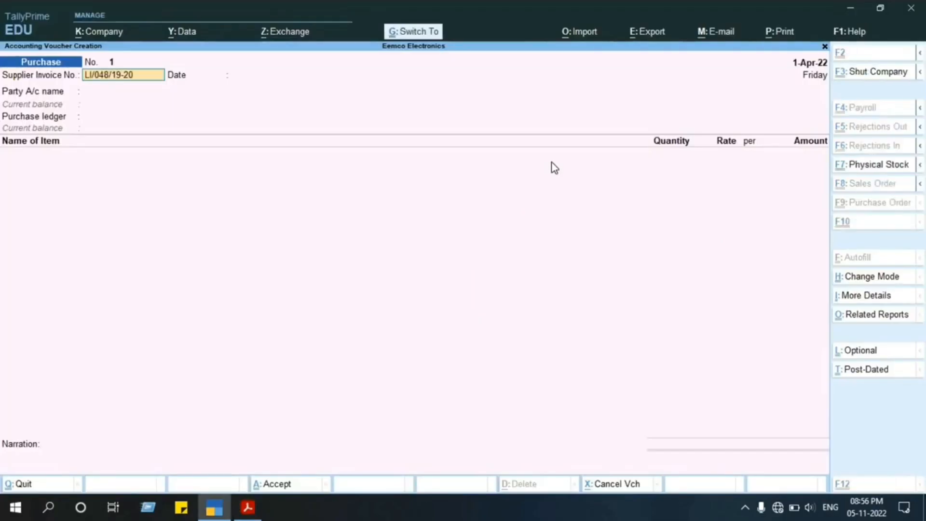
pyautogui.press('Return')
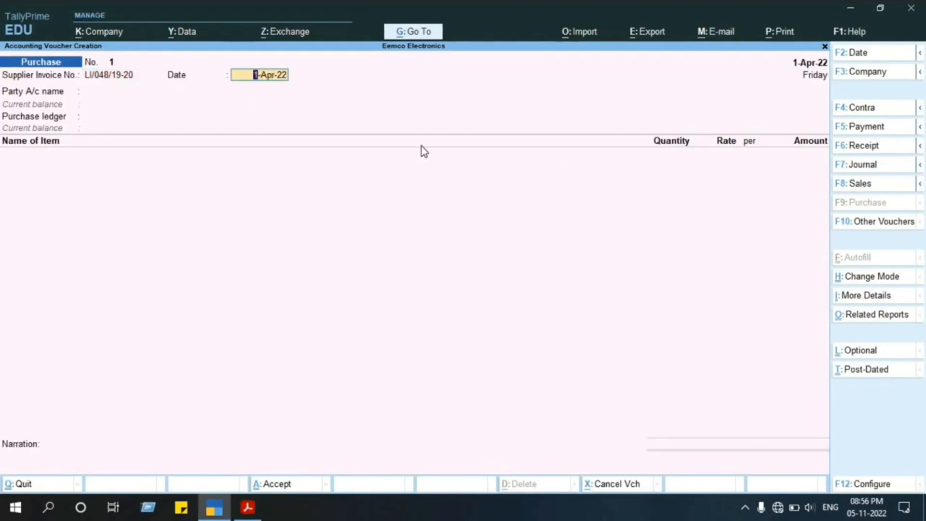
# Check the invoice date in the project PDF and keep 1-Apr-22 as the supplier invoice date in the TallyPrime voucher.
pyautogui.hotkey('alt', 'Tab')
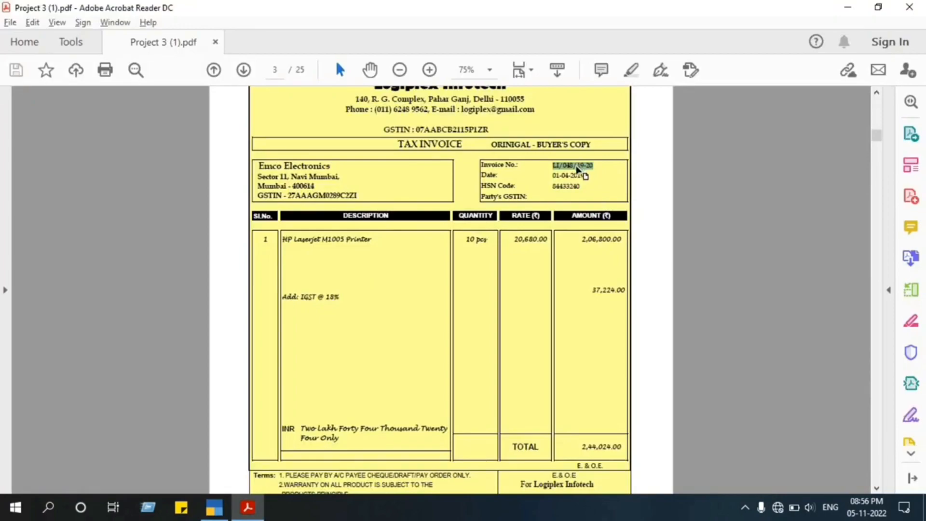
pyautogui.hotkey('alt', 'Tab')
pyautogui.hotkey('alt', 'Tab')
pyautogui.hotkey('alt', 'Tab')
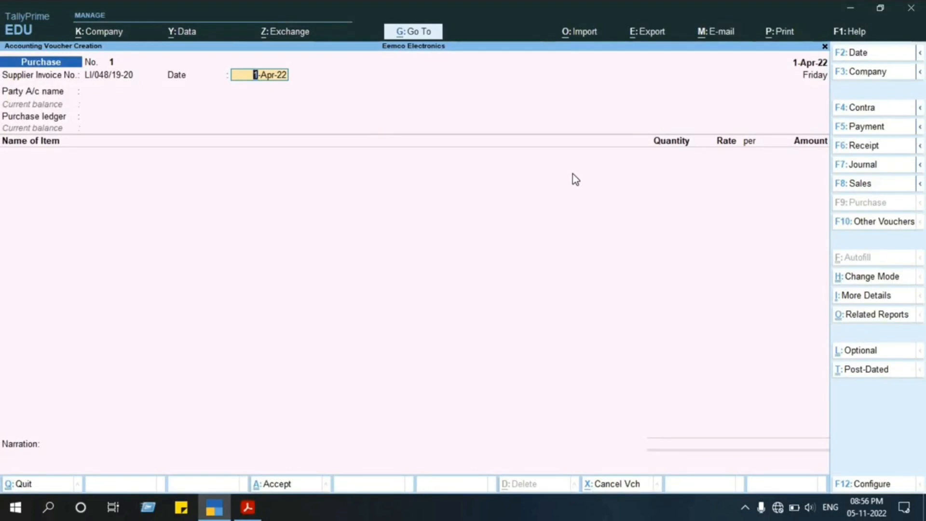
pyautogui.press('Return')
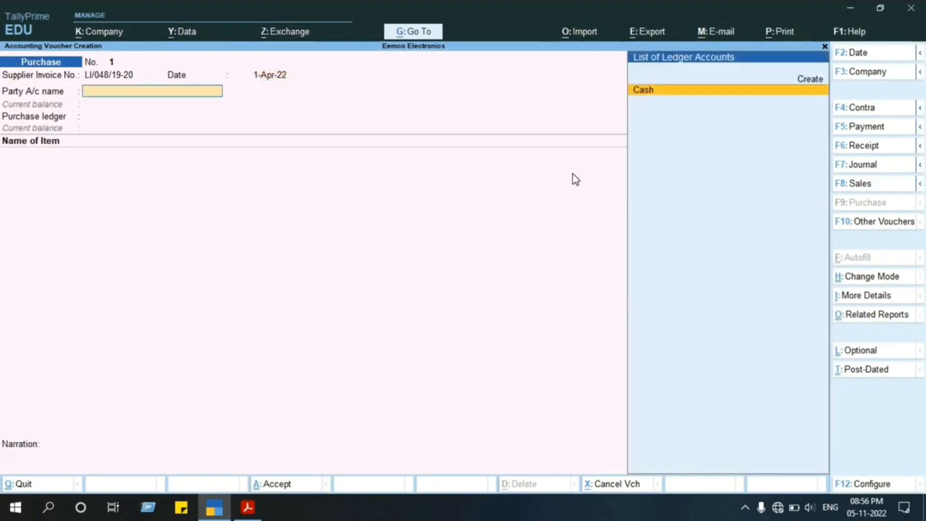
# Check the supplier's name in the project PDF and create a party ledger named Logiplex Infotech from the TallyPrime voucher.
pyautogui.hotkey('alt', 'Tab')
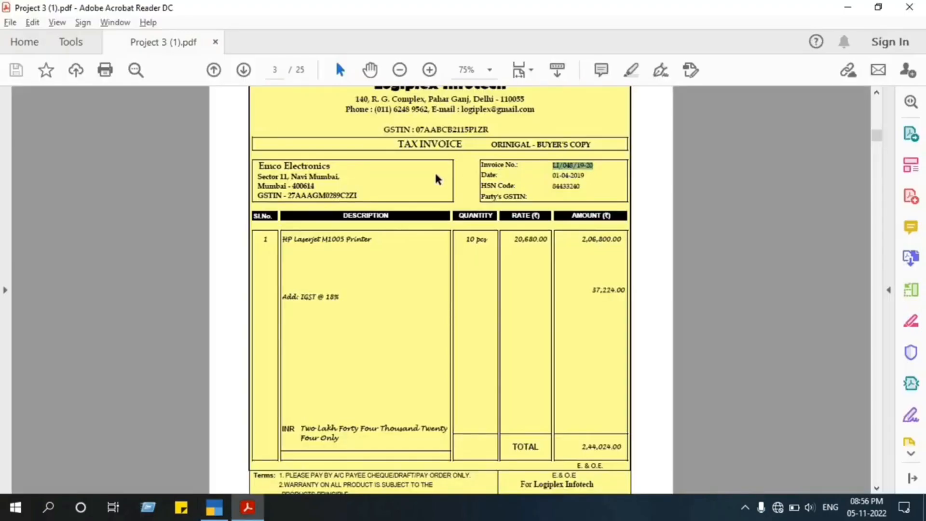
pyautogui.scroll(1, 437, 179)
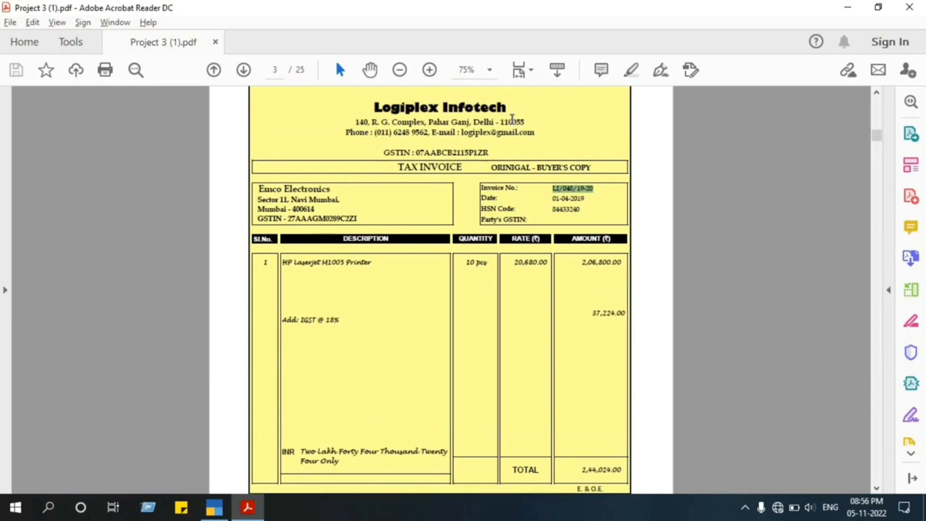
pyautogui.hotkey('alt', 'Tab')
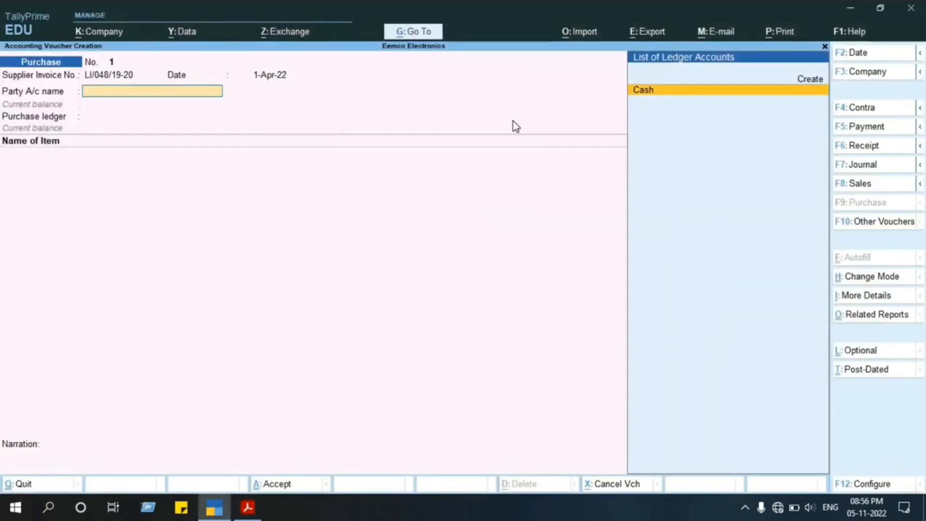
pyautogui.press('l')
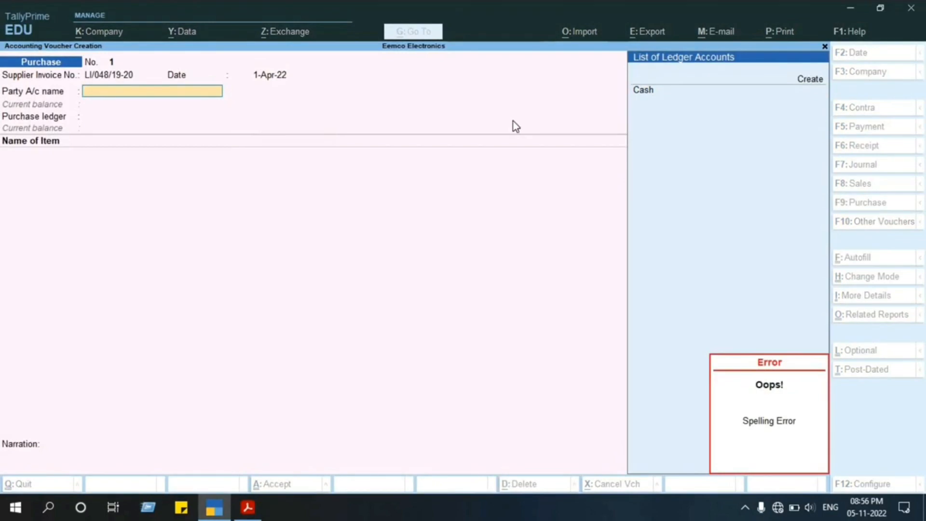
pyautogui.hotkey('alt', 'c')
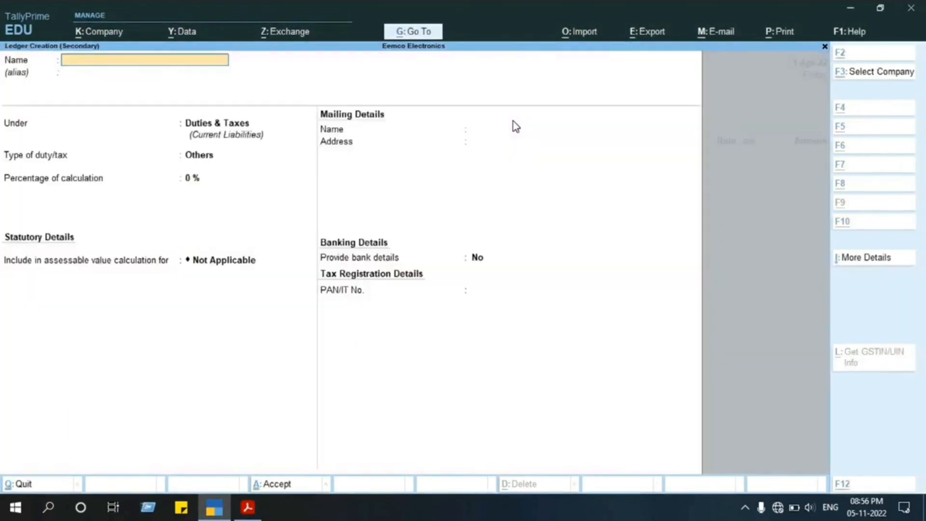
pyautogui.write('Logi')
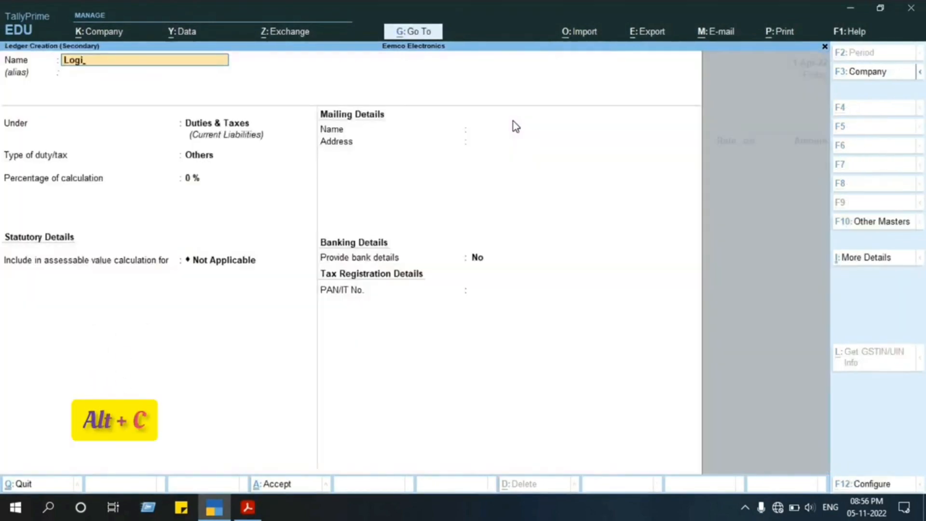
pyautogui.write('plex Inf')
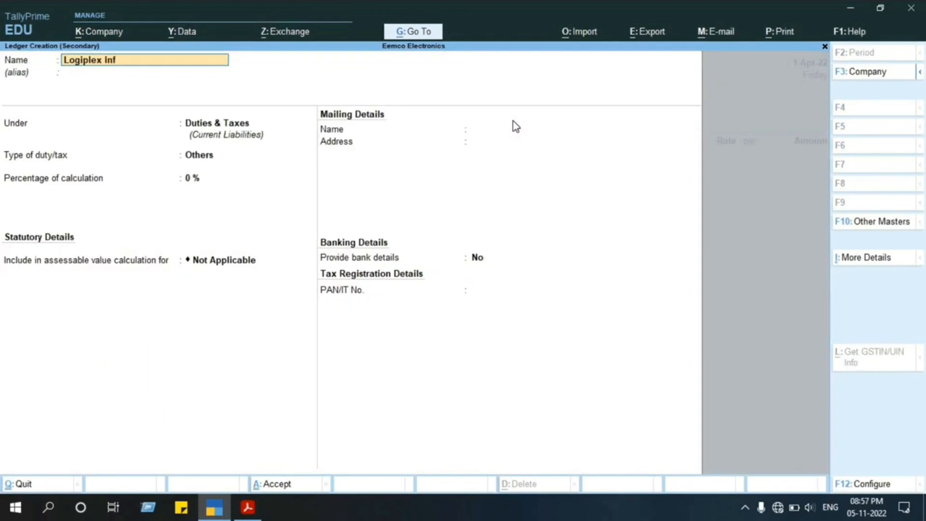
pyautogui.write('otech')
pyautogui.press('Return')
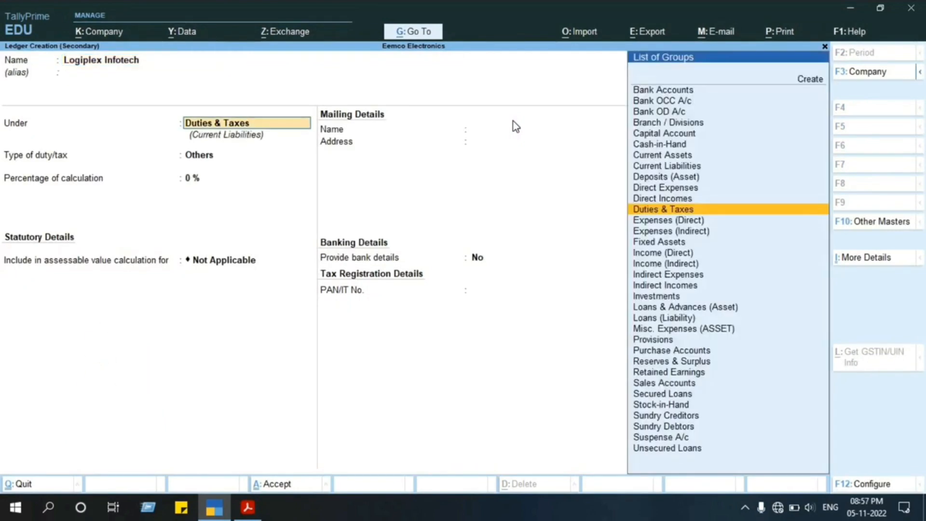
# Place the ledger under Sundry Creditors with bill-by-bill balances, a 20-day default credit period, no credit-day check and the default mailing name.
pyautogui.write('Sun')
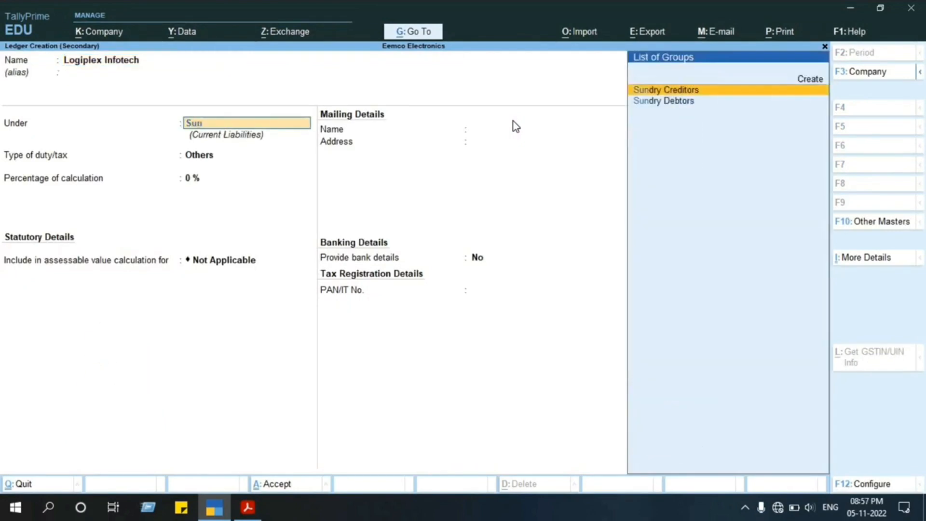
pyautogui.press('Return')
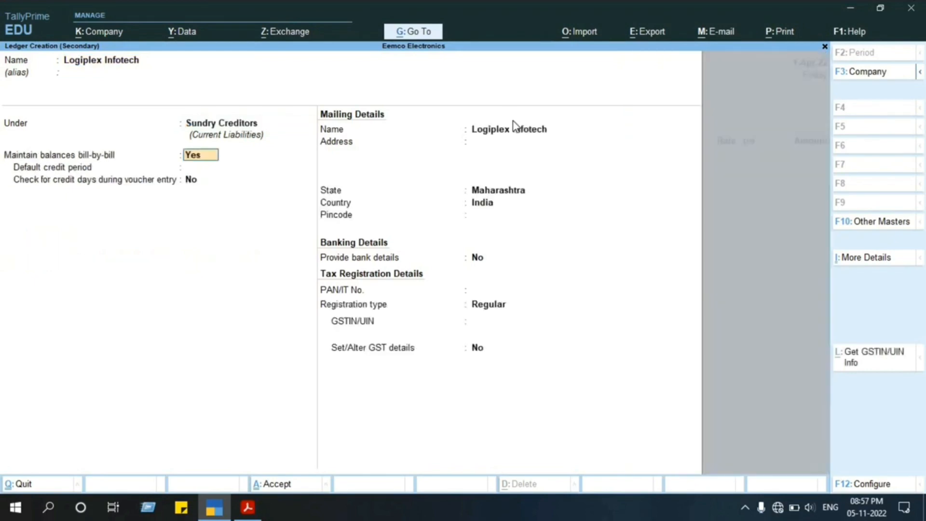
pyautogui.press('Return')
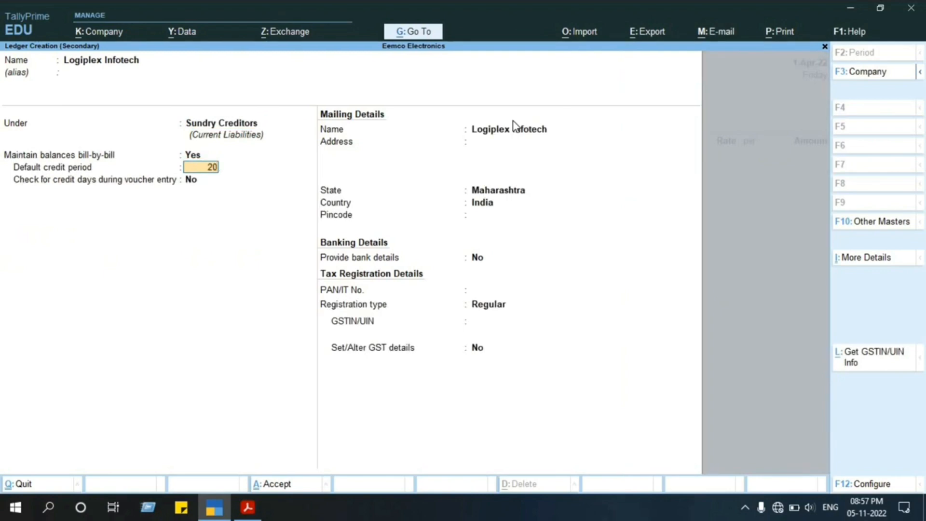
pyautogui.press('Return')
pyautogui.press('Return')
pyautogui.press('Return')
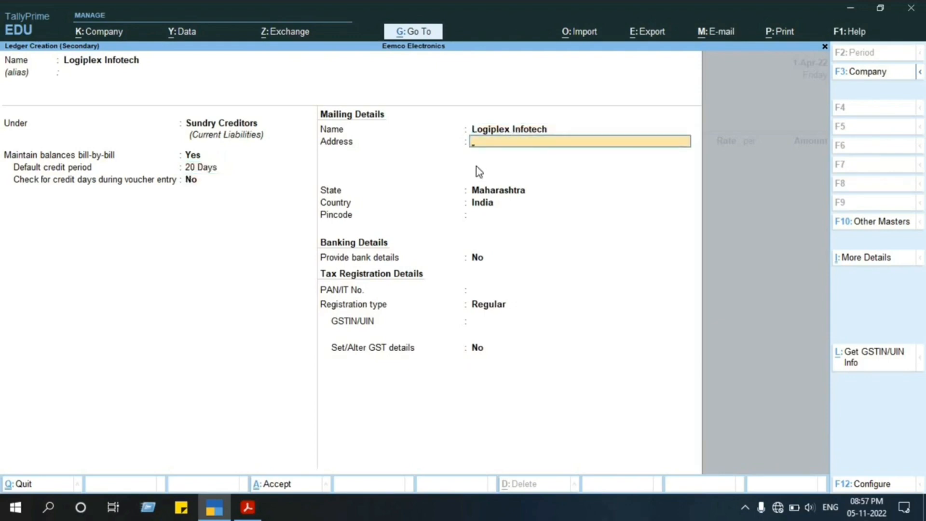
# Copy the supplier's address line from the project PDF into the address of the Logiplex Infotech ledger in TallyPrime.
pyautogui.hotkey('alt', 'Tab')
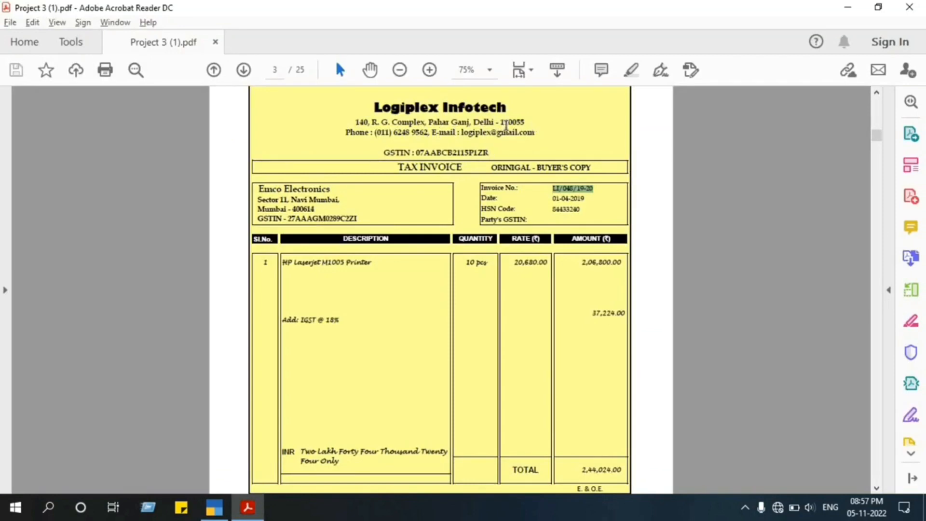
pyautogui.moveTo(528, 121); pyautogui.dragTo(359, 124)
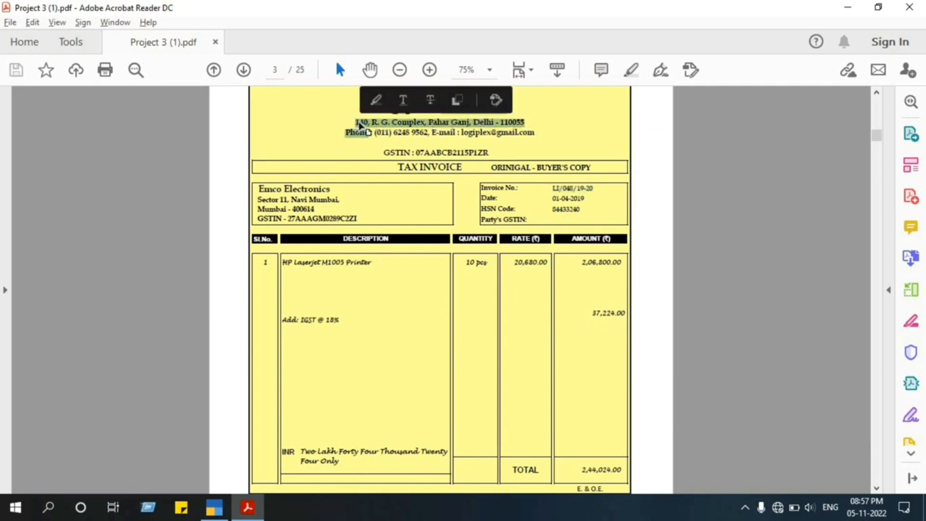
pyautogui.tripleClick(356, 125)
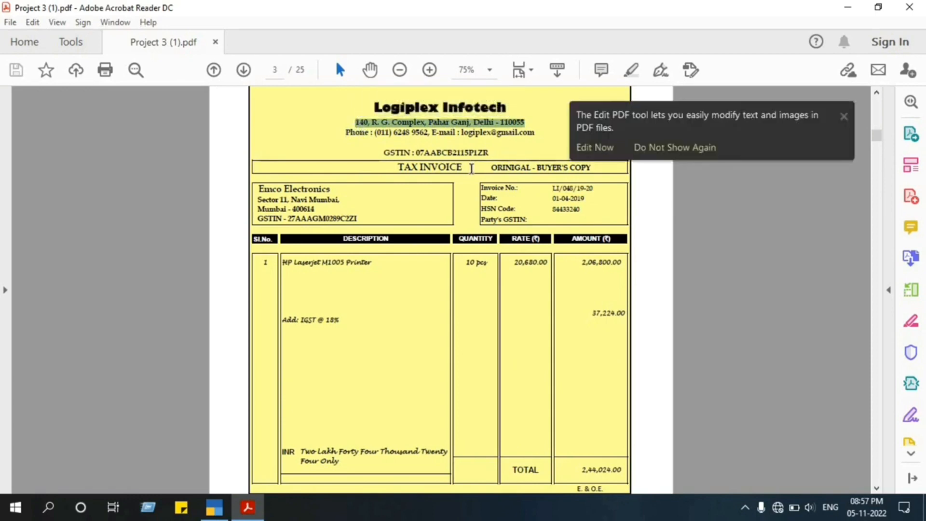
pyautogui.hotkey('alt', 'Tab')
pyautogui.hotkey('ctrl', 'alt', 'v')
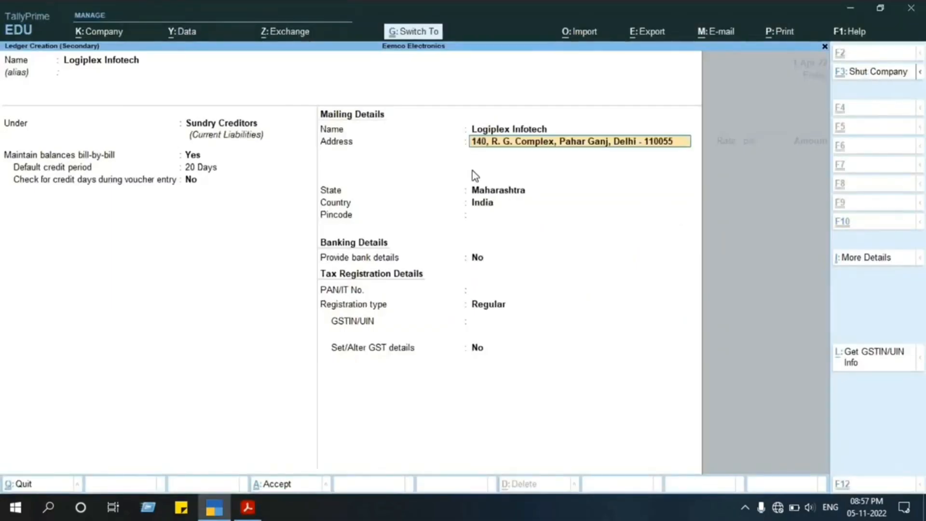
pyautogui.press('Return')
pyautogui.press('Return')
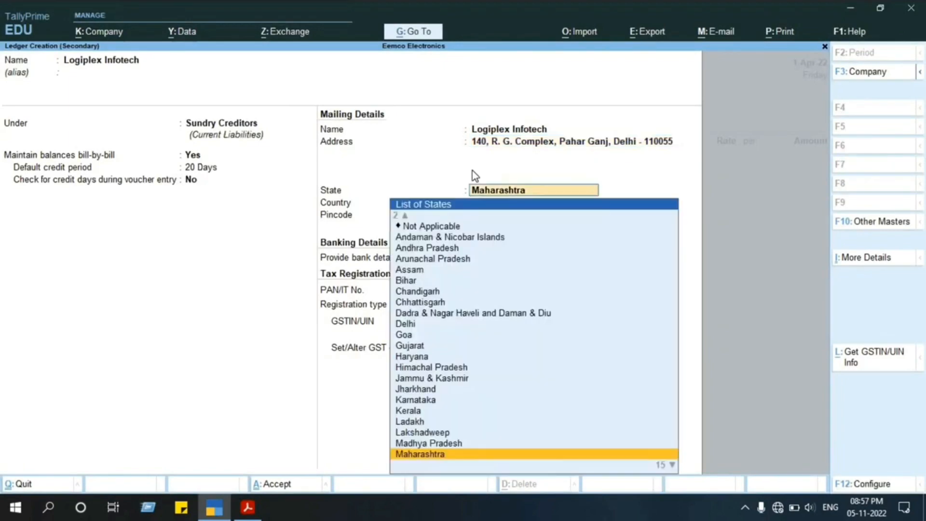
# Set the ledger's state to Delhi and enter the pincode from the supplier's address.
pyautogui.write('Delh')
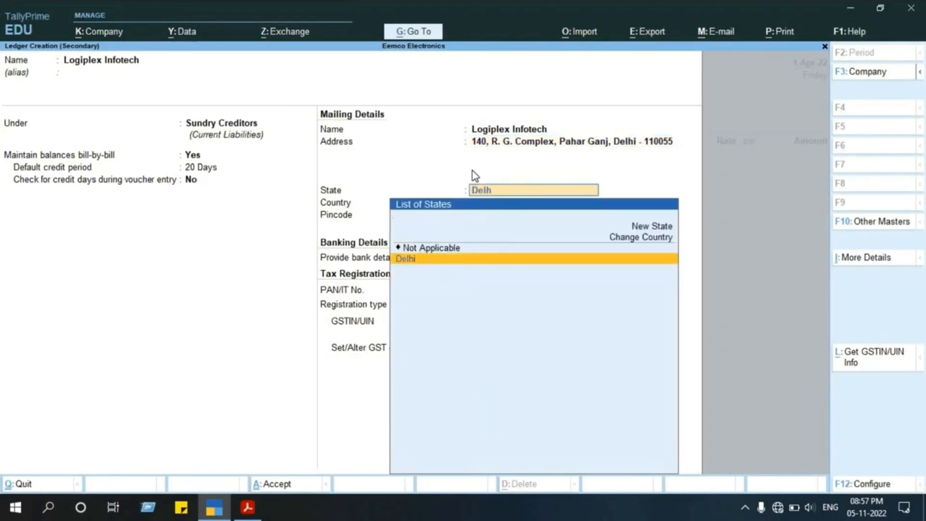
pyautogui.press('Return')
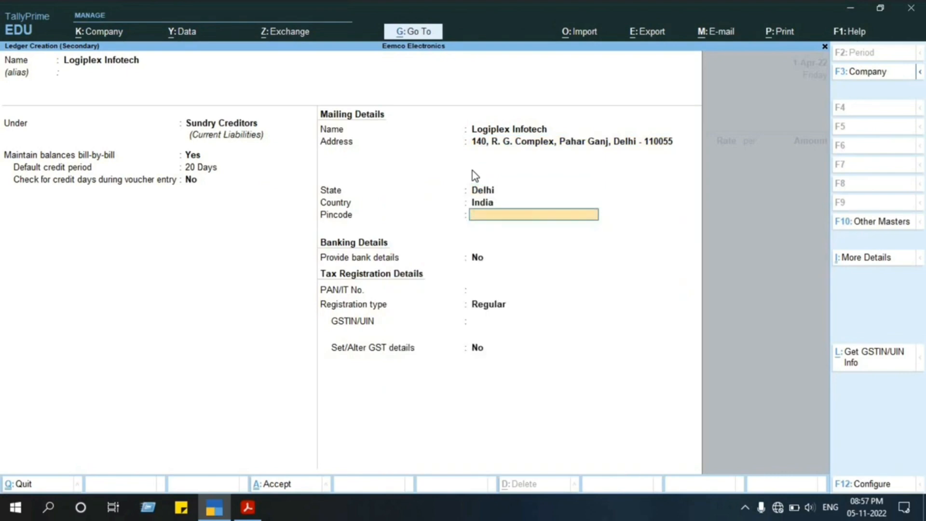
pyautogui.hotkey('alt', 'Tab')
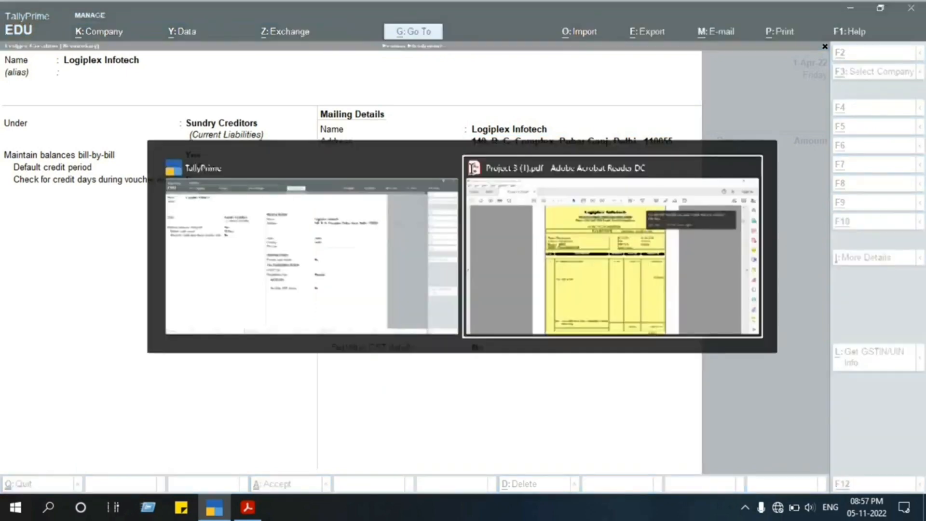
pyautogui.hotkey('alt', 'Tab')
pyautogui.write('110055')
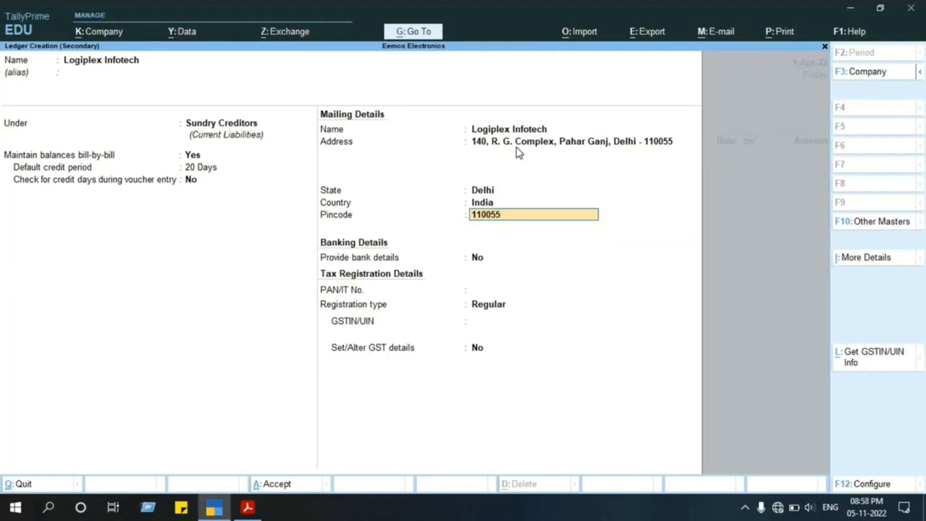
pyautogui.press('Return')
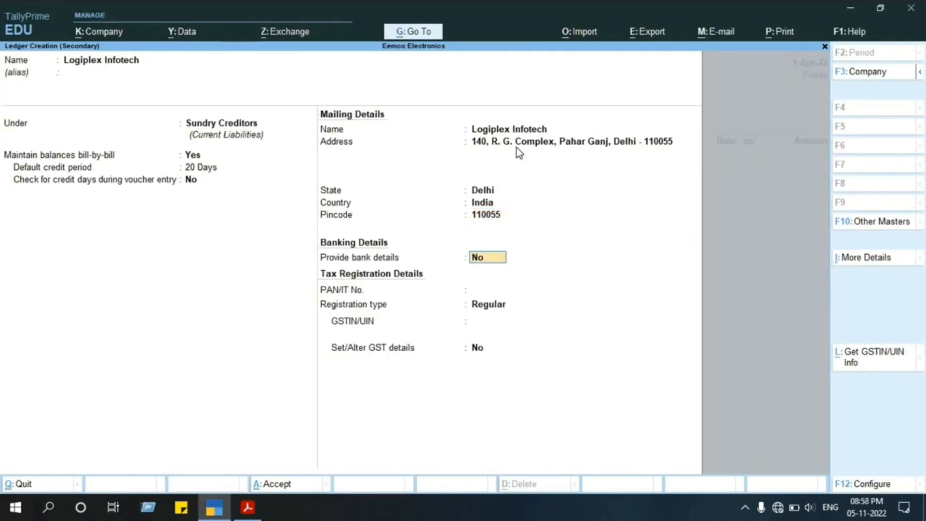
# Keep bank details at No, leave the PAN blank and keep the registration type Regular.
pyautogui.press('Return')
pyautogui.press('Return')
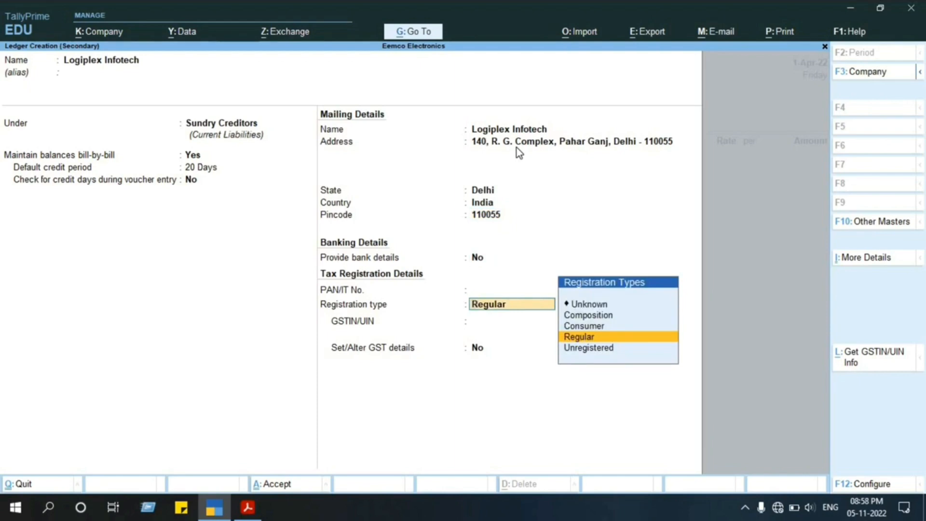
pyautogui.press('Return')
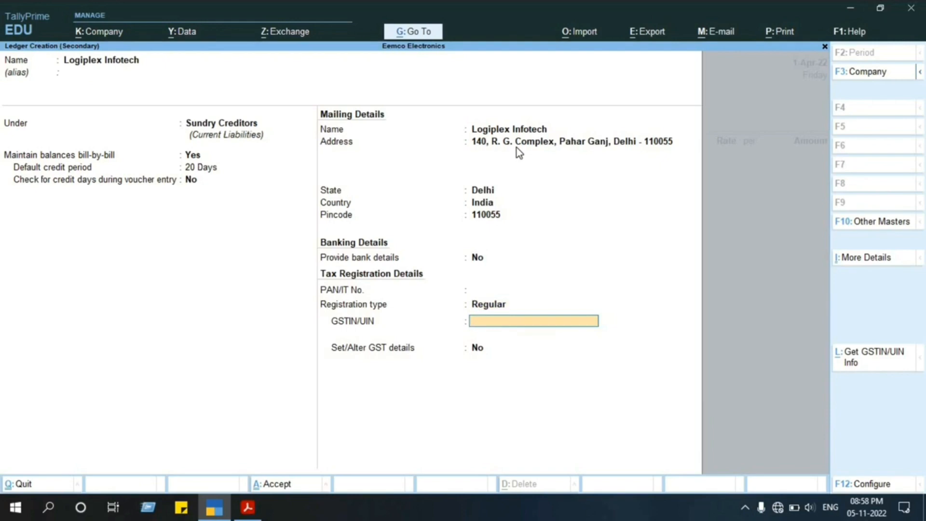
# Copy the supplier's GSTIN from the project PDF into the Logiplex Infotech ledger in TallyPrime, leave GST details unaltered and save the ledger.
pyautogui.hotkey('alt', 'Tab')
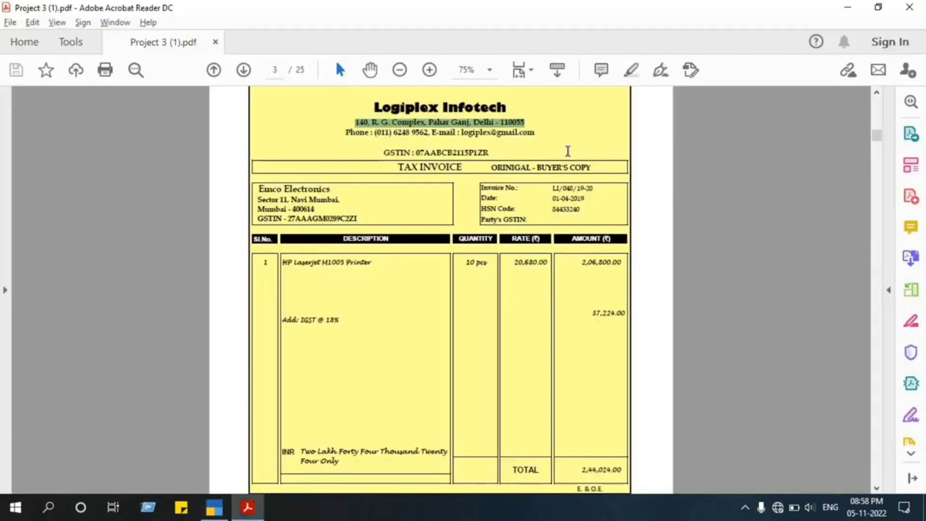
pyautogui.moveTo(488, 153); pyautogui.dragTo(420, 155)
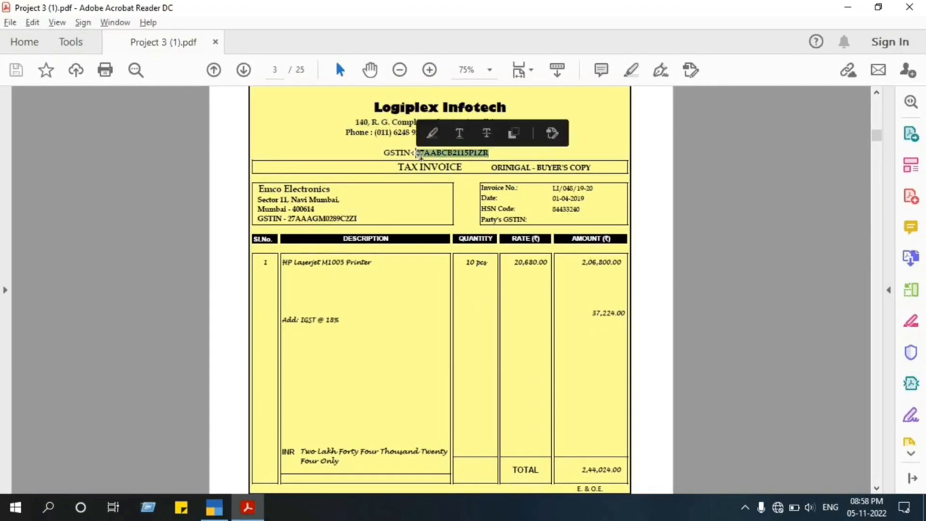
pyautogui.hotkey('ctrl', 'c')
pyautogui.hotkey('alt', 'Tab')
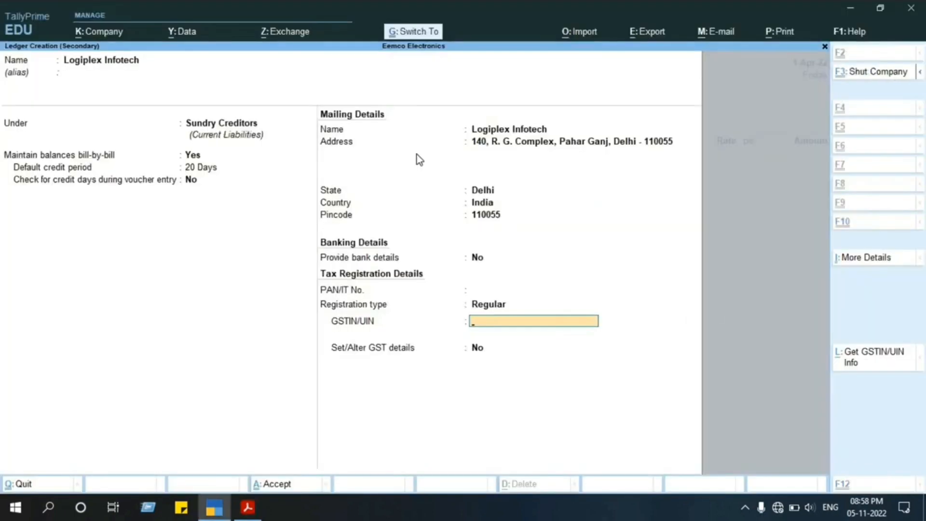
pyautogui.hotkey('ctrl', 'v')
pyautogui.press('Return')
pyautogui.press('Return')
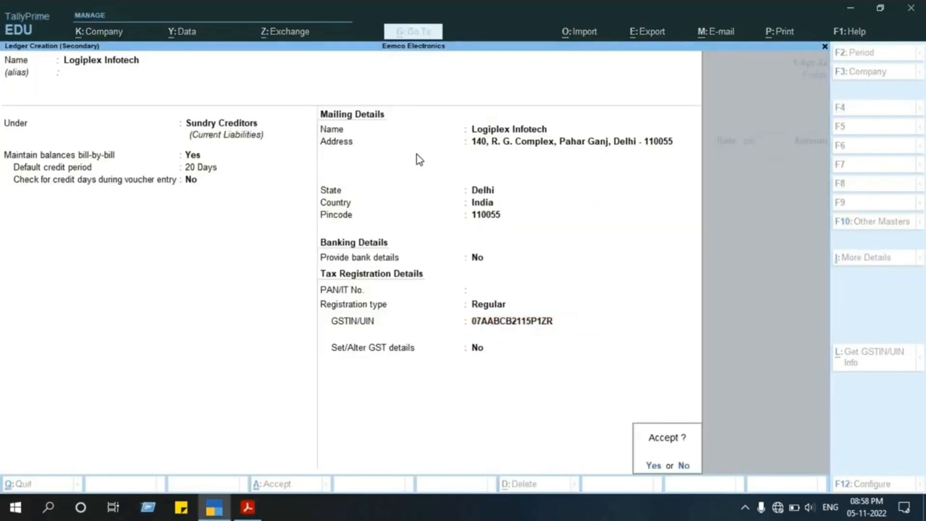
pyautogui.press('Return')
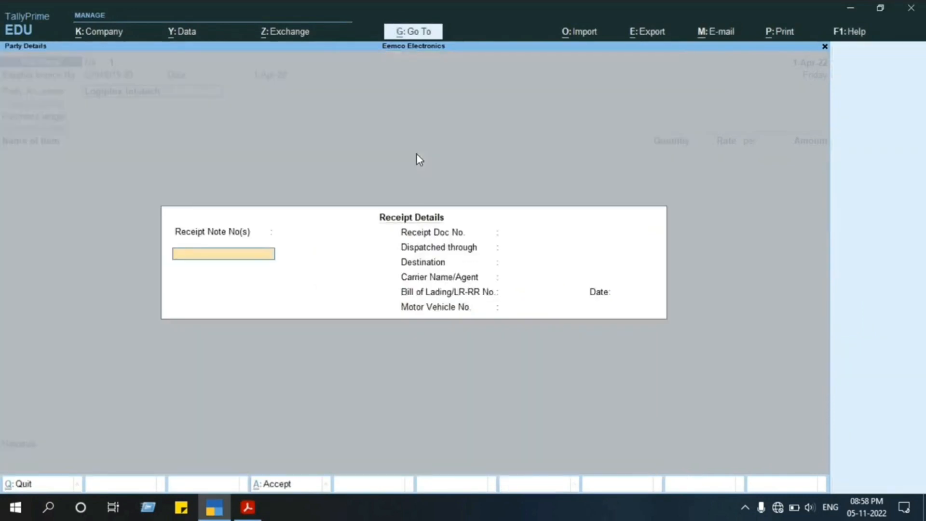
# Leave all receipt details of the purchase voucher blank, from the receipt note number through the motor vehicle number.
pyautogui.press('Return')
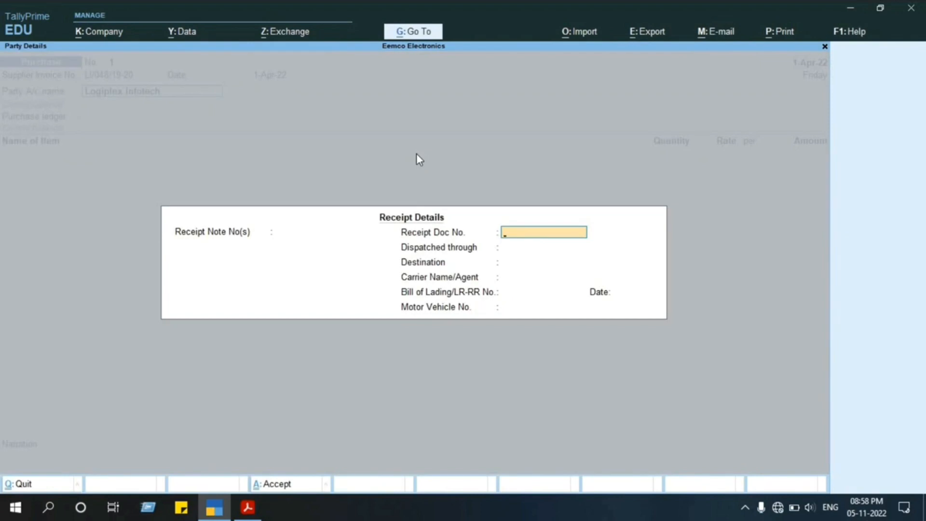
pyautogui.press('Return')
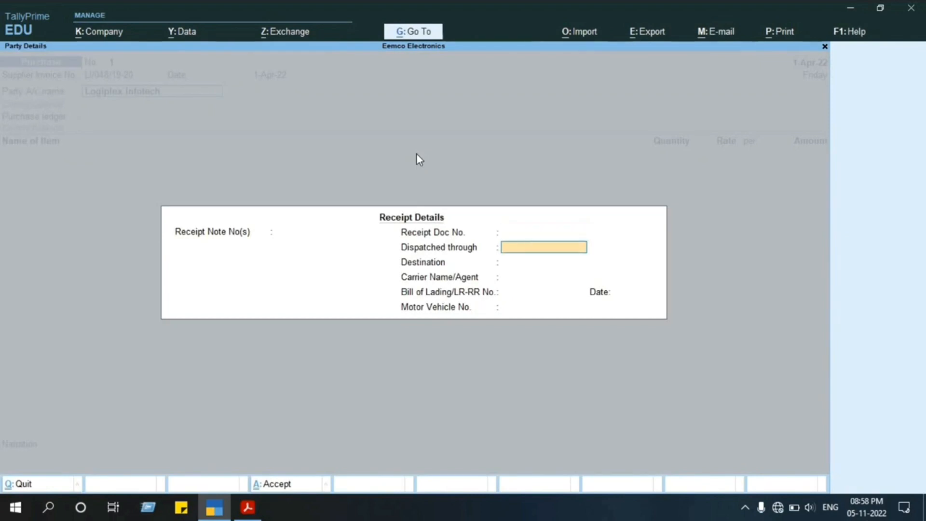
pyautogui.press('Return')
pyautogui.press('Return')
pyautogui.press('Return')
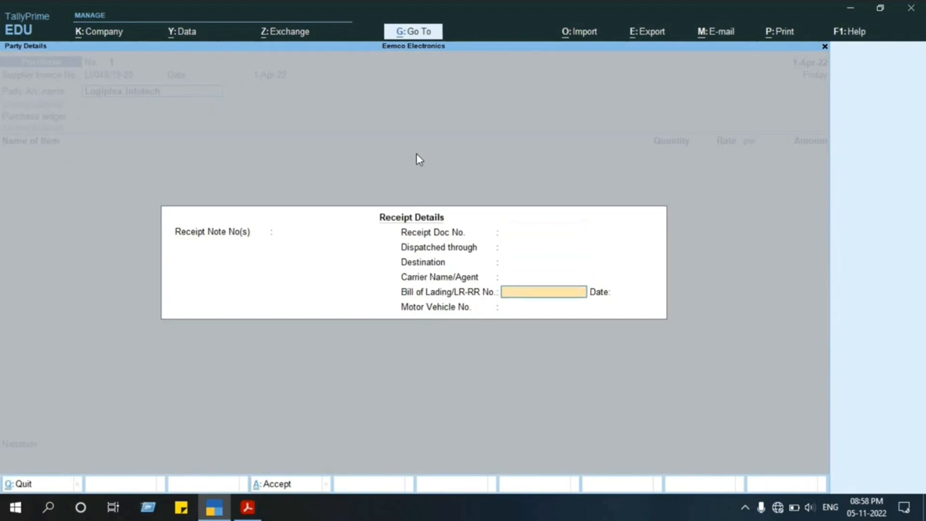
pyautogui.press('Return')
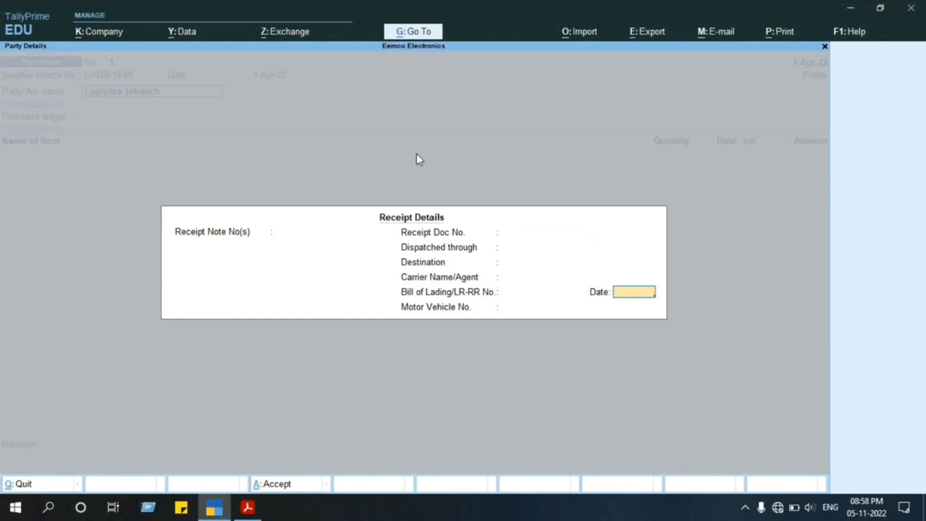
pyautogui.press('Return')
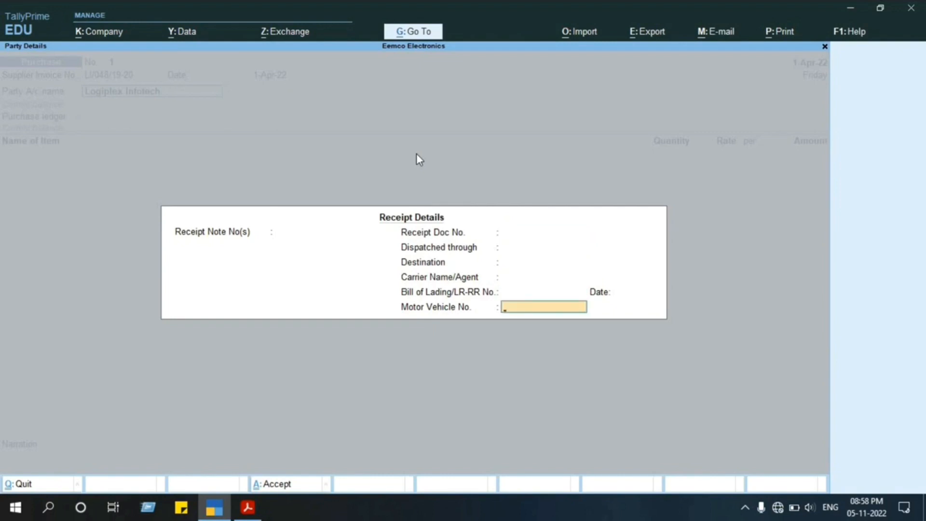
pyautogui.press('Return')
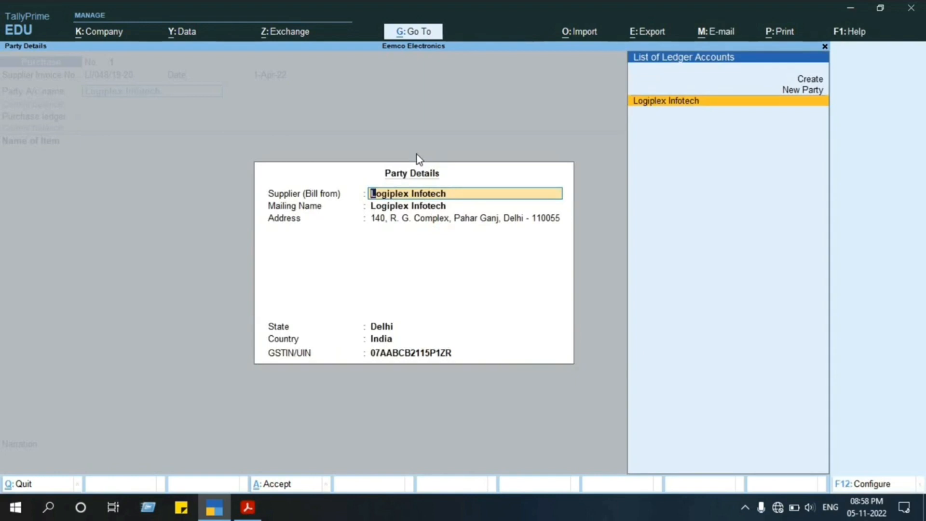
# Accept the party details for Logiplex Infotech as filled in from its ledger.
pyautogui.press('Return')
pyautogui.press('Return')
pyautogui.press('Return')
pyautogui.press('Return')
pyautogui.press('Return')
pyautogui.press('Return')
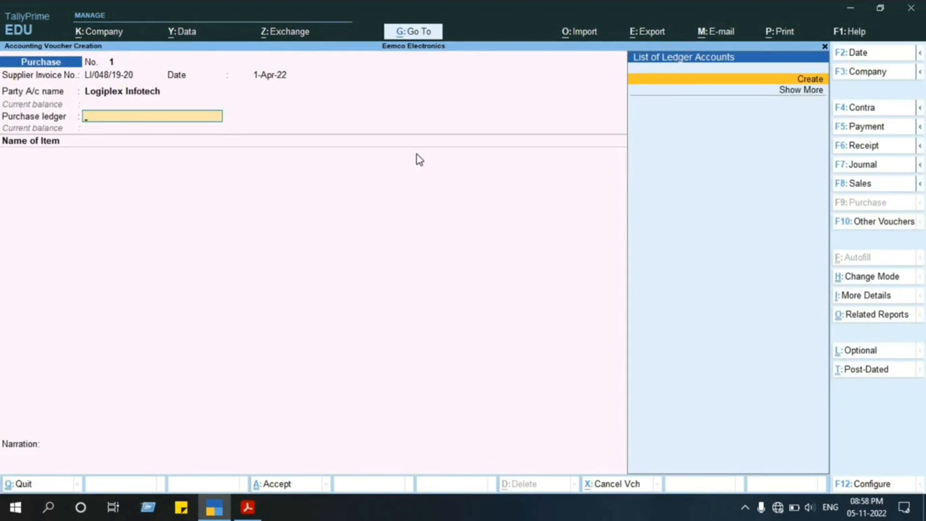
# Create a purchase ledger named Purchase A/c under Purchase Accounts, with the ledger type Not Applicable.
pyautogui.hotkey('alt', 'c')
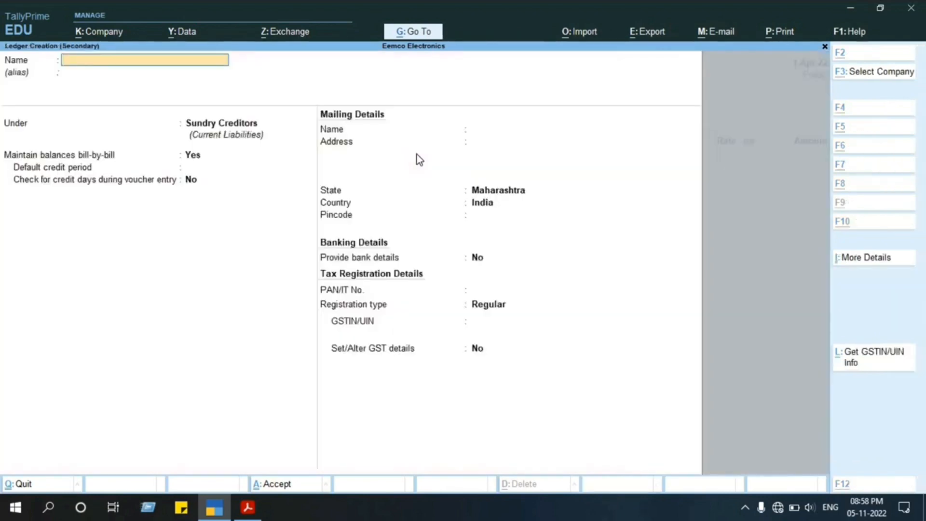
pyautogui.write('P')
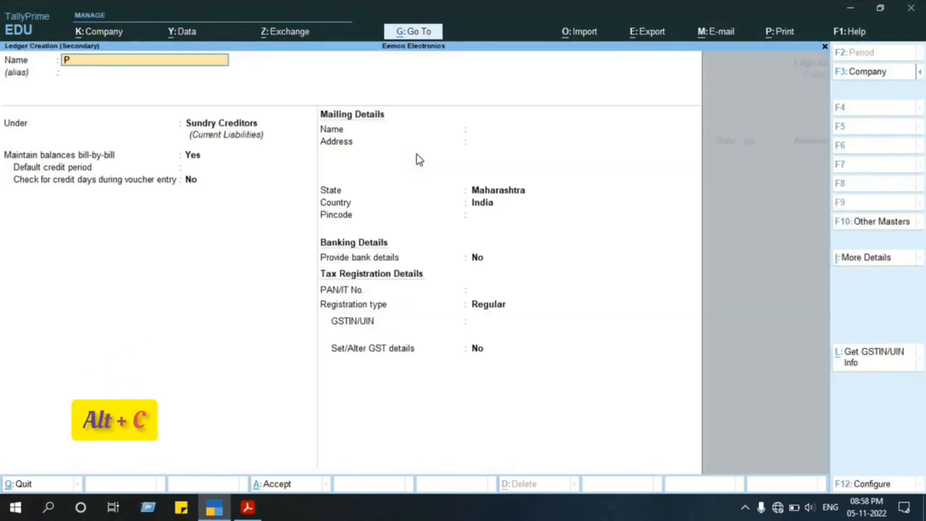
pyautogui.write('urchase a/')
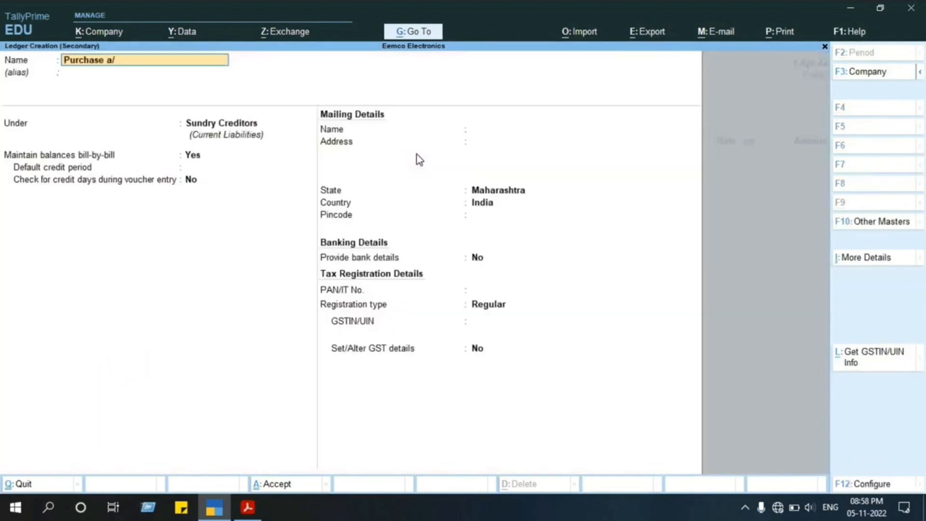
pyautogui.write('c')
pyautogui.press('Return')
pyautogui.write('P')
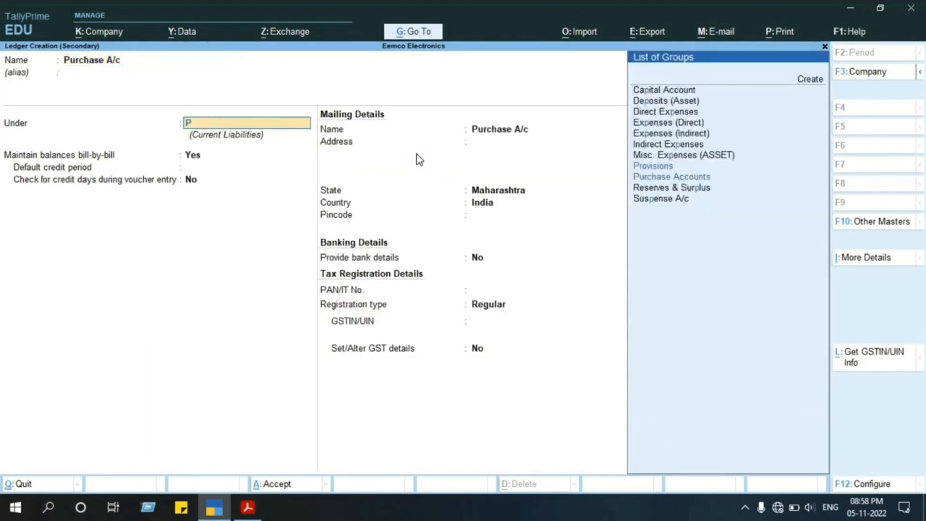
pyautogui.write('ur')
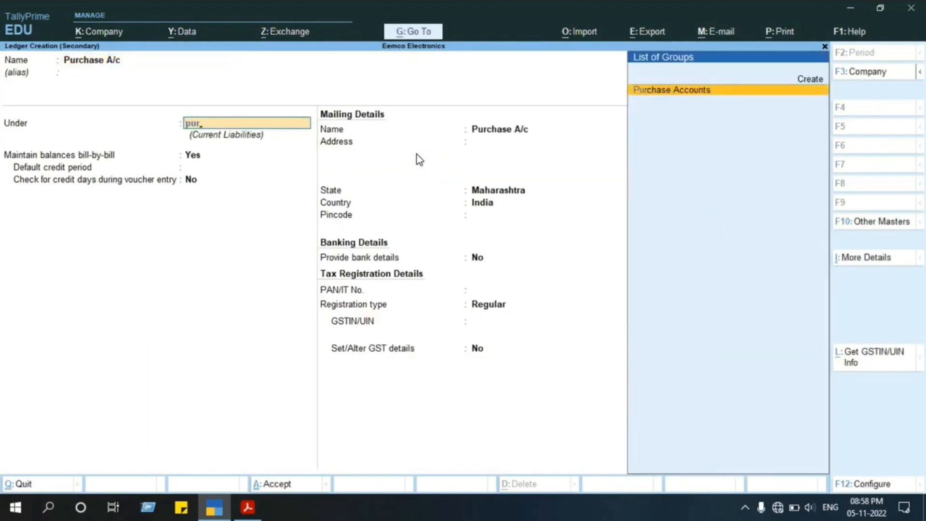
pyautogui.press('Return')
# Keep GST applicable without altering its details, set the type of supply to Goods and save the purchase ledger without bank details.
pyautogui.press('Return')
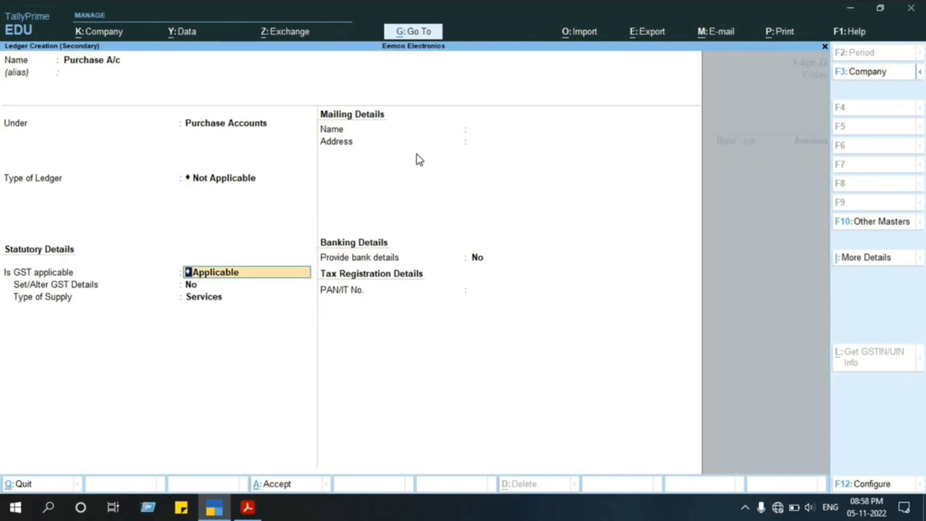
pyautogui.press('Return')
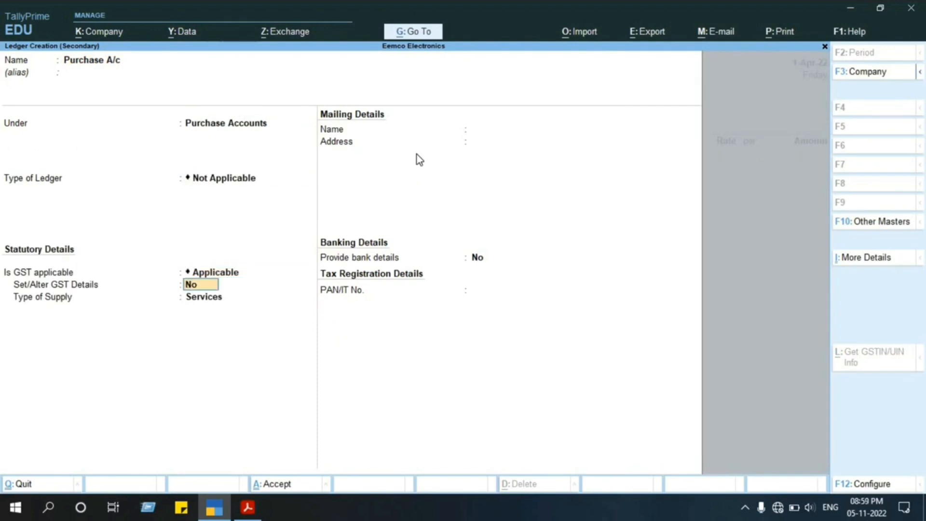
pyautogui.press('Return')
pyautogui.press('Up')
pyautogui.press('Return')
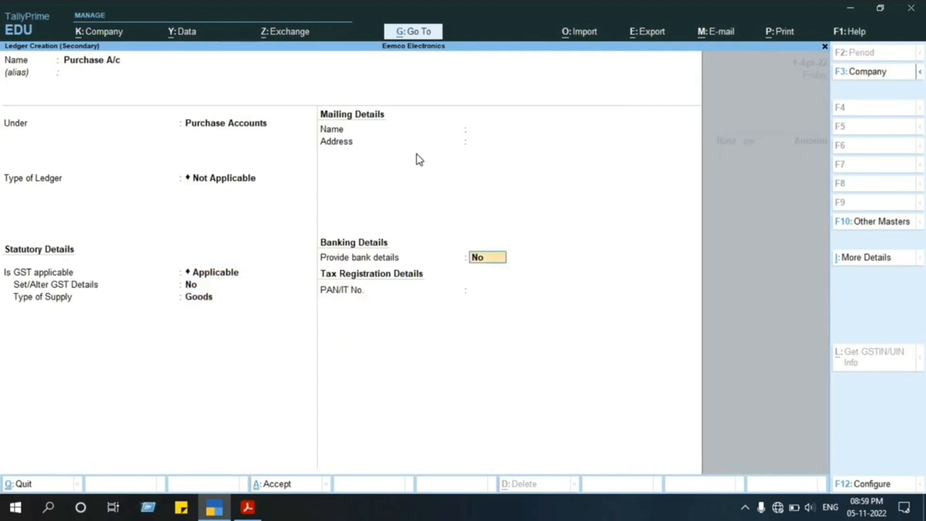
pyautogui.press('Return')
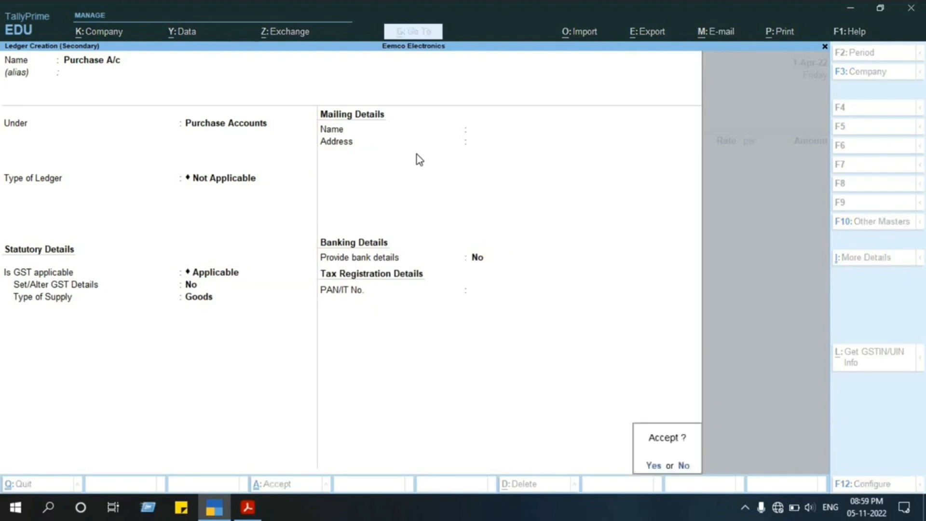
pyautogui.press('Return')
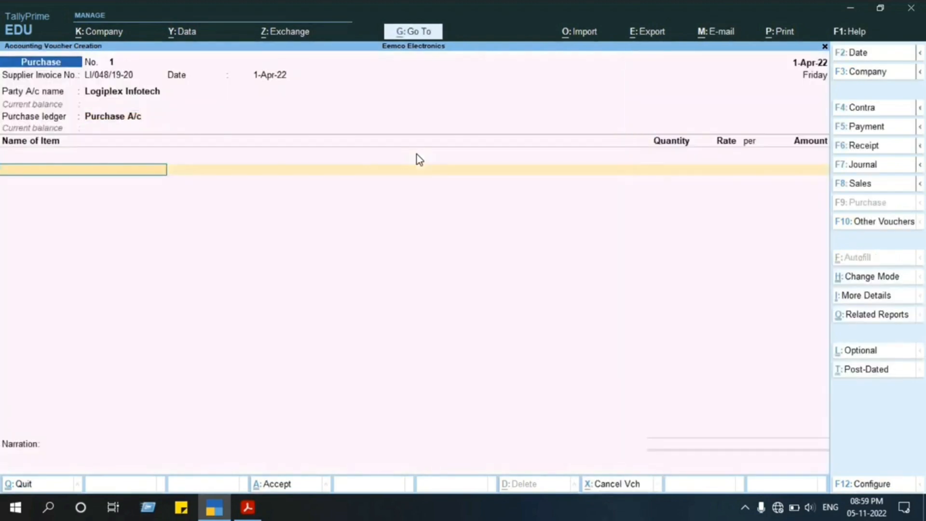
# Check the item description on the invoice in the project PDF, and start a new stock item named Hp Laserjet in TallyPrime.
pyautogui.hotkey('alt', 'Tab')
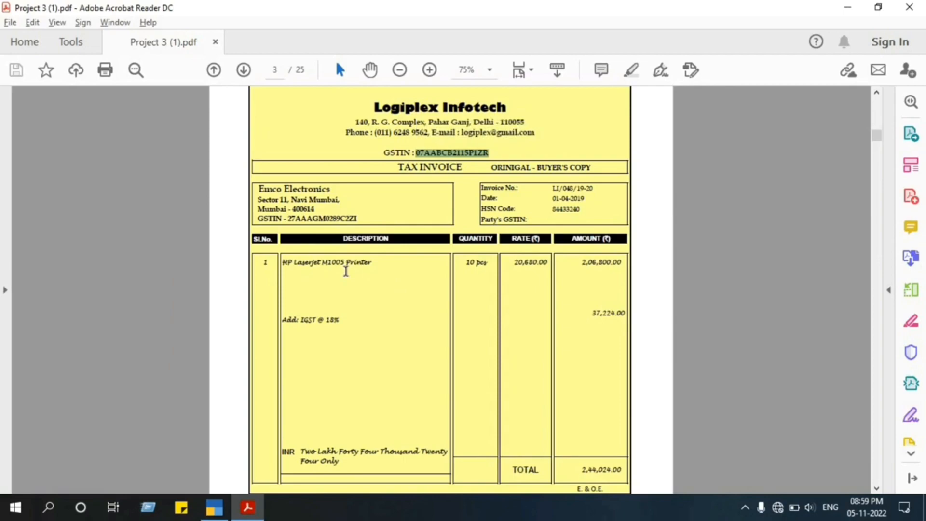
pyautogui.hotkey('alt', 'Tab')
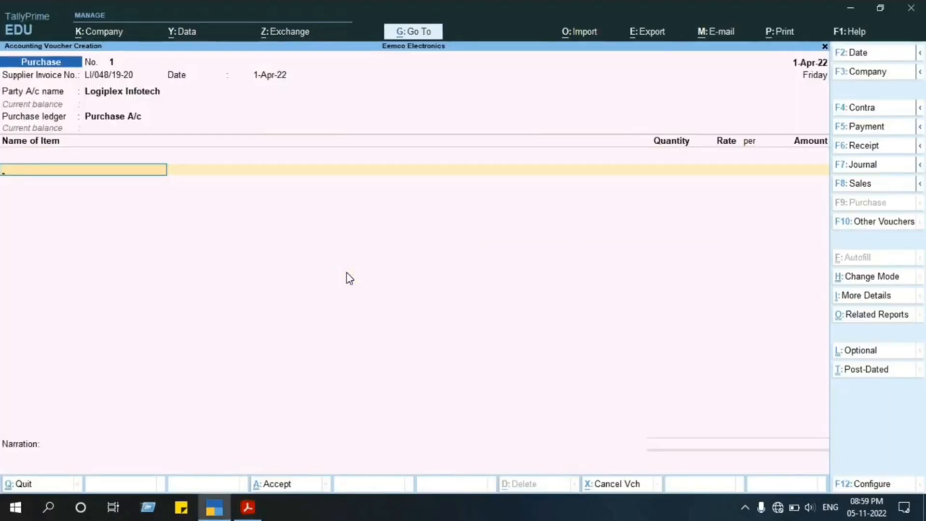
pyautogui.press('h')
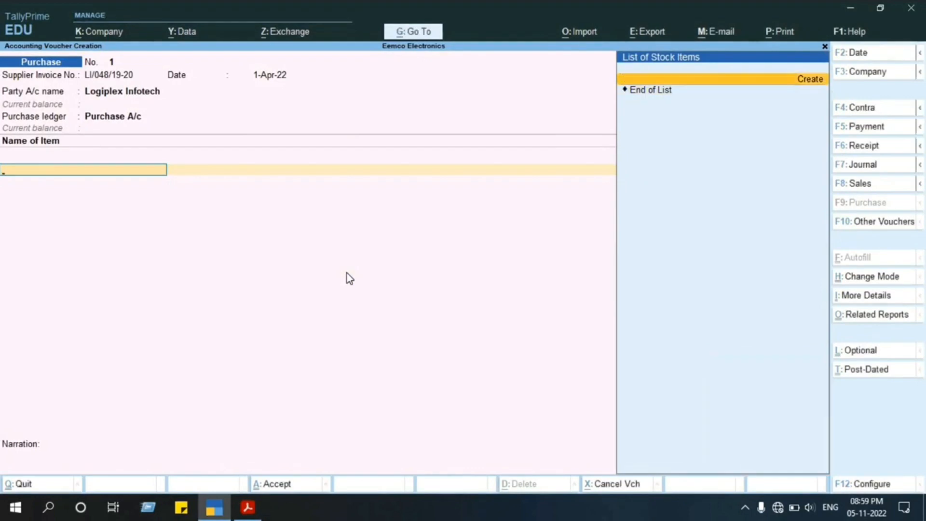
pyautogui.hotkey('alt', 'c')
pyautogui.write('Hp')
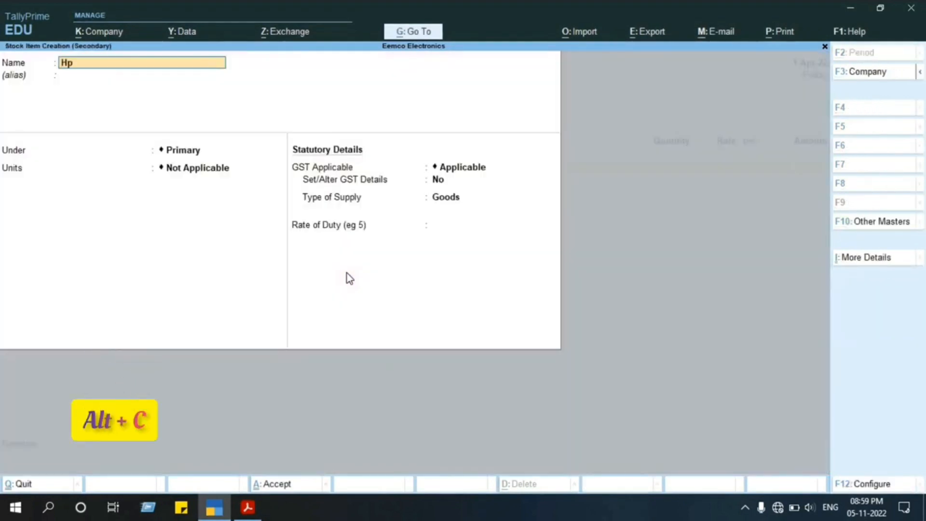
pyautogui.write(' La')
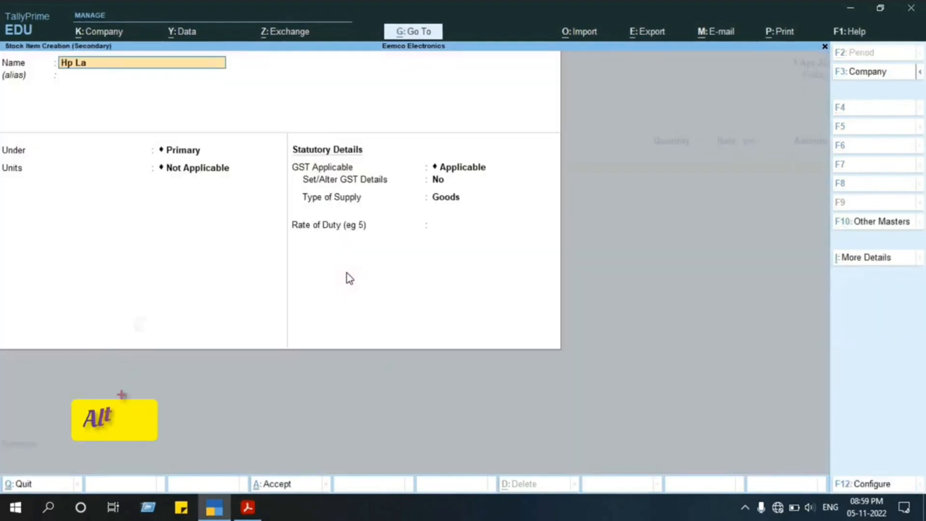
pyautogui.write('serjet')
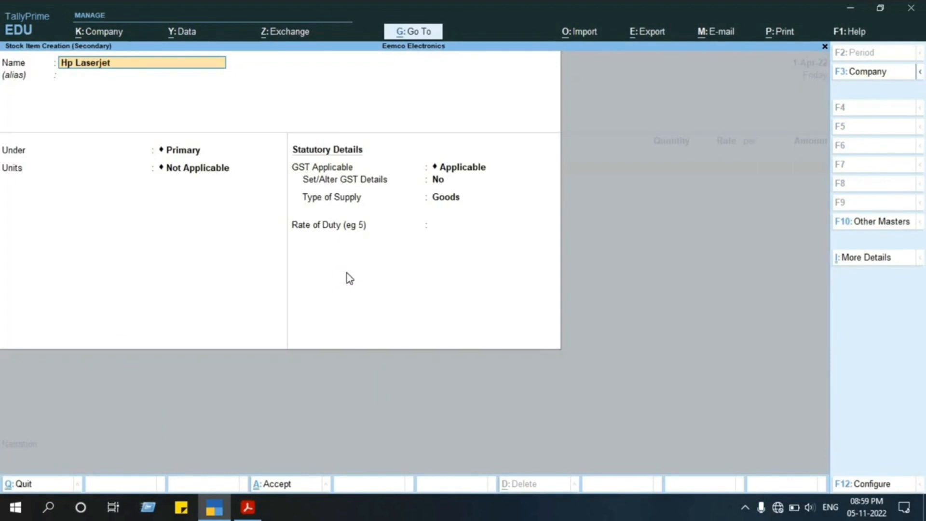
pyautogui.press('Return')
pyautogui.press('Return')
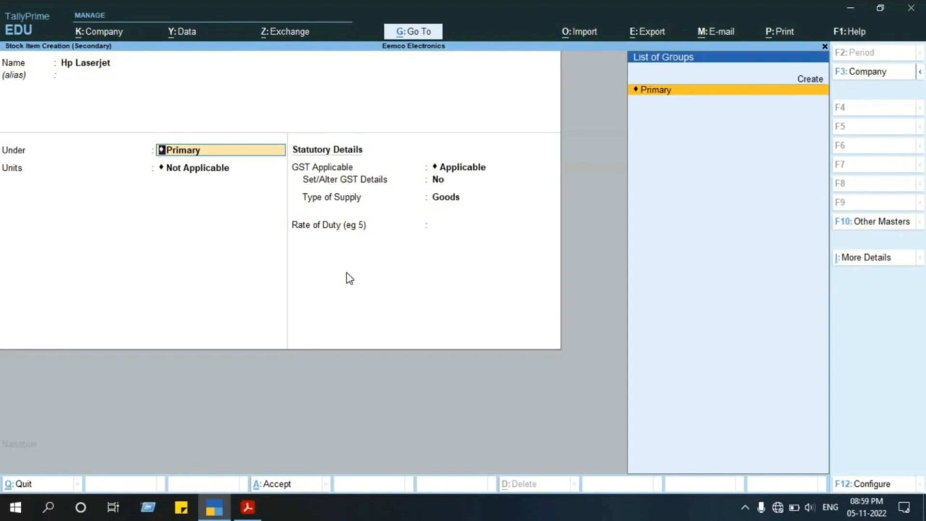
# Start a new stock group for the item, named IGST@18% after the invoice's tax rate, under Primary with adding of item quantities at No.
pyautogui.press('Up')
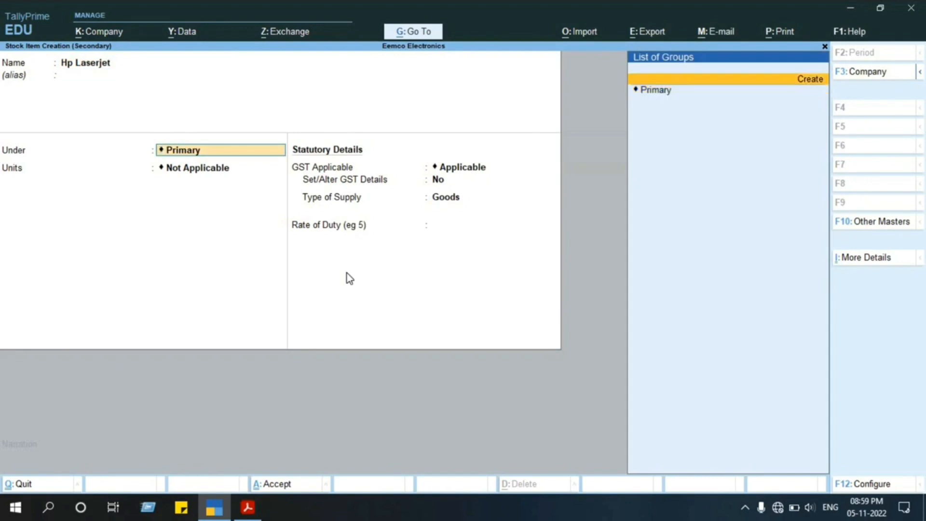
pyautogui.press('Return')
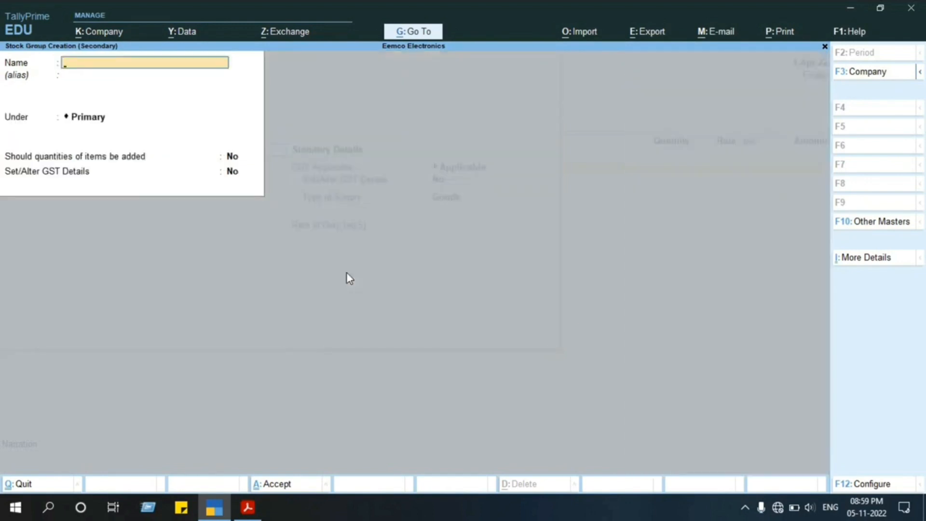
pyautogui.hotkey('alt', 'Tab')
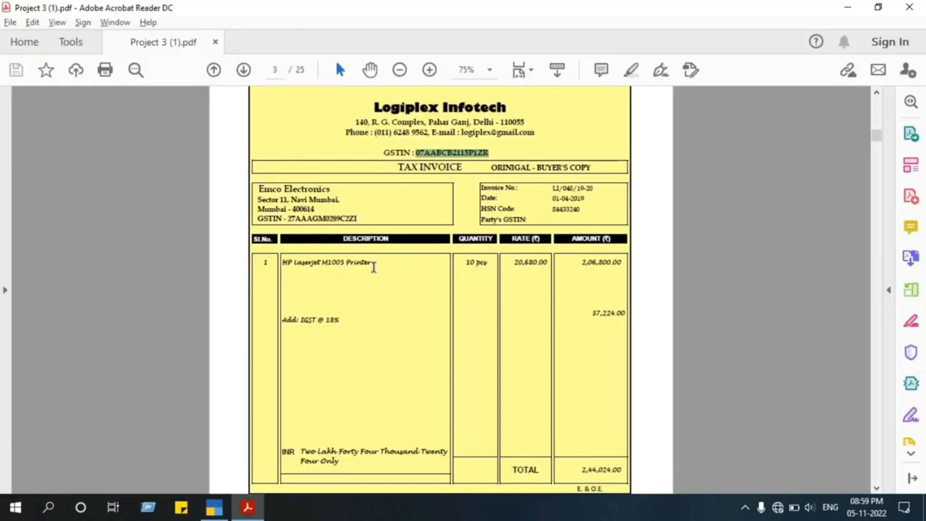
pyautogui.hotkey('alt', 'Tab')
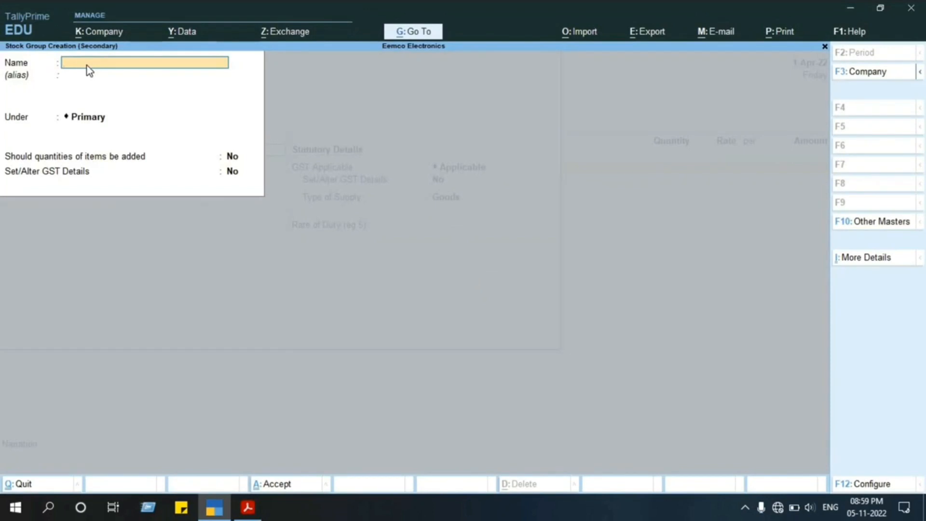
pyautogui.write('IGST@18%')
pyautogui.press('Return')
pyautogui.press('Return')
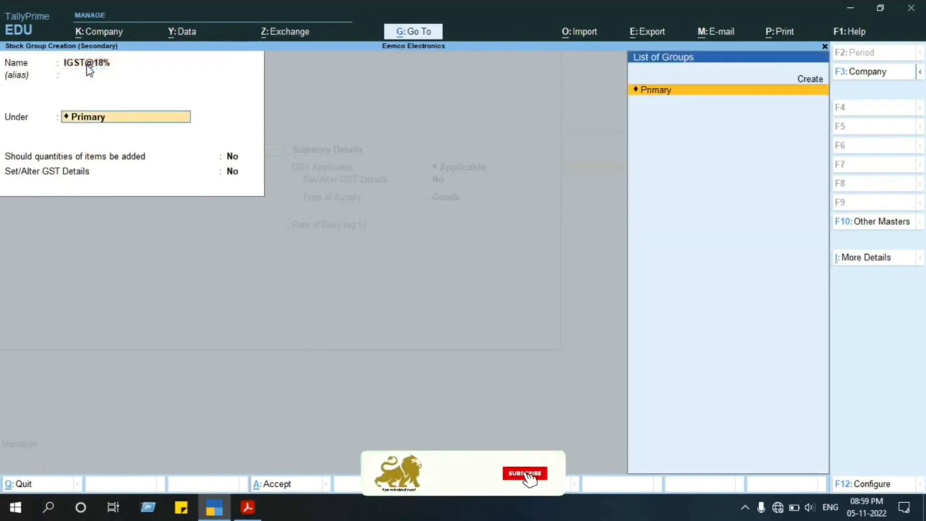
pyautogui.press('Return')
pyautogui.press('Return')
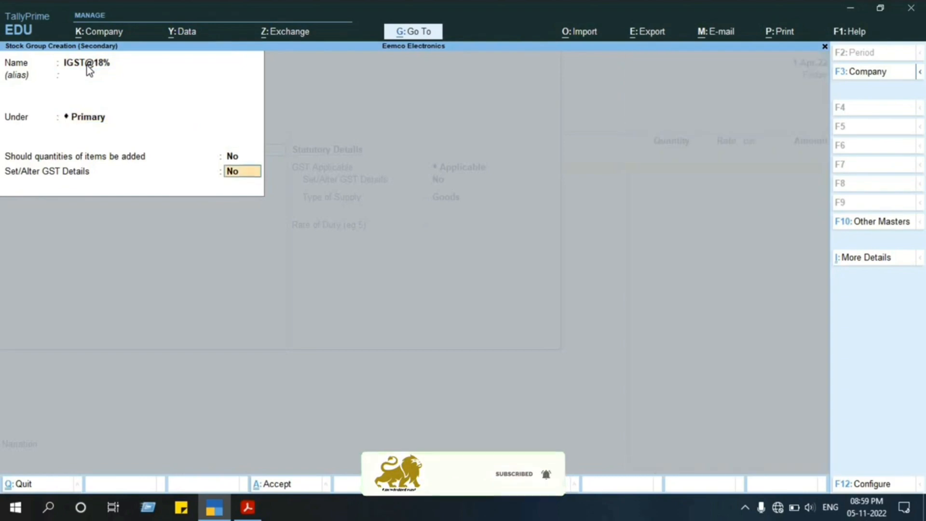
# Save the stock group without altering GST details, and start a new simple unit with symbol Pcs, checked against the invoice PDF.
pyautogui.press('Return')
pyautogui.press('Return')
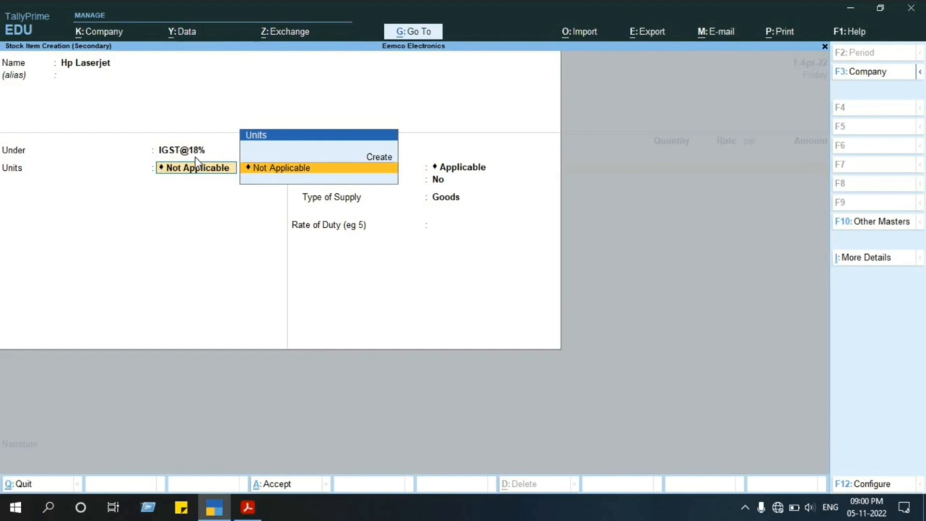
pyautogui.press('Up')
pyautogui.press('Return')
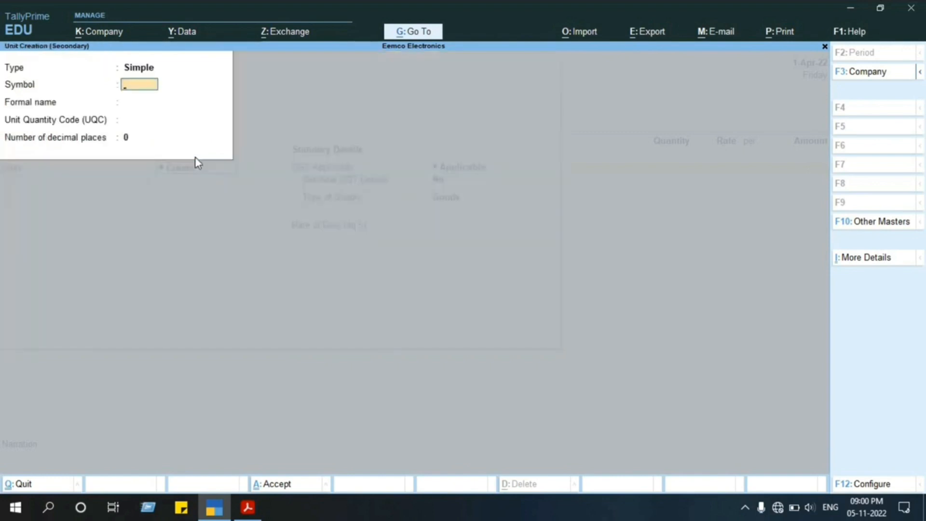
pyautogui.write('Pcs')
pyautogui.hotkey('alt', 'Tab')
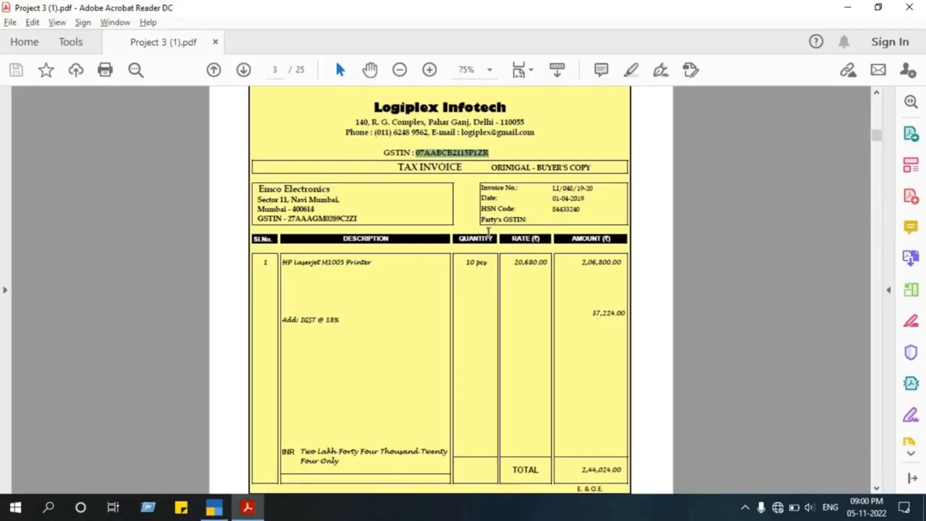
pyautogui.hotkey('alt', 'Tab')
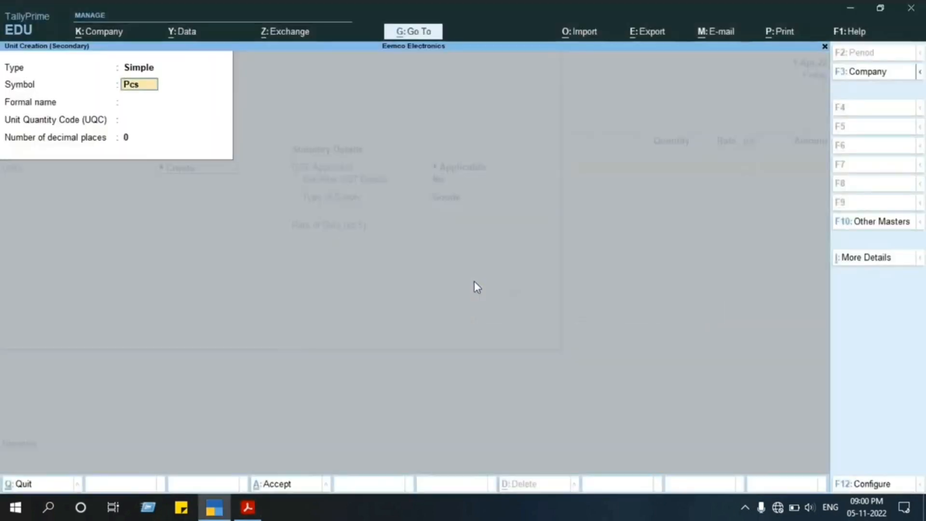
pyautogui.press('Return')
pyautogui.press('Return')
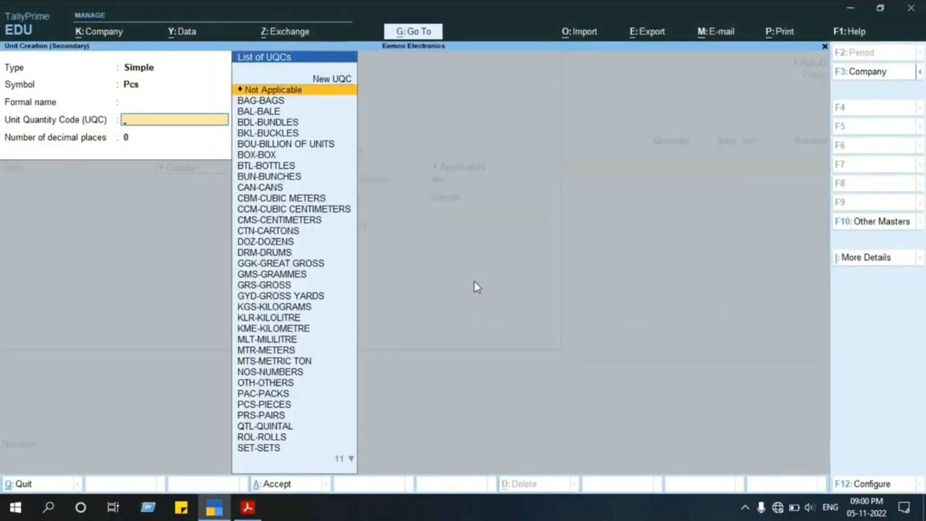
pyautogui.write('pcs')
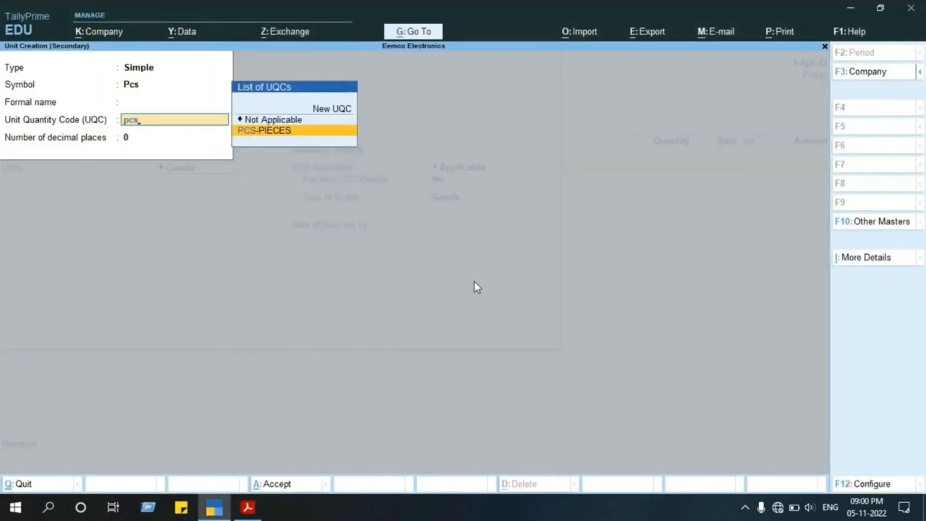
pyautogui.press('Up')
pyautogui.press('Up')
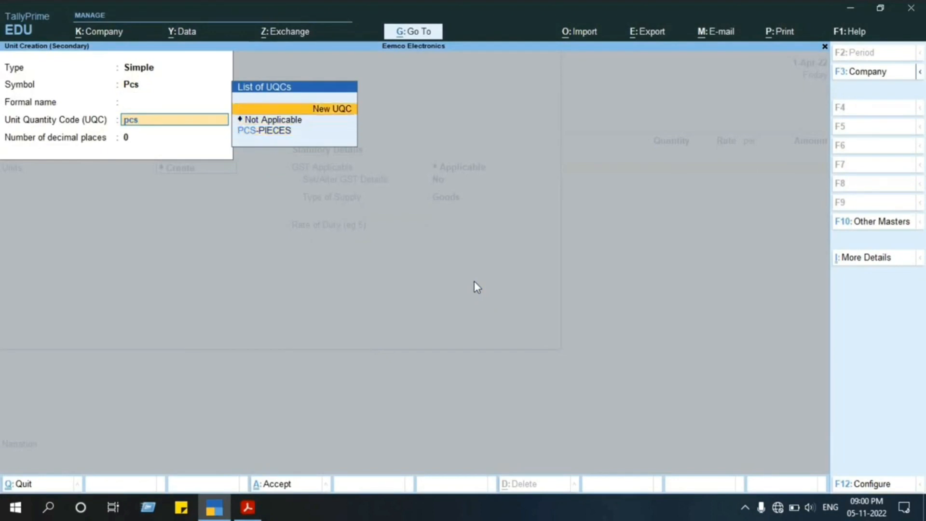
pyautogui.press('Return')
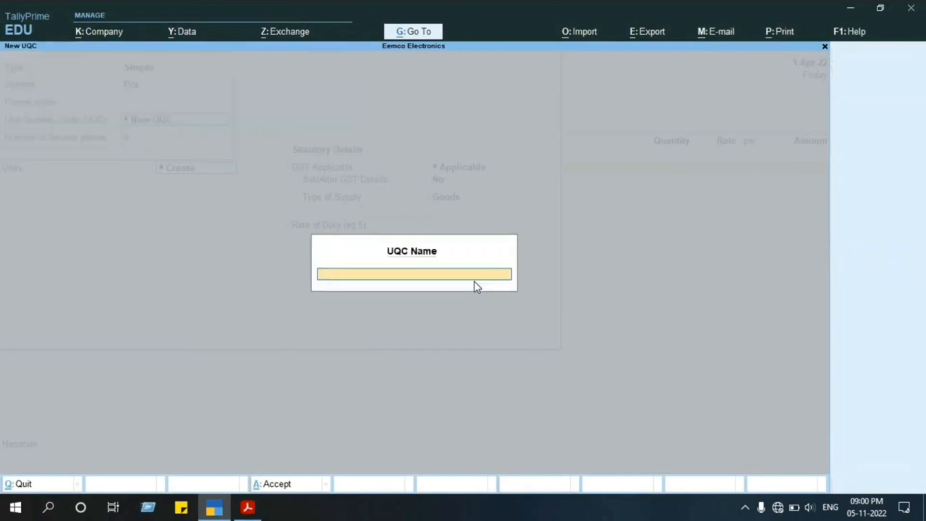
pyautogui.press('Escape')
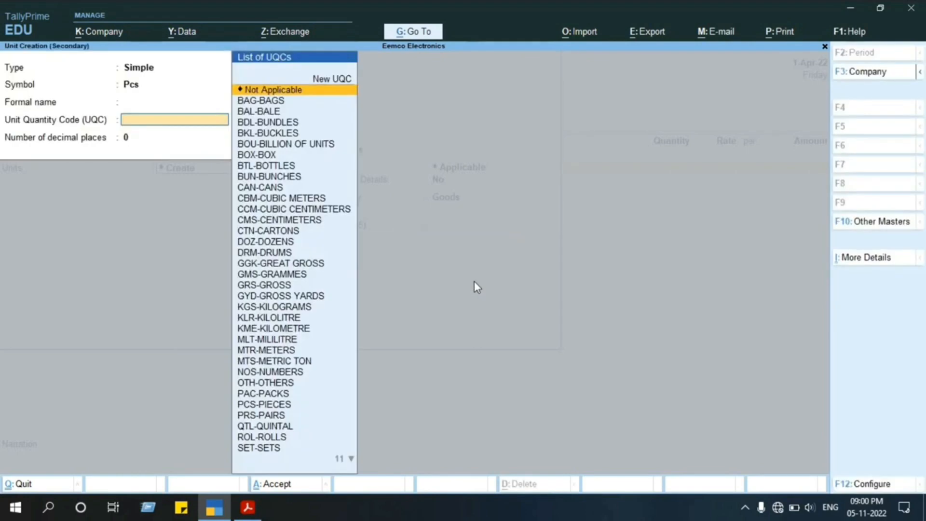
# Set the unit's quantity code to PCS-PIECES with 0 decimal places and save the unit.
pyautogui.write('pcs')
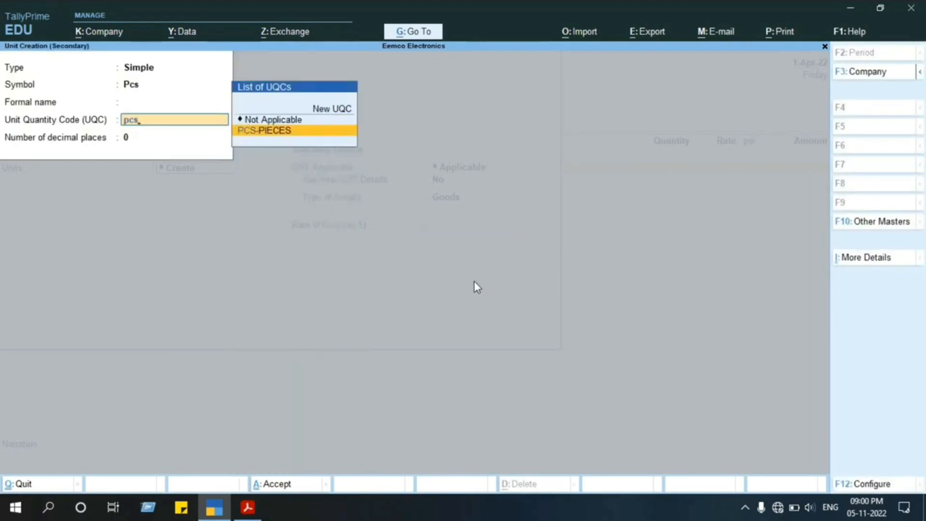
pyautogui.press('Return')
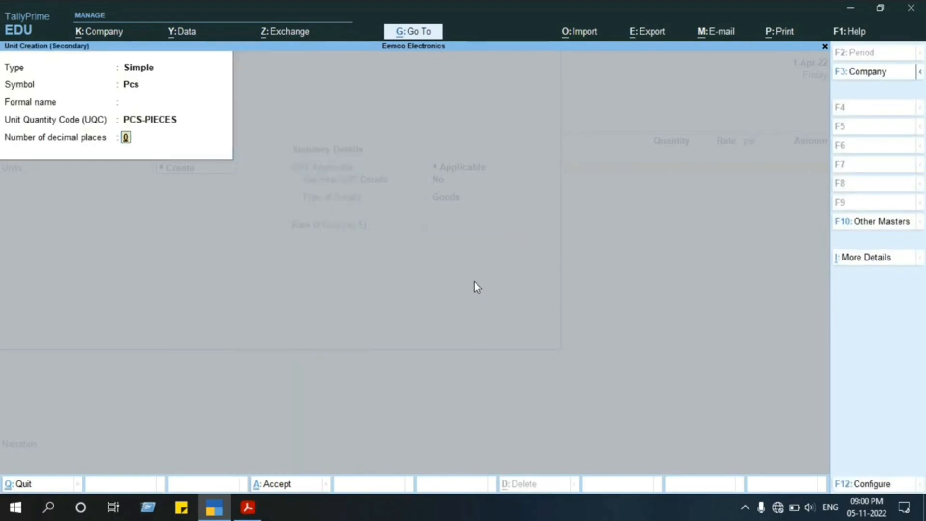
pyautogui.press('Return')
pyautogui.press('Return')
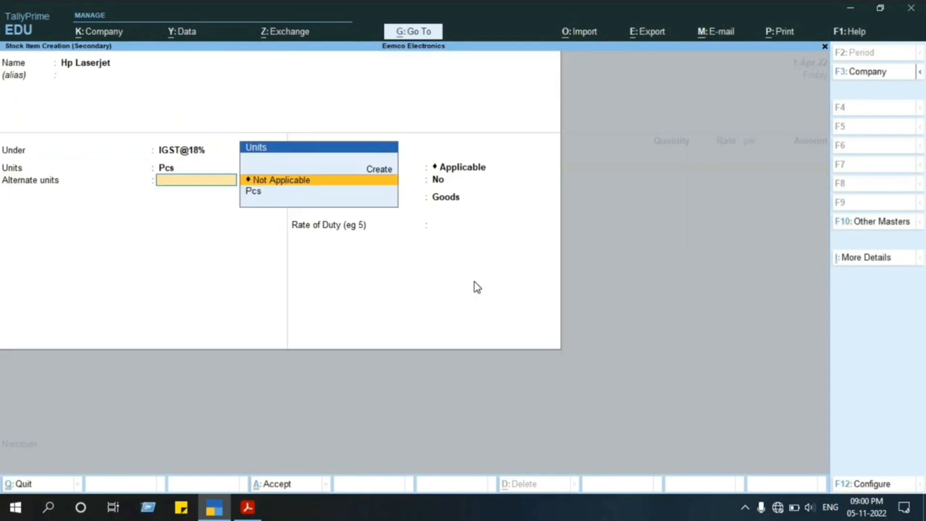
# Leave alternate units Not Applicable, keep GST Applicable, and open the GST details of the Hp Laserjet stock item.
pyautogui.press('Return')
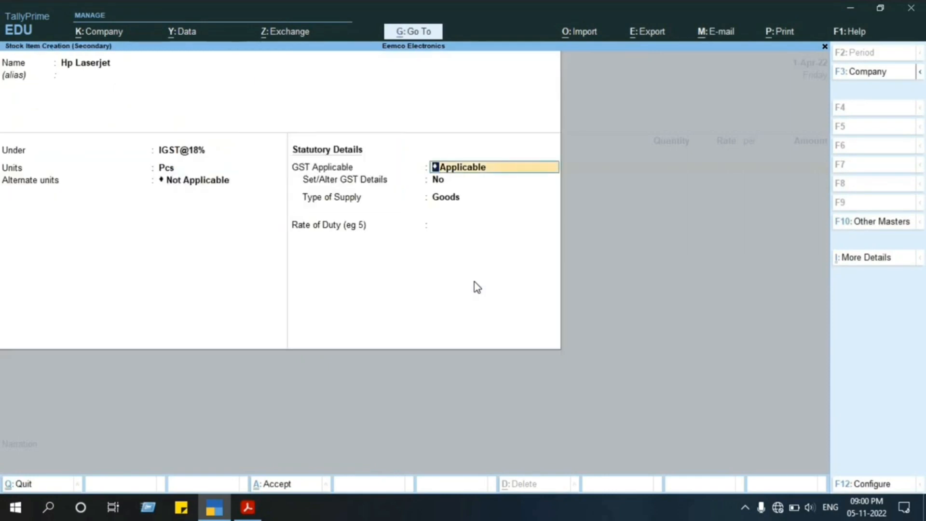
pyautogui.press('Return')
pyautogui.write('y')
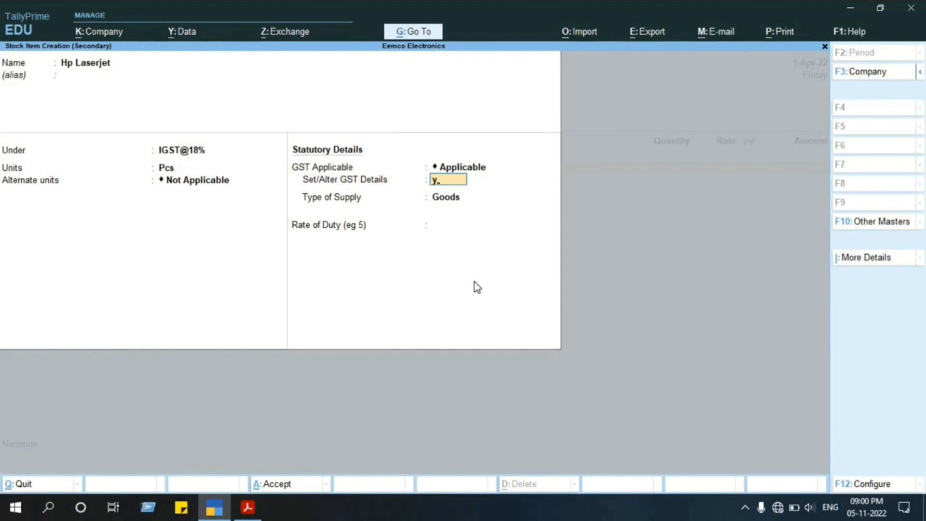
pyautogui.press('Return')
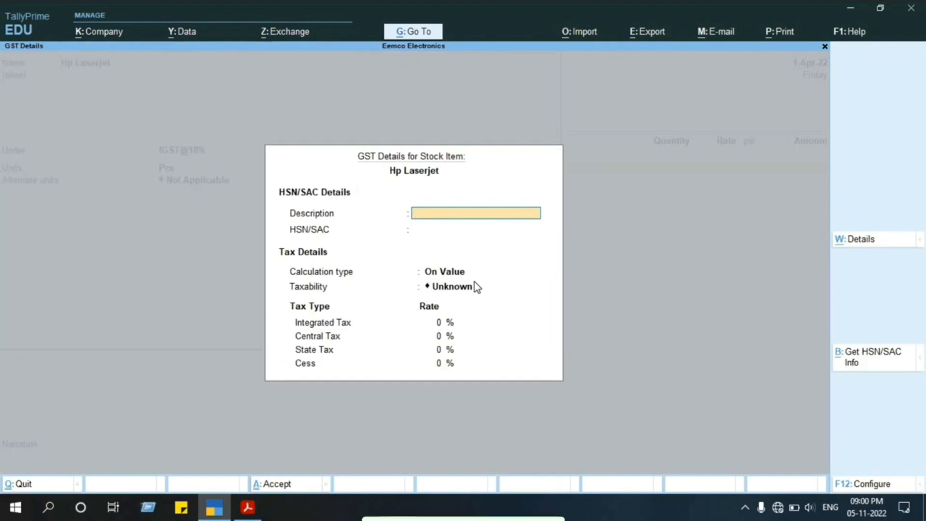
# Enable reverse charge calculation in the configuration of the stock item's GST details.
pyautogui.press('F12')
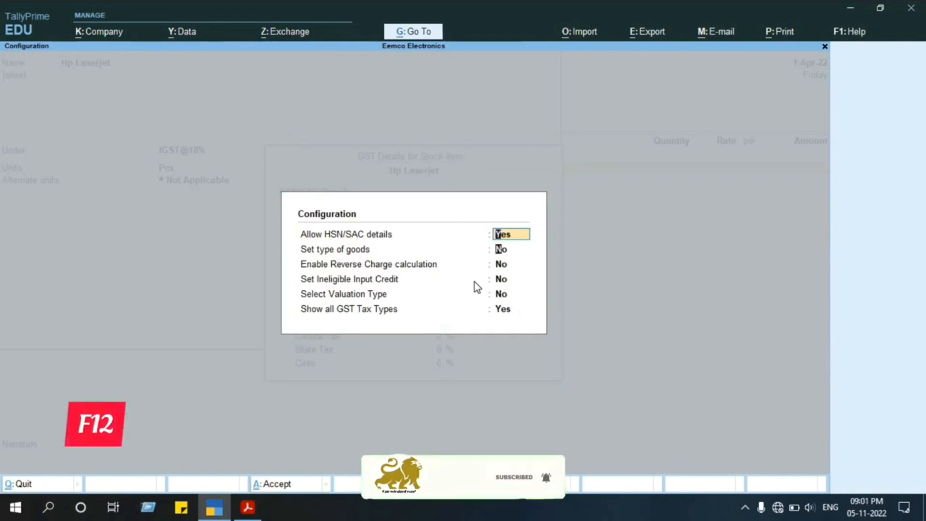
pyautogui.press('Return')
pyautogui.press('Return')
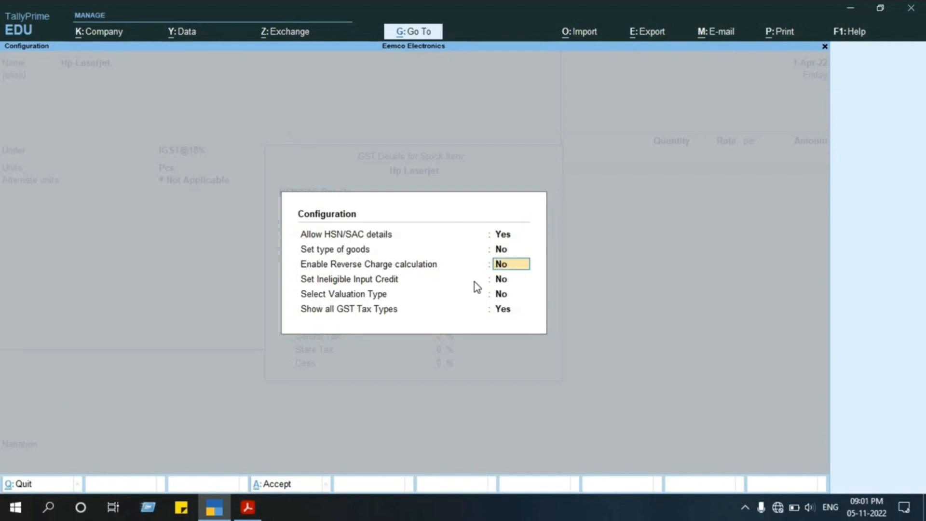
pyautogui.write('y')
pyautogui.press('Return')
pyautogui.press('Return')
pyautogui.press('Return')
pyautogui.press('Return')
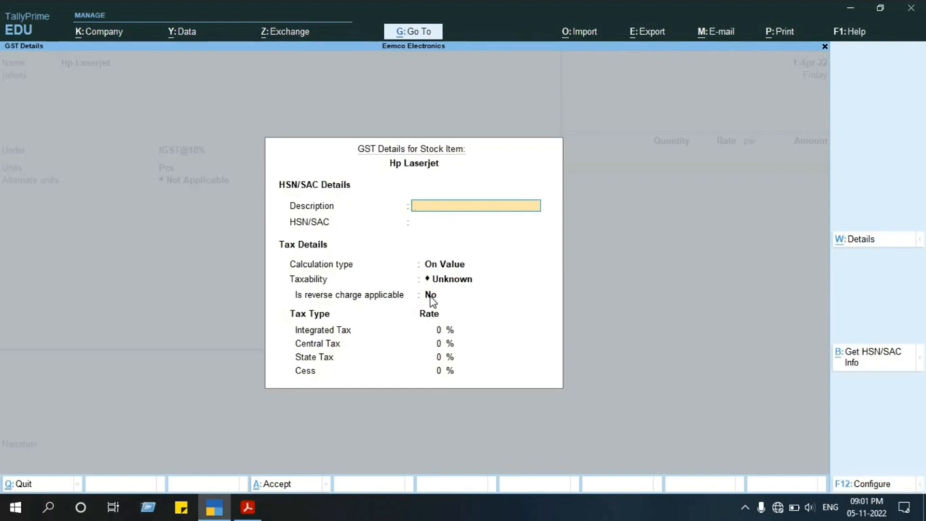
# Set reverse charge calculation back to No in the GST details configuration, keeping the other options as they are.
pyautogui.press('F12')
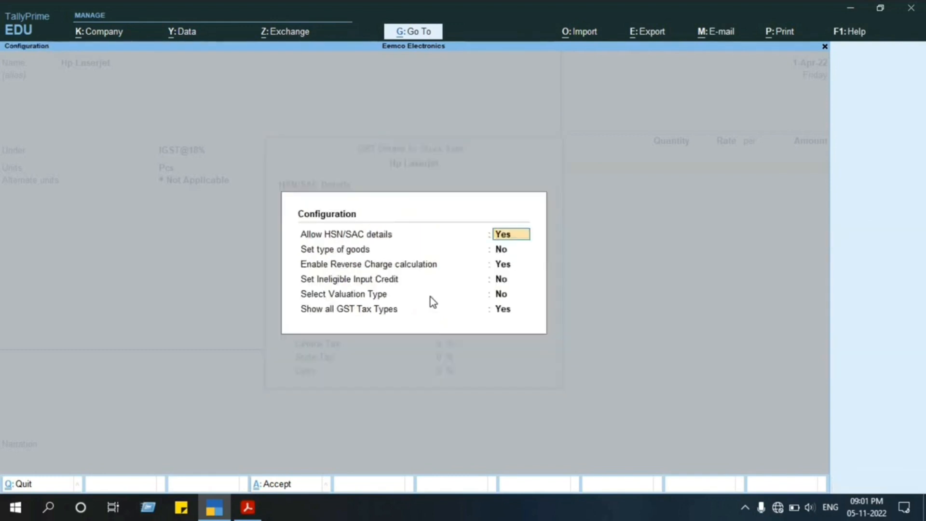
pyautogui.press('Return')
pyautogui.press('Return')
pyautogui.write('n')
pyautogui.press('Return')
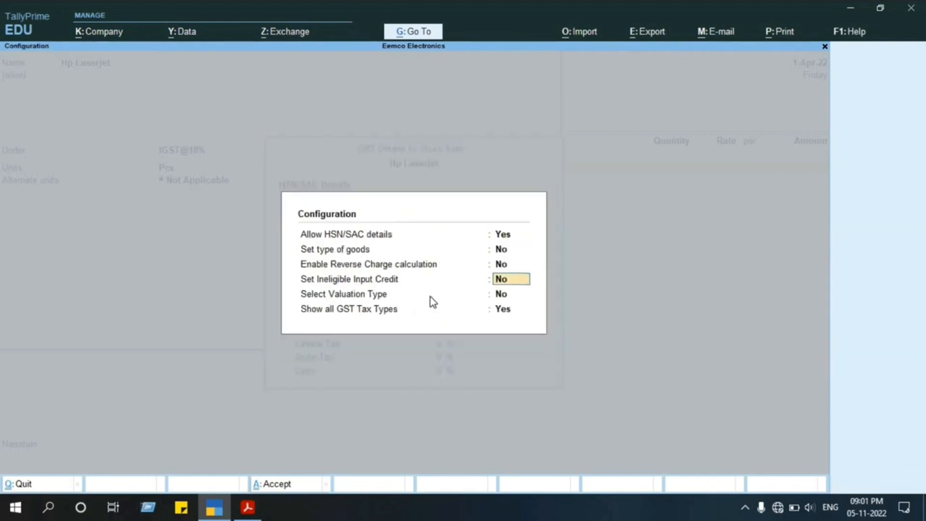
pyautogui.press('Return')
pyautogui.press('Return')
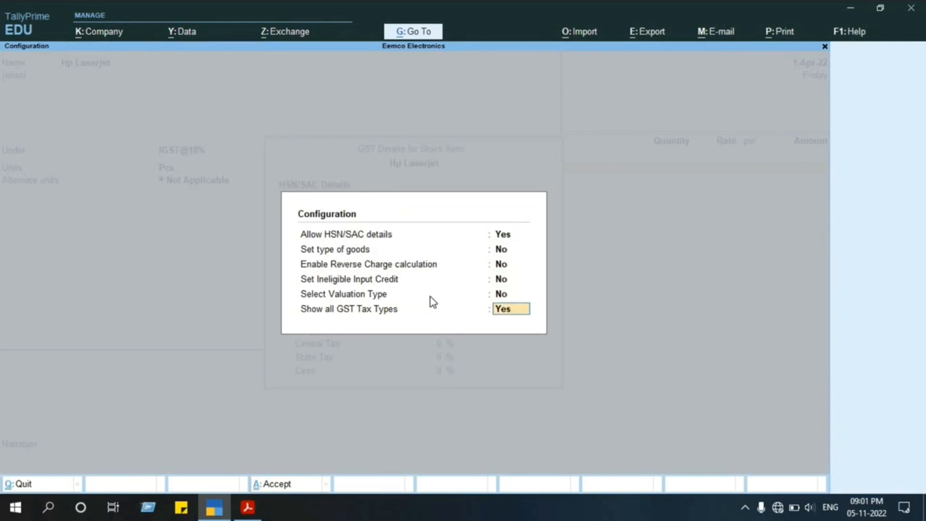
pyautogui.press('Return')
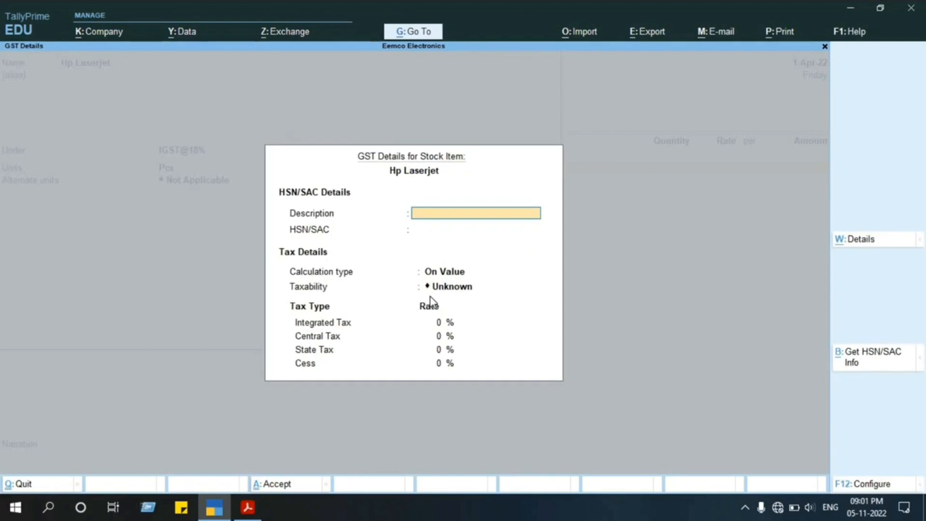
# Enter Hp Laserjet as the HSN/SAC description, and look up the item's HSN code on the invoices in the project PDF.
pyautogui.write('Hp Lasrerjet')
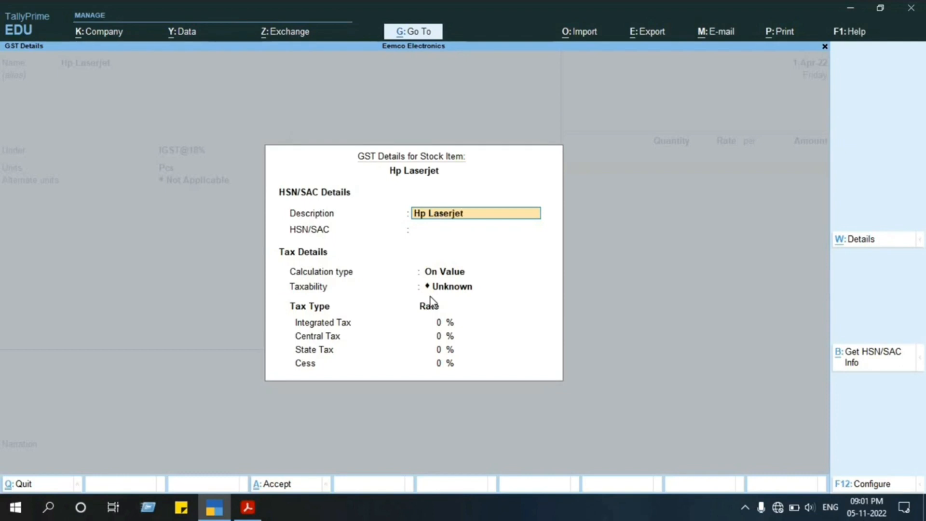
pyautogui.press('Return')
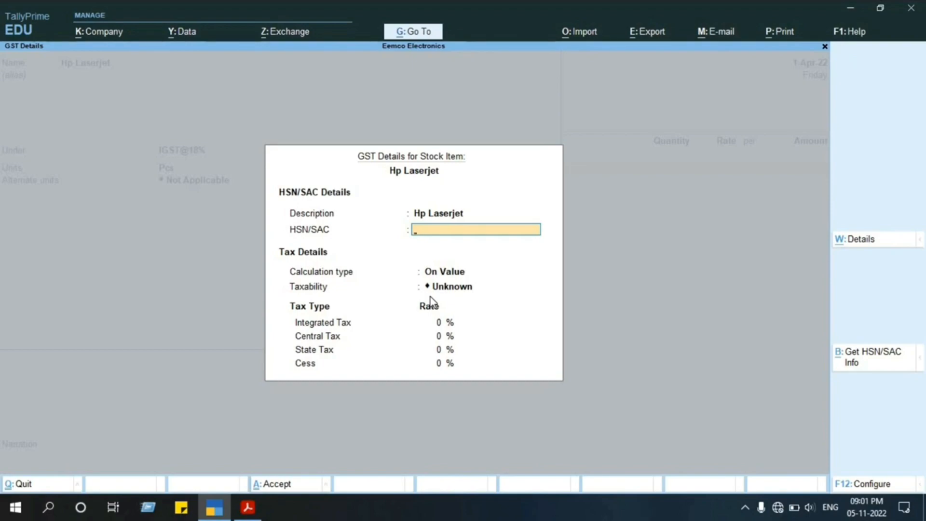
pyautogui.hotkey('alt', 'Tab')
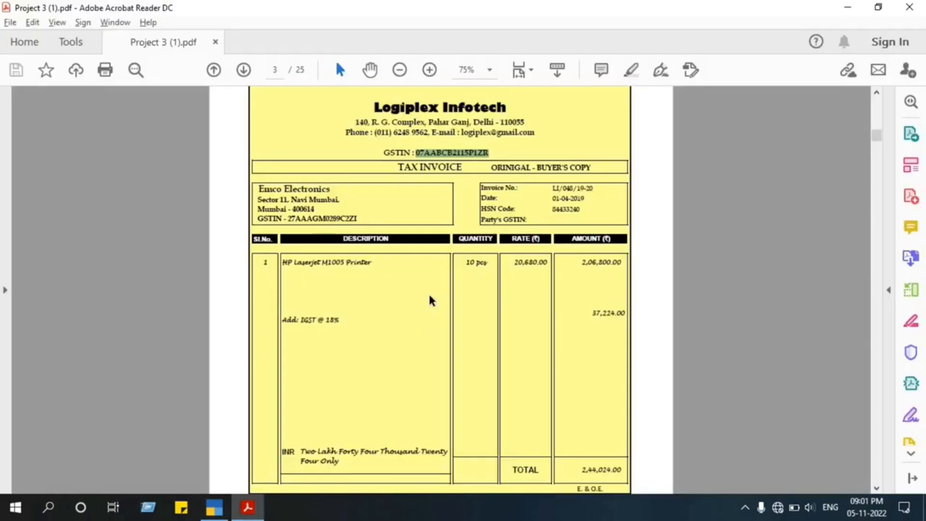
pyautogui.scroll(-15, 499, 270)
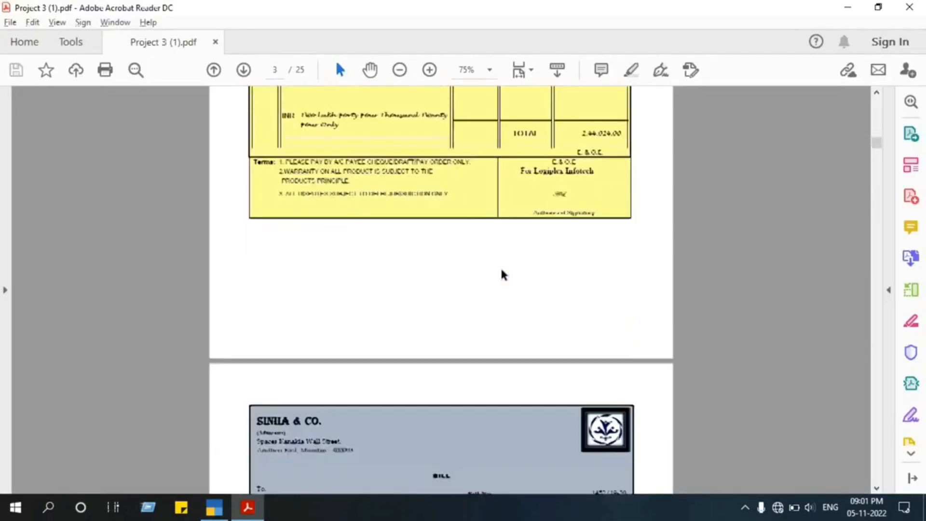
pyautogui.scroll(-2, 502, 274)
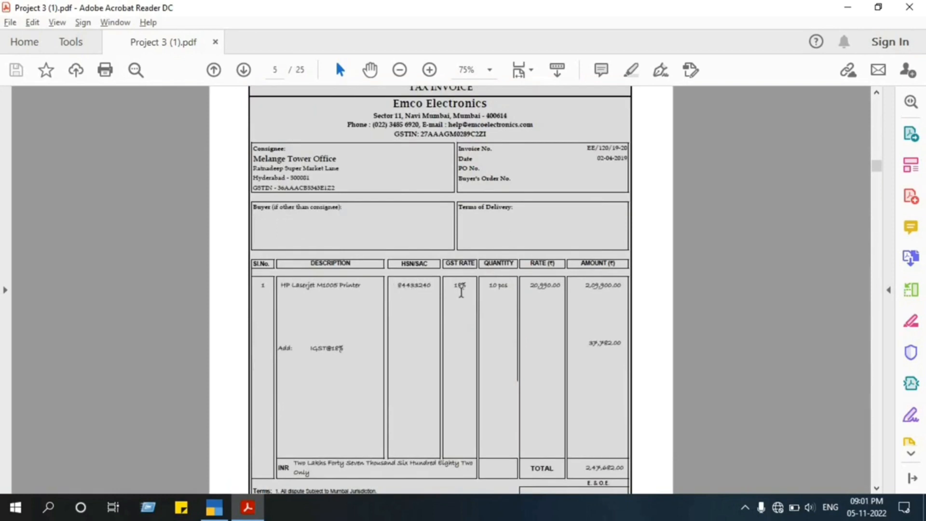
pyautogui.hotkey('alt', 'Tab')
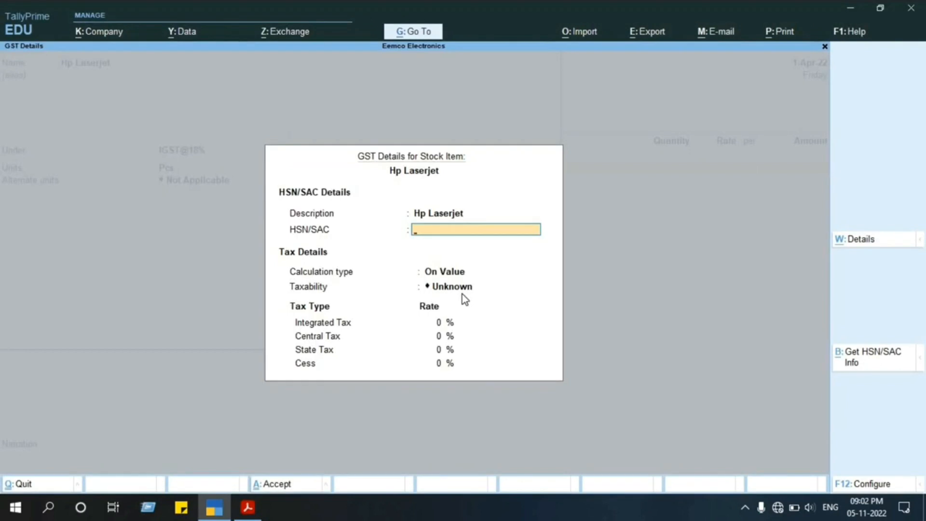
pyautogui.write('123')
pyautogui.hotkey('alt', 'Tab')
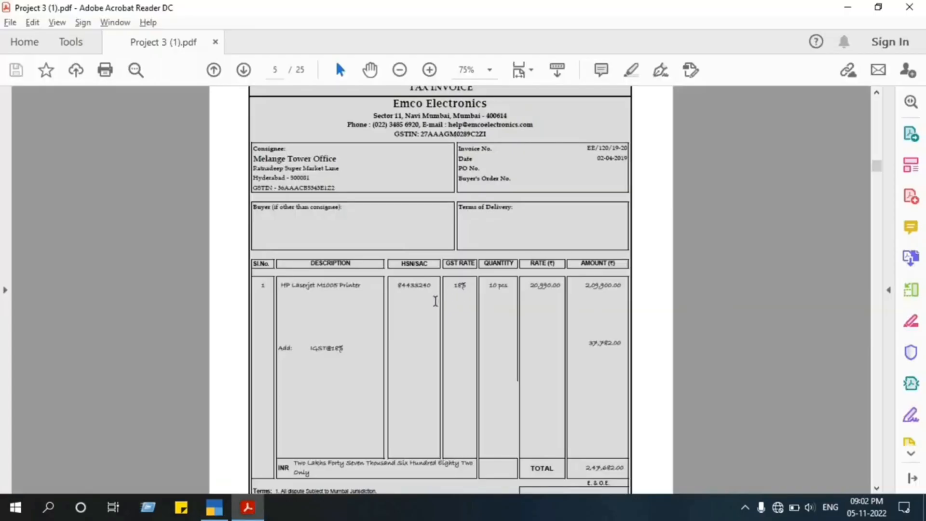
pyautogui.hotkey('alt', 'Tab')
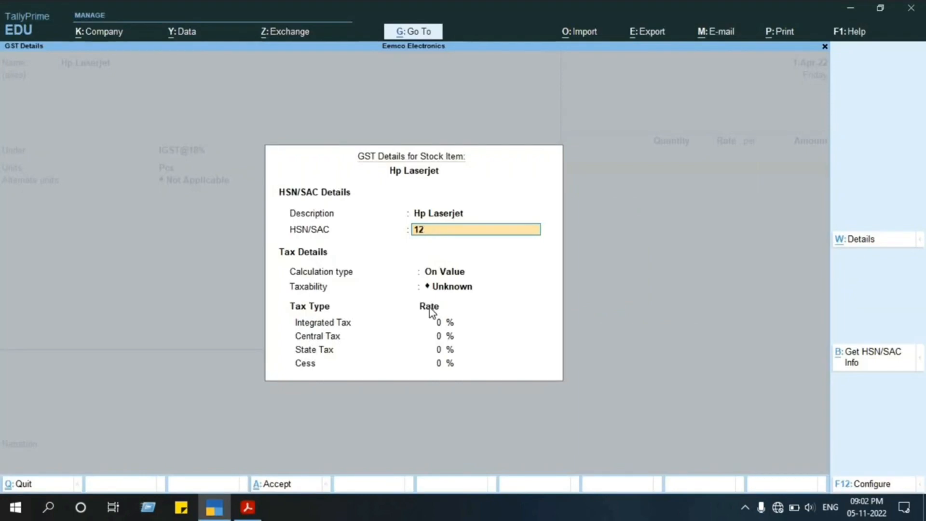
pyautogui.press('BackSpace')
pyautogui.press('BackSpace')
# Set the item's HSN/SAC code to 84433240, checking the digits against the invoice in the project PDF.
pyautogui.write('844332')
pyautogui.hotkey('alt', 'Tab')
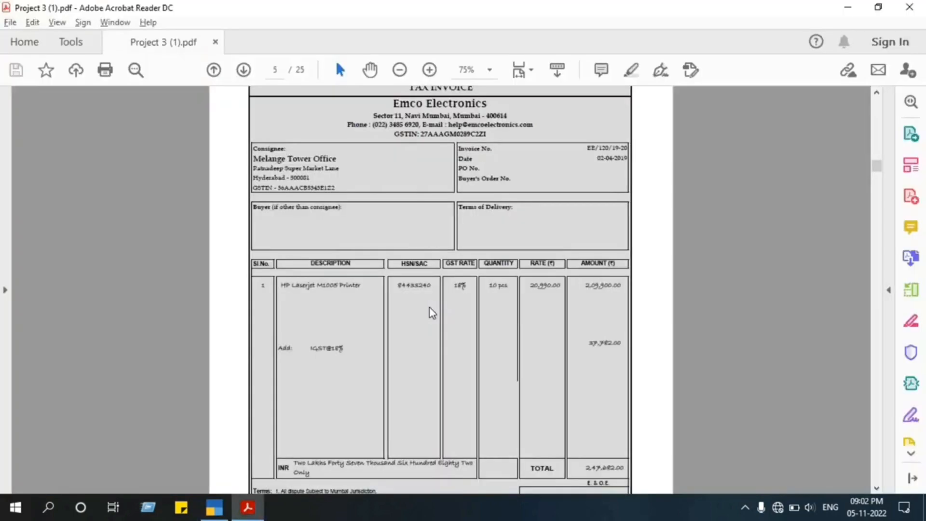
pyautogui.hotkey('alt', 'Tab')
pyautogui.press('BackSpace')
pyautogui.press('BackSpace')
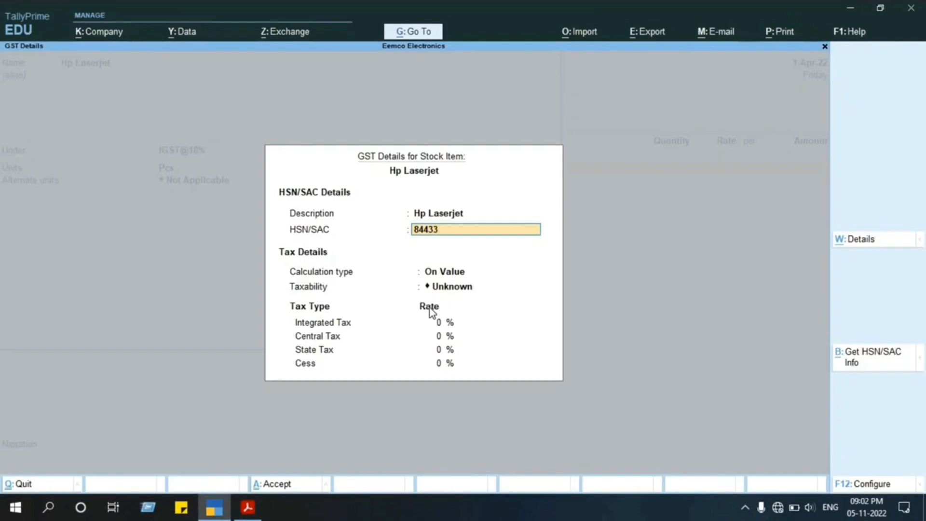
pyautogui.write('3')
pyautogui.hotkey('alt', 'Tab')
pyautogui.hotkey('alt', 'Tab')
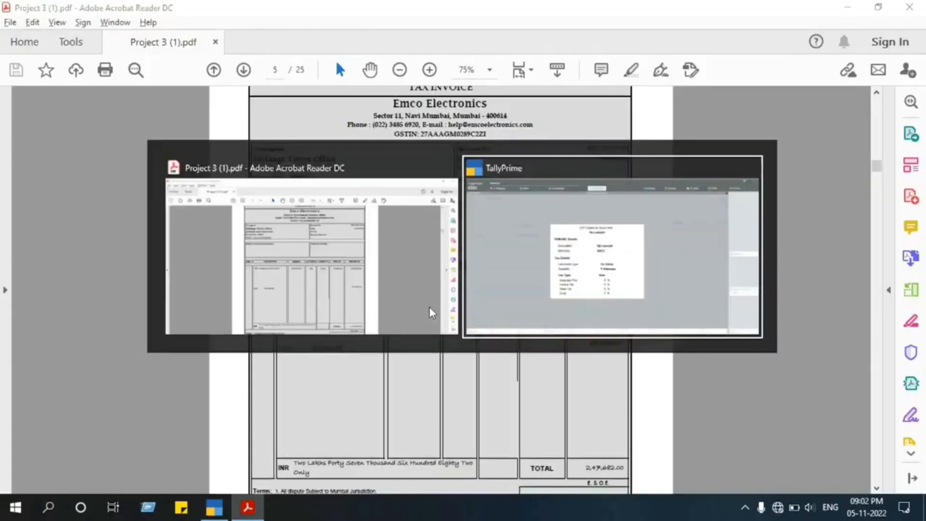
pyautogui.write('4')
pyautogui.press('BackSpace')
pyautogui.write('2')
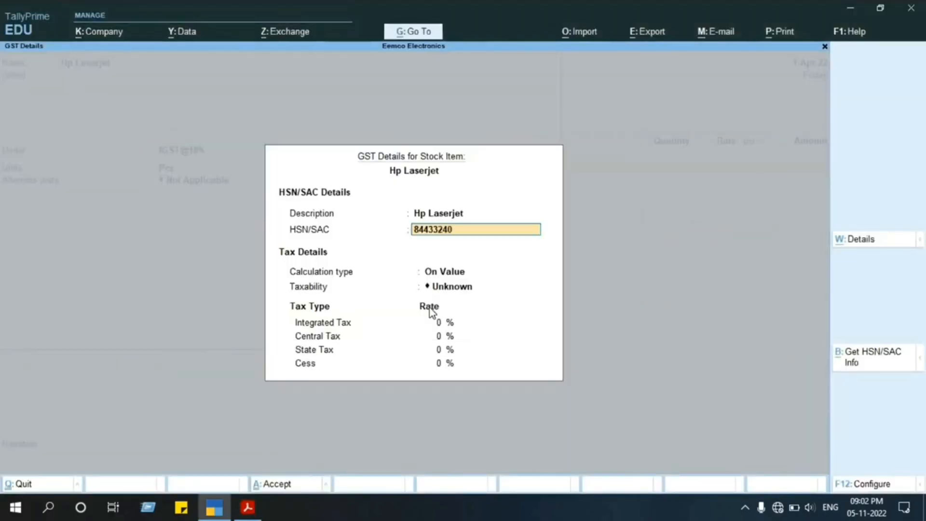
pyautogui.write('40')
pyautogui.press('Return')
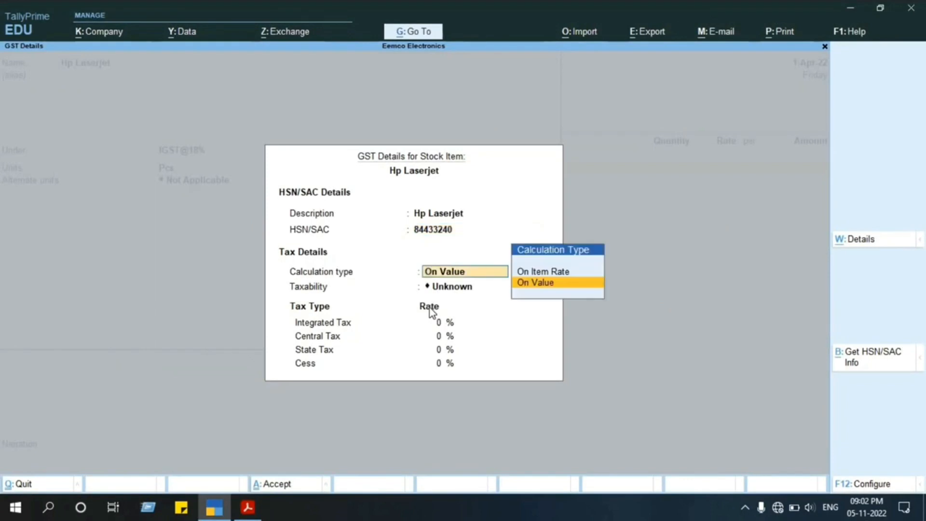
# Keep the calculation type On Value and set the stock item's taxability to Taxable.
pyautogui.press('Return')
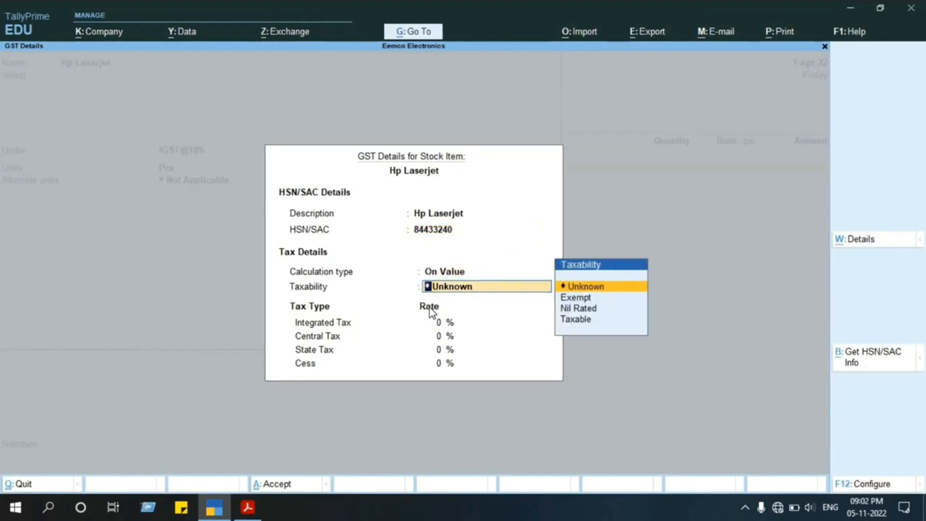
pyautogui.press('Down')
pyautogui.press('Down')
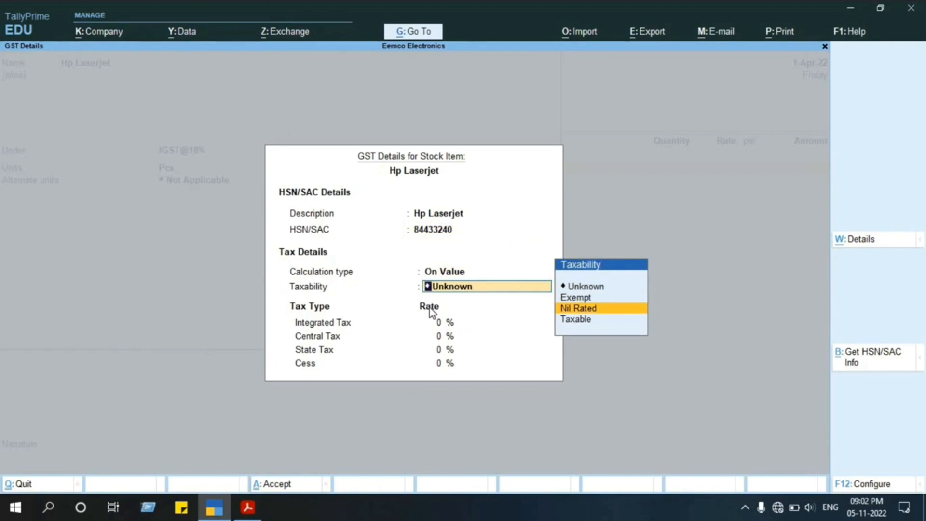
pyautogui.press('Up')
pyautogui.press('Down')
pyautogui.press('Down')
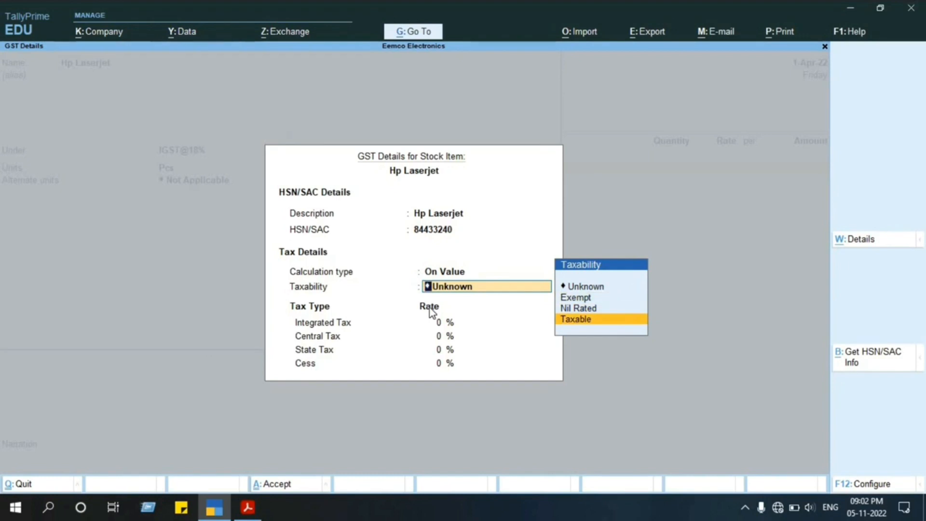
pyautogui.press('Return')
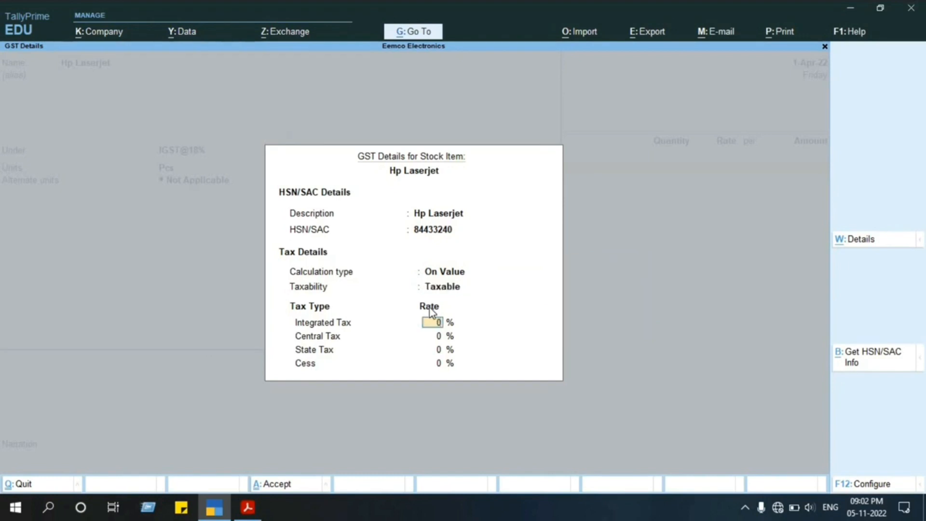
# Set the Hp Laserjet's integrated tax rate to 18%.
pyautogui.write('18')
pyautogui.press('Return')
pyautogui.press('Up')
pyautogui.press('Down')
pyautogui.press('Down')
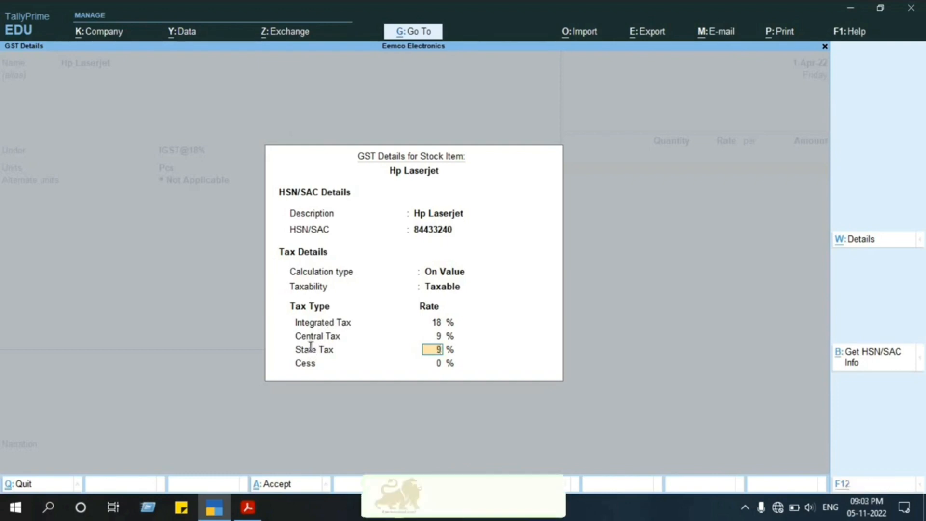
# Check in the project PDF which GST type the Logiplex Infotech invoice charges, and return to the GST details in TallyPrime.
pyautogui.hotkey('alt', 'Tab')
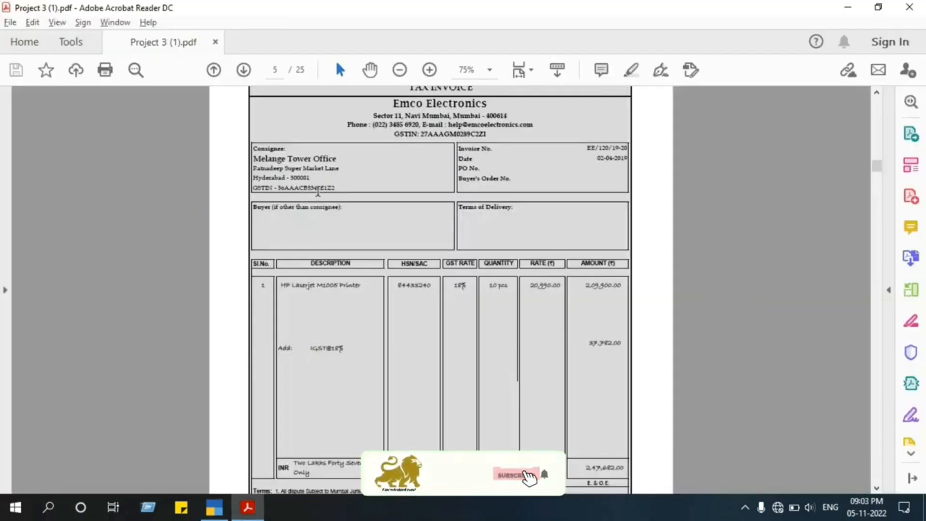
pyautogui.scroll(3, 317, 191)
pyautogui.scroll(15, 318, 191)
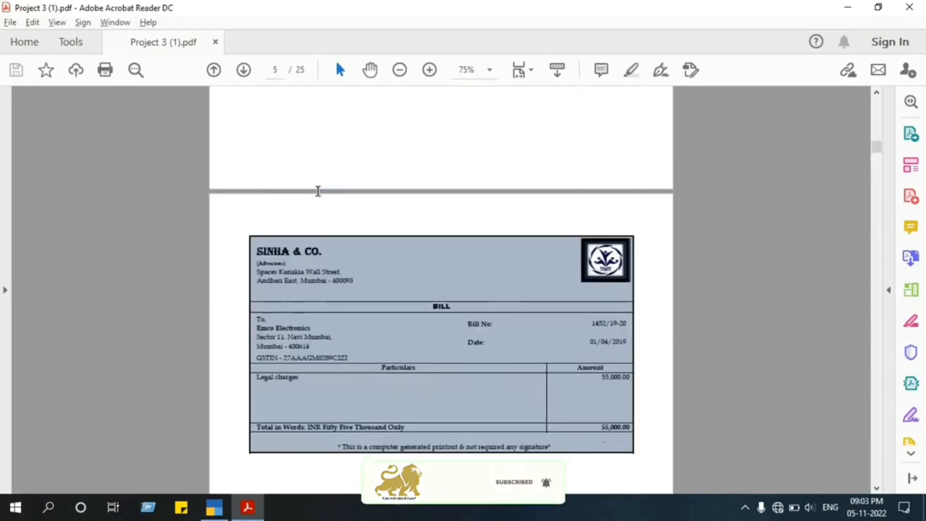
pyautogui.scroll(-2, 318, 191)
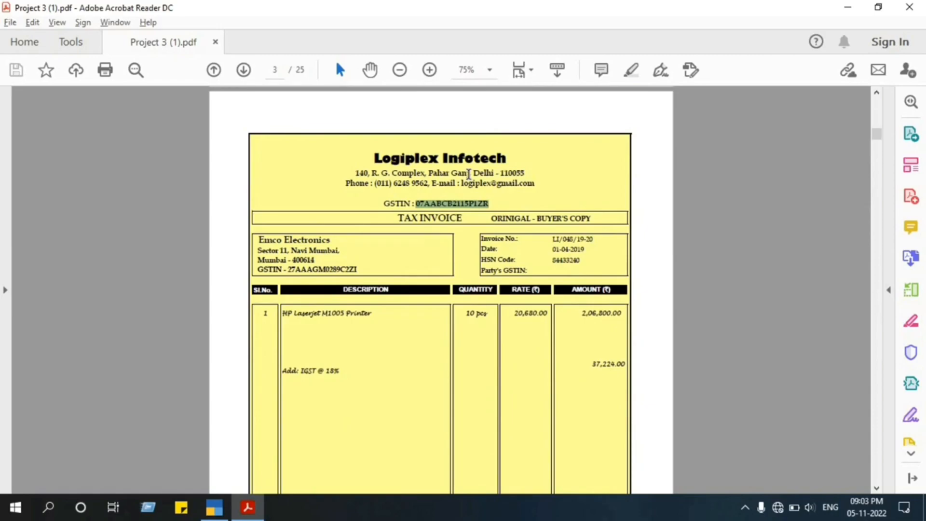
pyautogui.hotkey('alt', 'Tab')
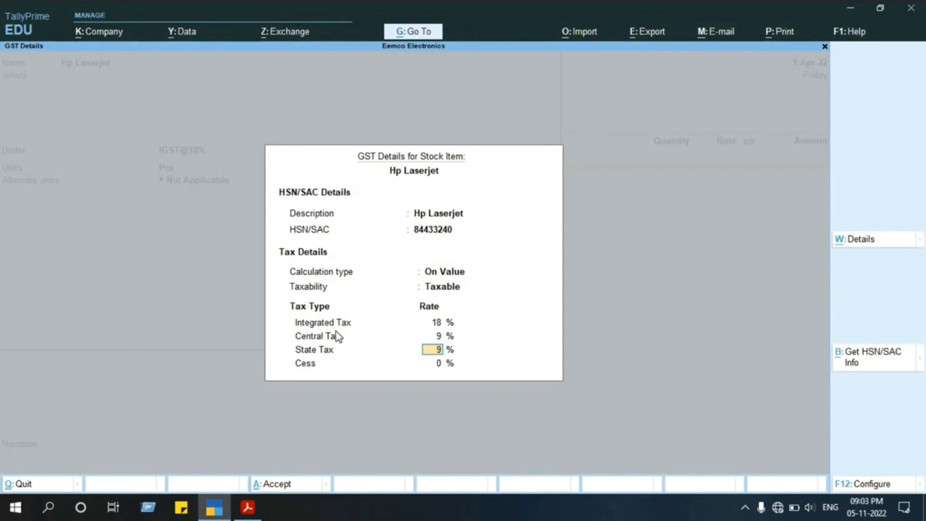
# Try 12% as the integrated tax rate, and set it back to 18%.
pyautogui.press('Up')
pyautogui.press('Up')
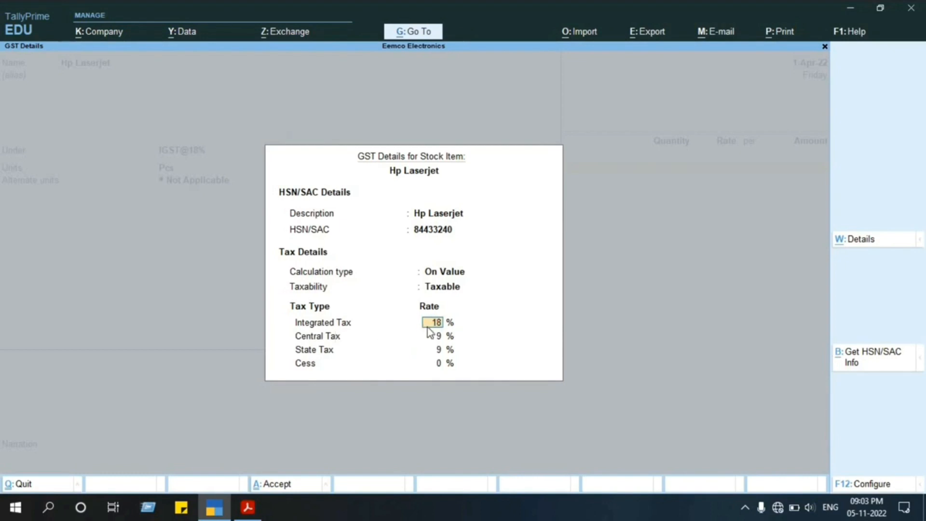
pyautogui.write('12')
pyautogui.press('Return')
pyautogui.press('BackSpace')
pyautogui.write('6')
pyautogui.write('18')
pyautogui.press('BackSpace')
pyautogui.press('BackSpace')
pyautogui.press('BackSpace')
pyautogui.write('18')
pyautogui.press('Return')
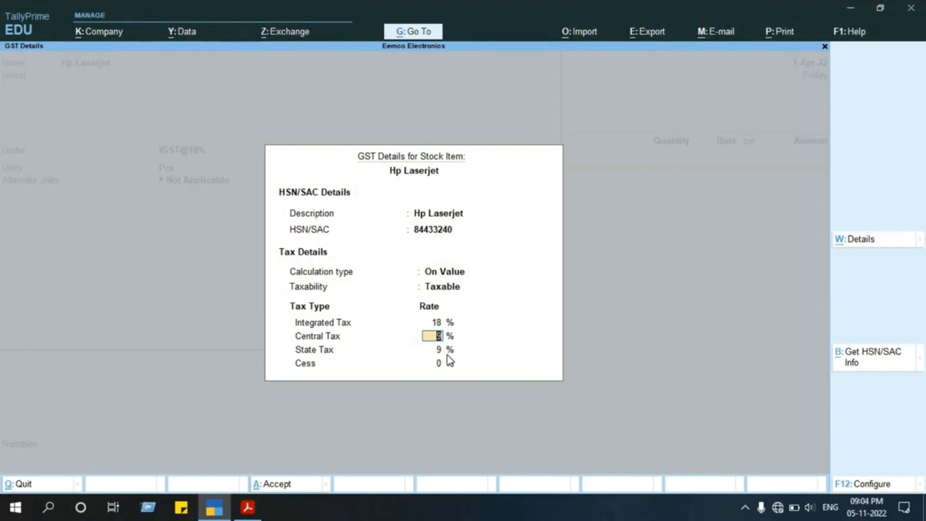
# Compare the integrated tax rate with the IGST line on the Logiplex Infotech invoice in the project PDF.
pyautogui.hotkey('alt', 'Tab')
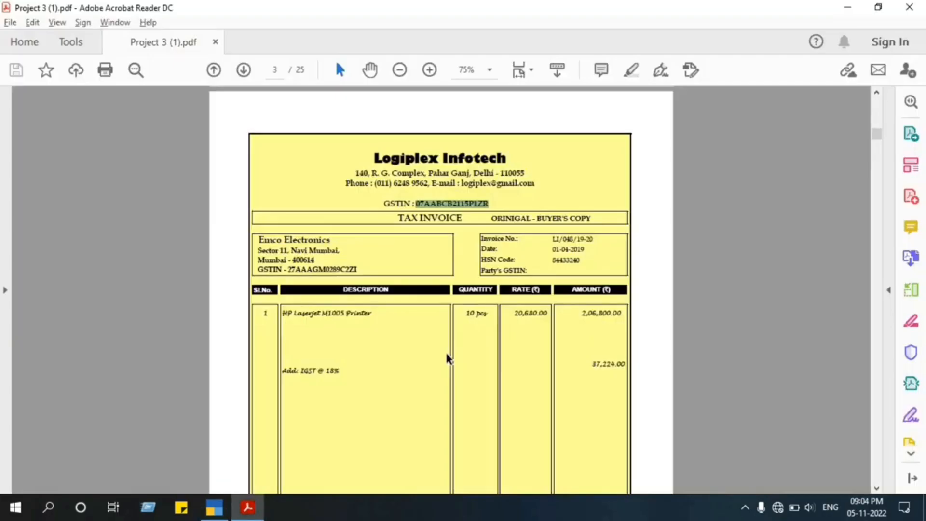
pyautogui.scroll(-1, 447, 358)
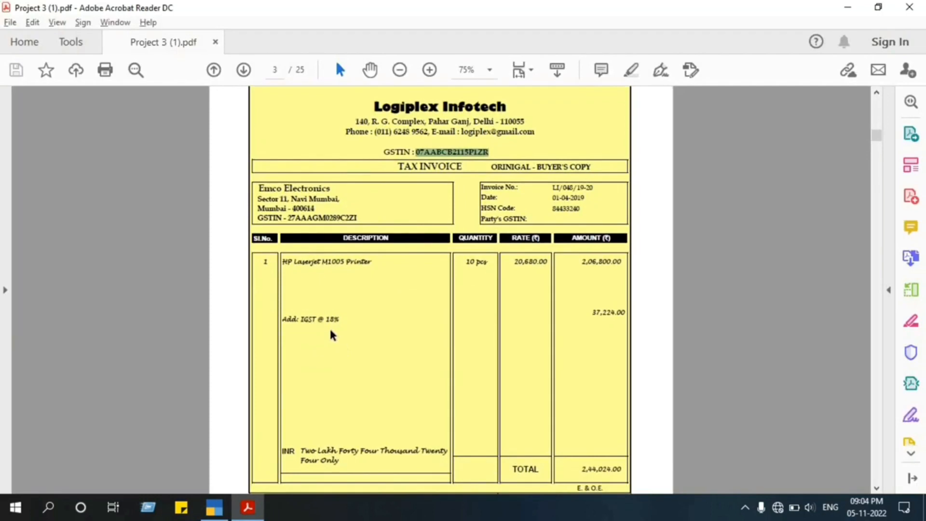
pyautogui.hotkey('alt', 'Tab')
pyautogui.press('Up')
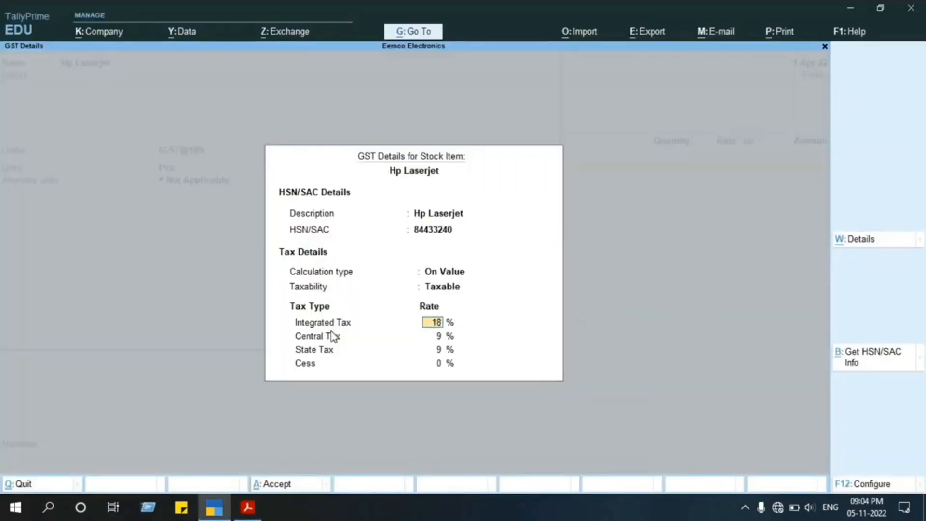
# Accept the GST details with the current rates, keep Goods as the type of supply, and save the Hp Laserjet stock item.
pyautogui.press('Return')
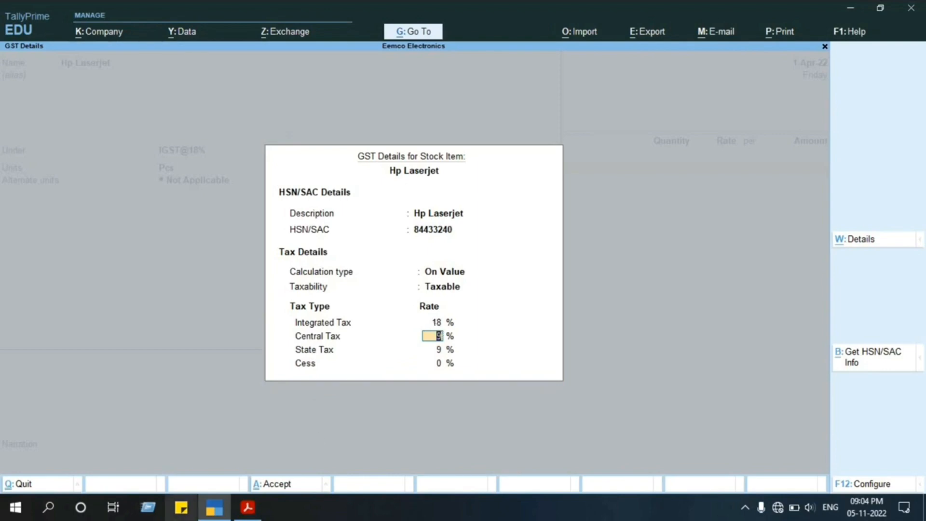
pyautogui.press('Return')
pyautogui.press('Return')
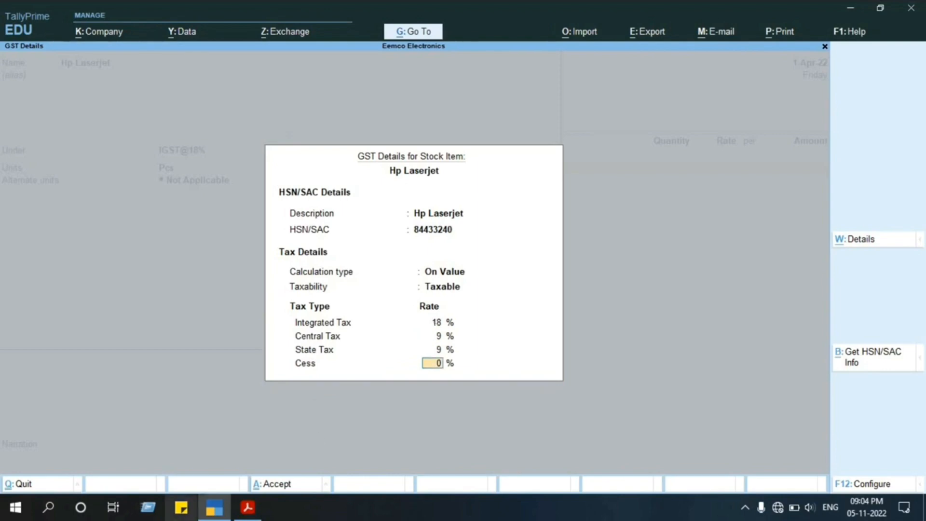
pyautogui.press('Return')
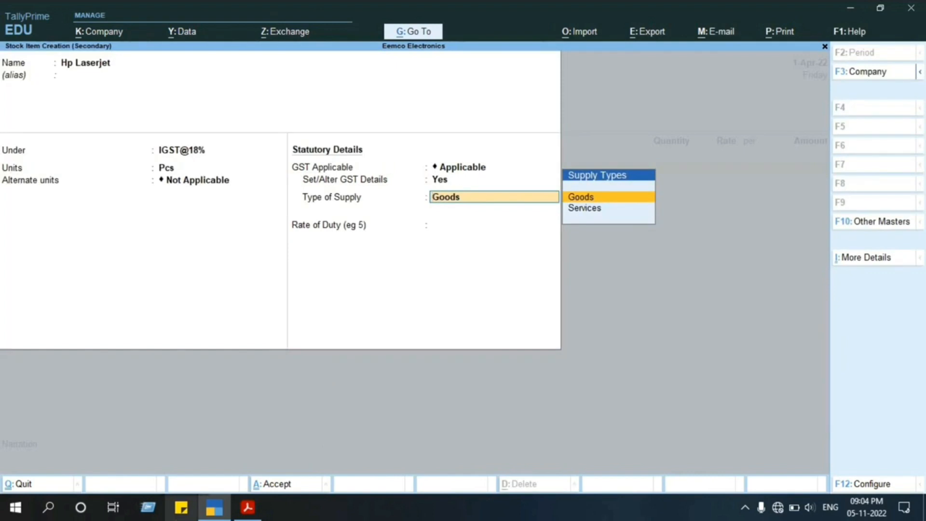
pyautogui.press('Return')
pyautogui.press('Return')
pyautogui.press('Return')
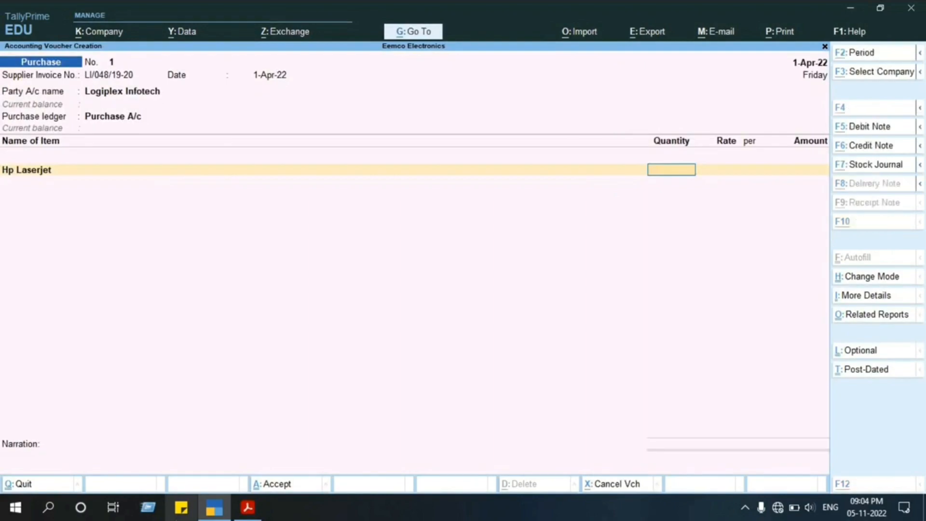
# Enter 10 Pcs as the Hp Laserjet quantity in the purchase voucher, as listed on the invoice in the project PDF.
pyautogui.hotkey('alt', 'Tab')
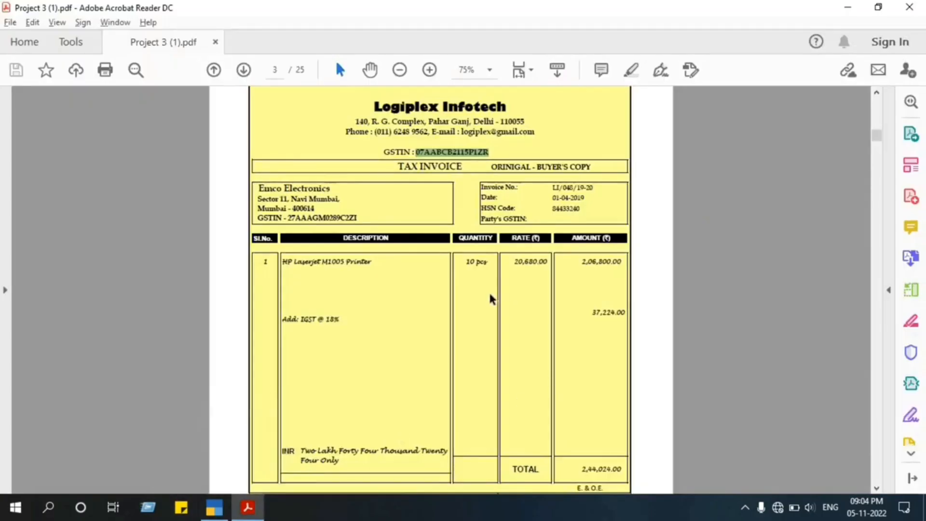
pyautogui.hotkey('alt', 'Tab')
pyautogui.write('10')
pyautogui.press('Return')
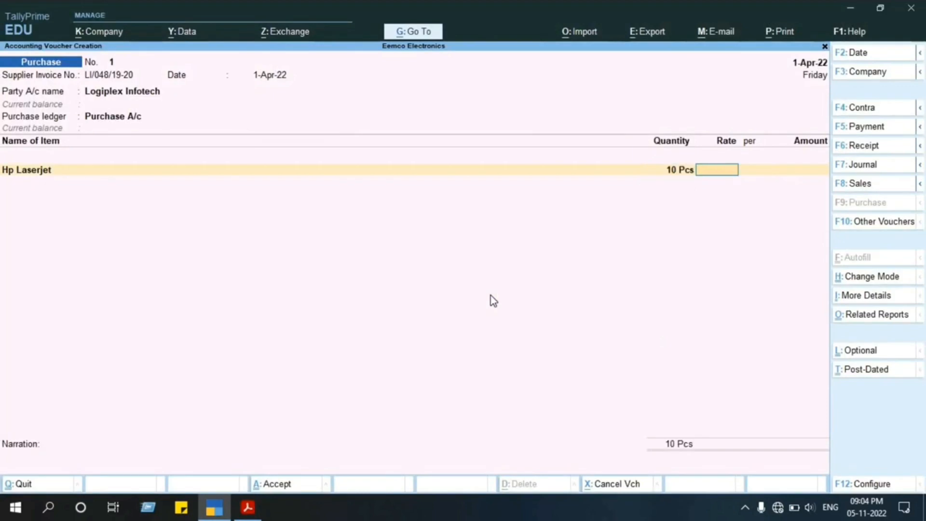
# Enter the invoice's rate of 20,680 per Pcs for the Hp Laserjet and accept the calculated amount.
pyautogui.hotkey('alt', 'Tab')
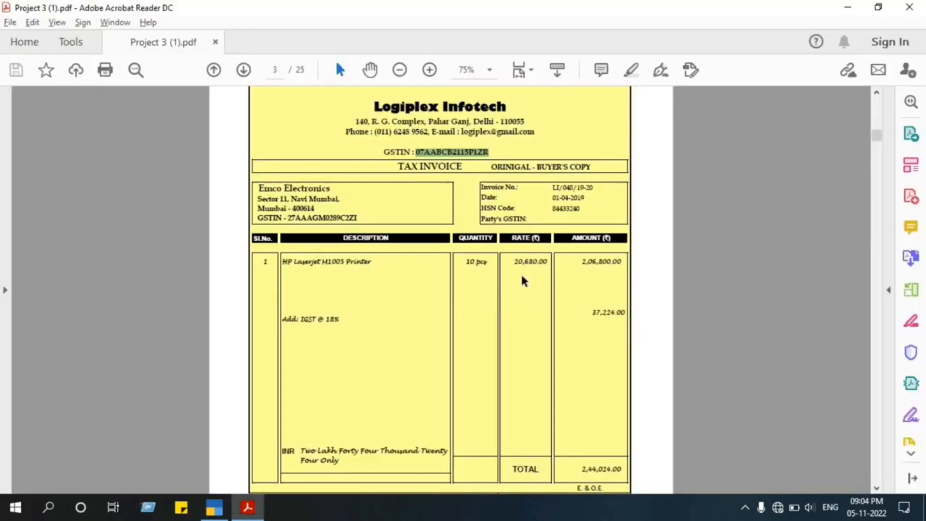
pyautogui.hotkey('alt', 'Tab')
pyautogui.write('20,6')
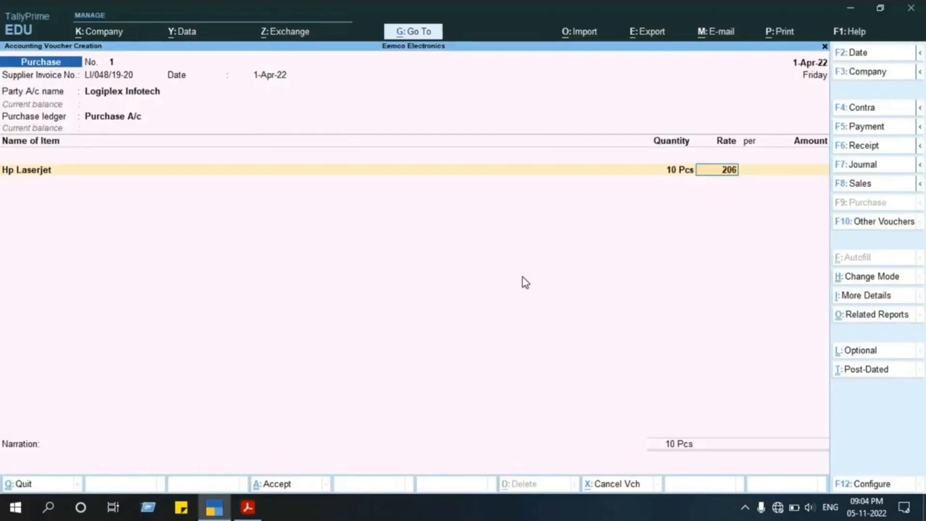
pyautogui.write('80')
pyautogui.press('Return')
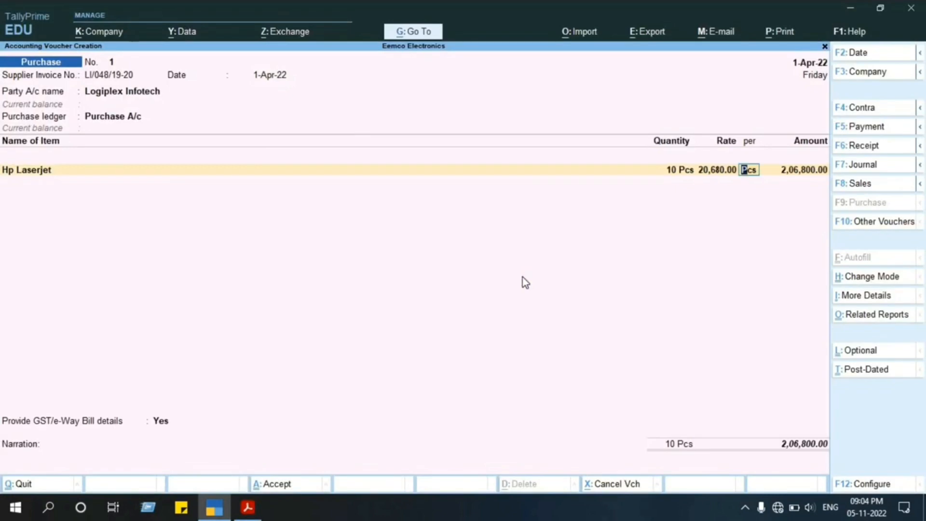
pyautogui.press('Return')
# Go back over the Hp Laserjet line's quantity, rate and amount in the voucher.
pyautogui.press('Return')
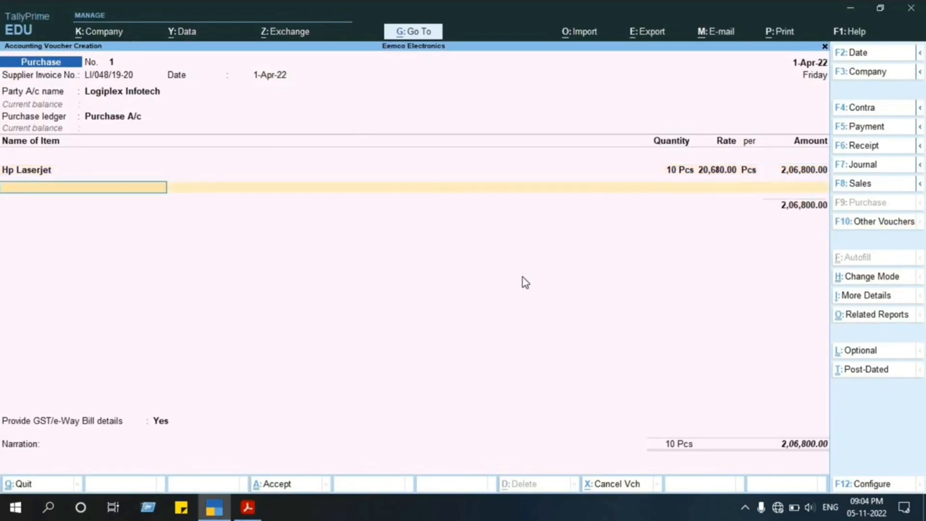
pyautogui.press('Return')
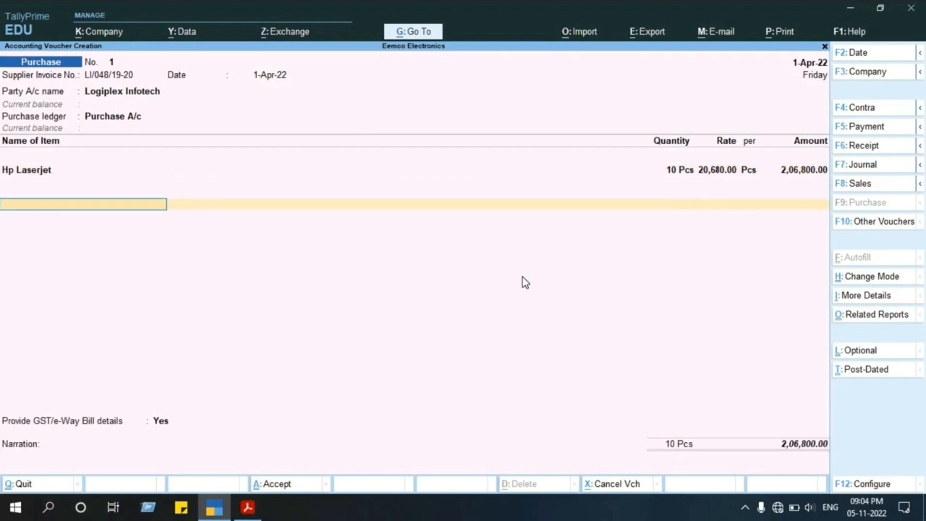
pyautogui.press('Up')
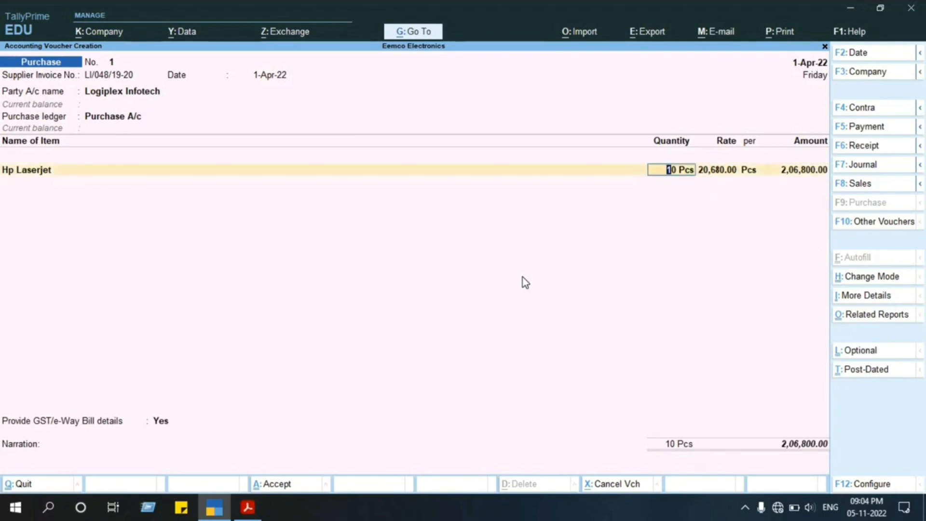
pyautogui.press('Return')
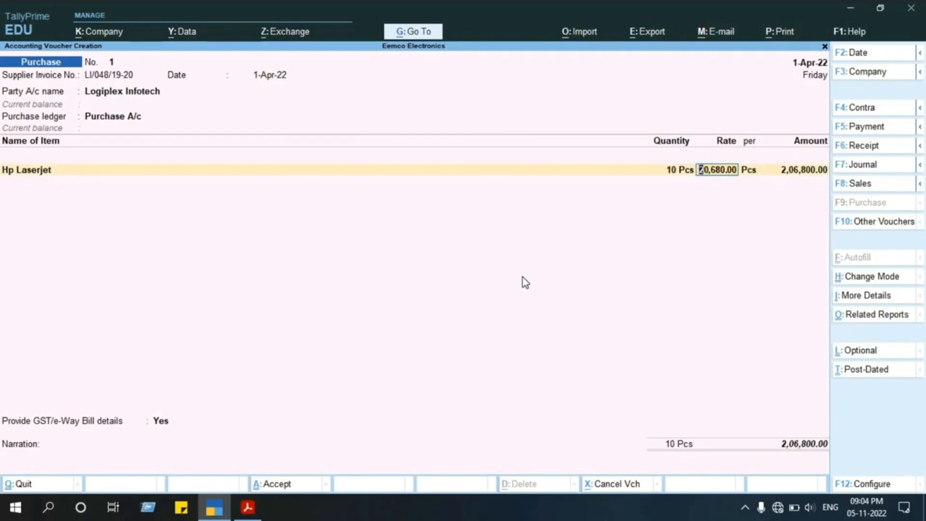
pyautogui.hotkey('alt', 'Tab')
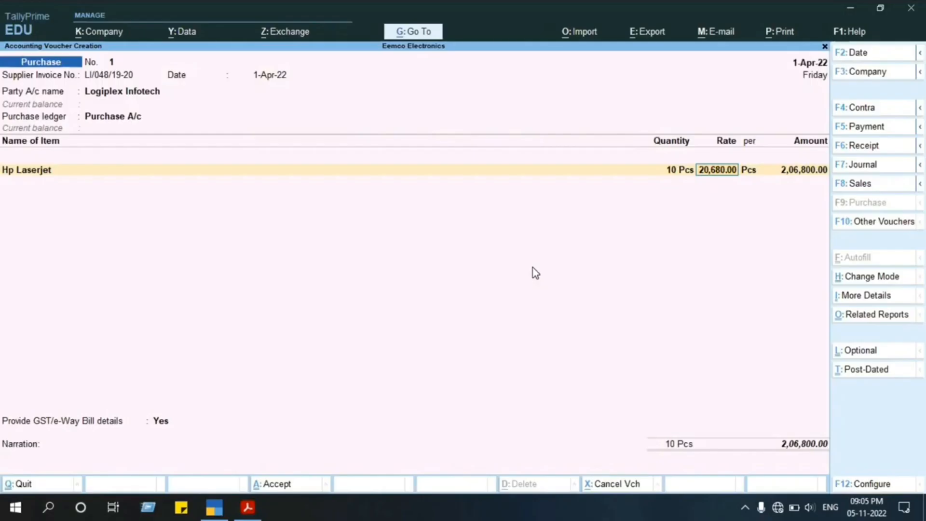
pyautogui.hotkey('alt', 'Tab')
pyautogui.press('Return')
pyautogui.press('Return')
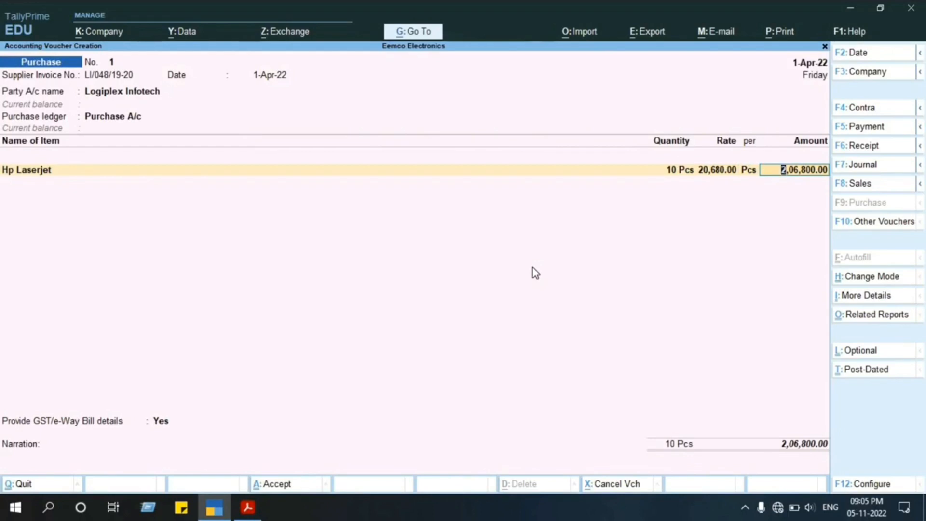
pyautogui.press('Return')
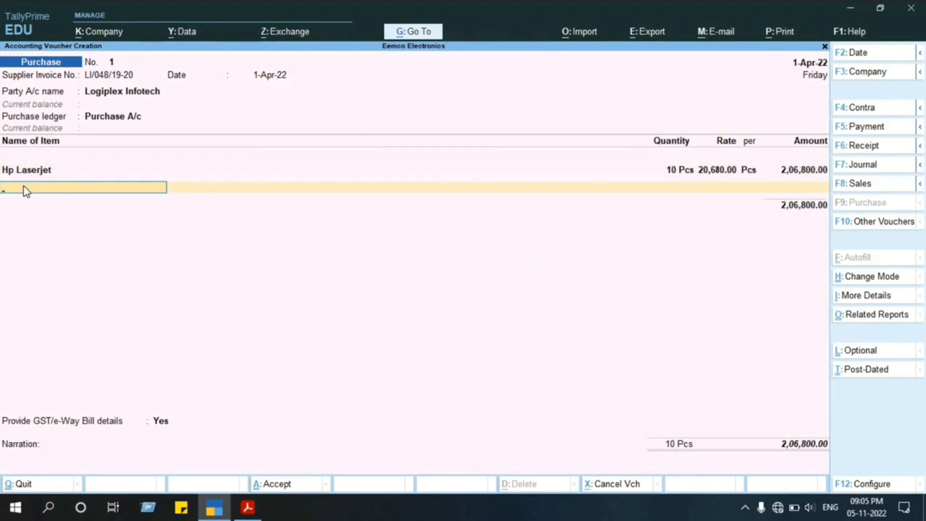
pyautogui.hotkey('alt', 'c')
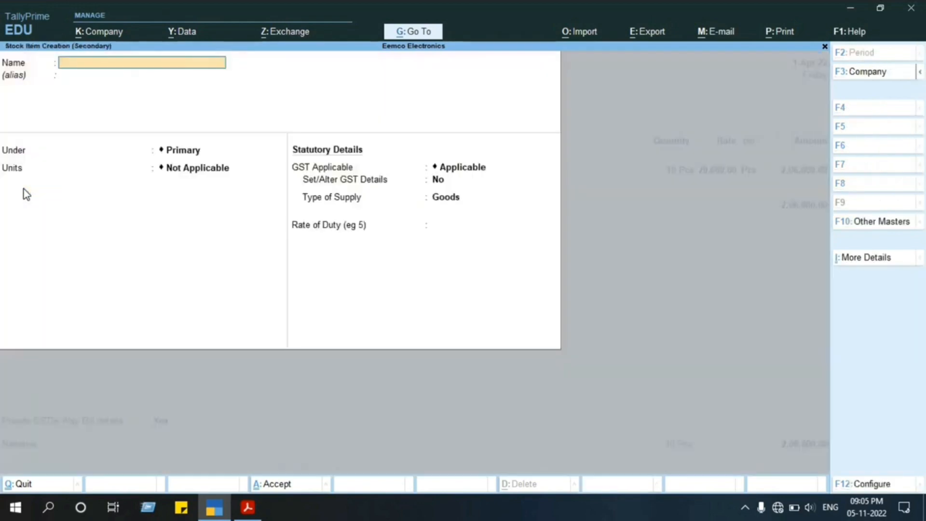
pyautogui.press('Escape')
pyautogui.press('Return')
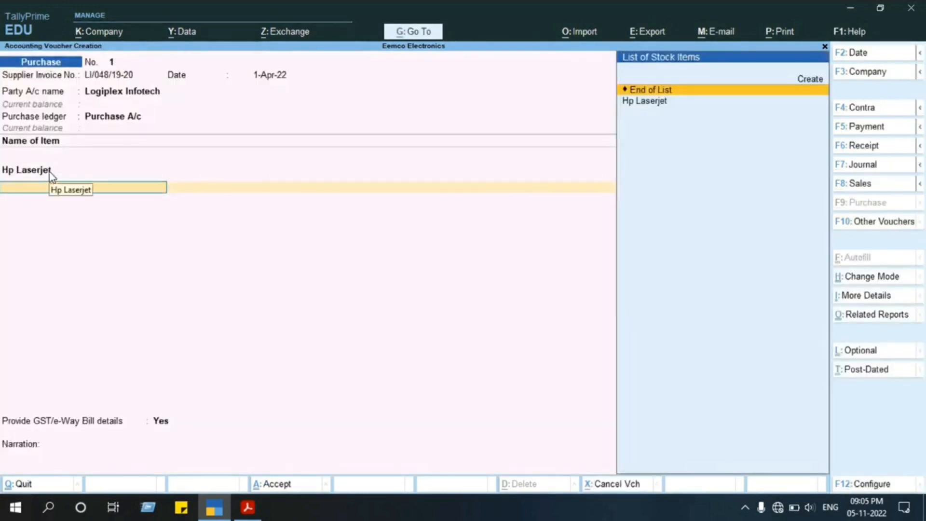
pyautogui.press('Return')
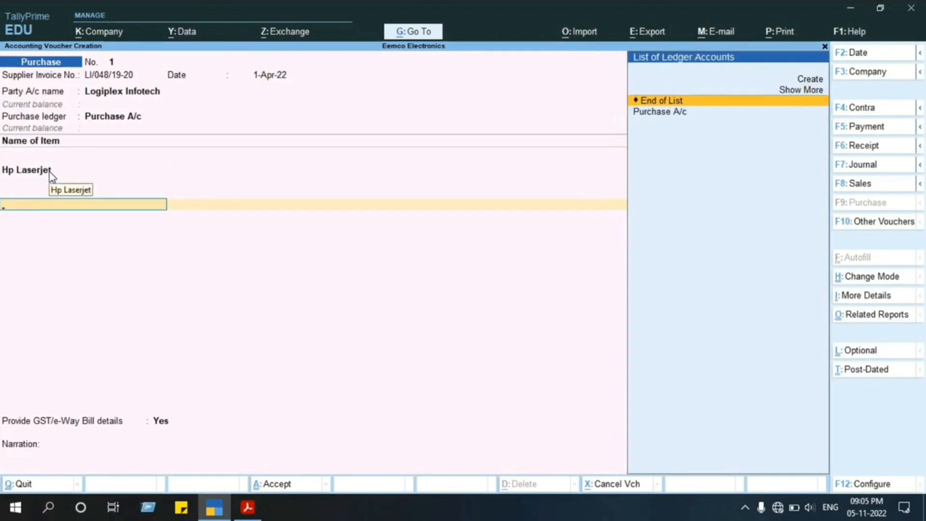
pyautogui.press('BackSpace')
pyautogui.press('Return')
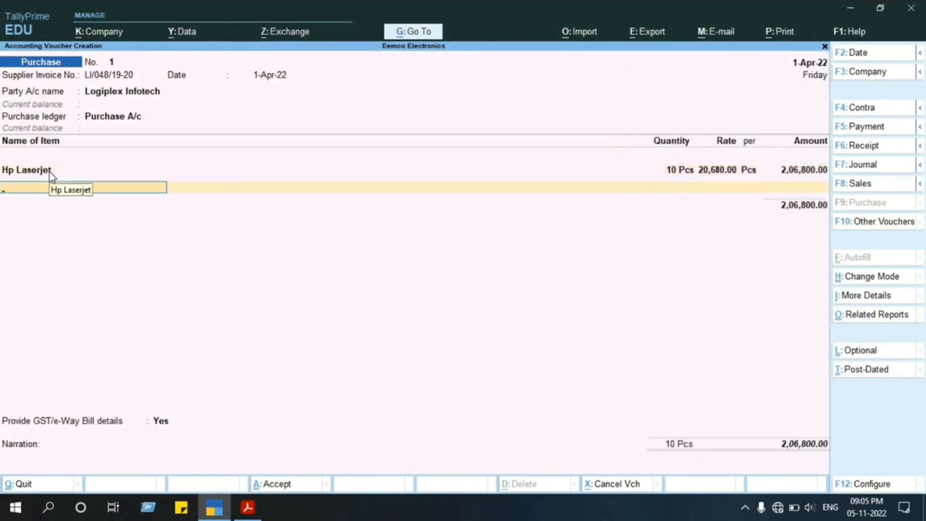
pyautogui.hotkey('alt', 'c')
pyautogui.write('Sams')
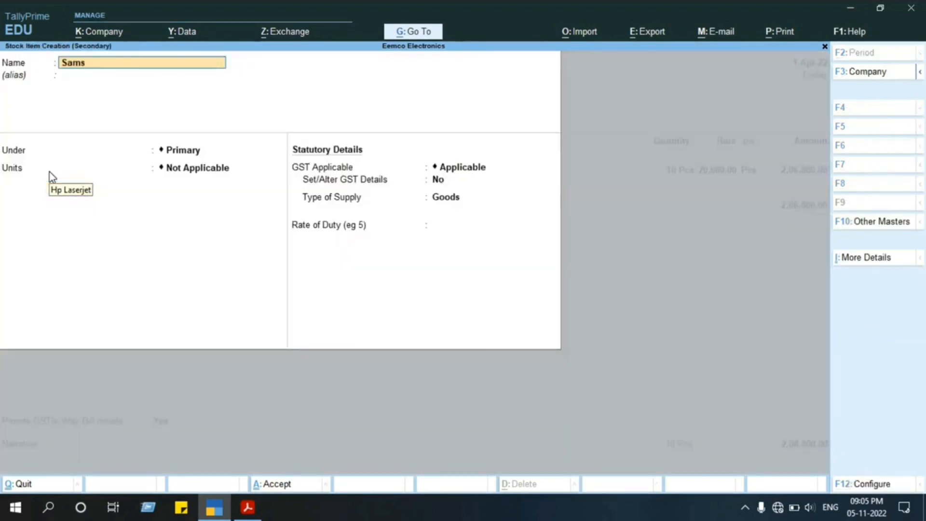
pyautogui.write('ung')
pyautogui.press('Return')
pyautogui.press('Return')
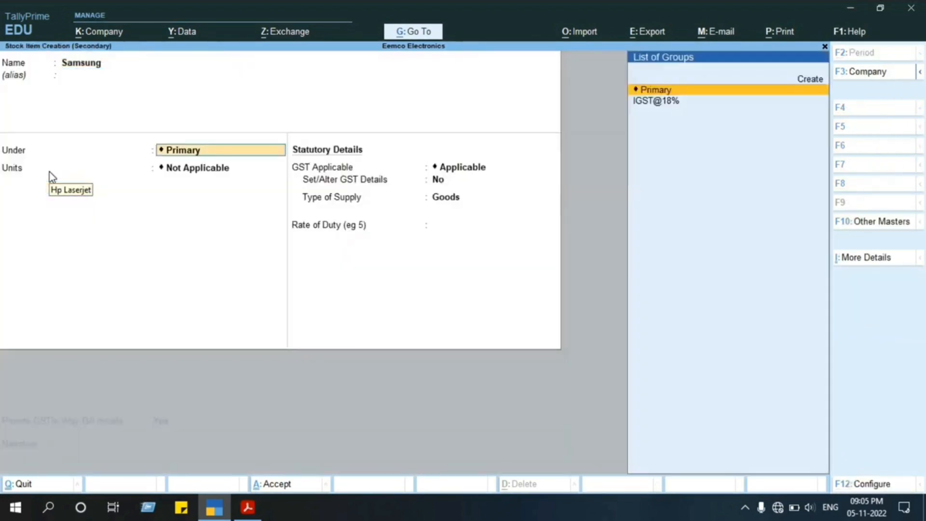
pyautogui.press('Down')
pyautogui.press('Return')
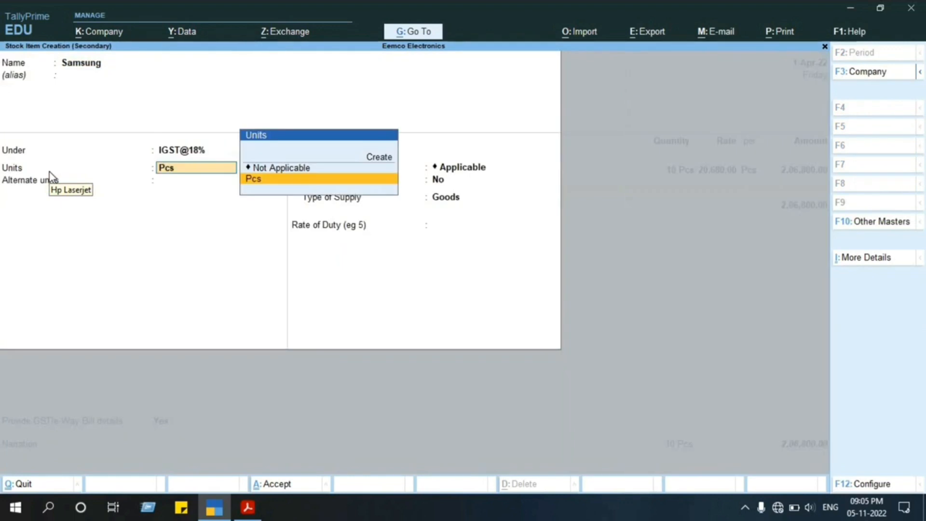
pyautogui.press('Escape')
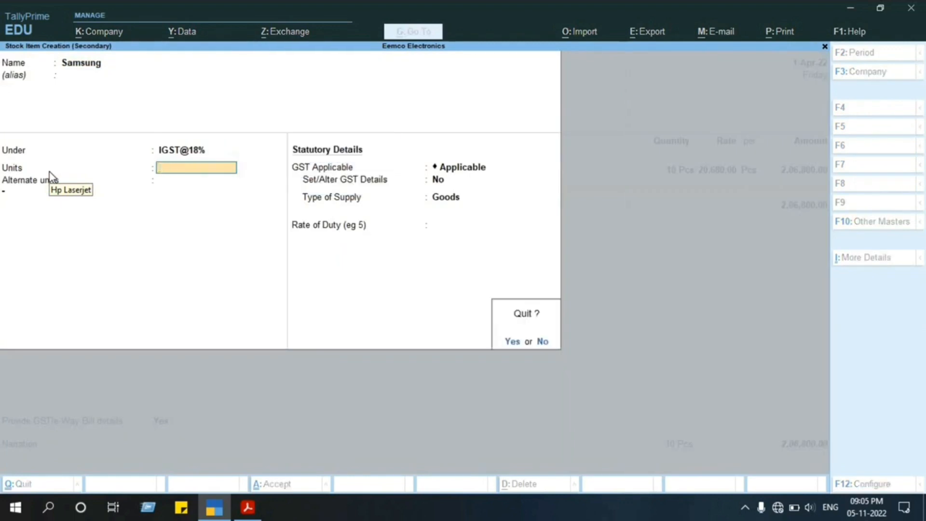
pyautogui.press('y')
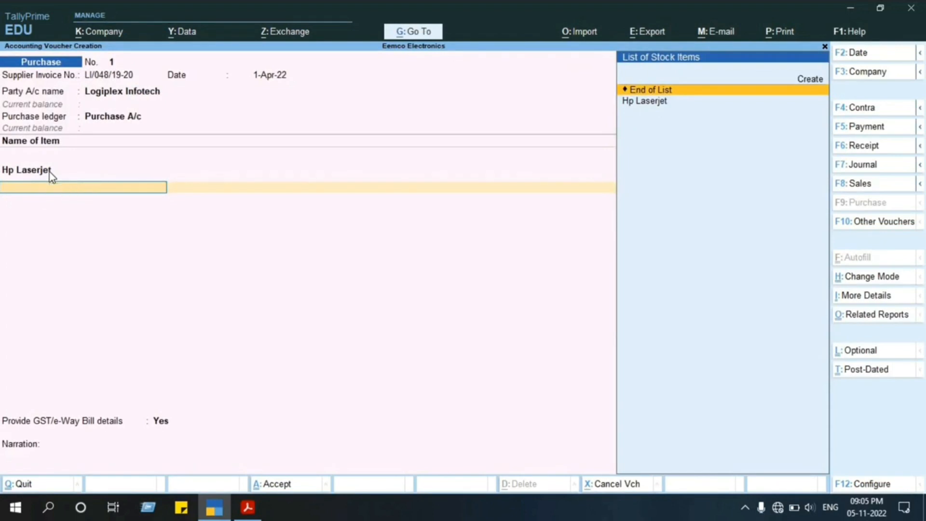
# End the item entries after the Hp Laserjet line and check the invoice's tax line in the project PDF.
pyautogui.press('Return')
pyautogui.press('BackSpace')
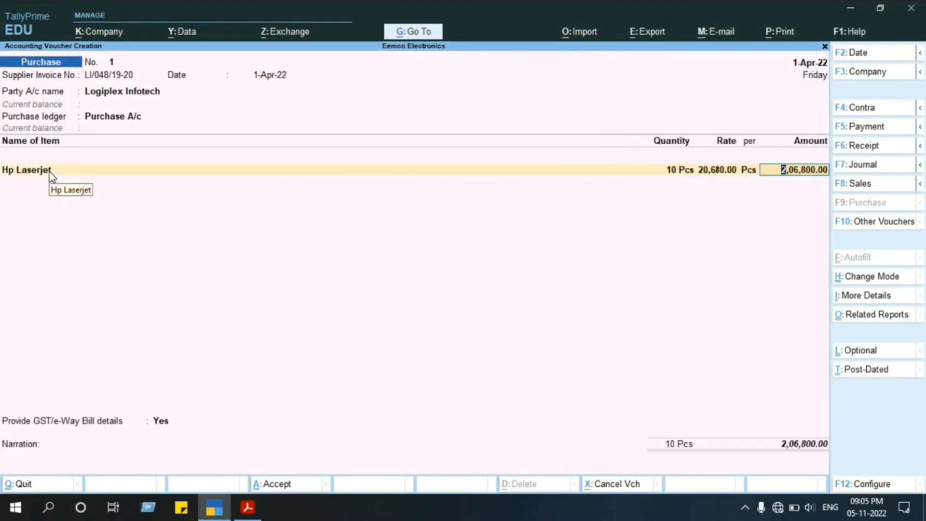
pyautogui.press('Return')
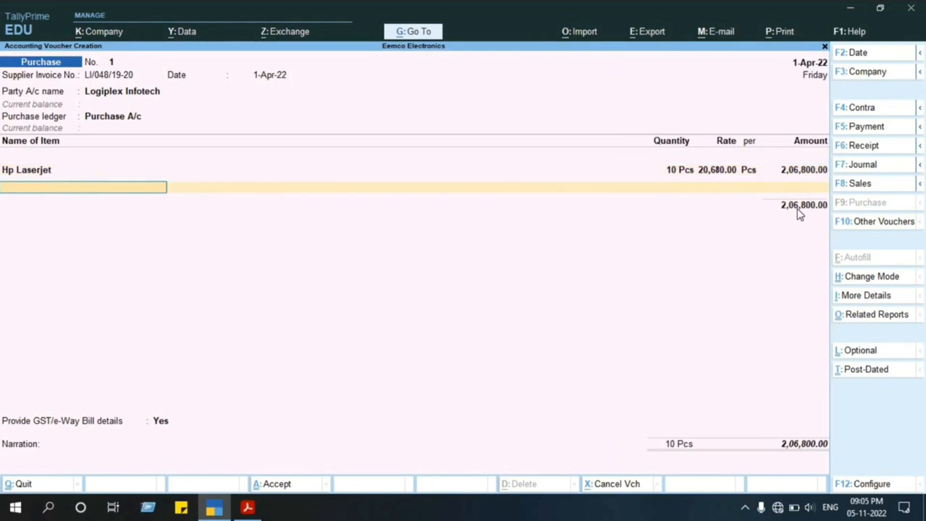
pyautogui.press('Return')
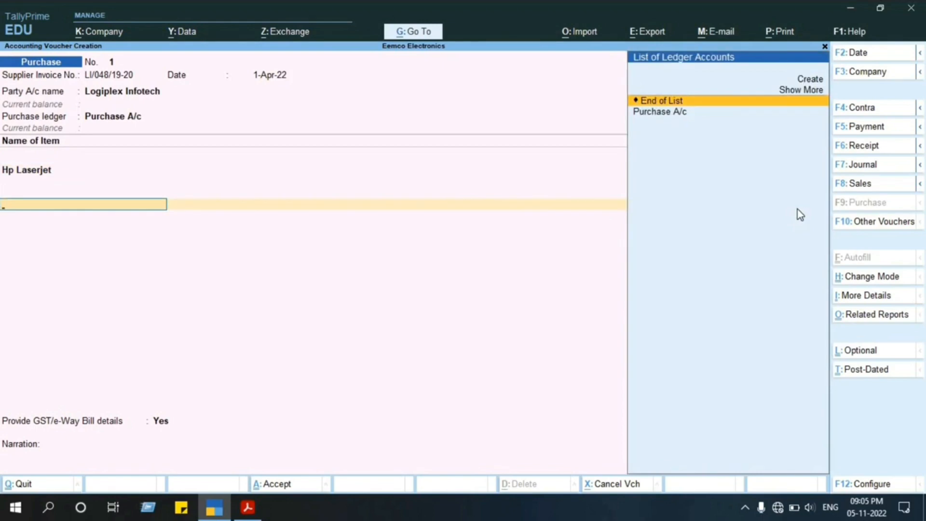
pyautogui.hotkey('alt', 'Tab')
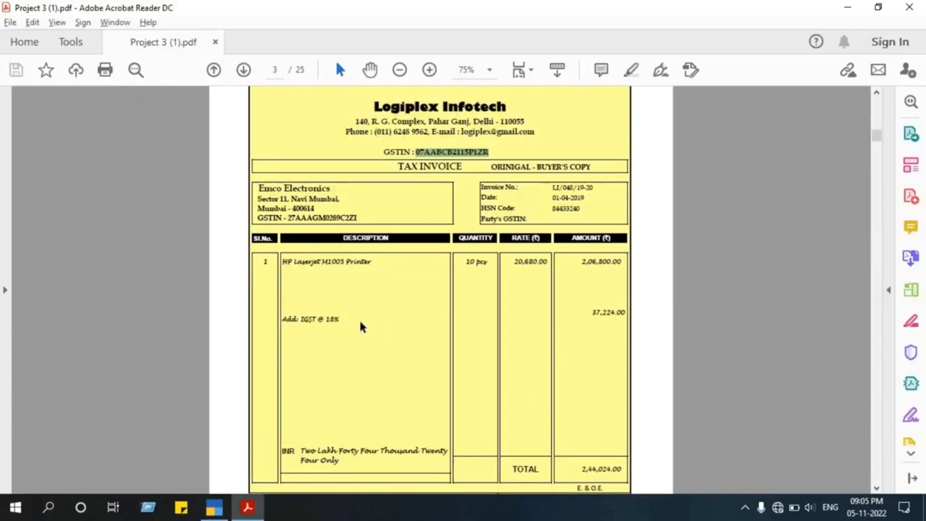
pyautogui.hotkey('alt', 'Tab')
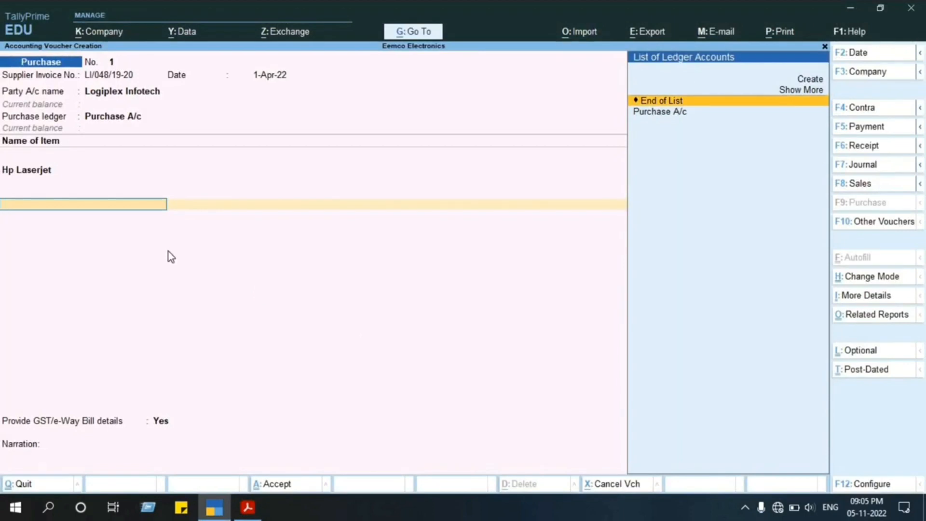
pyautogui.hotkey('alt', 'Tab')
pyautogui.hotkey('alt', 'Tab')
pyautogui.hotkey('alt', 'c')
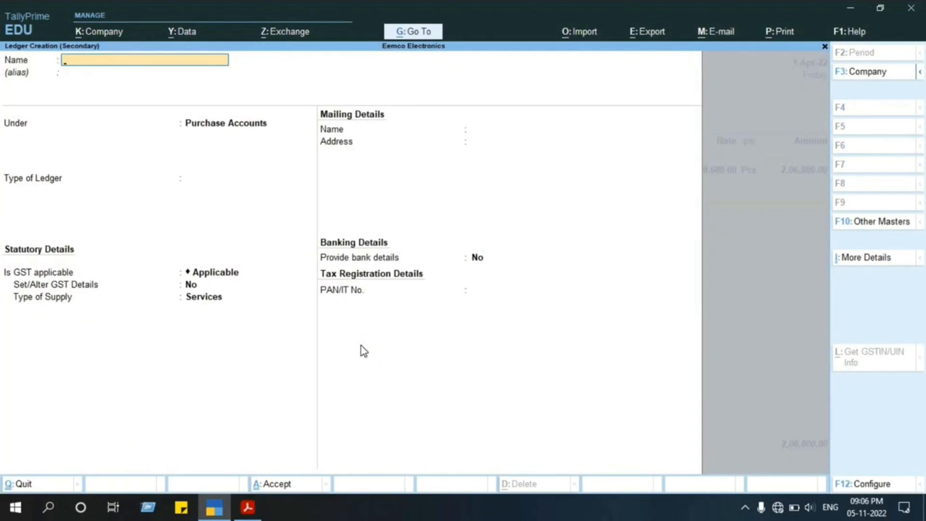
pyautogui.press('Escape')
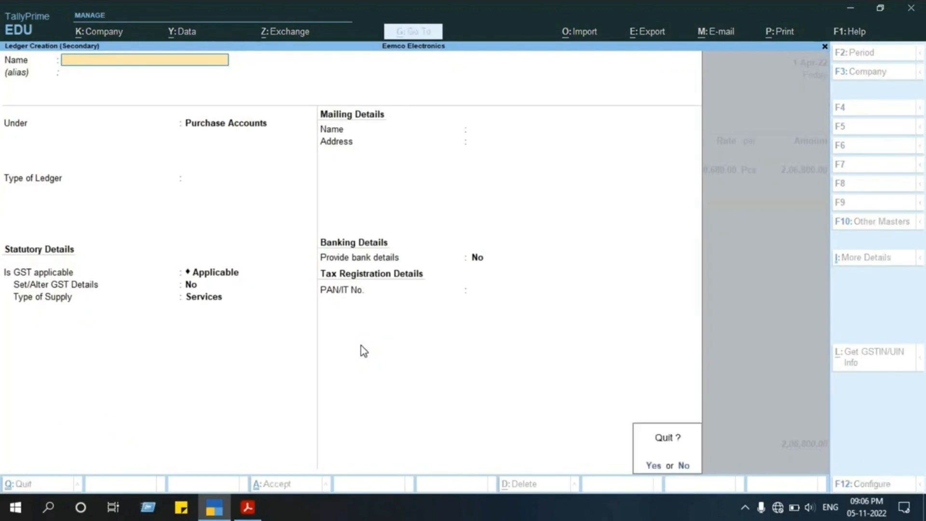
pyautogui.press('Return')
pyautogui.press('Return')
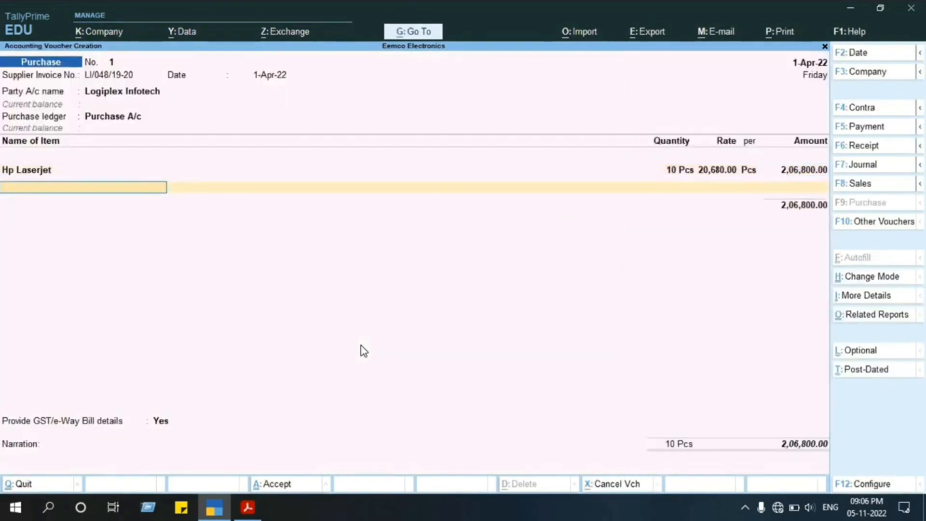
pyautogui.press('Return')
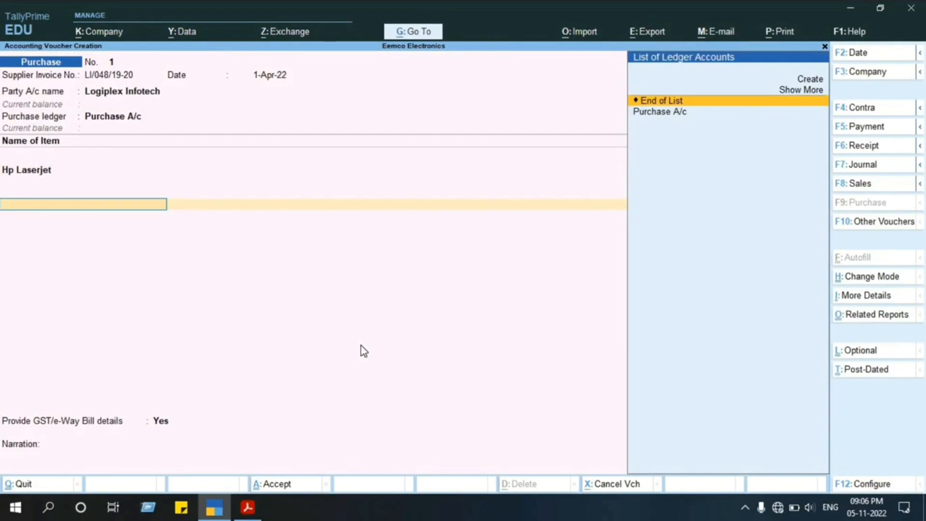
pyautogui.press('BackSpace')
pyautogui.press('Return')
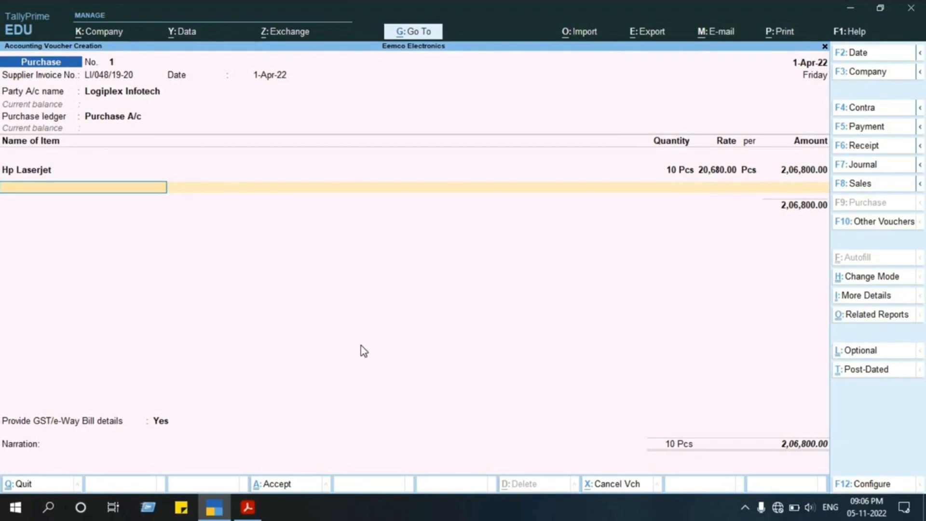
# Finish the voucher's item entries and start a new ledger named IGST under the Duties & Taxes group.
pyautogui.press('Return')
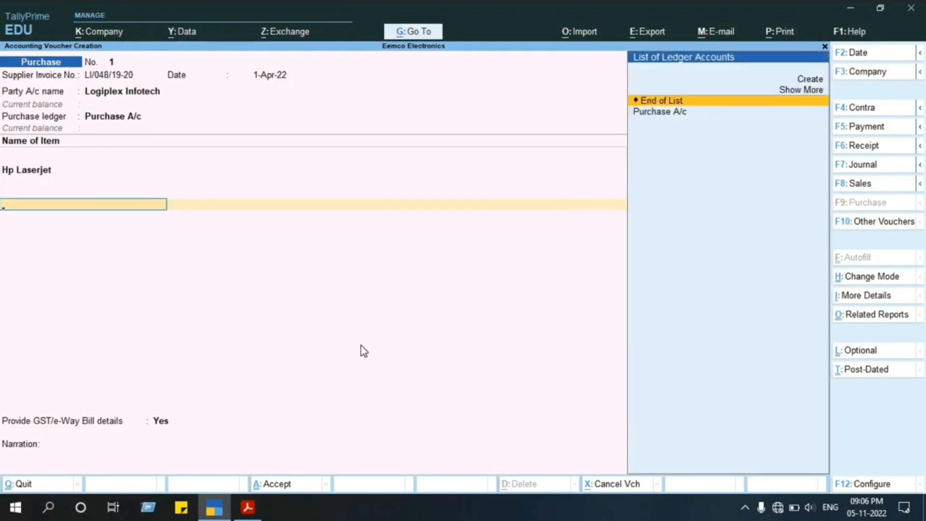
pyautogui.hotkey('alt', 'c')
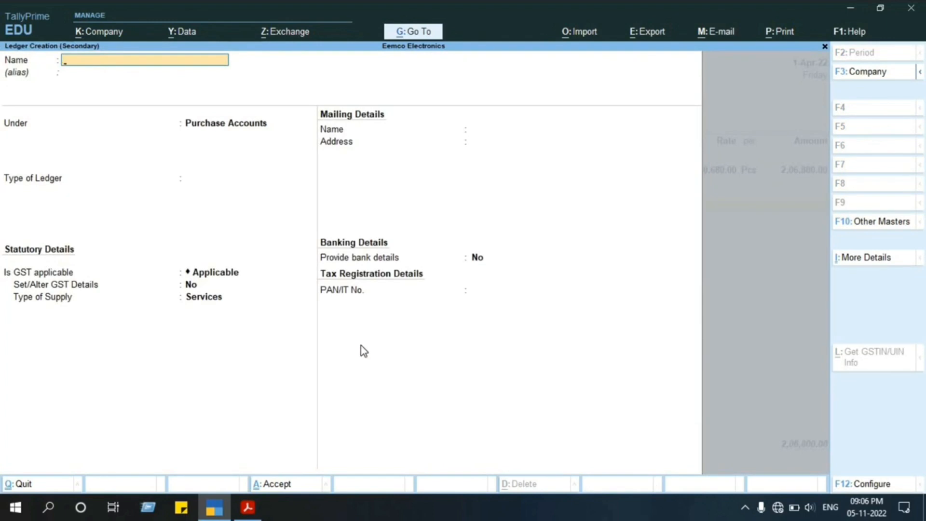
pyautogui.write('IGST')
pyautogui.press('Return')
pyautogui.press('Return')
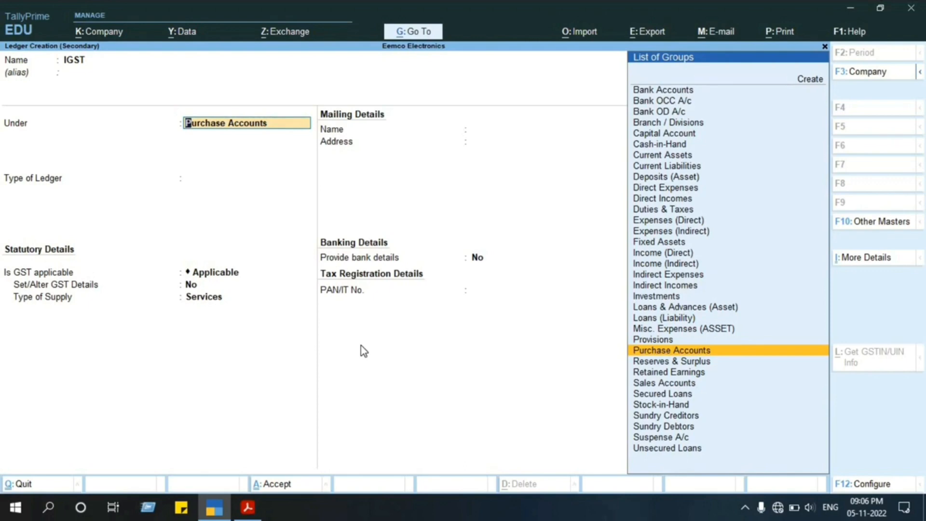
pyautogui.write('Duti')
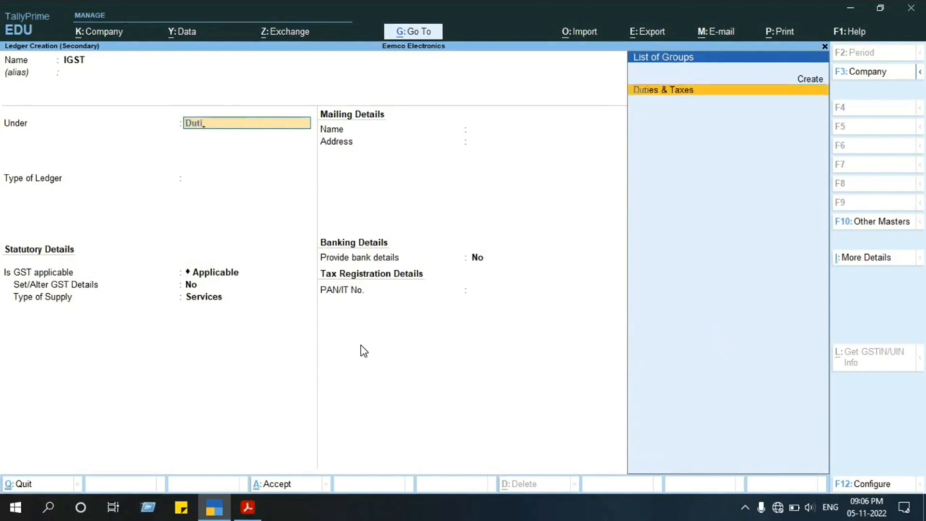
pyautogui.press('Return')
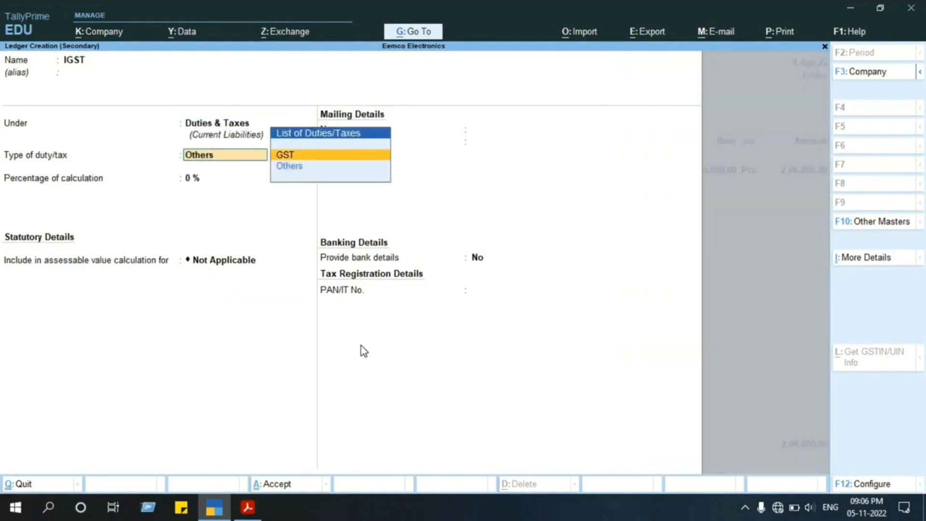
# Set the IGST ledger's duty type to GST and tax type to Integrated Tax, keep the remaining defaults, and save it into the voucher.
pyautogui.press('Return')
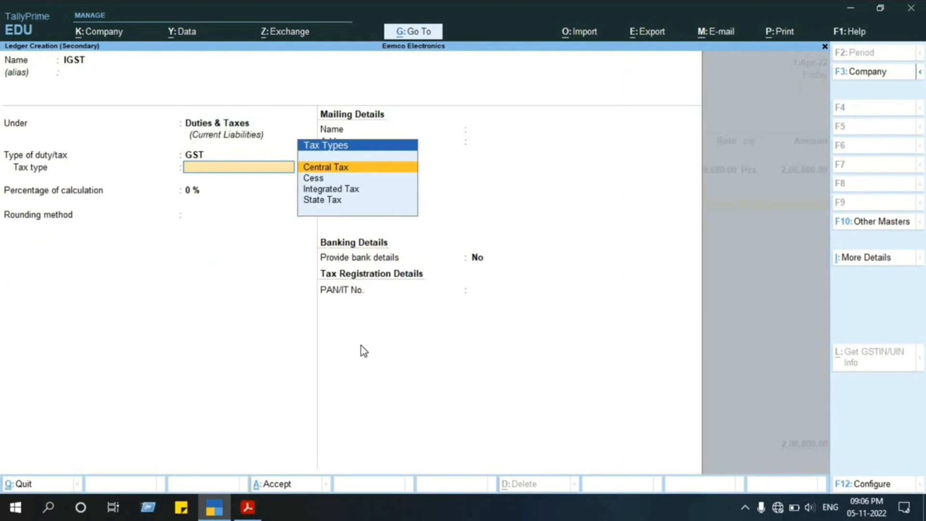
pyautogui.press('Down')
pyautogui.press('Down')
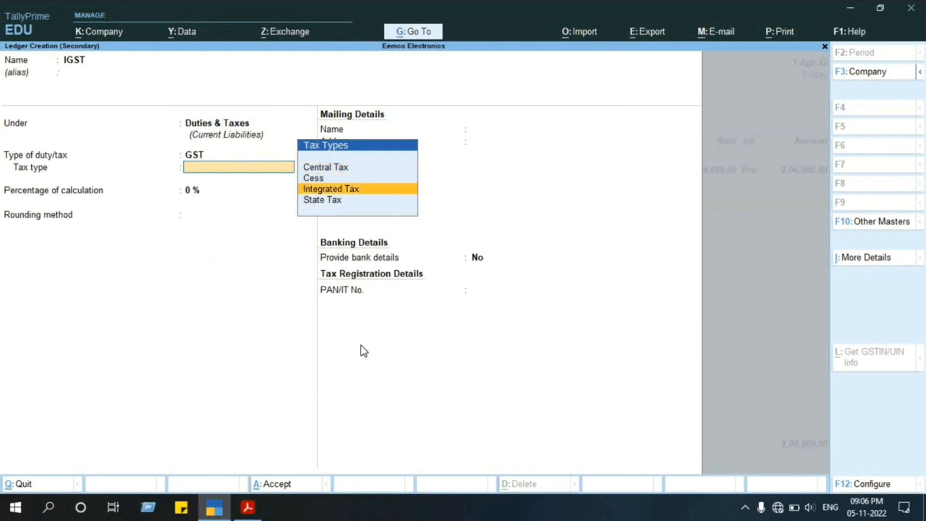
pyautogui.press('Return')
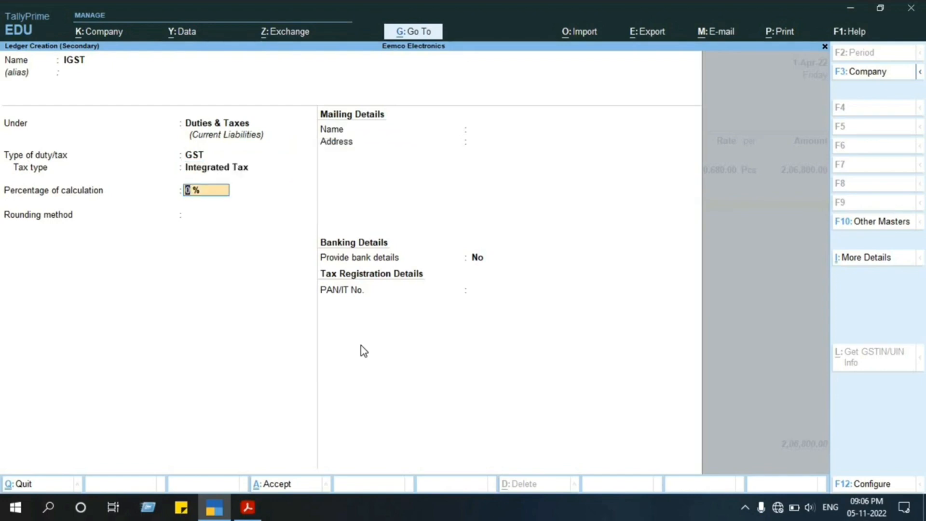
pyautogui.press('Return')
pyautogui.press('Return')
pyautogui.press('Return')
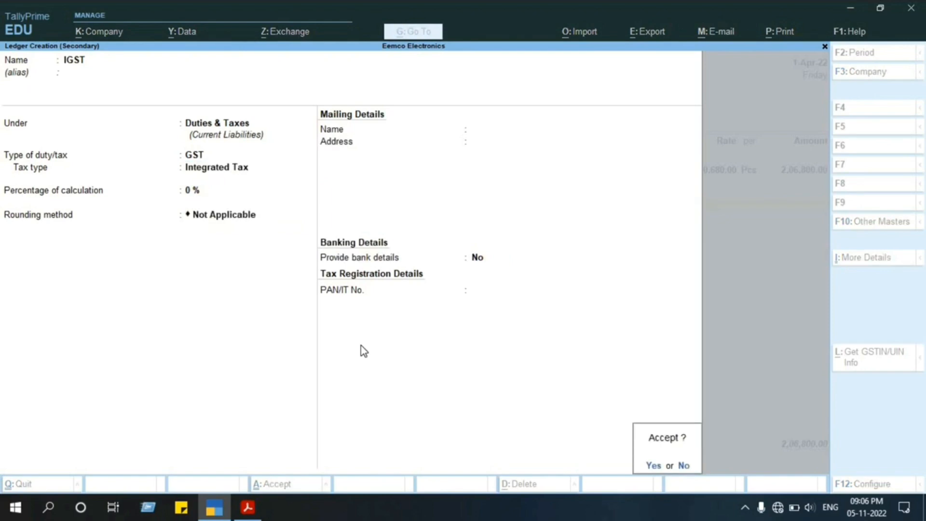
pyautogui.press('Return')
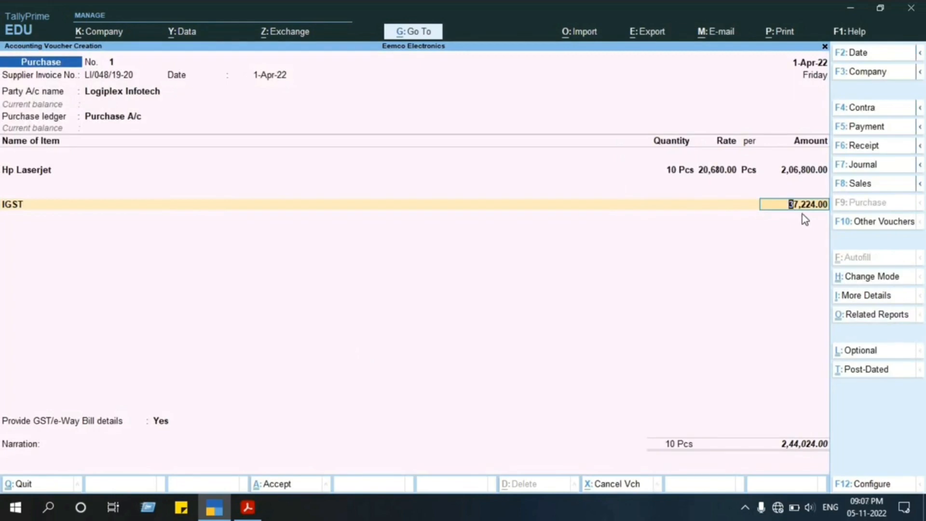
# Verify the IGST amount by calculating 206800*18/100 in the built-in calculator, and close the calculator.
pyautogui.hotkey('ctrl', 'n')
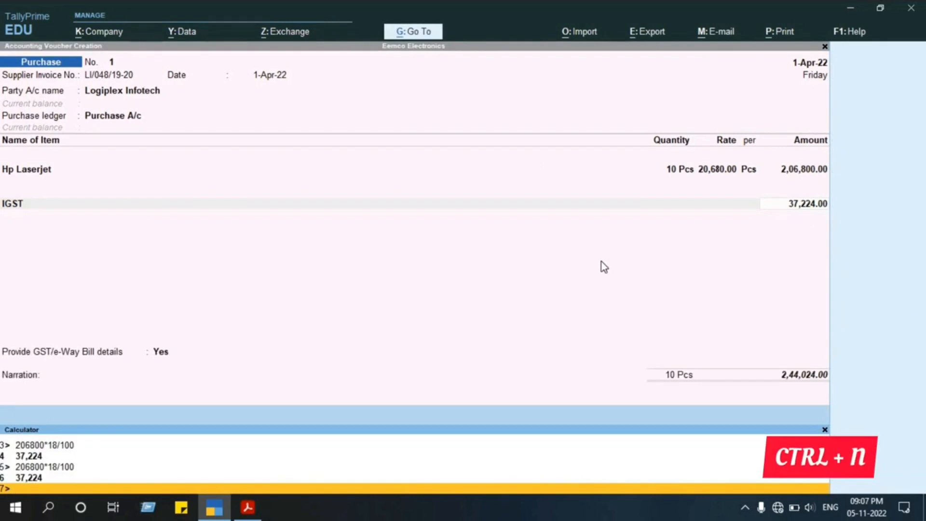
pyautogui.write('20')
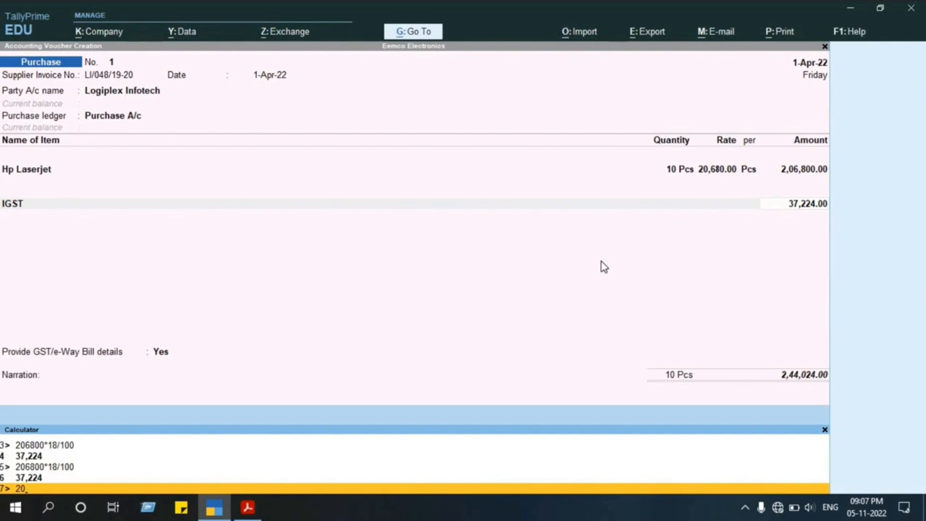
pyautogui.write('6800*')
pyautogui.write('18/100')
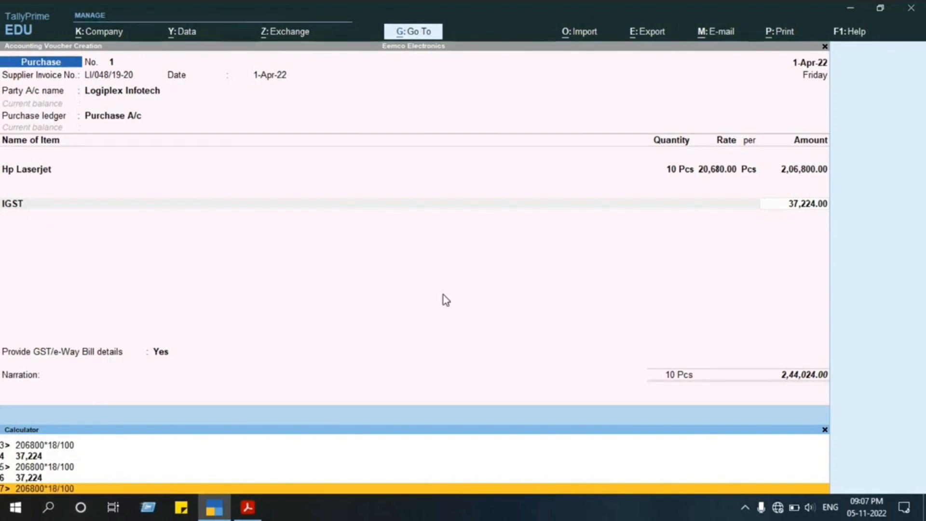
pyautogui.press('Return')
pyautogui.click(824, 429)
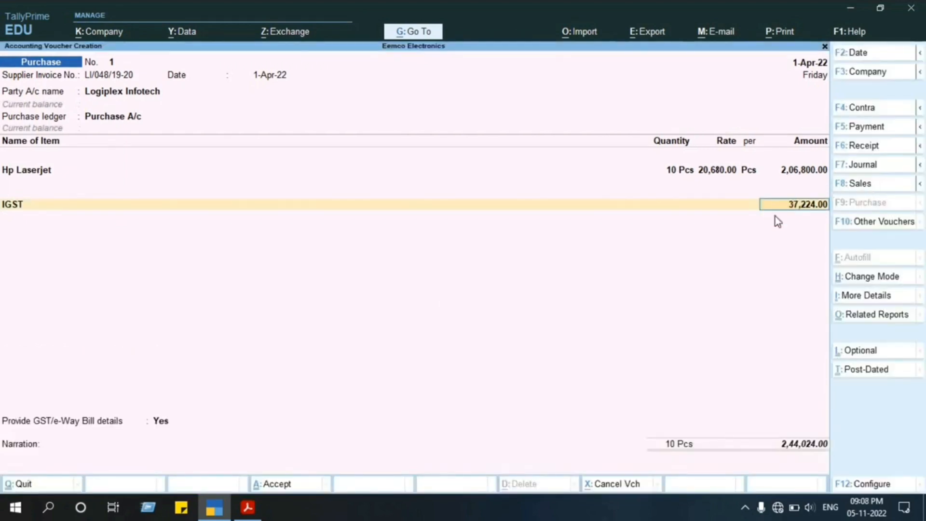
# Accept the IGST line, set Provide GST/e-Way Bill details to No, and continue to the bill-wise details for Logiplex Infotech.
pyautogui.press('Return')
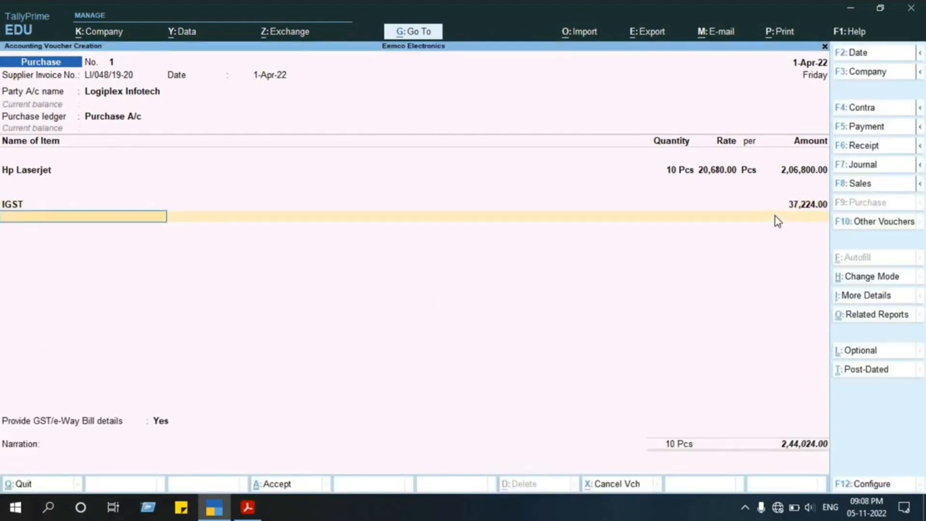
pyautogui.press('Return')
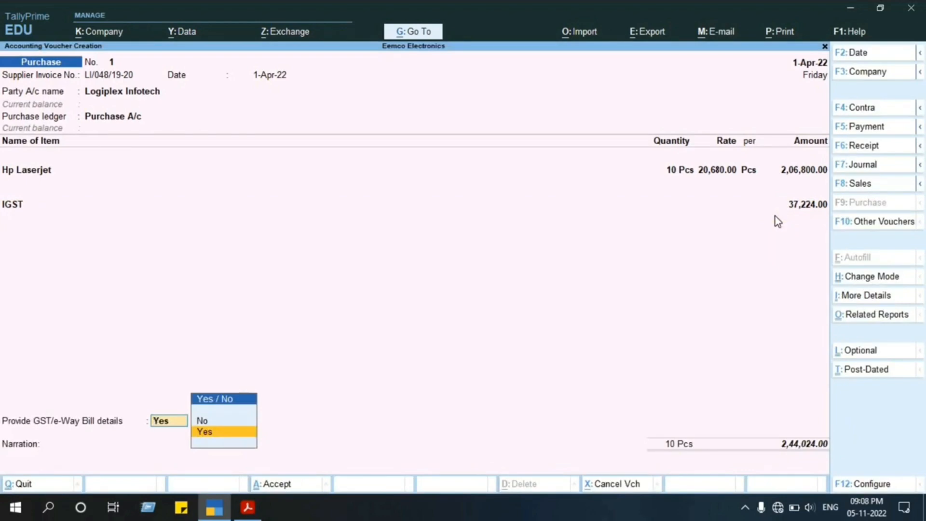
pyautogui.press('Return')
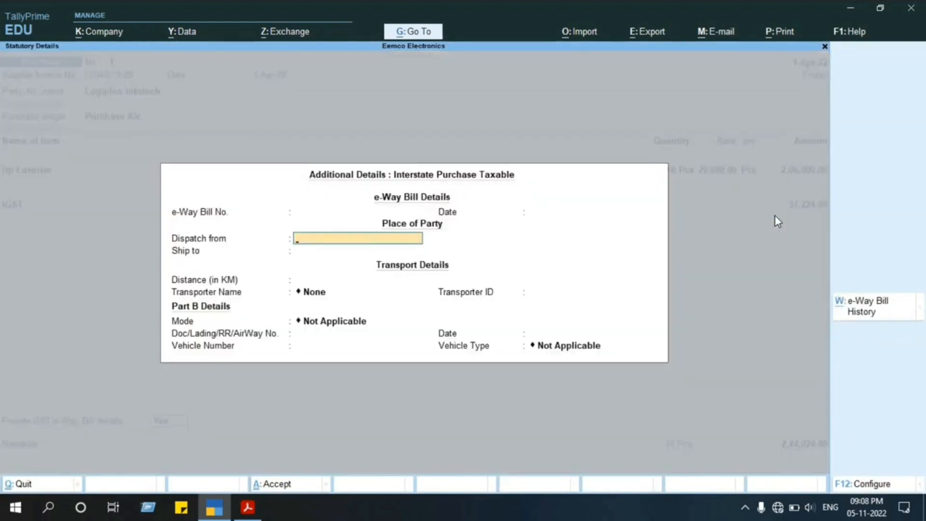
pyautogui.press('Escape')
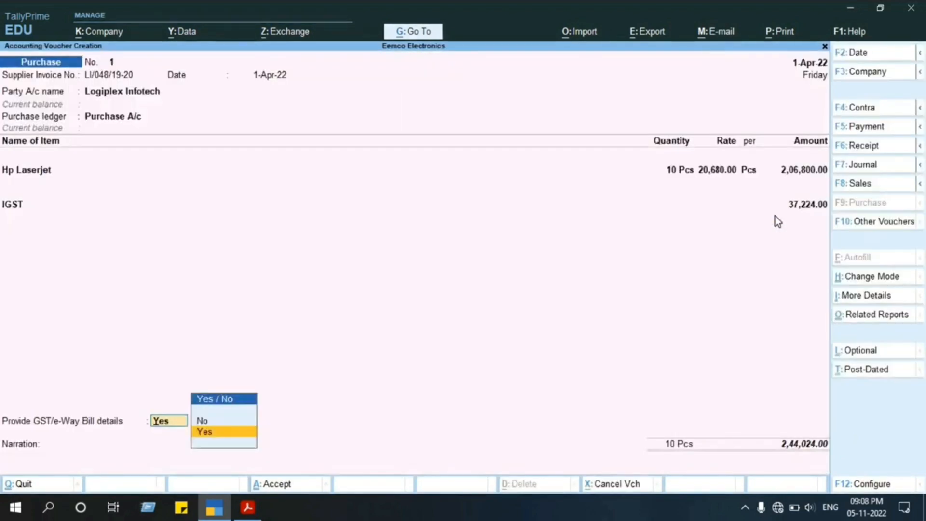
pyautogui.press('Return')
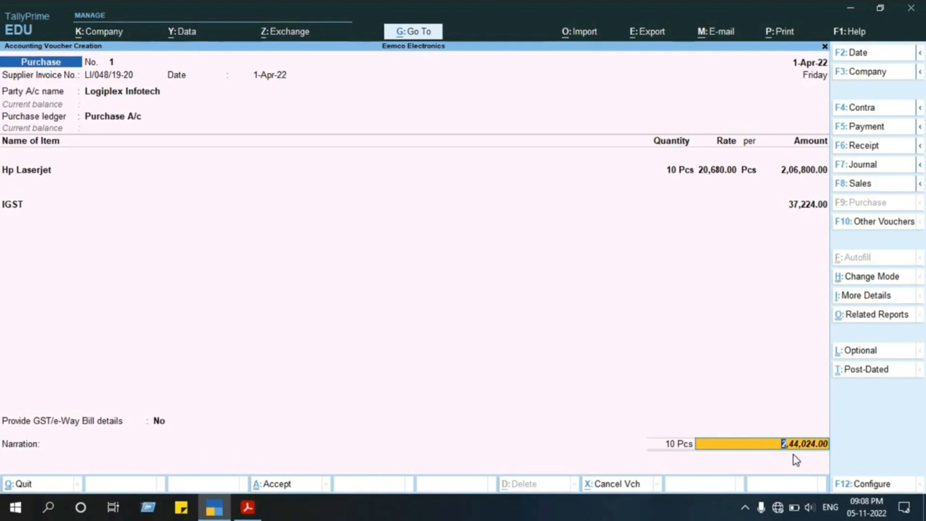
pyautogui.press('Return')
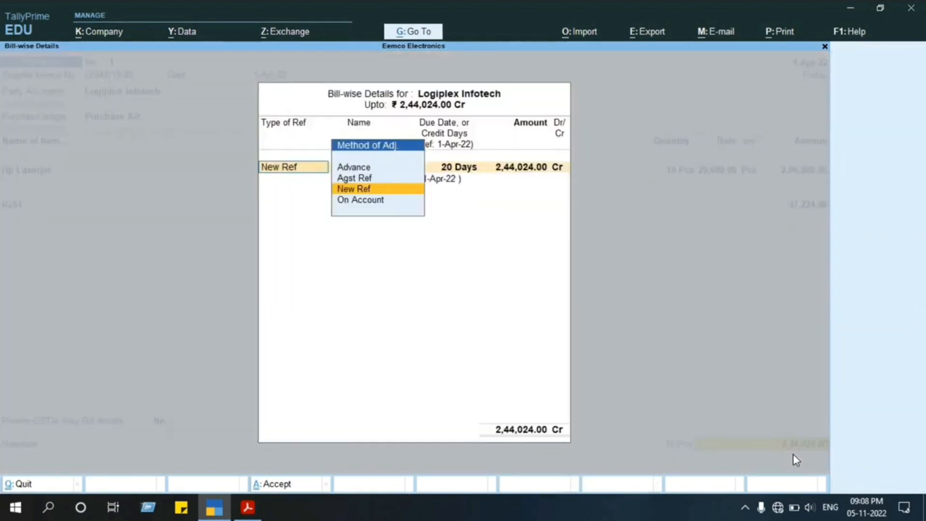
# Set the bill's reference type to New Ref and check its name against the invoice number in Project 3 (1).pdf in Adobe Acrobat Reader.
pyautogui.press('Return')
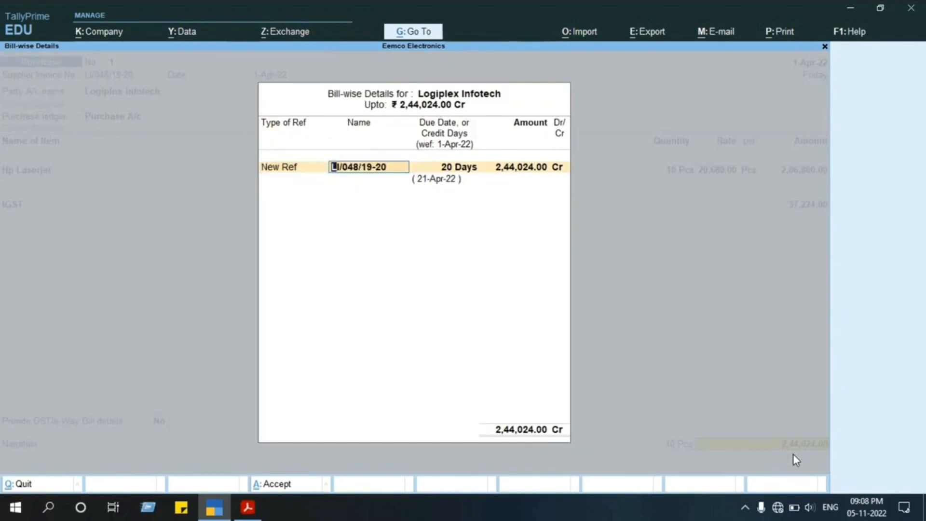
pyautogui.hotkey('alt', 'Tab')
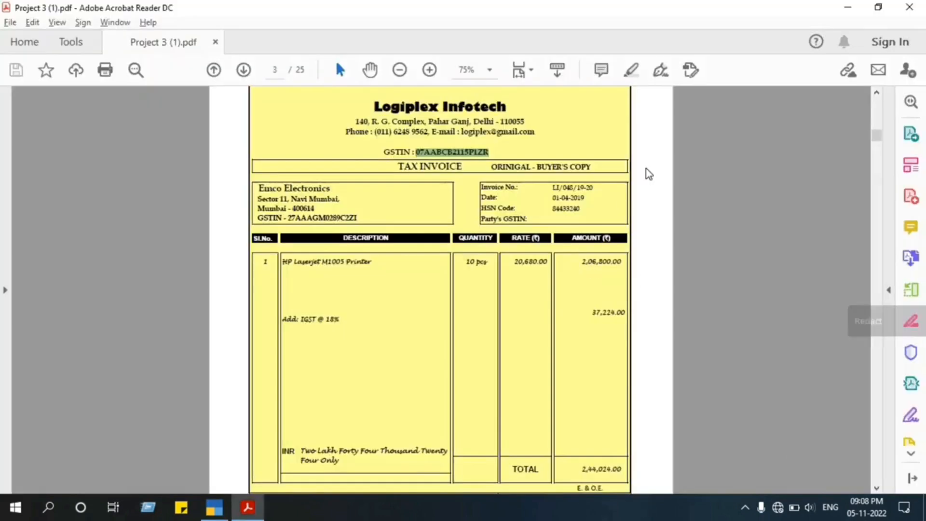
pyautogui.hotkey('alt', 'Tab')
pyautogui.hotkey('alt', 'Tab')
pyautogui.hotkey('alt', 'Tab')
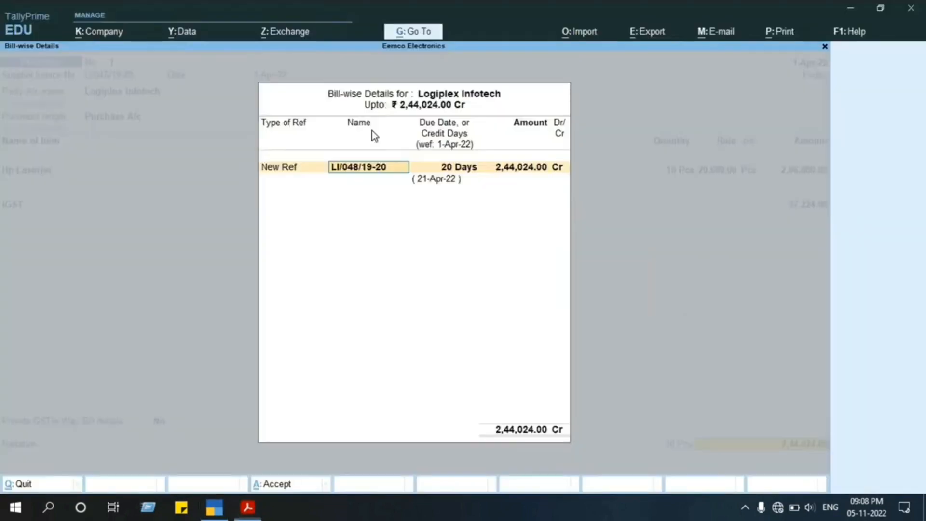
# Accept the supplier invoice number as bill name with 20 Days credit and 2,44,024.00 Cr, and save the purchase voucher.
pyautogui.press('Return')
pyautogui.press('Return')
pyautogui.press('Return')
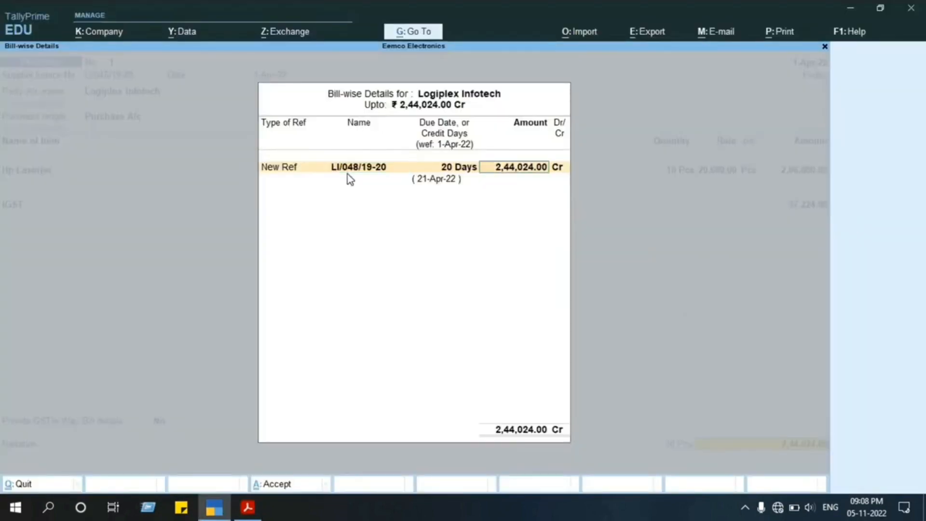
pyautogui.press('Return')
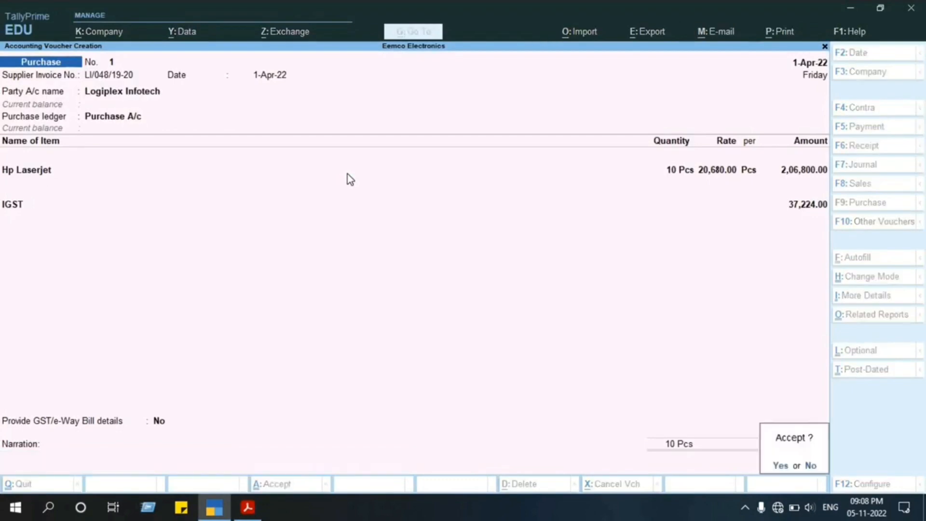
pyautogui.press('Return')
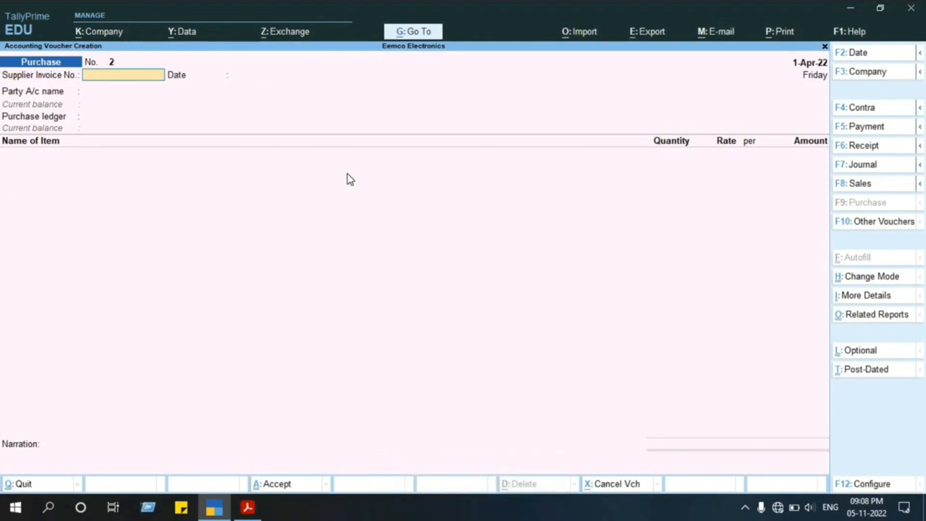
# Review the saved Logiplex Infotech purchase voucher and return to the blank purchase voucher.
pyautogui.press('pageup')
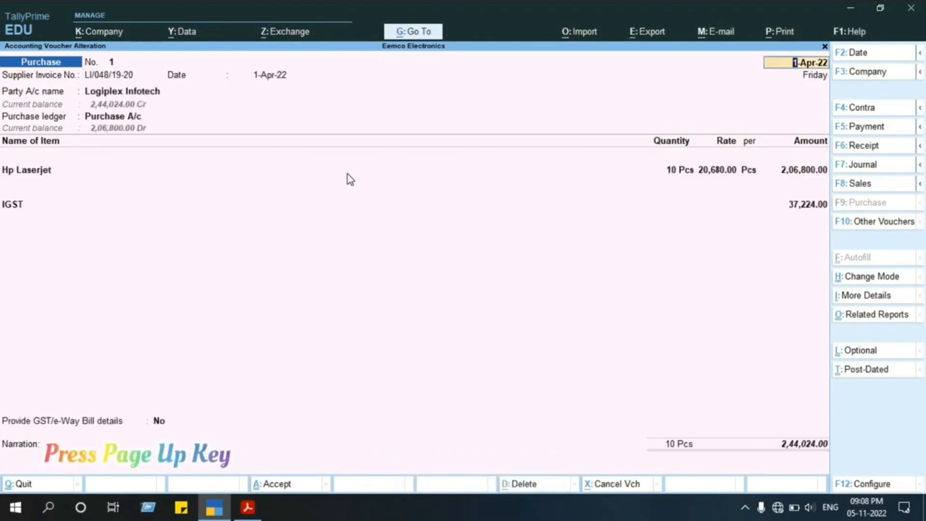
pyautogui.press('pagedown')
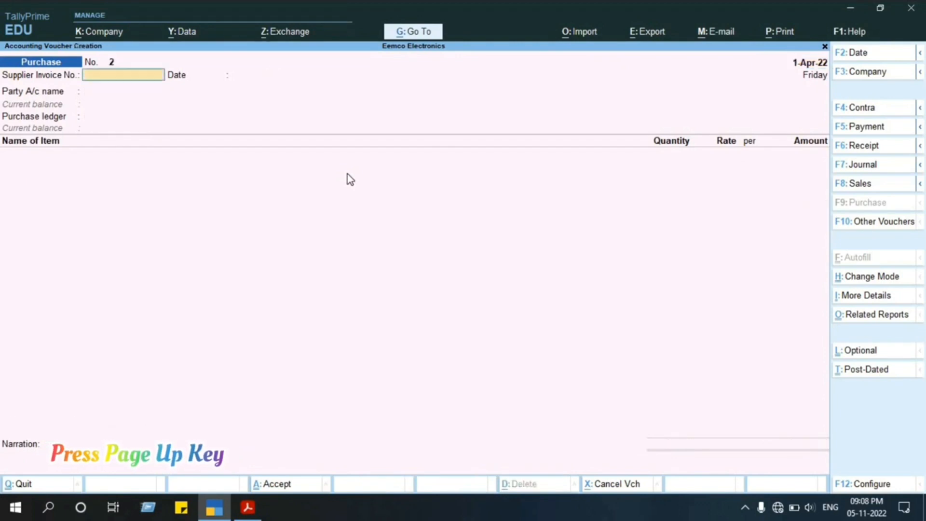
pyautogui.press('pageup')
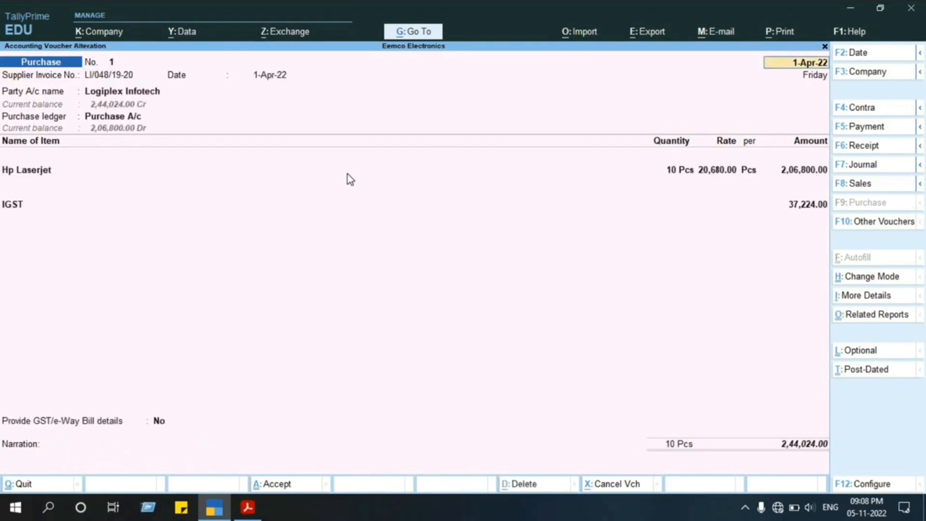
pyautogui.press('pagedown')
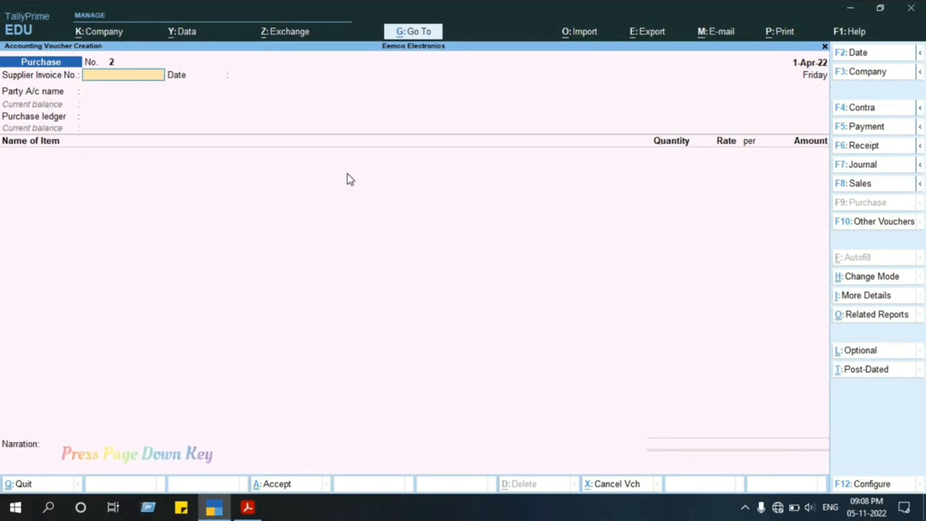
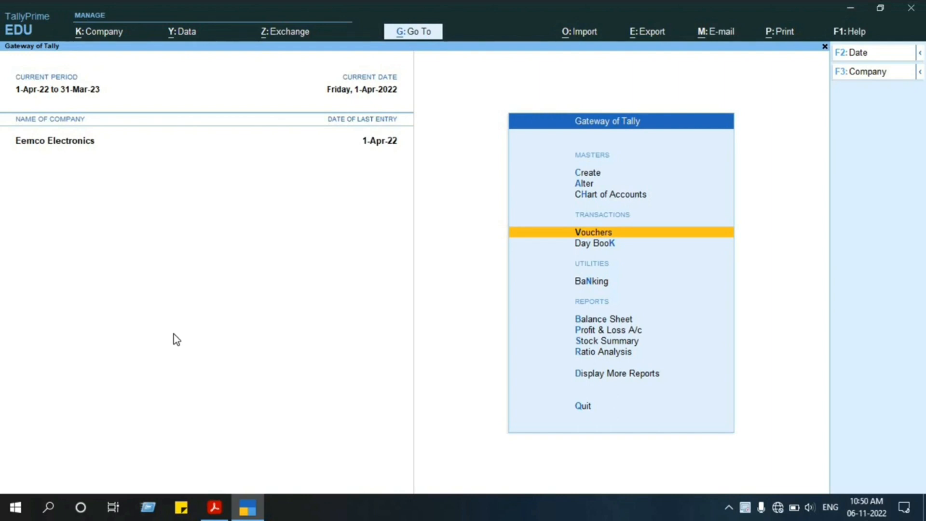
# Check the Sinha & Co. bill in Project 3 (1).pdf, and open a purchase voucher in TallyPrime in Item Invoice mode.
pyautogui.hotkey('alt', 'Tab')
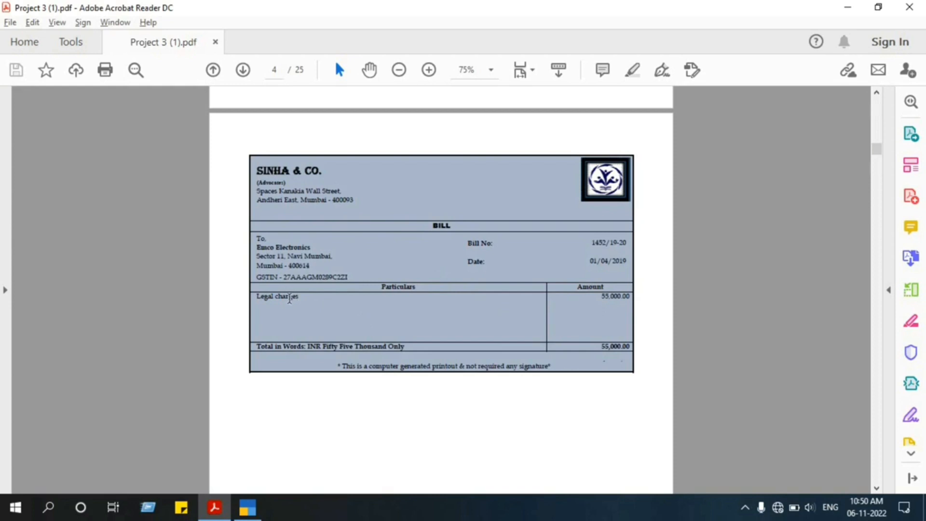
pyautogui.hotkey('alt', 'Tab')
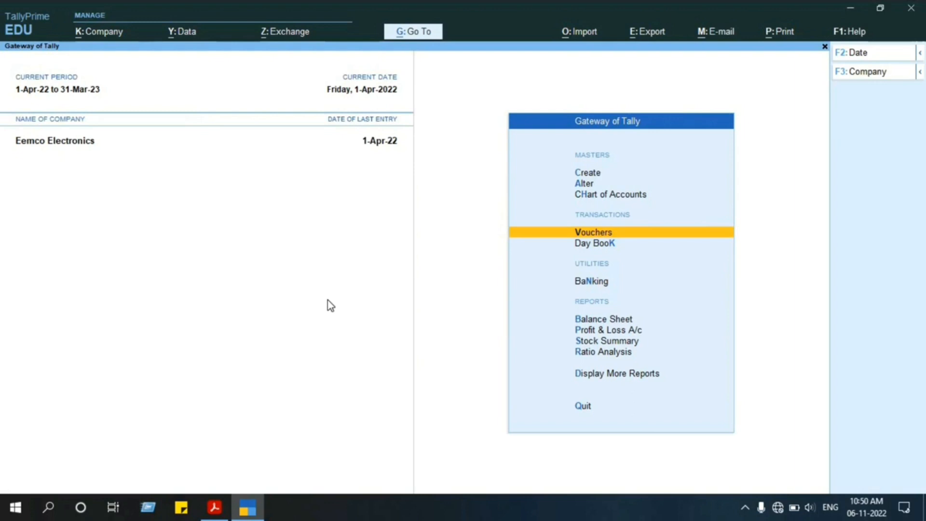
pyautogui.press('Return')
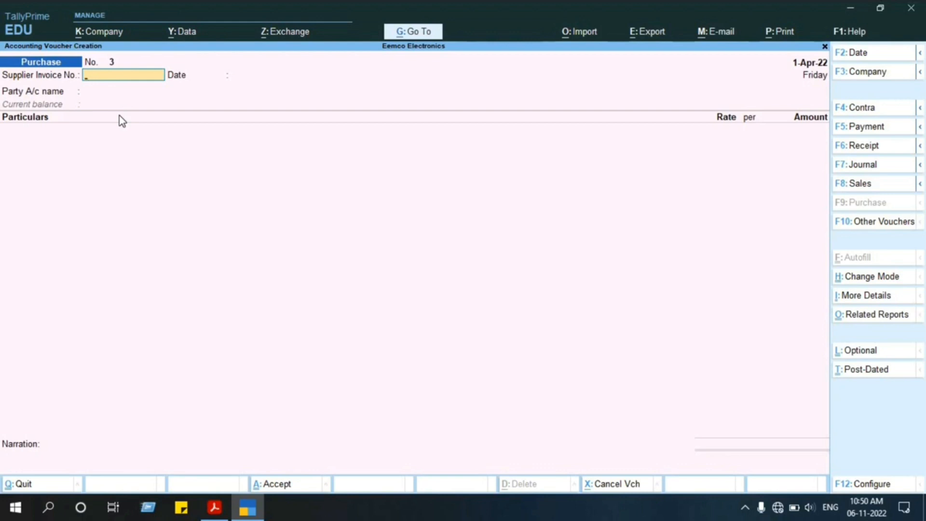
pyautogui.hotkey('ctrl', 'h')
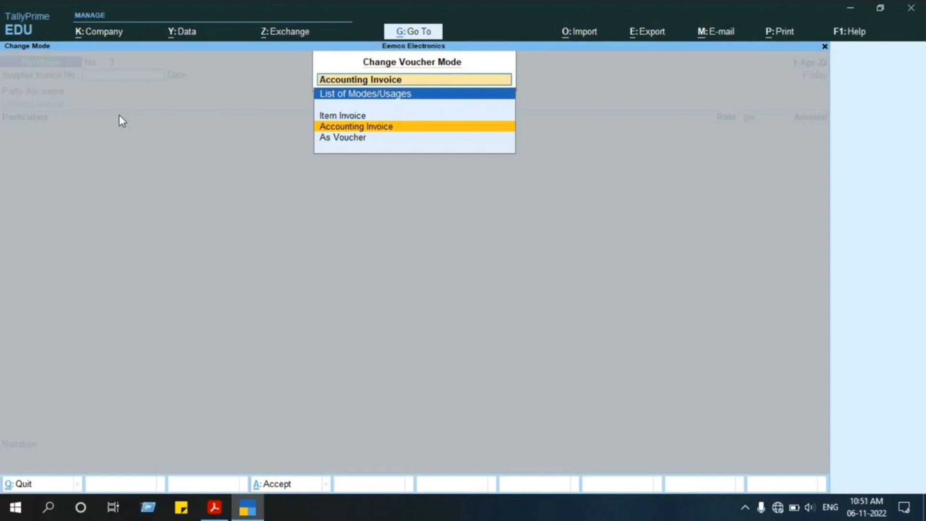
pyautogui.press('Up')
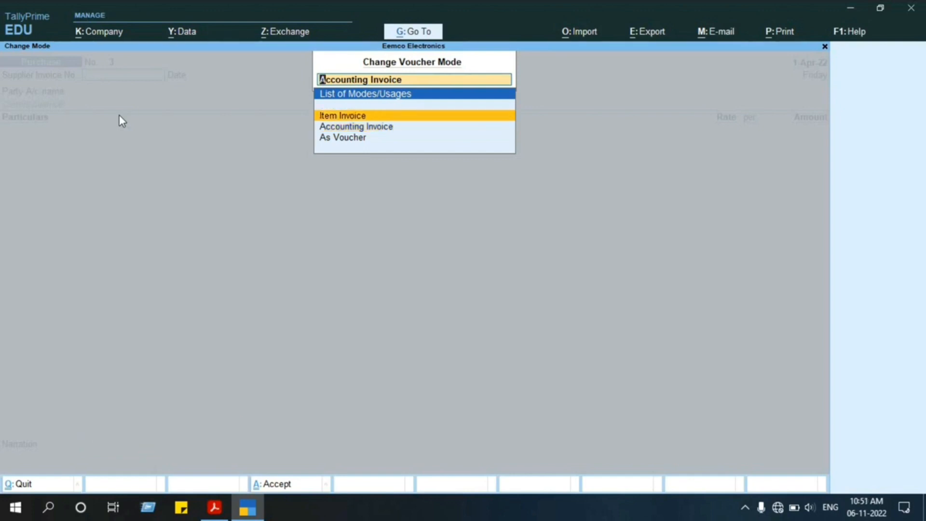
pyautogui.press('Return')
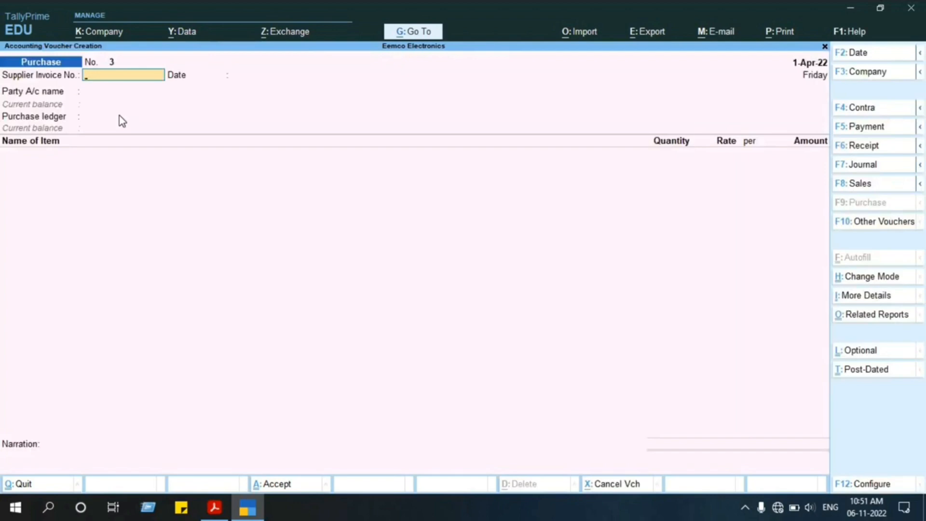
# Review the available voucher modes for the purchase voucher and keep Item Invoice.
pyautogui.hotkey('ctrl', 'h')
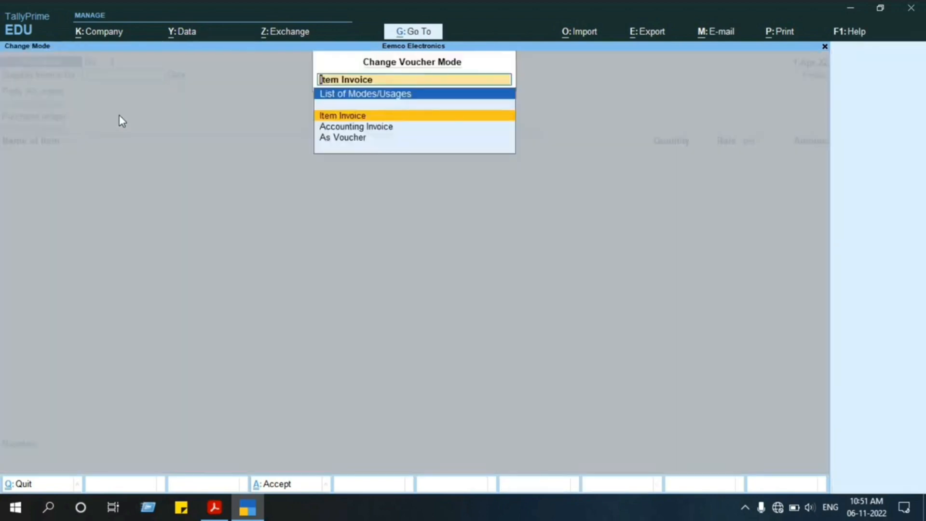
pyautogui.press('Down')
pyautogui.press('Down')
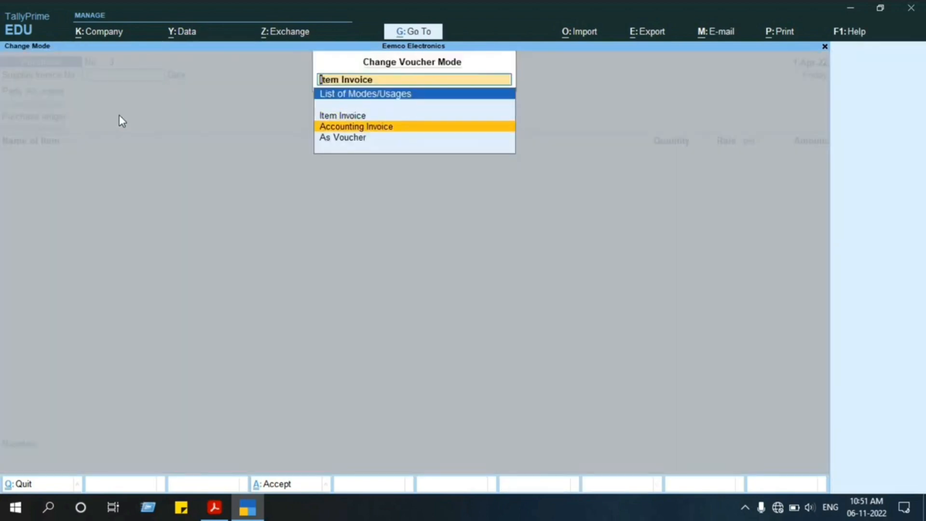
pyautogui.press('Up')
pyautogui.press('Up')
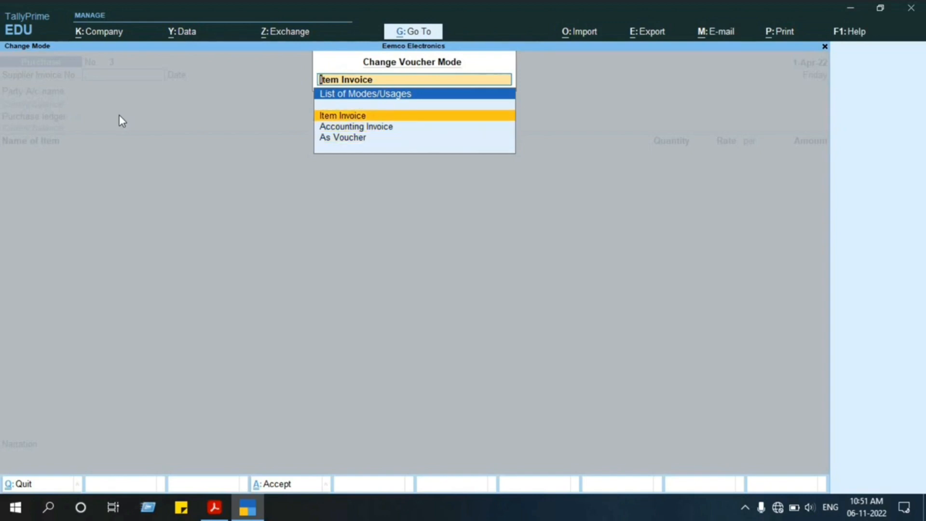
pyautogui.press('Return')
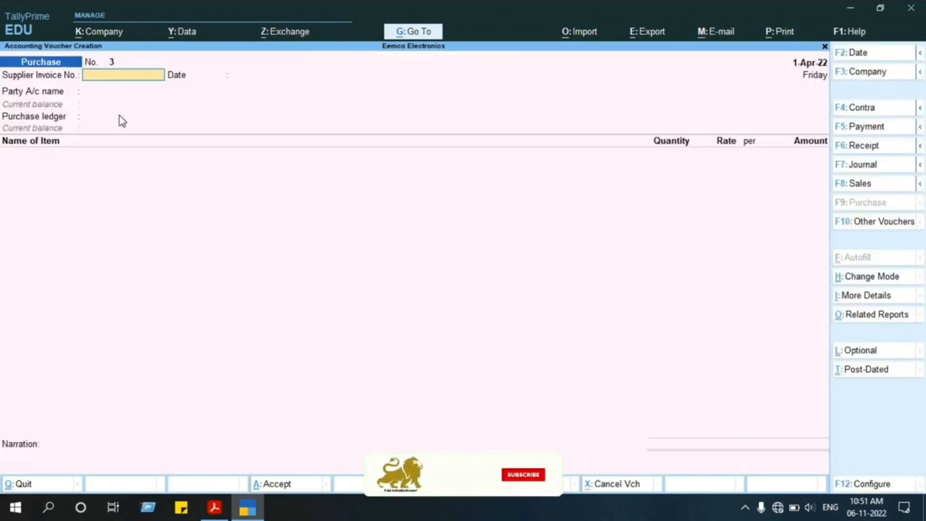
# Copy the bill number from the PDF in Adobe Acrobat Reader into the voucher's Supplier Invoice No. and accept 1-Apr-22 as its date.
pyautogui.hotkey('alt', 'Tab')
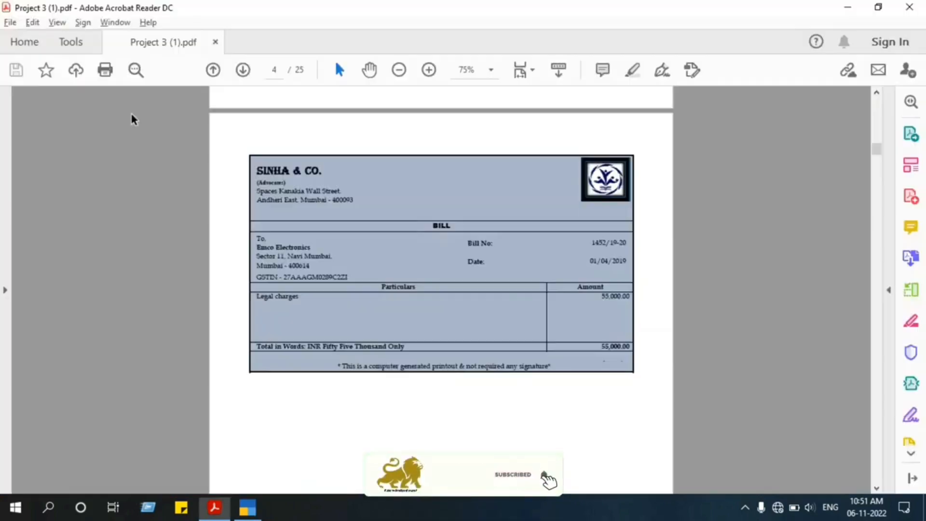
pyautogui.moveTo(589, 242); pyautogui.dragTo(631, 241)
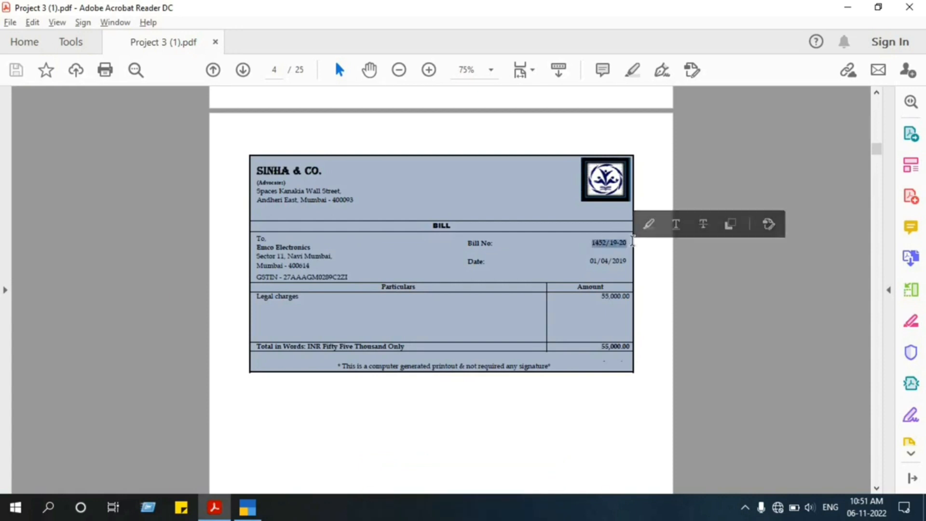
pyautogui.hotkey('ctrl', 'c')
pyautogui.hotkey('alt', 'Tab')
pyautogui.hotkey('ctrl', 'v')
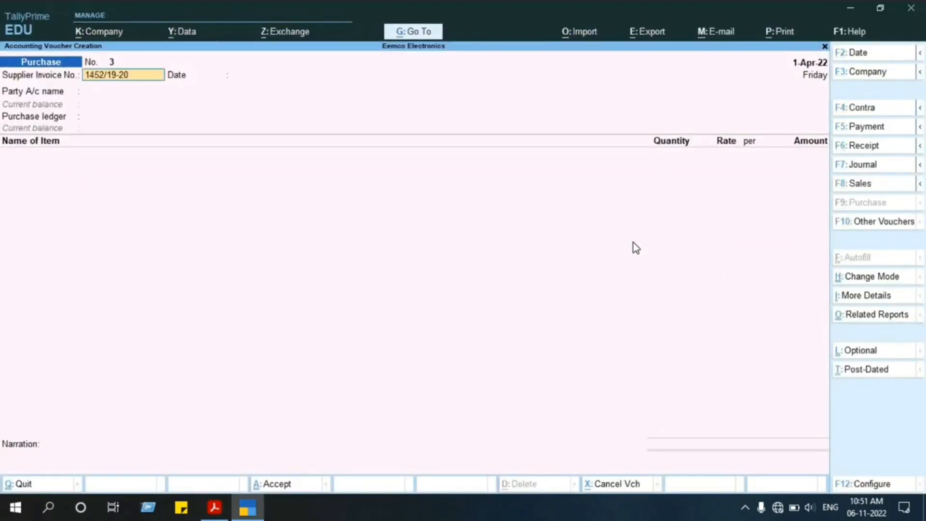
pyautogui.press('Return')
pyautogui.hotkey('alt', 'Tab')
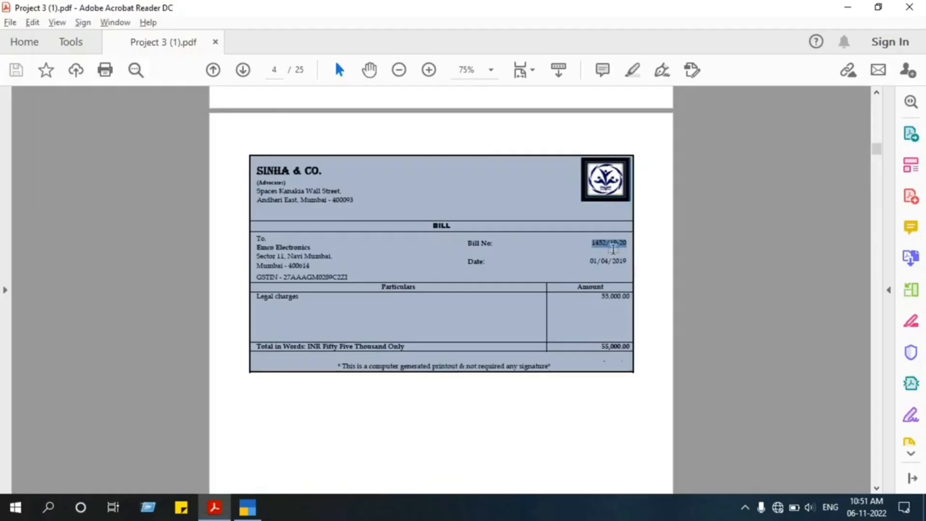
pyautogui.hotkey('alt', 'Tab')
pyautogui.press('Return')
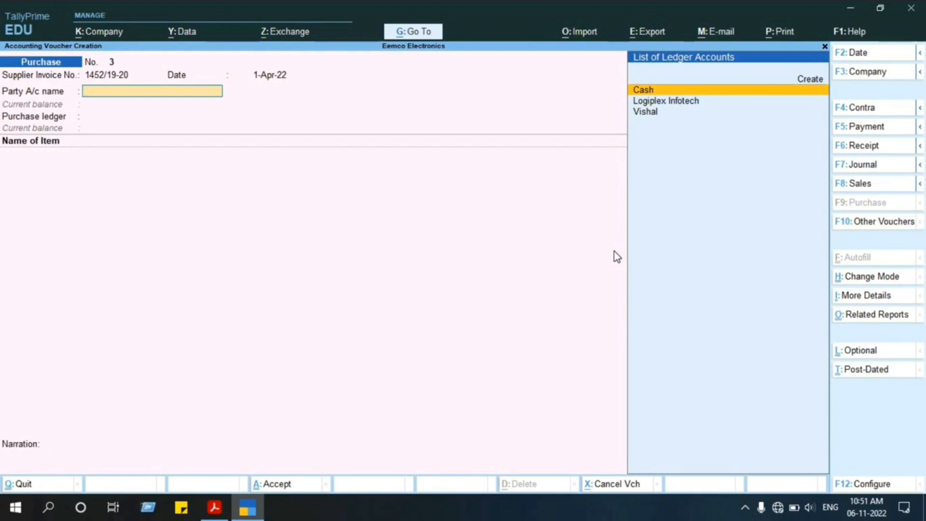
# Check the supplier's name on the PDF bill and create a party ledger named Shiva & Co from the purchase voucher.
pyautogui.hotkey('alt', 'Tab')
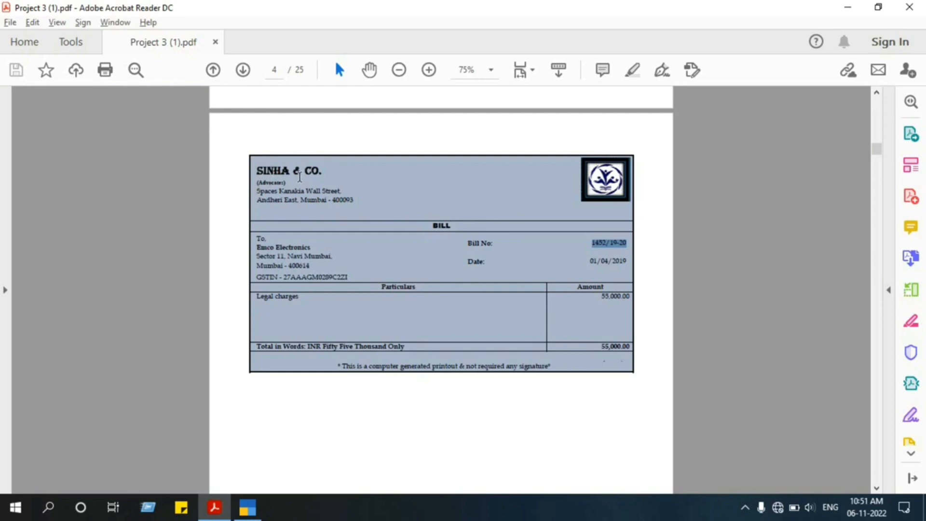
pyautogui.hotkey('alt', 'Tab')
pyautogui.hotkey('alt', 'c')
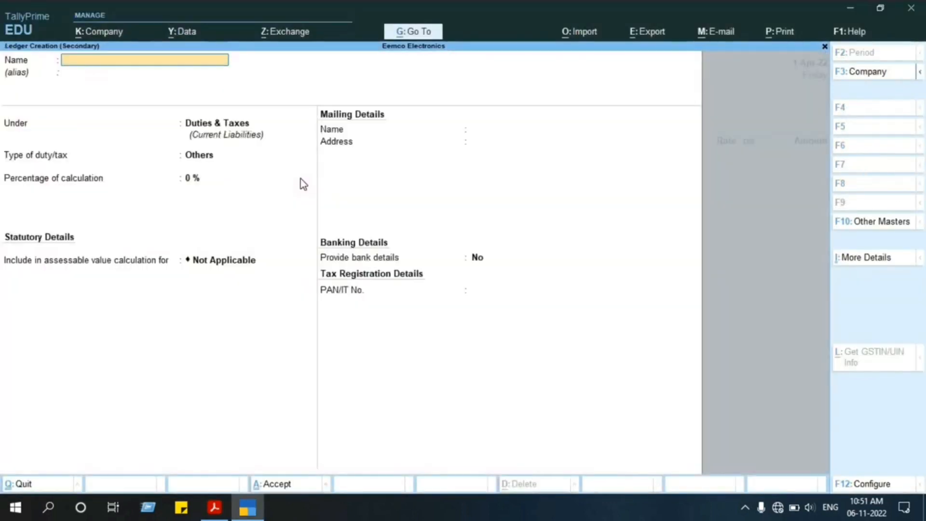
pyautogui.write('Sh')
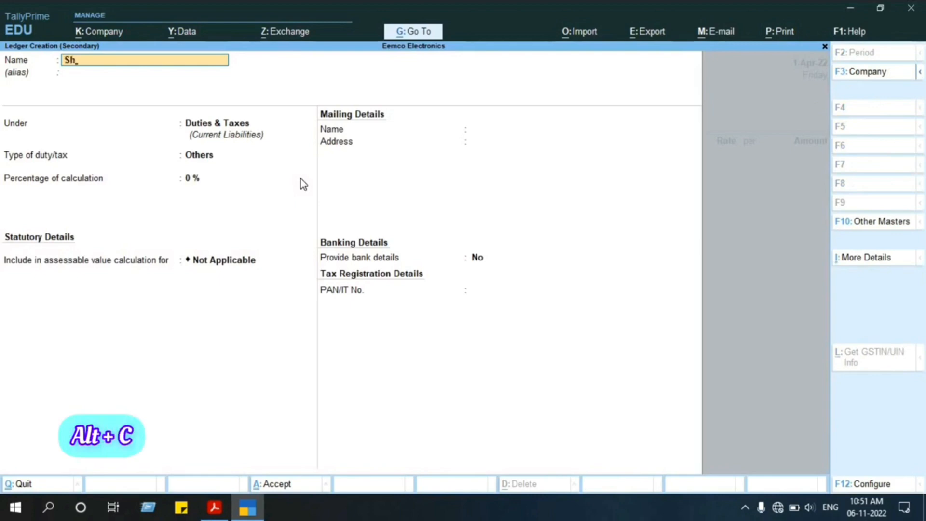
pyautogui.write('iva ')
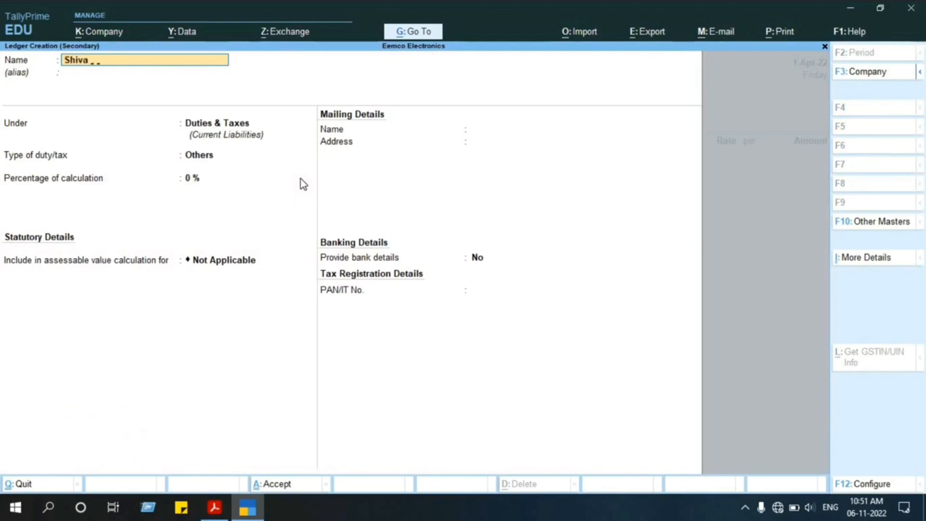
pyautogui.write('& Co')
pyautogui.press('Return')
pyautogui.press('Return')
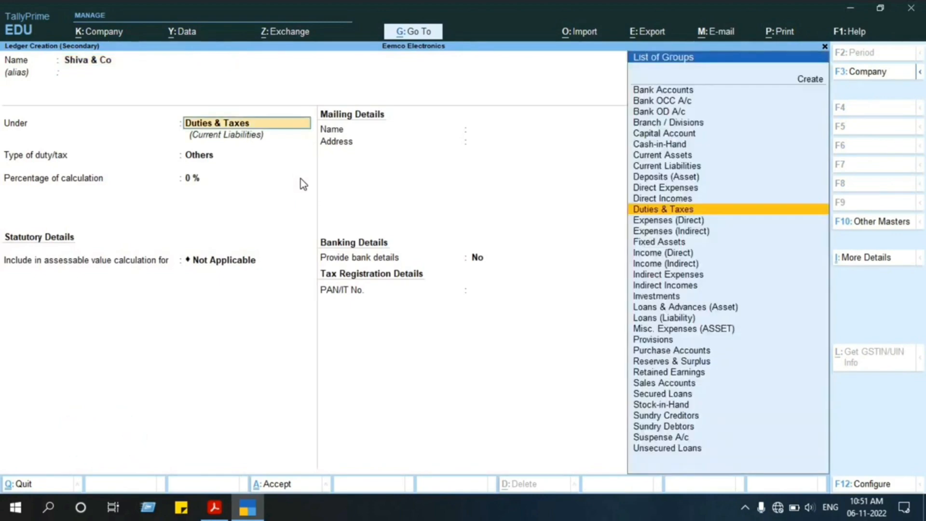
# Place the ledger under Sundry Creditors with bill-by-bill balances and a default credit period of 30 Days, leaving the credit days check at No.
pyautogui.write('Sun')
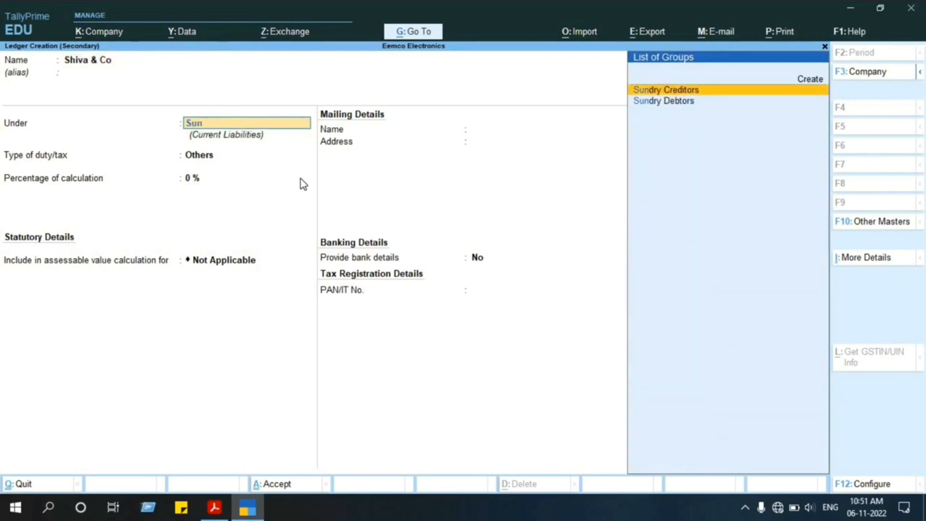
pyautogui.press('Return')
pyautogui.press('Return')
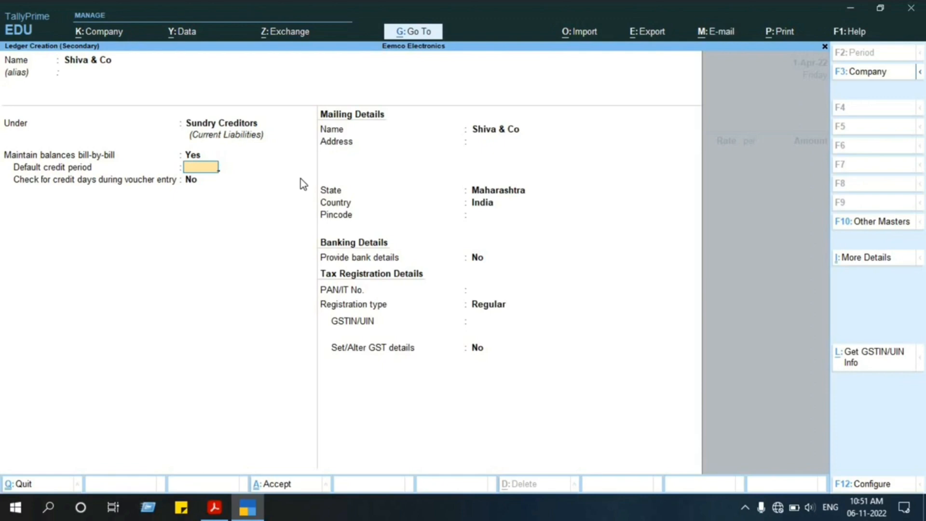
pyautogui.write('30')
pyautogui.press('Return')
pyautogui.press('Return')
pyautogui.press('Return')
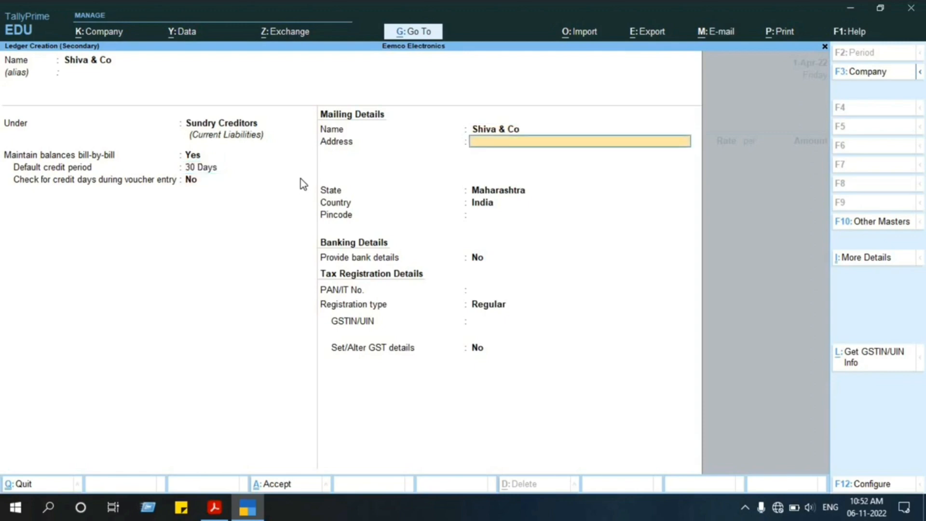
# Copy the supplier's street line from the PDF bill into the first address line of the TallyPrime ledger.
pyautogui.hotkey('alt', 'Tab')
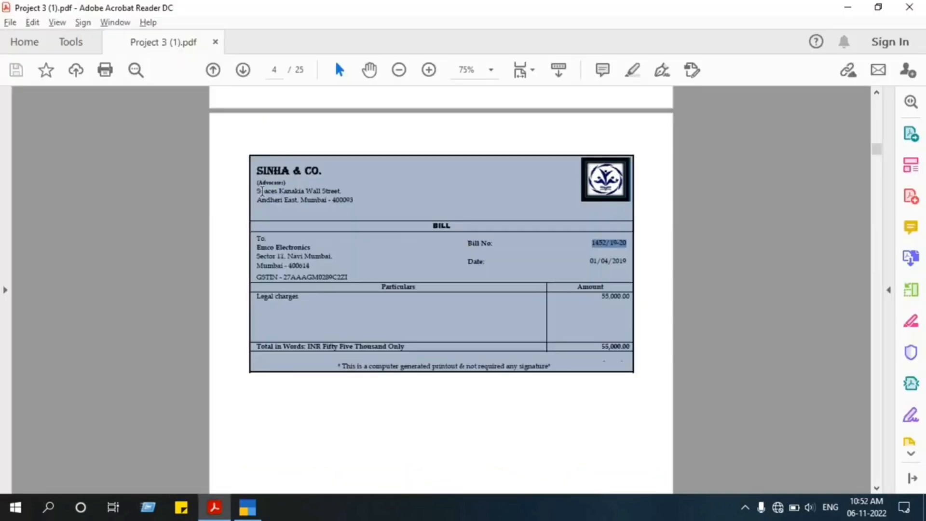
pyautogui.moveTo(257, 191); pyautogui.dragTo(337, 191)
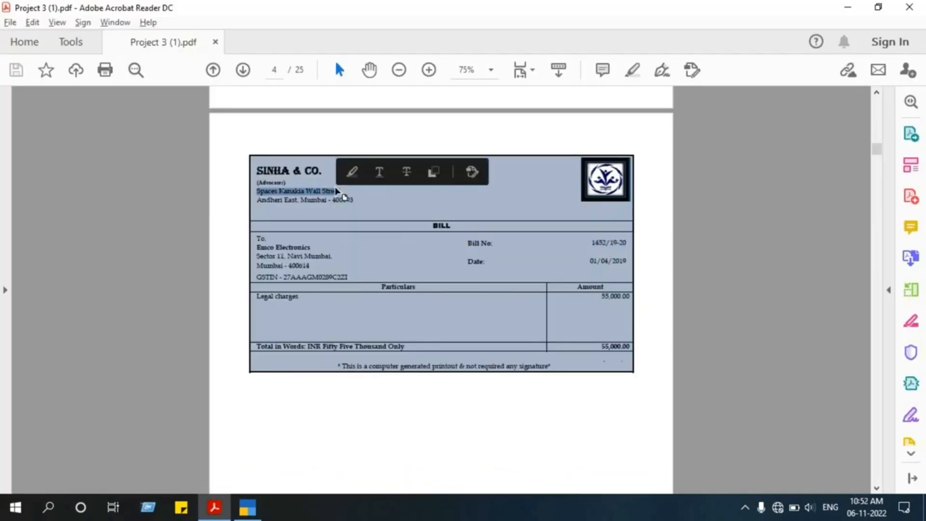
pyautogui.hotkey('ctrl', 'c')
pyautogui.hotkey('alt', 'Tab')
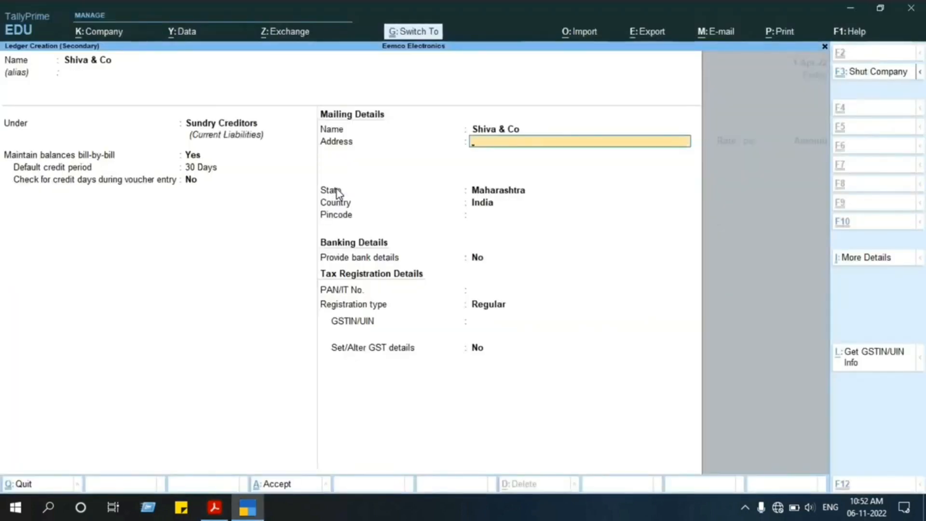
pyautogui.hotkey('ctrl', 'alt', 'v')
# Copy the supplier's locality and city line from the PDF bill into the ledger's second address line and complete the address.
pyautogui.hotkey('alt', 'Tab')
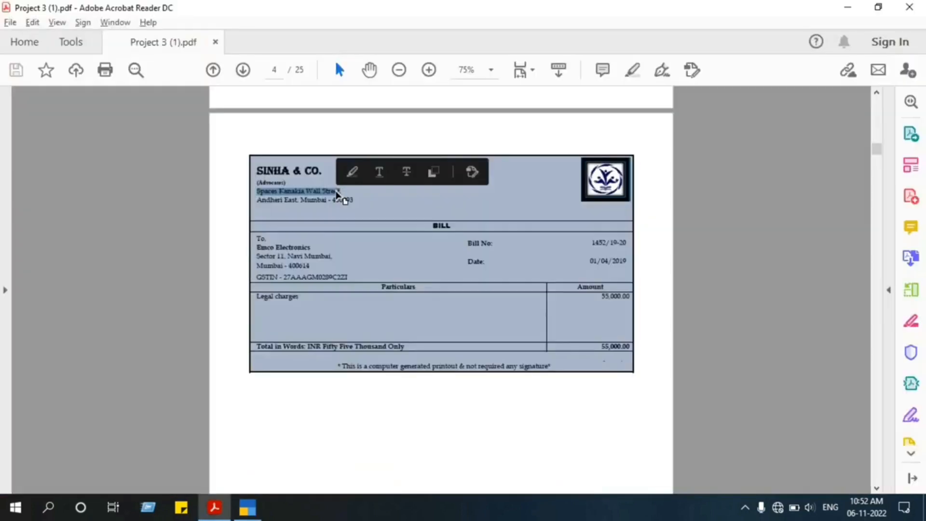
pyautogui.moveTo(356, 199); pyautogui.dragTo(272, 203)
pyautogui.hotkey('ctrl', 'c')
pyautogui.hotkey('alt', 'Tab')
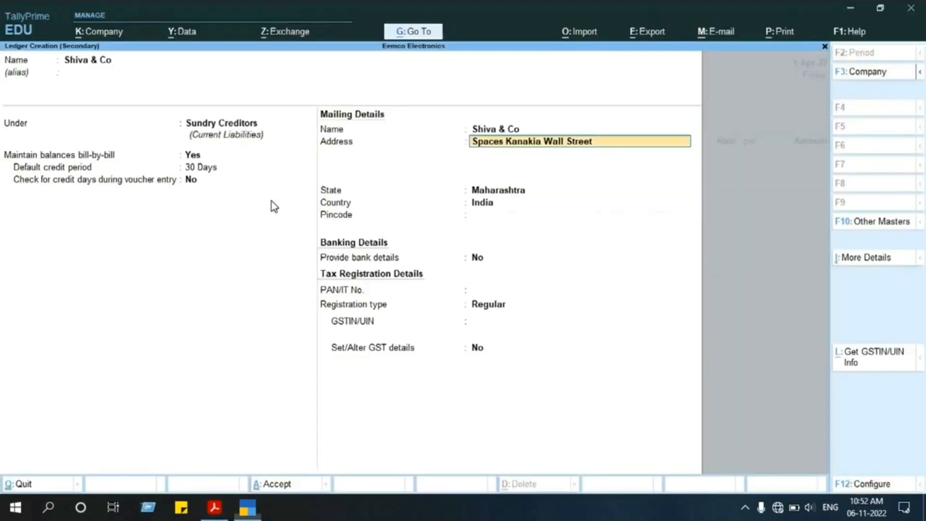
pyautogui.press('Return')
pyautogui.hotkey('ctrl', 'alt', 'v')
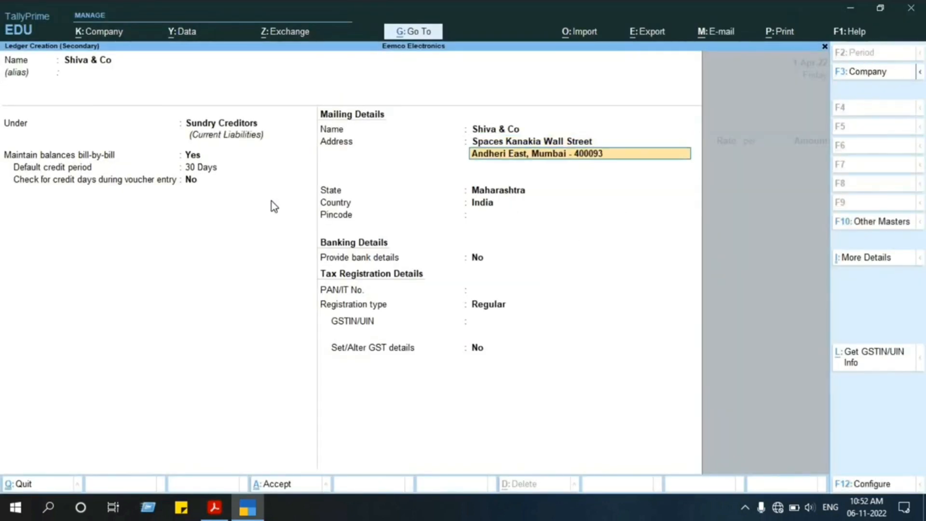
pyautogui.press('Return')
pyautogui.press('Return')
# Accept Maharashtra as the ledger's state and enter the supplier's pincode from the PDF bill.
pyautogui.hotkey('alt', 'Tab')
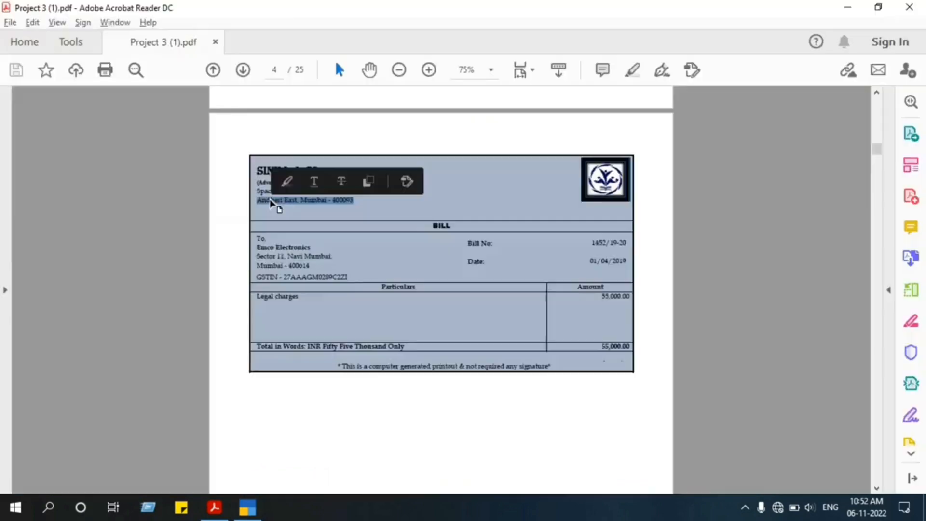
pyautogui.click(318, 222)
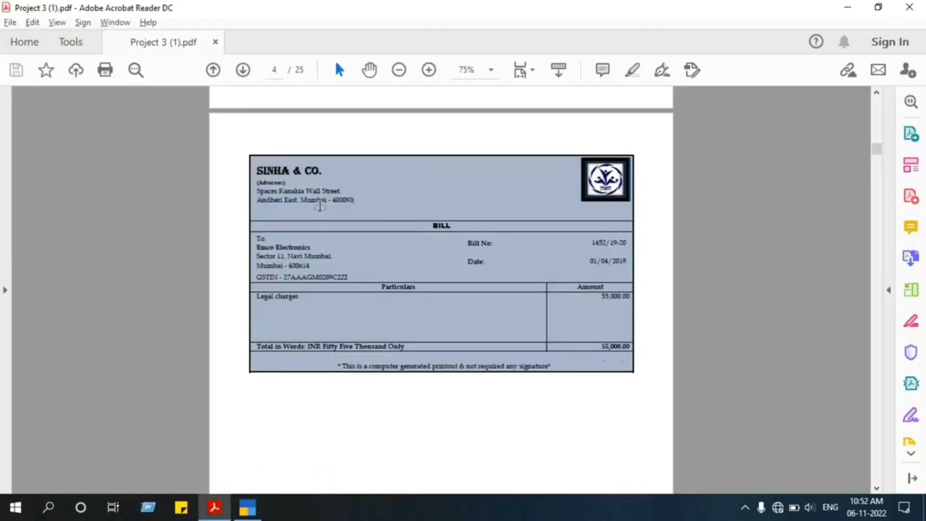
pyautogui.hotkey('alt', 'Tab')
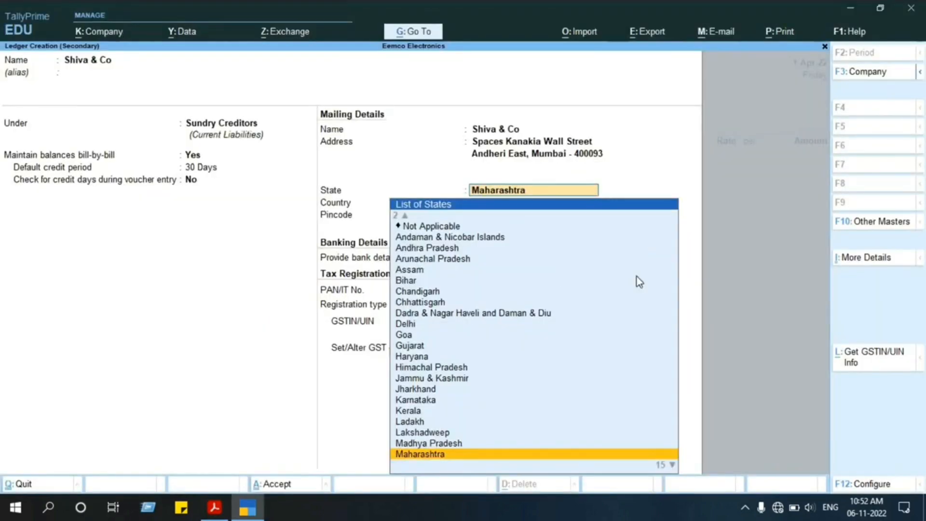
pyautogui.press('Return')
pyautogui.hotkey('alt', 'Tab')
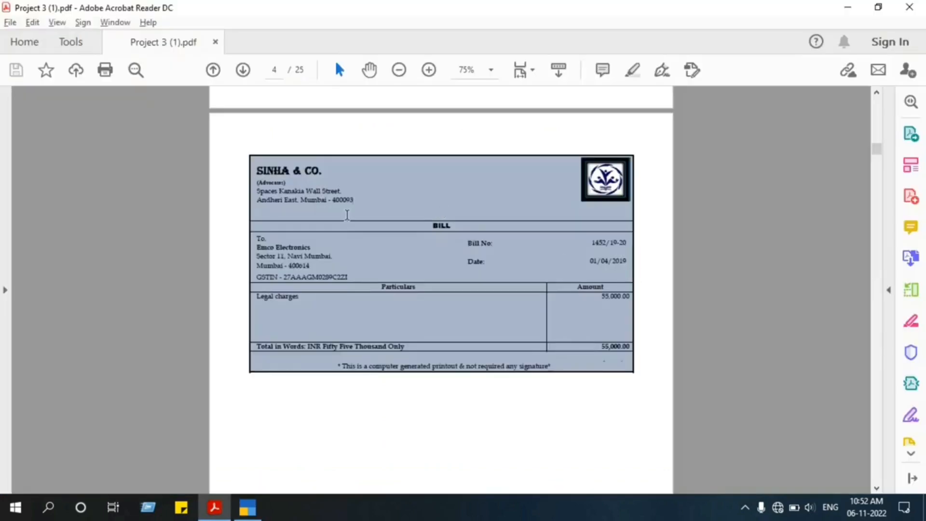
pyautogui.hotkey('alt', 'Tab')
pyautogui.write('400093')
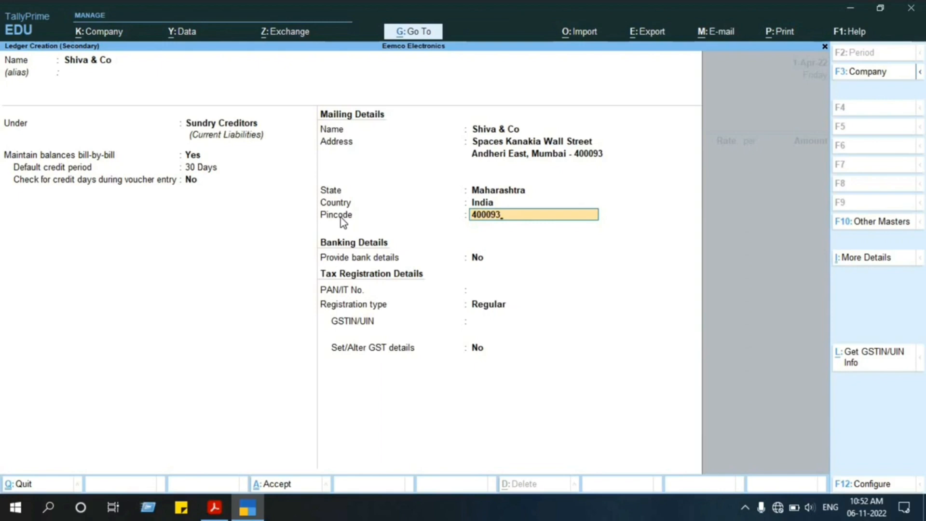
pyautogui.press('Return')
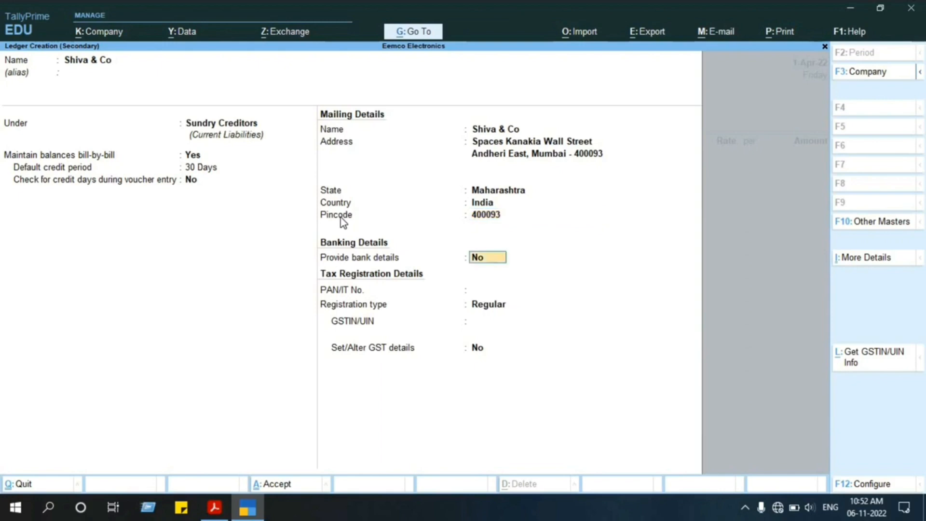
# Set the ledger's registration type to Unregistered, leave bank and GST details at No, and save the Shiva & Co ledger.
pyautogui.press('Return')
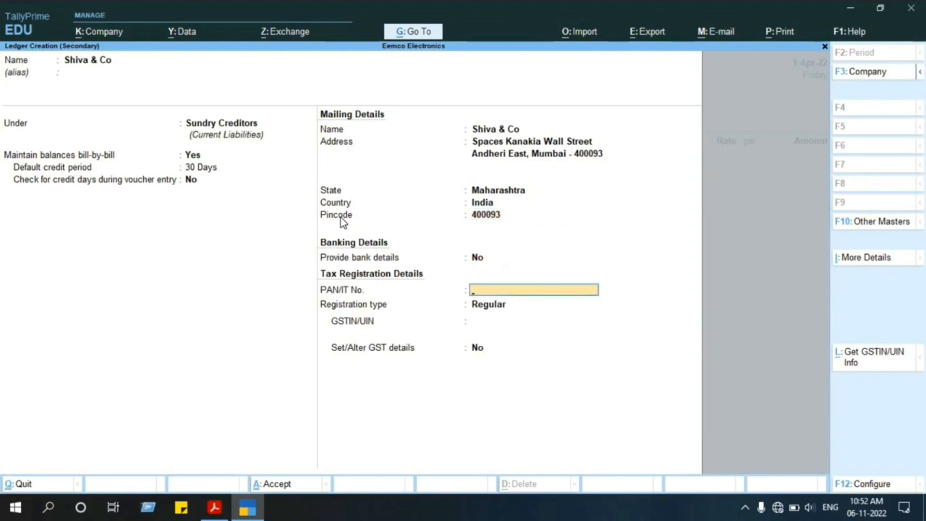
pyautogui.press('Return')
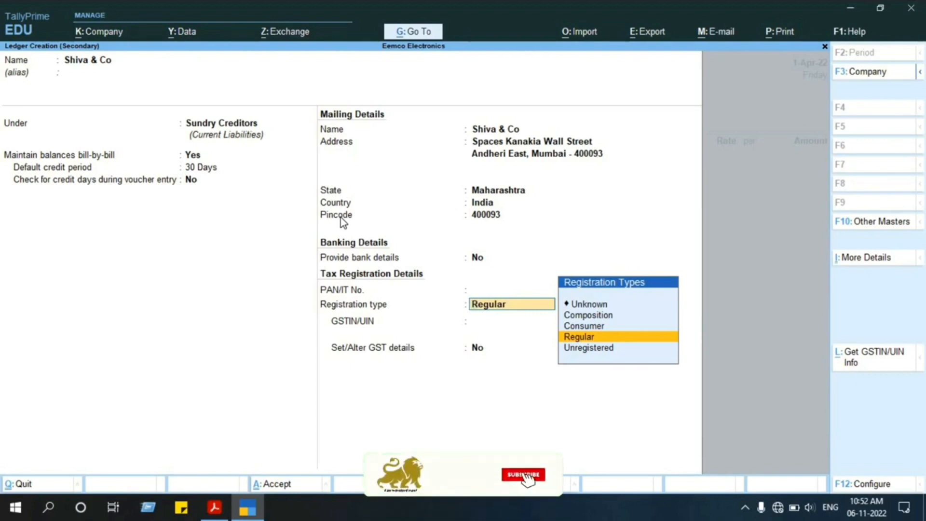
pyautogui.press('Return')
pyautogui.press('BackSpace')
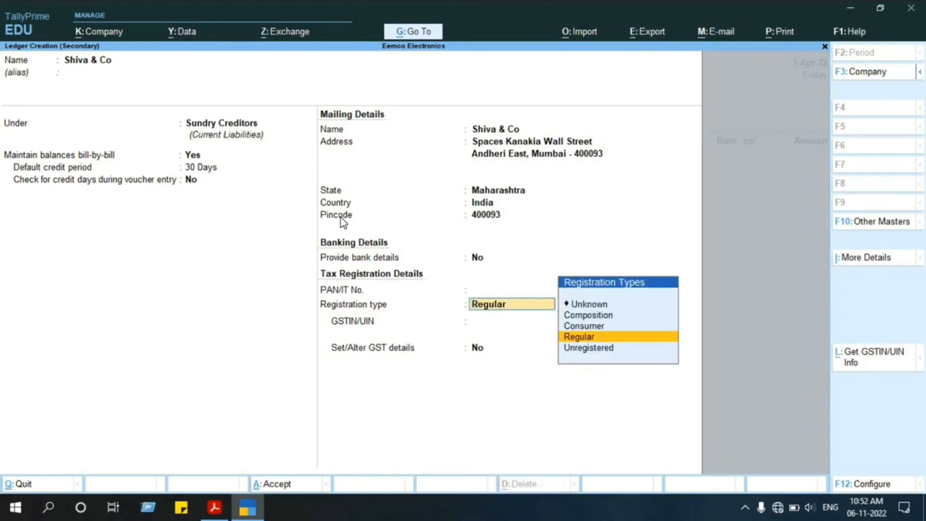
pyautogui.press('Down')
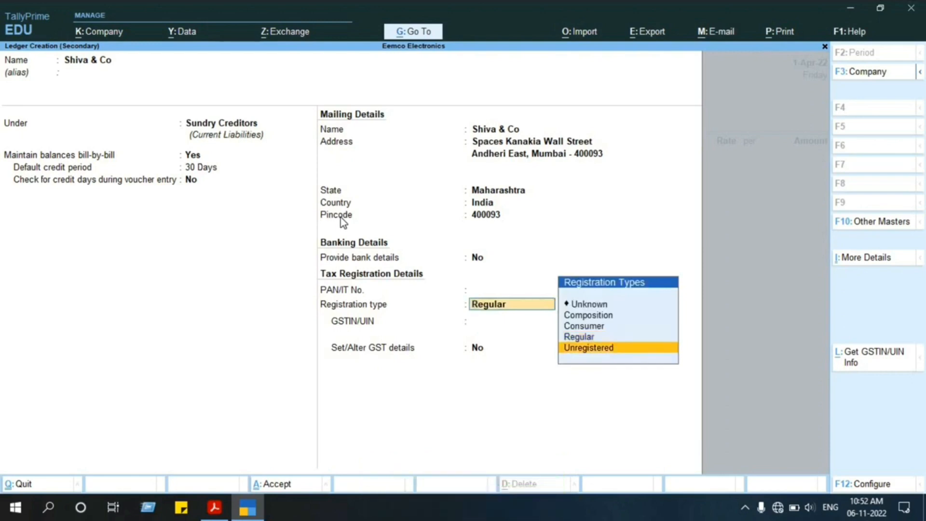
pyautogui.press('Return')
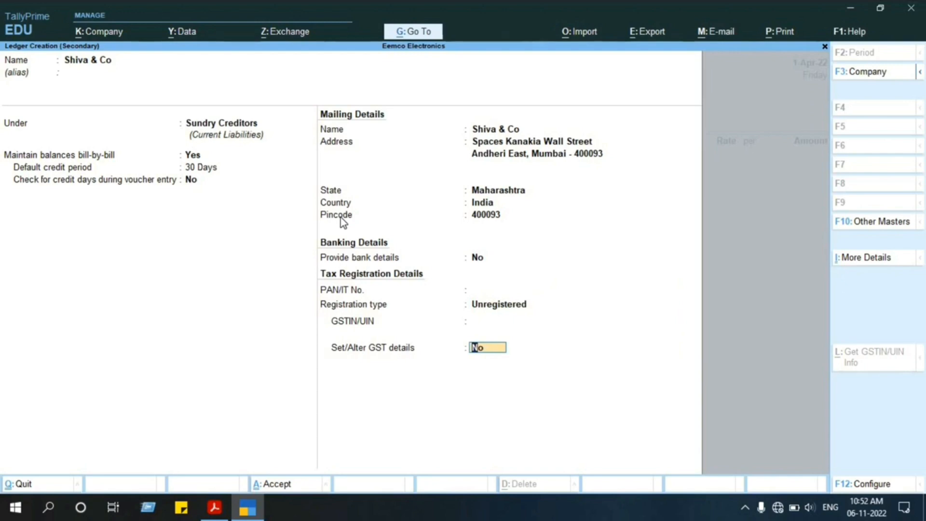
pyautogui.press('Return')
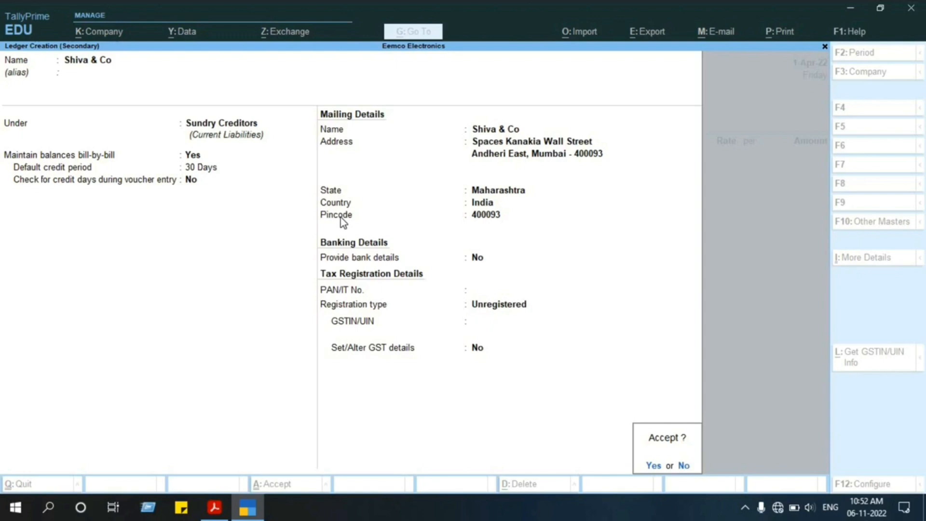
pyautogui.press('Return')
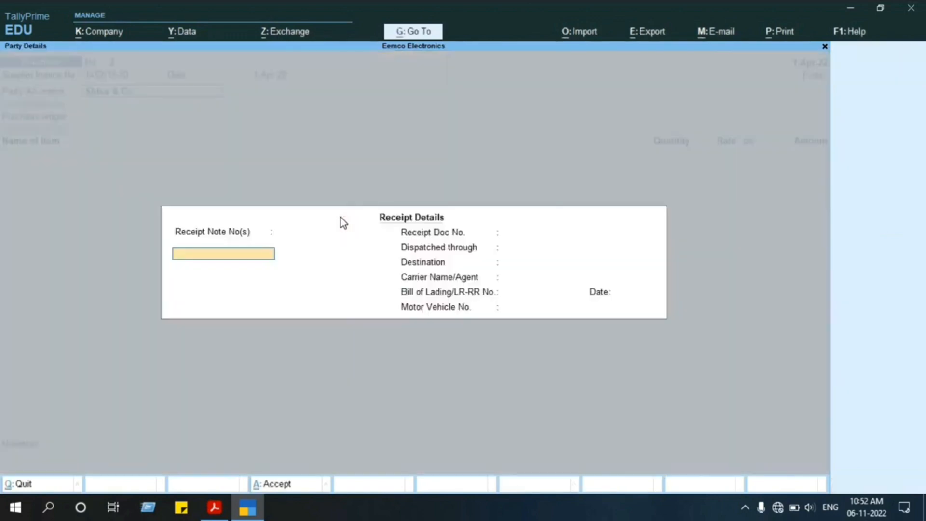
# Accept the purchase voucher's receipt details with every field left blank.
pyautogui.press('Return')
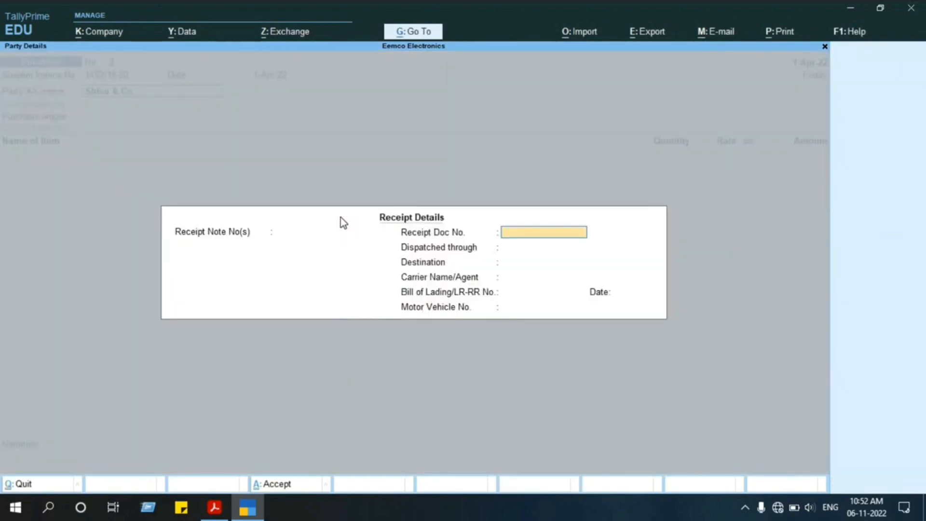
pyautogui.press('Return')
pyautogui.press('Return')
pyautogui.press('Return')
pyautogui.press('Return')
pyautogui.press('Return')
pyautogui.press('Return')
pyautogui.press('Return')
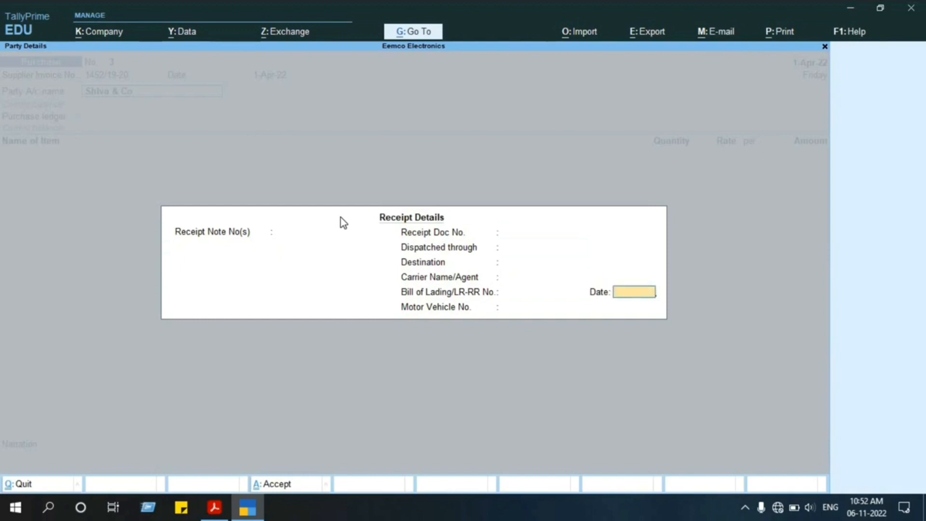
# Accept the Shiva & Co party details and choose Purchase A/c as the voucher's purchase ledger.
pyautogui.press('Return')
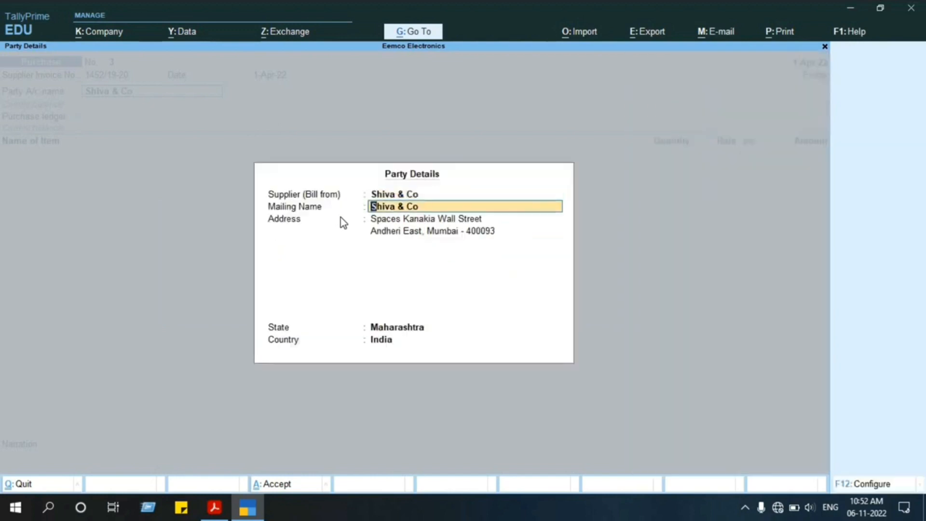
pyautogui.press('Return')
pyautogui.press('Return')
pyautogui.press('Return')
pyautogui.press('Return')
pyautogui.press('Return')
pyautogui.press('Return')
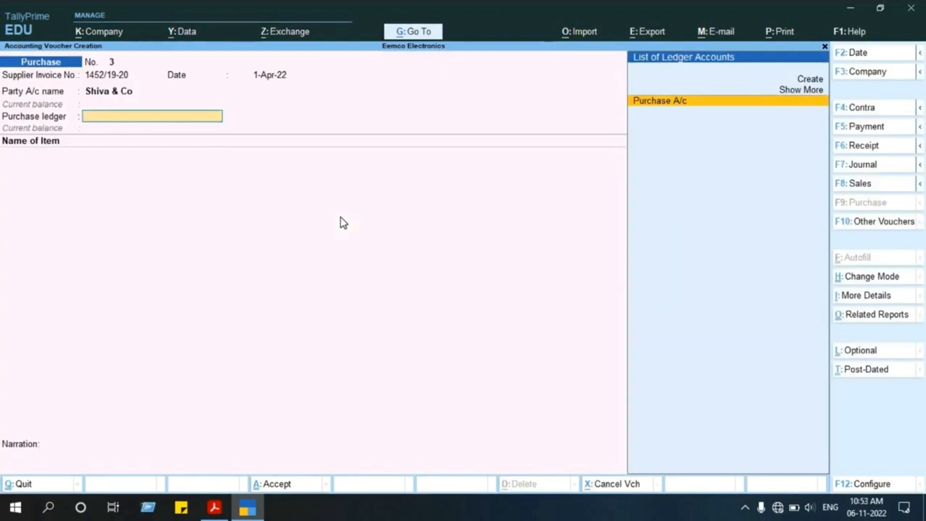
pyautogui.press('Return')
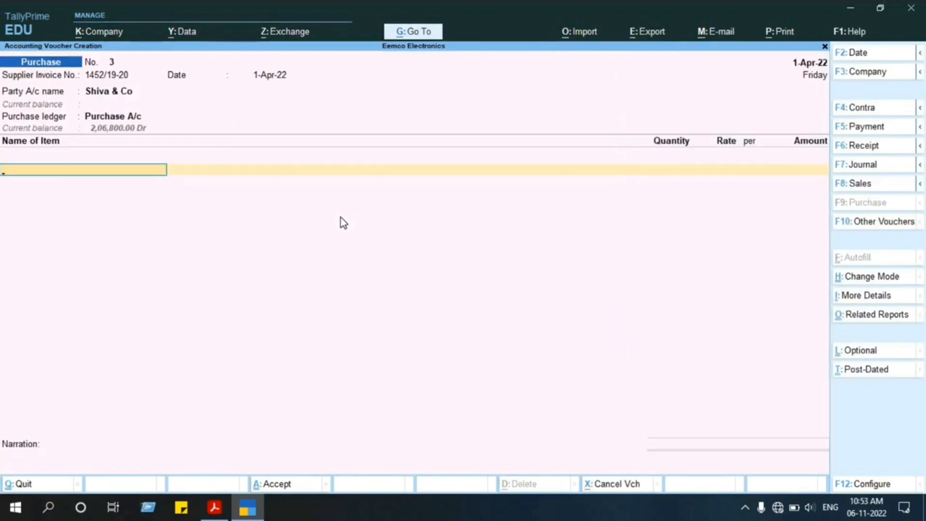
pyautogui.press('BackSpace')
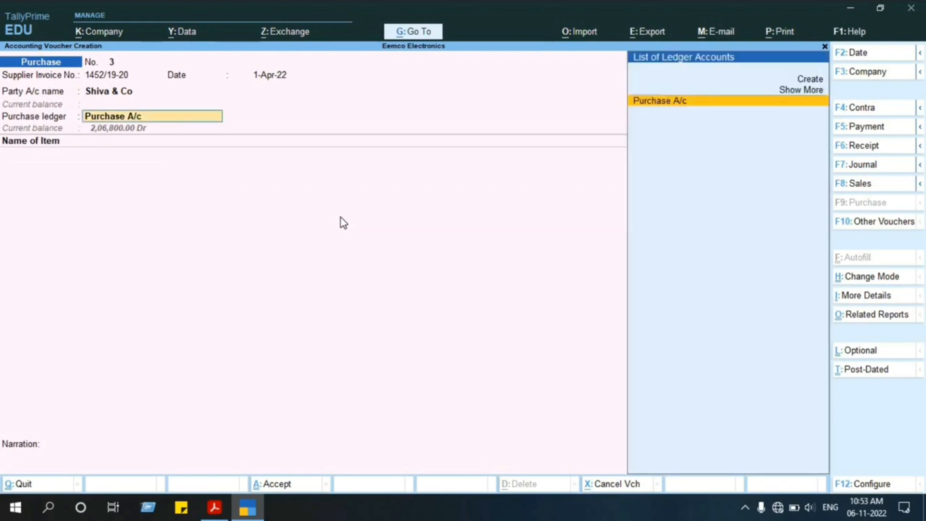
pyautogui.hotkey('alt', 'c')
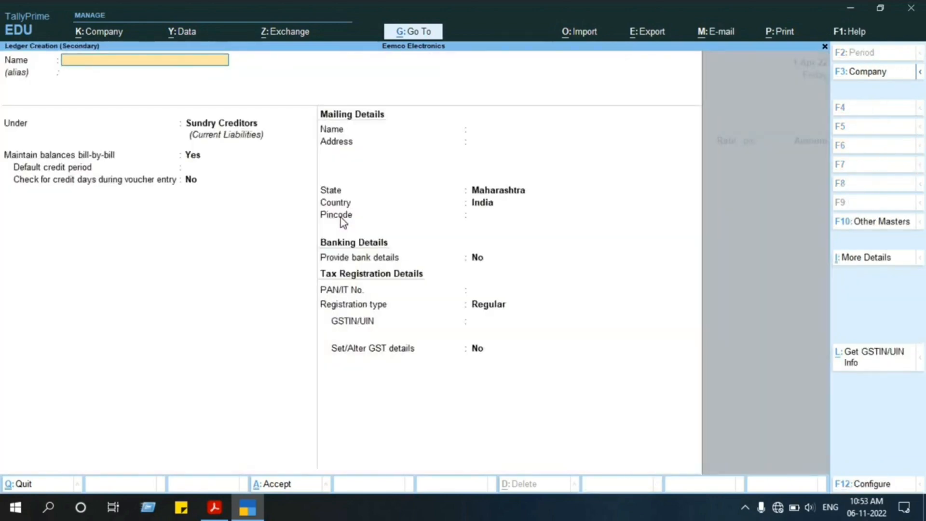
pyautogui.press('Escape')
pyautogui.press('y')
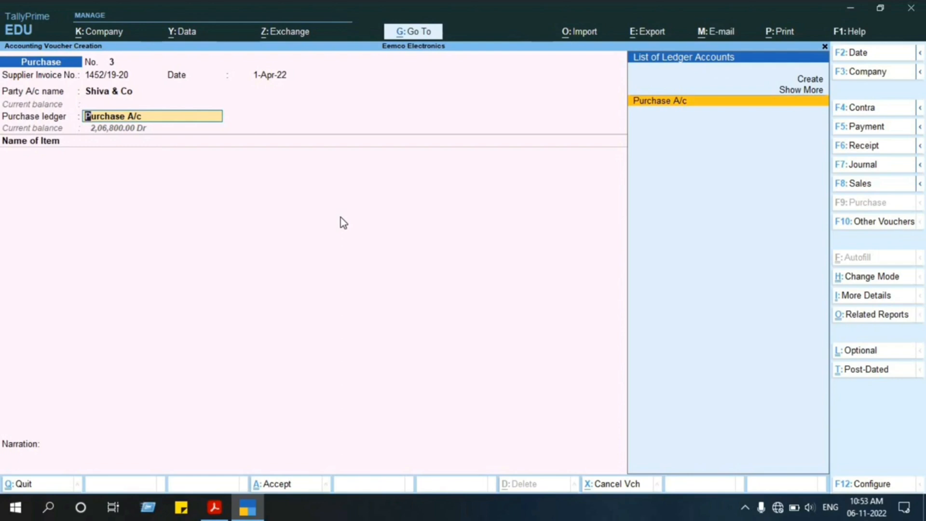
# Review the Purchase A/c ledger's master details and leave them without saving changes.
pyautogui.press('ctrl')
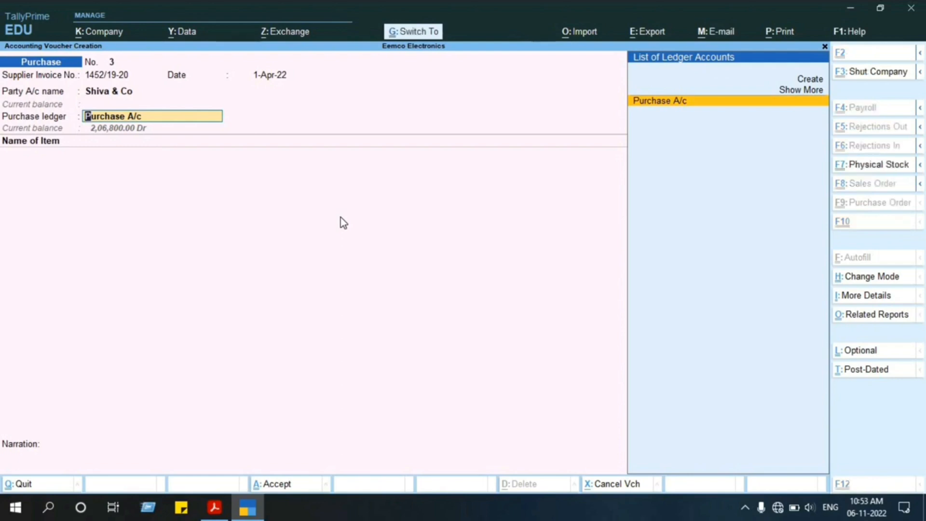
pyautogui.hotkey('ctrl', 'Return')
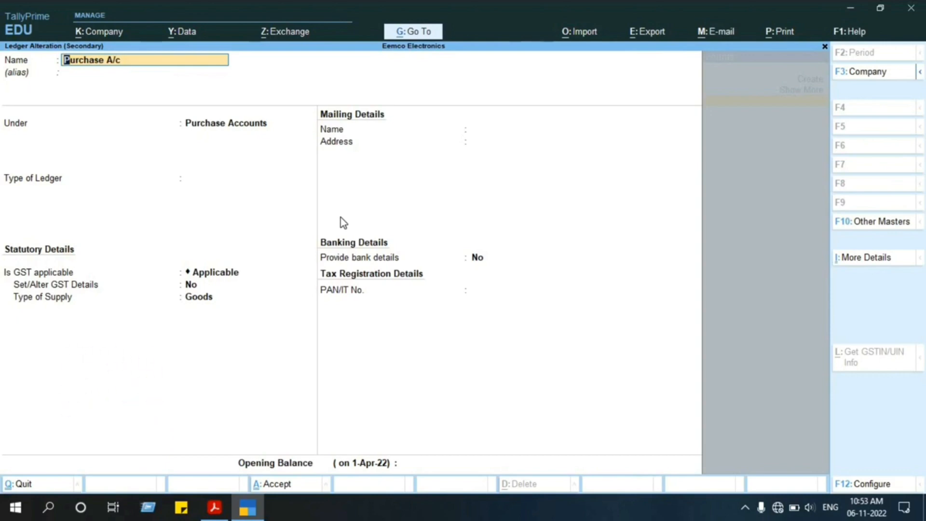
pyautogui.press('Escape')
pyautogui.press('Escape')
pyautogui.press('y')
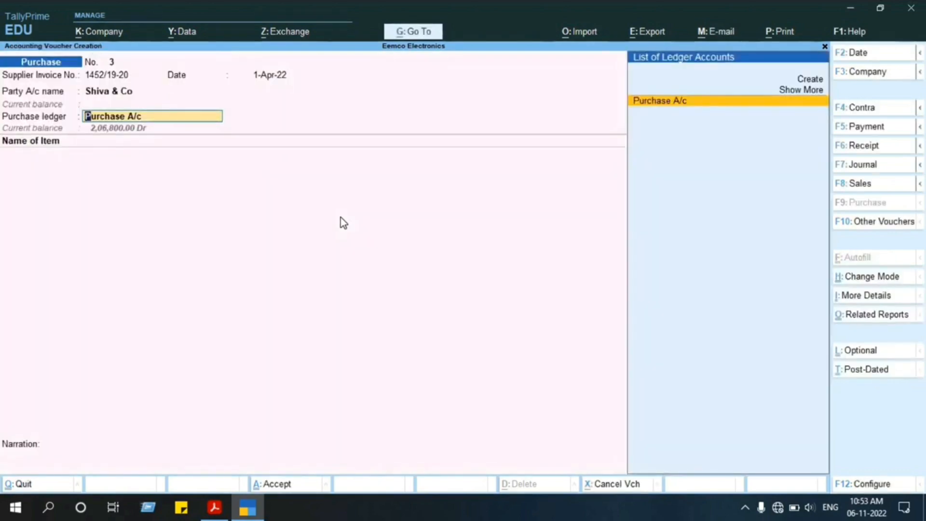
# Review the Shiva & Co party ledger's master details and leave them without saving changes.
pyautogui.hotkey('shift', 'Tab')
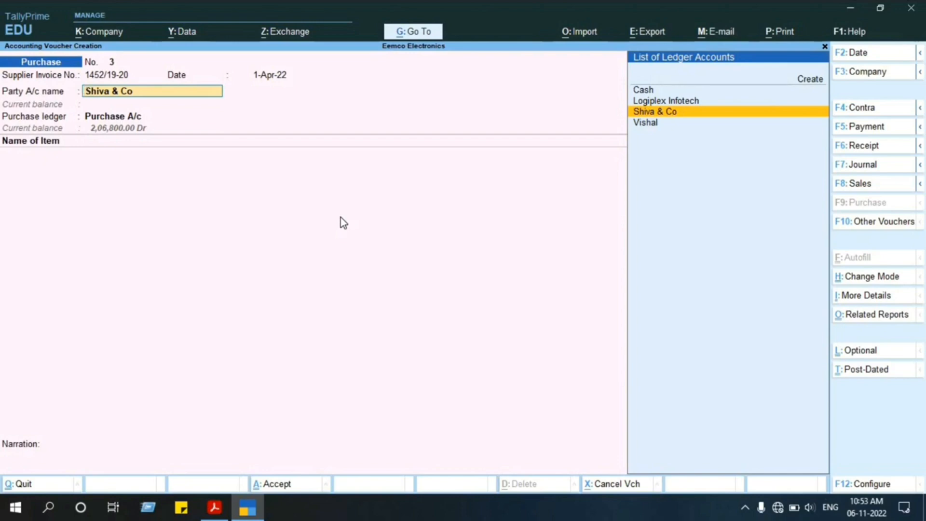
pyautogui.hotkey('ctrl', 'Return')
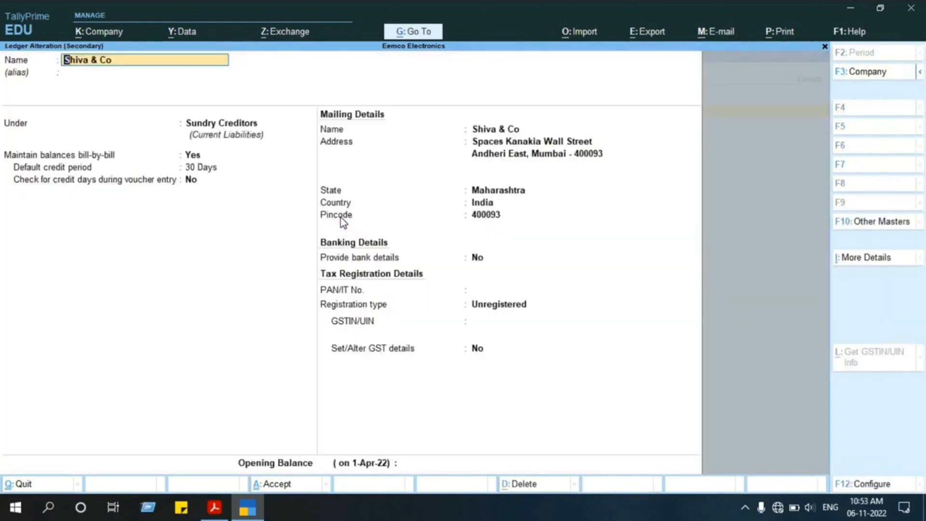
pyautogui.press('Escape')
pyautogui.press('Escape')
pyautogui.press('y')
# Accept the blank receipt details and party details again, and return to the voucher's first item line.
pyautogui.press('Return')
pyautogui.press('Return')
pyautogui.press('Return')
pyautogui.press('Return')
pyautogui.press('Return')
pyautogui.press('Return')
pyautogui.press('Return')
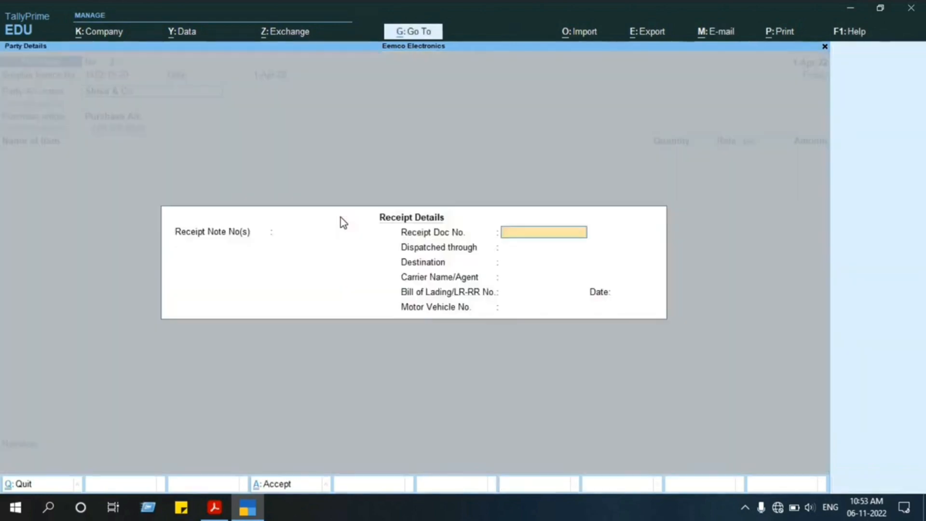
pyautogui.press('Return')
pyautogui.press('Return')
pyautogui.press('Return')
pyautogui.press('Return')
pyautogui.press('Return')
pyautogui.press('Return')
pyautogui.press('Return')
pyautogui.press('Return')
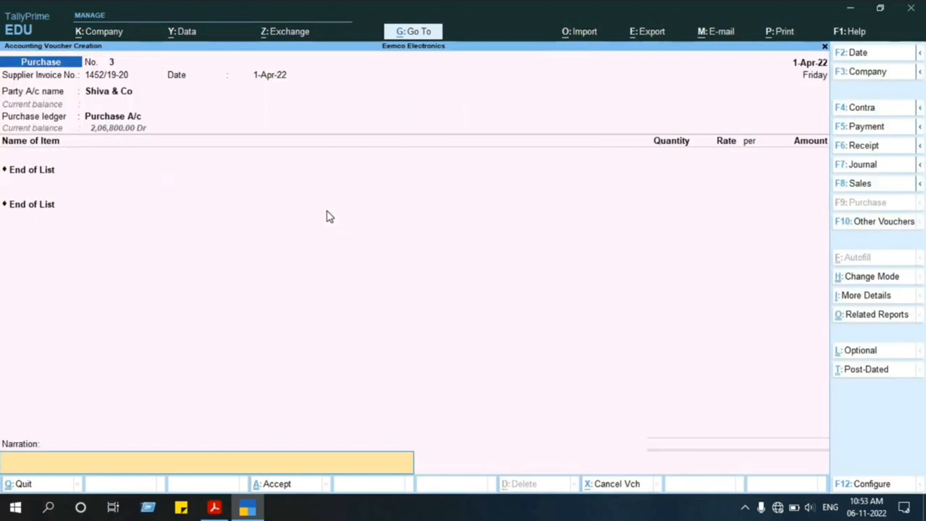
pyautogui.click(25, 172)
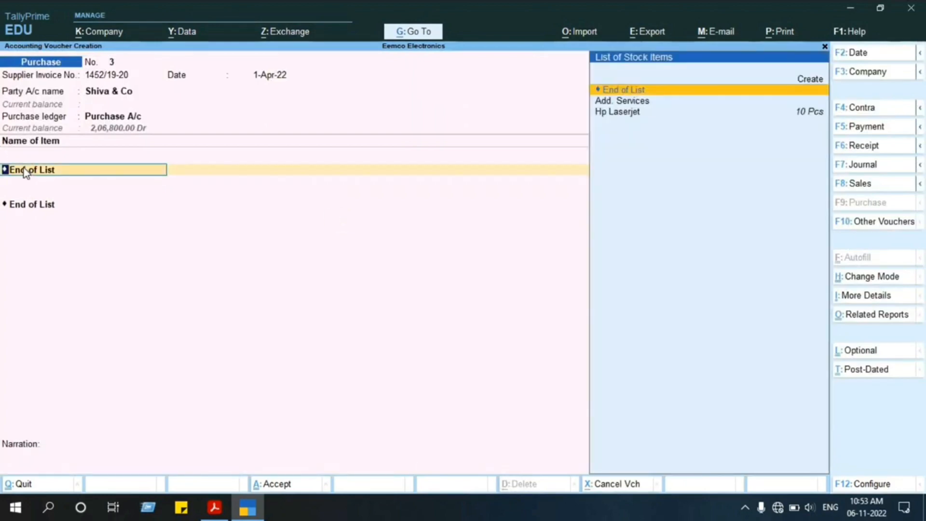
# Start a new stock item named Samsung under the IGST@18% group with Pcs as its unit.
pyautogui.hotkey('alt', 'Tab')
pyautogui.hotkey('alt', 'Tab')
pyautogui.hotkey('alt', 'c')
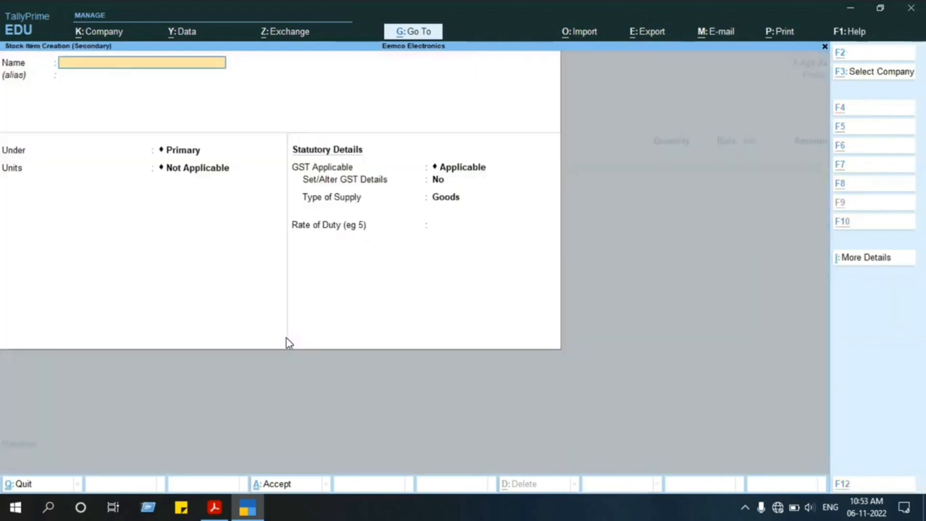
pyautogui.write('Samsung')
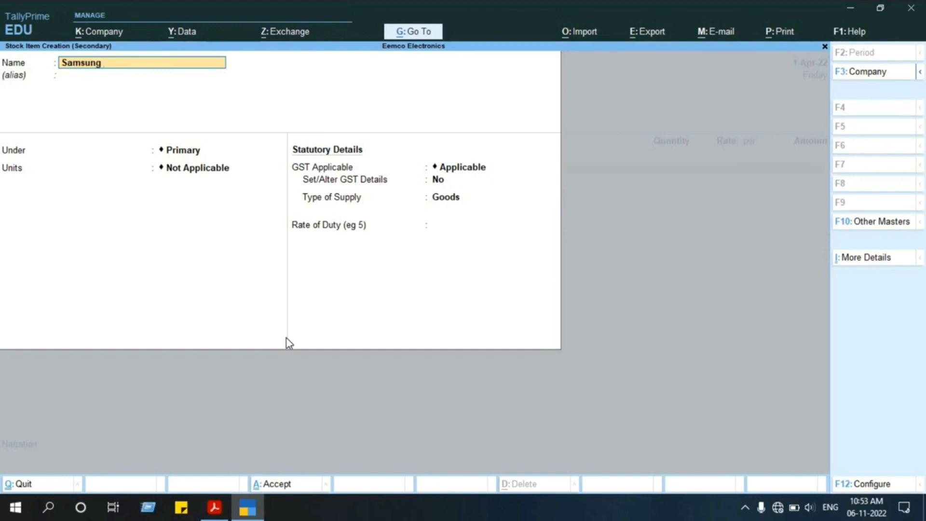
pyautogui.press('Return')
pyautogui.press('Return')
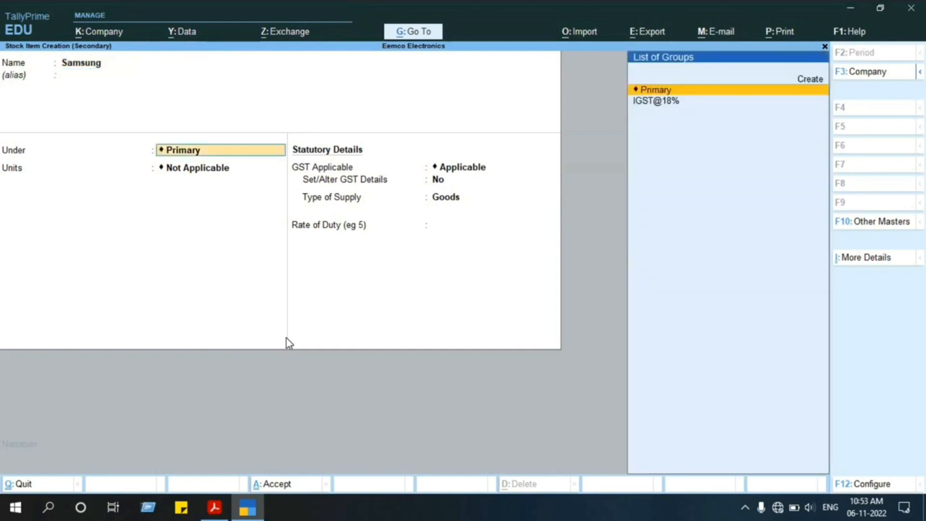
pyautogui.press('Down')
pyautogui.press('Return')
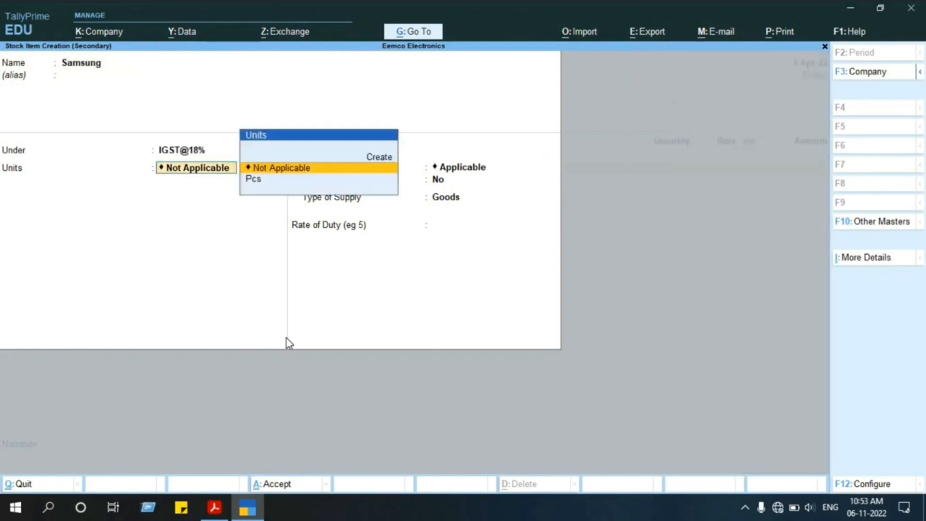
pyautogui.press('Down')
pyautogui.press('Return')
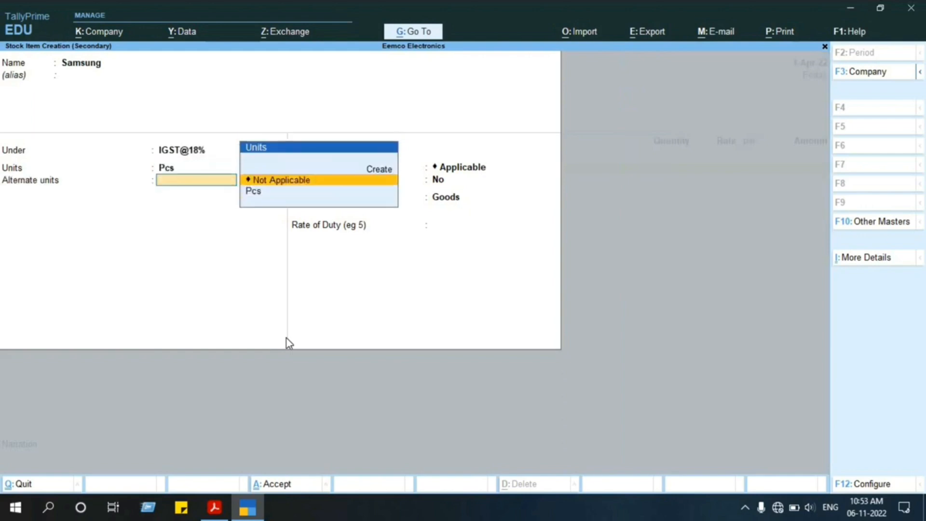
# Return to the item's group, open the stock group for alteration, and leave it without saving changes.
pyautogui.press('BackSpace')
pyautogui.press('BackSpace')
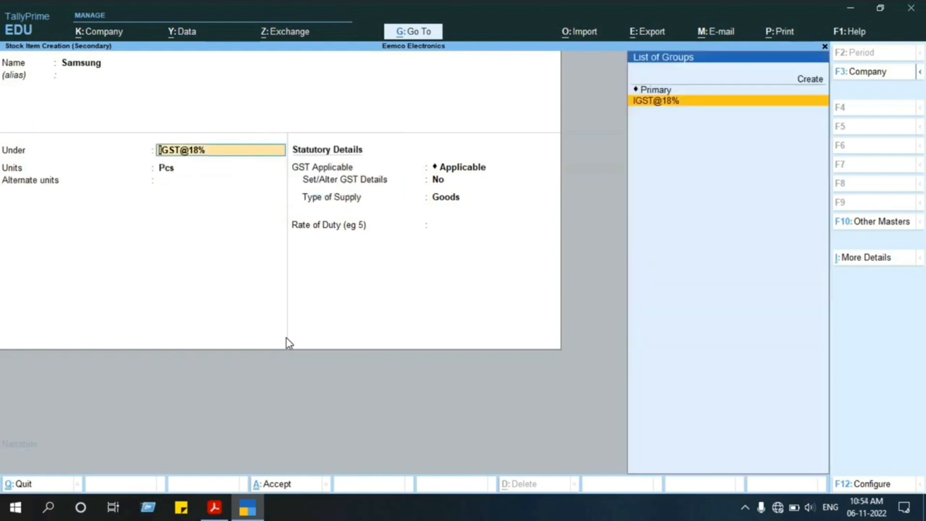
pyautogui.hotkey('ctrl', 'Return')
pyautogui.press('Escape')
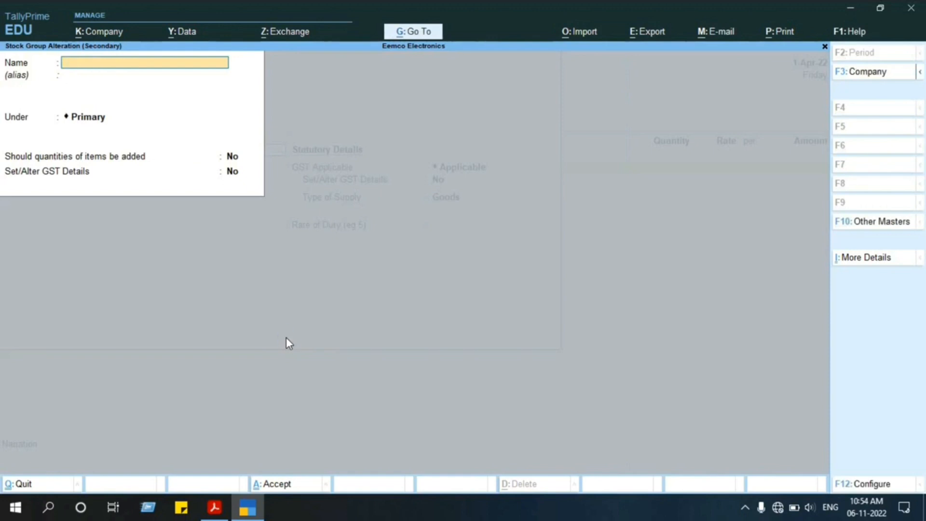
pyautogui.press('Escape')
pyautogui.press('y')
pyautogui.press('Return')
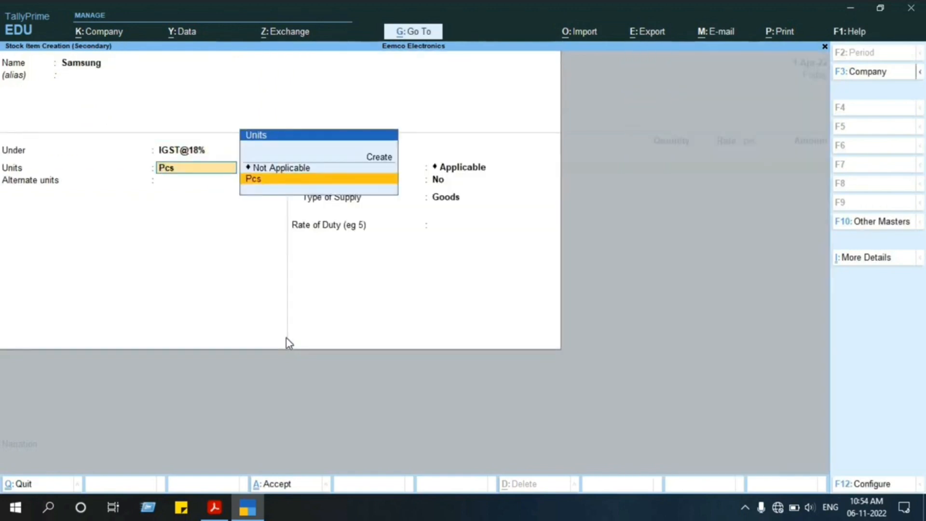
# Keep Pcs as the item's unit and set its alternate units to Not Applicable.
pyautogui.press('Return')
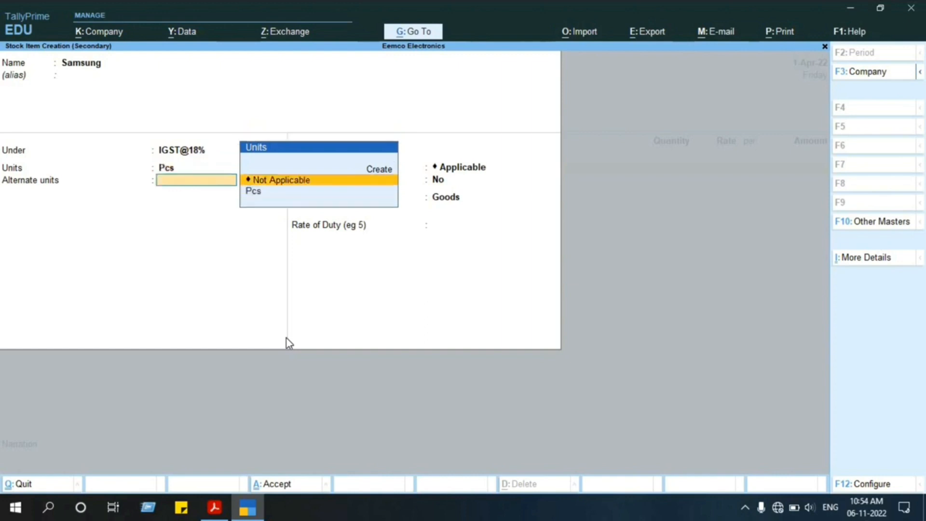
pyautogui.press('Return')
pyautogui.press('Return')
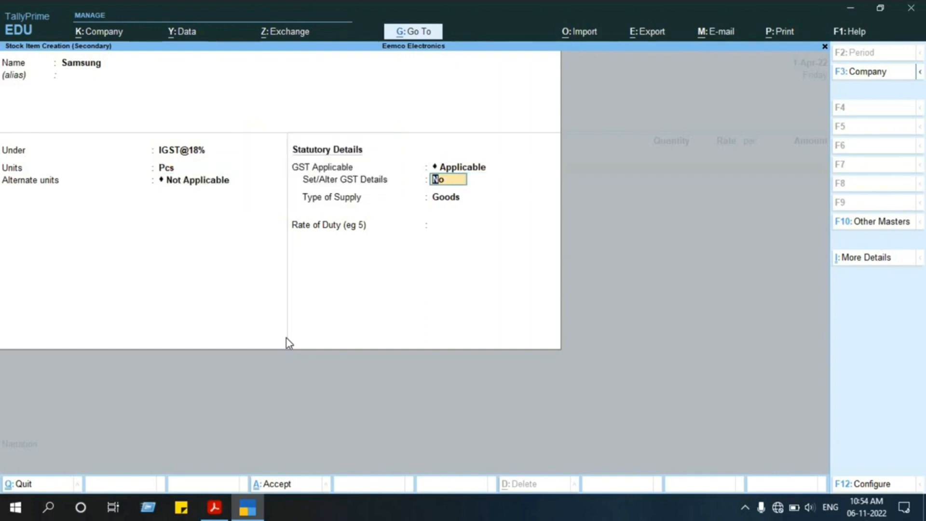
# Turn on GST details for the Samsung item and review the GST details configuration without changing it.
pyautogui.press('y')
pyautogui.press('Return')
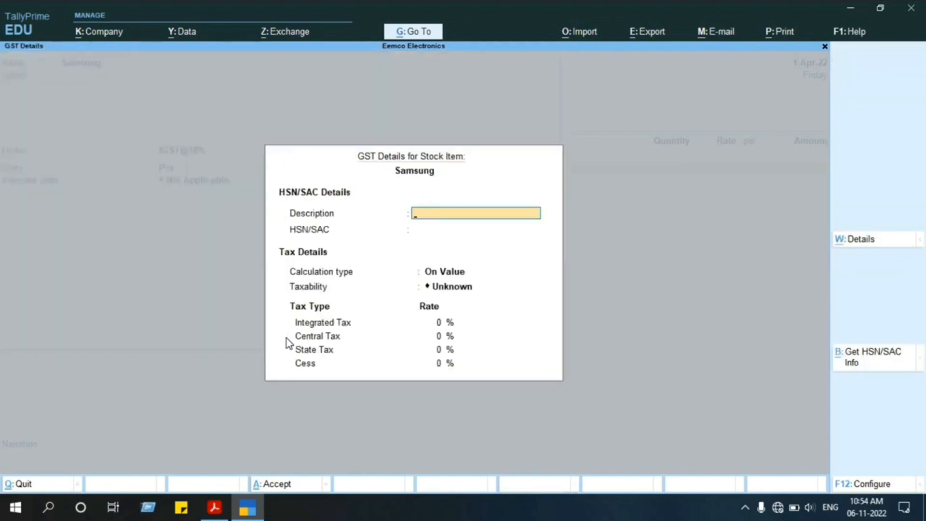
pyautogui.press('F12')
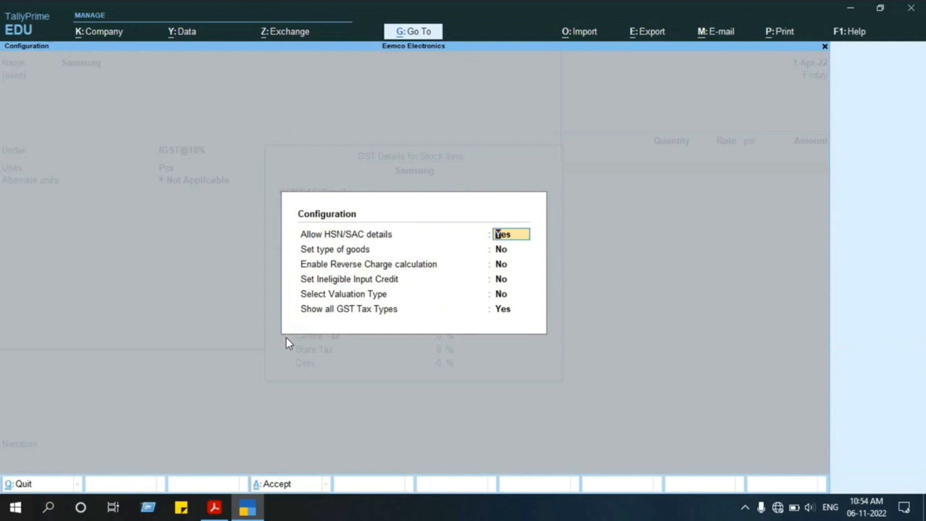
pyautogui.press('Escape')
pyautogui.press('Escape')
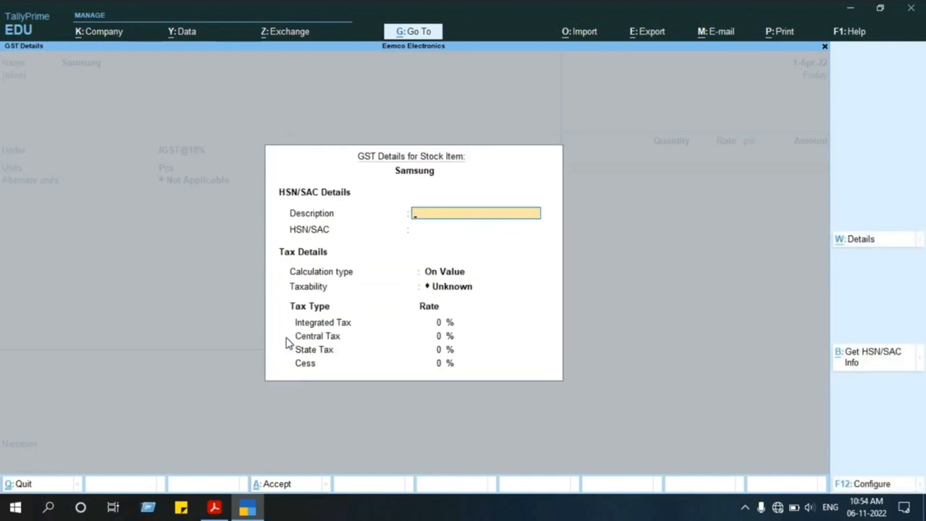
# Enter Samsung as the item's HSN/SAC description and 40125265 as its HSN/SAC code.
pyautogui.write('Samsung')
pyautogui.press('Return')
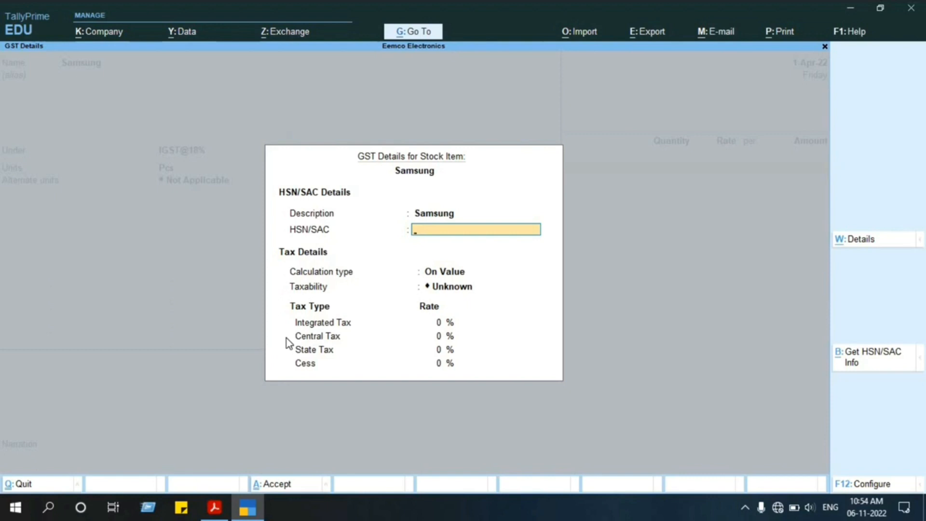
pyautogui.write('40125265')
pyautogui.press('Return')
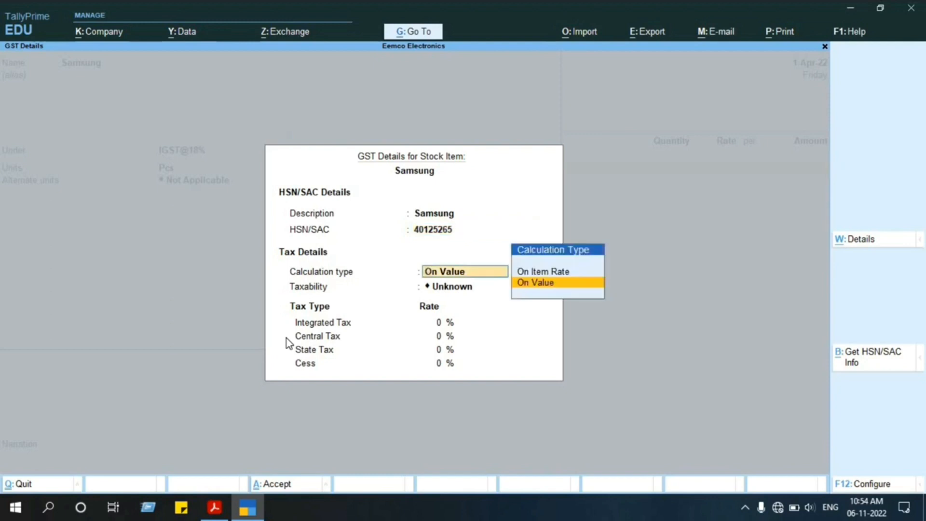
# Keep the tax calculation type as On Value and set the item's taxability to Taxable.
pyautogui.press('Return')
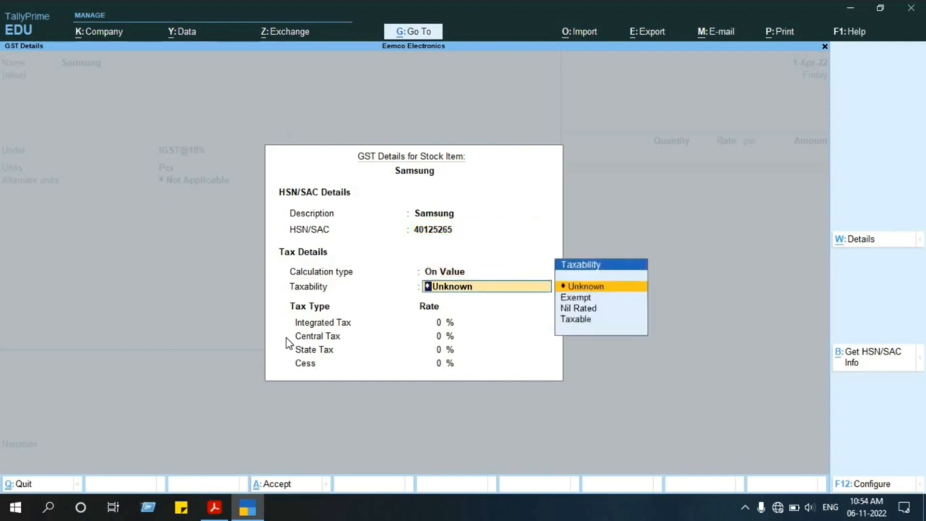
pyautogui.press('Down')
pyautogui.press('Down')
pyautogui.press('Down')
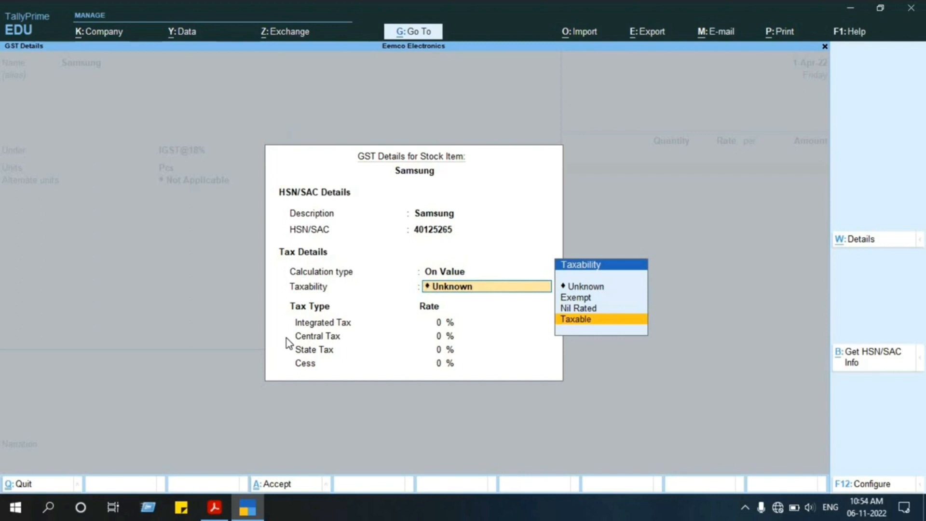
pyautogui.press('Up')
pyautogui.press('Up')
pyautogui.press('Down')
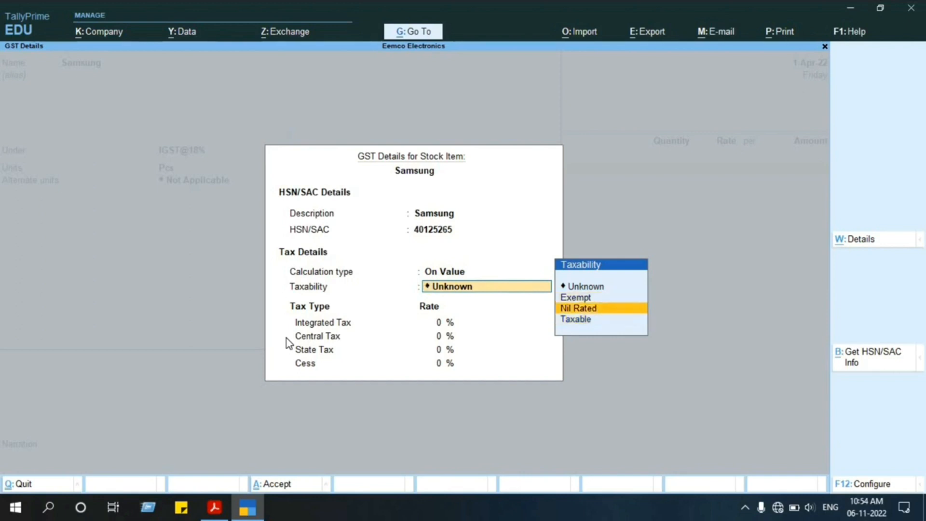
pyautogui.press('Down')
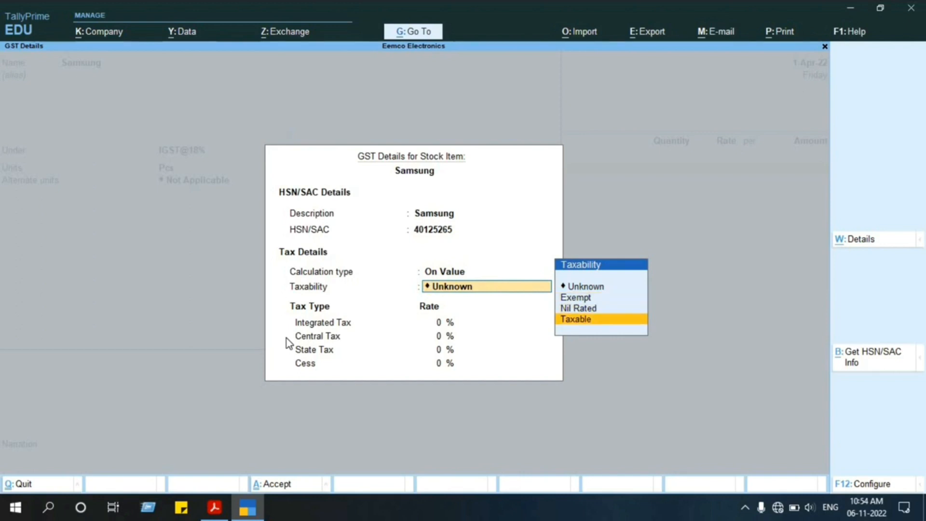
pyautogui.press('Return')
# Set the integrated tax rate to 18% and accept the remaining rates to complete the GST details.
pyautogui.write('18')
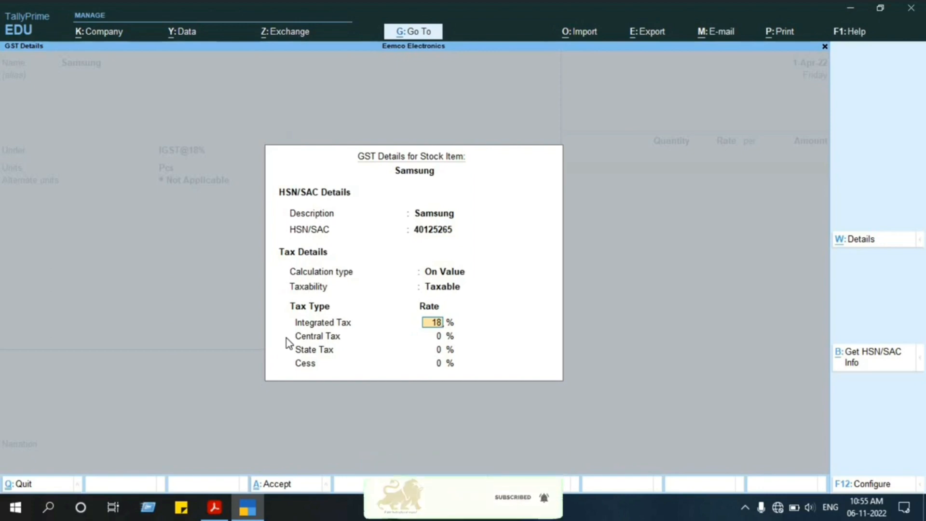
pyautogui.press('Return')
pyautogui.press('Return')
pyautogui.press('Return')
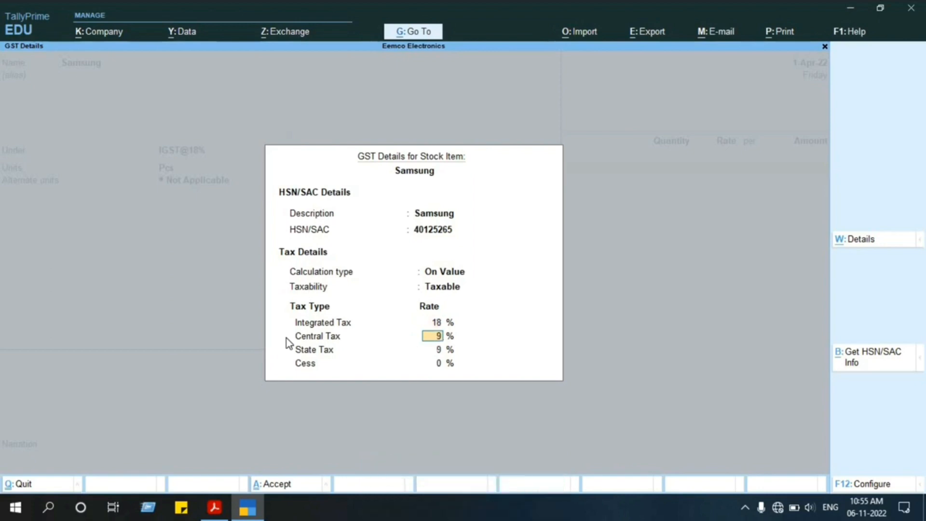
pyautogui.press('Return')
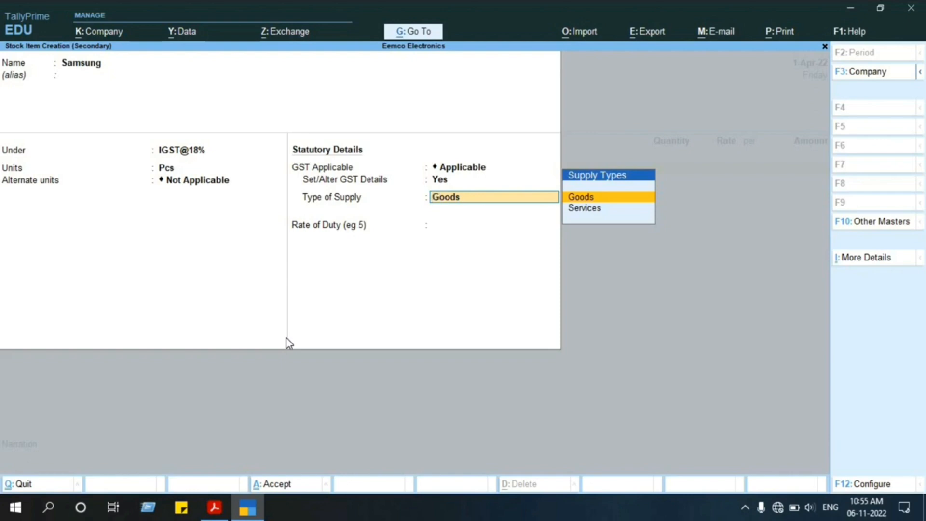
# Keep Goods as the type of supply, leave the rate of duty blank, and save the Samsung stock item.
pyautogui.press('Return')
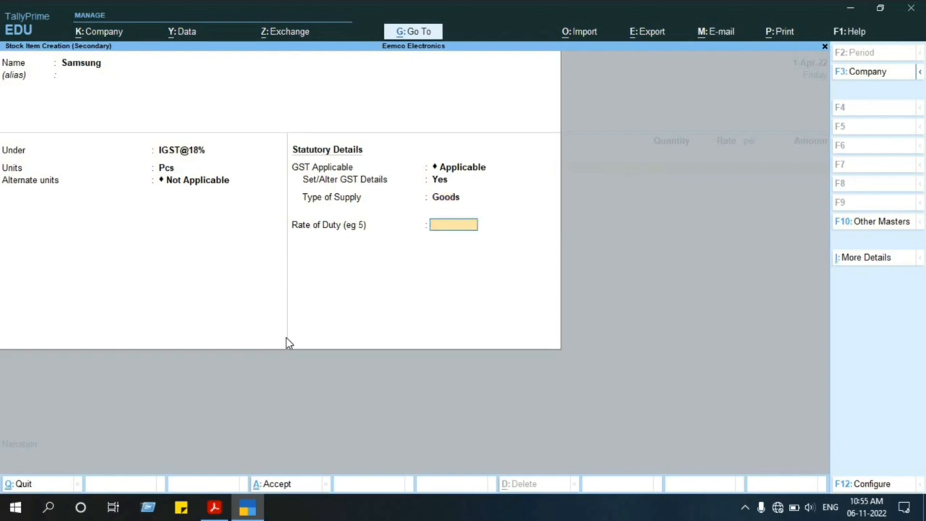
pyautogui.press('Return')
pyautogui.press('Return')
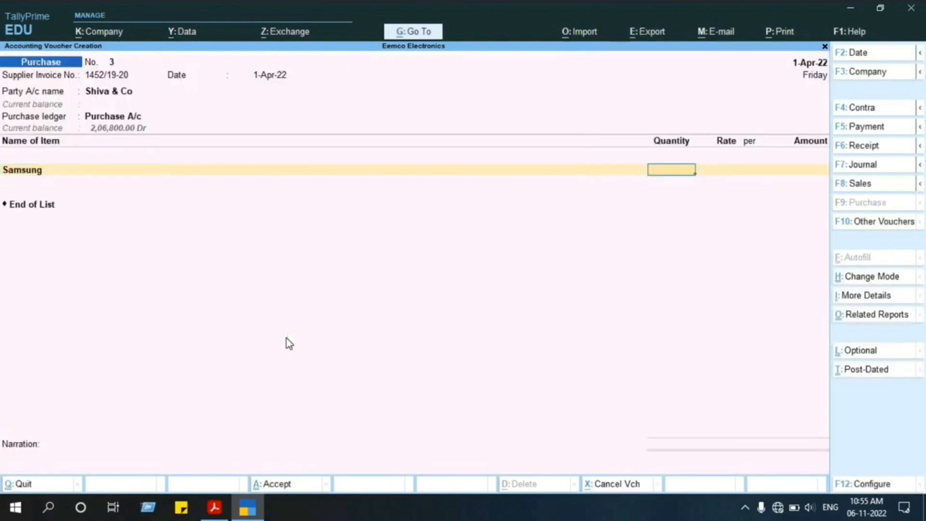
# Fill in the Samsung line with a quantity of 5 Pcs at a rate of 10,000 per piece.
pyautogui.write('5')
pyautogui.press('Return')
pyautogui.write('10')
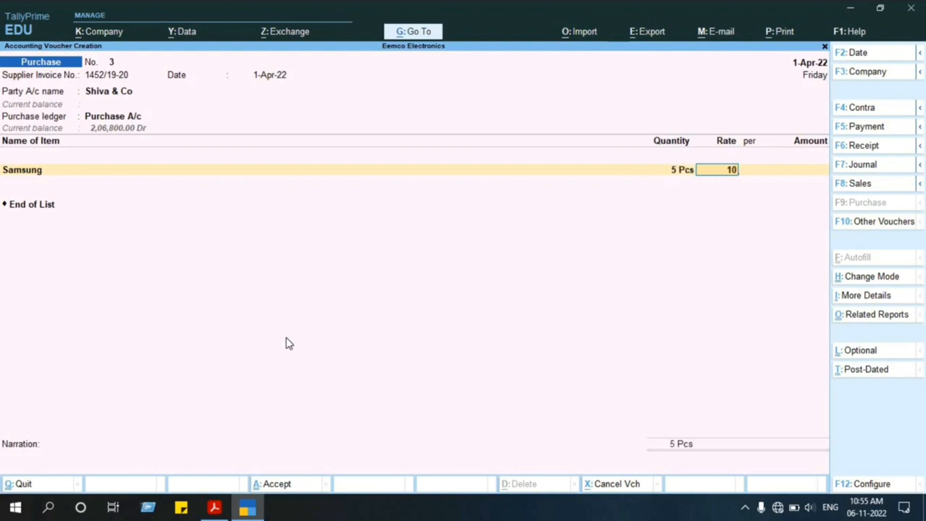
pyautogui.write(',00000')
pyautogui.press('Return')
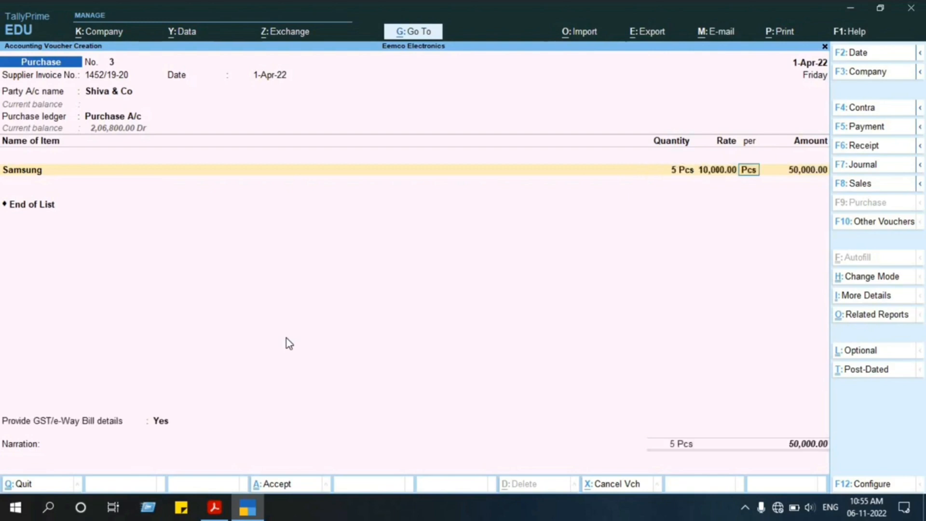
pyautogui.press('Return')
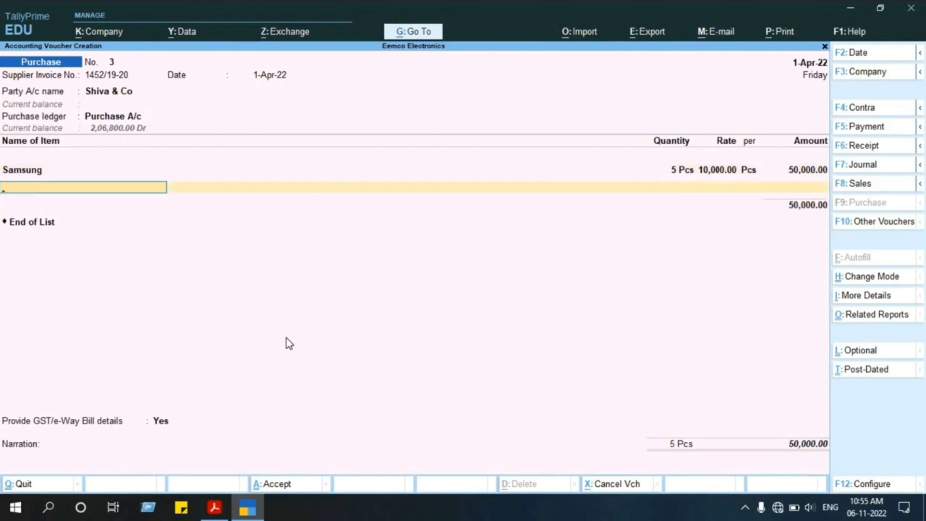
# End the item list after Samsung and move on to choosing an additional ledger.
pyautogui.press('Return')
pyautogui.press('Down')
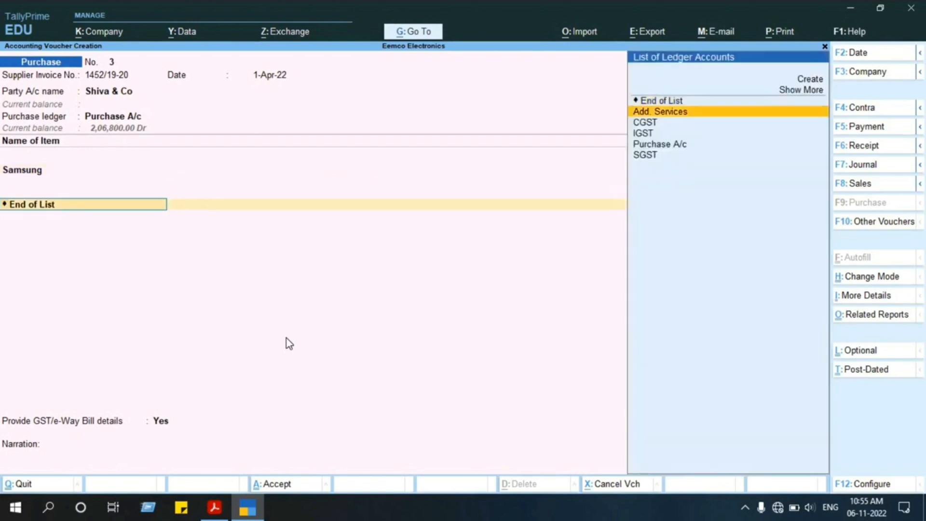
pyautogui.press('BackSpace')
pyautogui.press('Return')
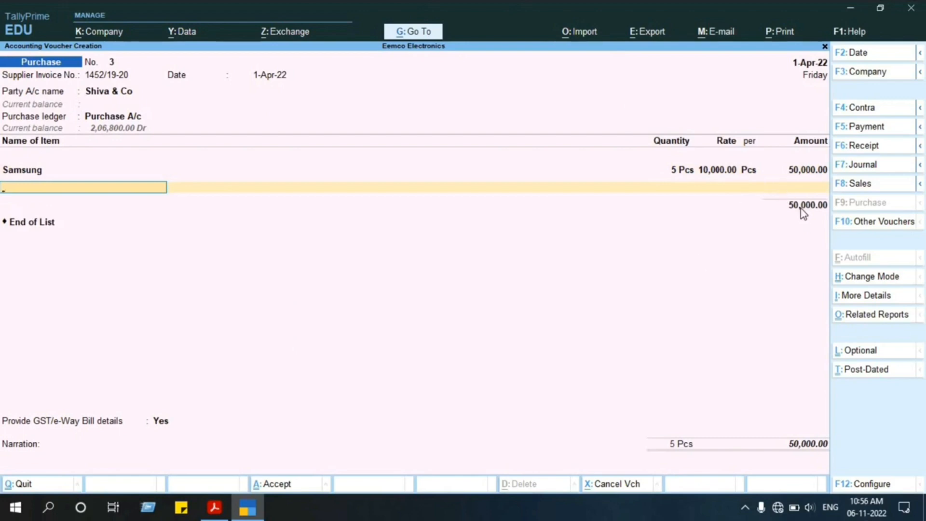
pyautogui.press('Return')
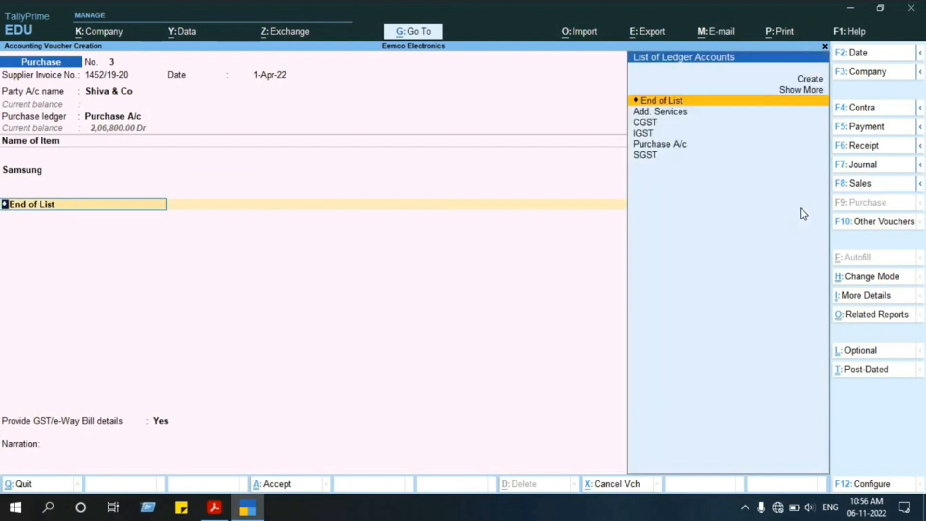
# Try CGST and IGST in turn as the ledger below the Samsung item, leaving the amount blank.
pyautogui.press('Down')
pyautogui.press('Down')
pyautogui.press('Return')
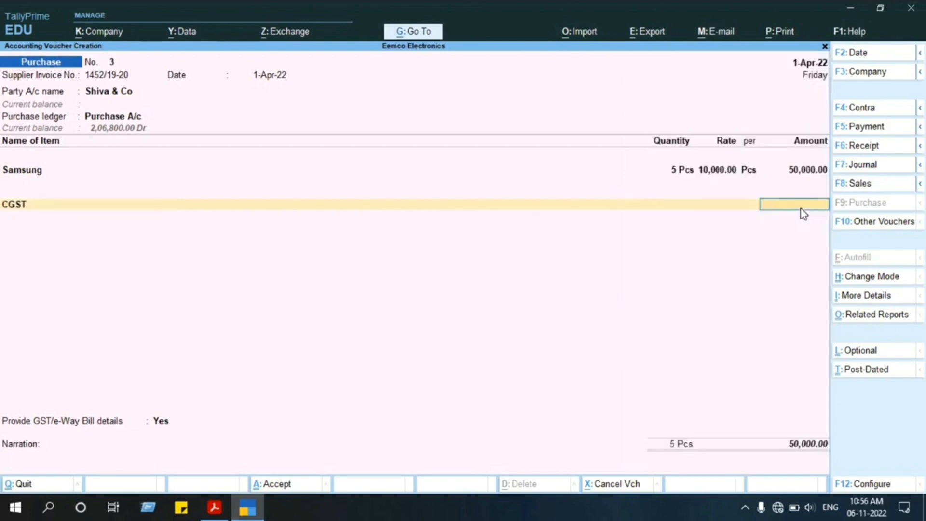
pyautogui.press('BackSpace')
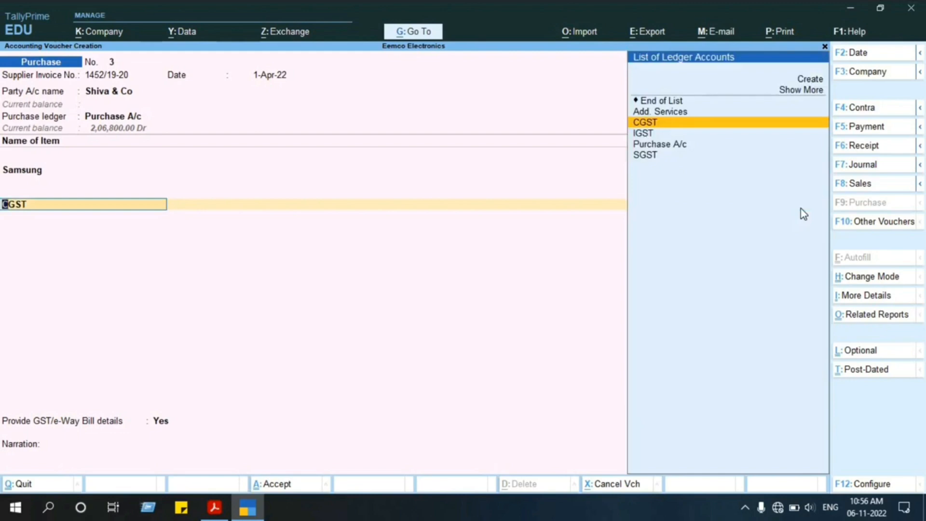
pyautogui.press('Down')
pyautogui.press('Return')
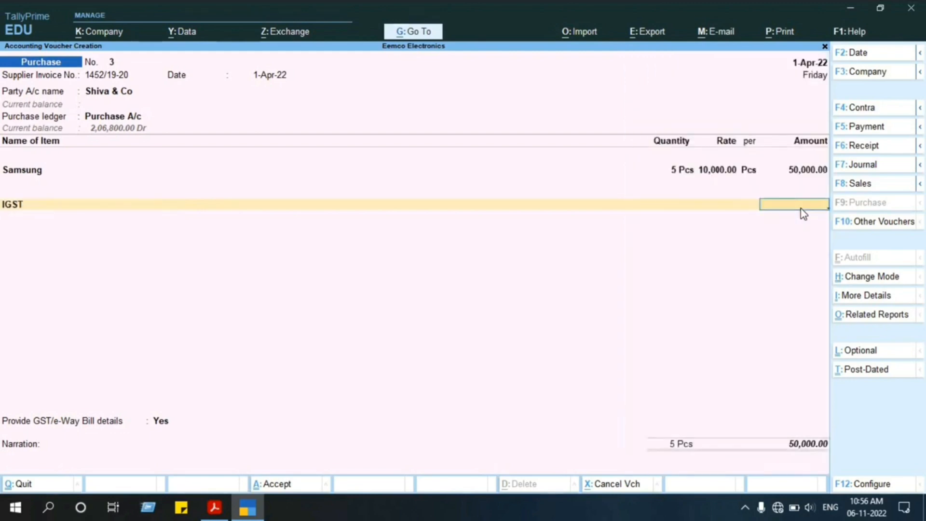
pyautogui.press('BackSpace')
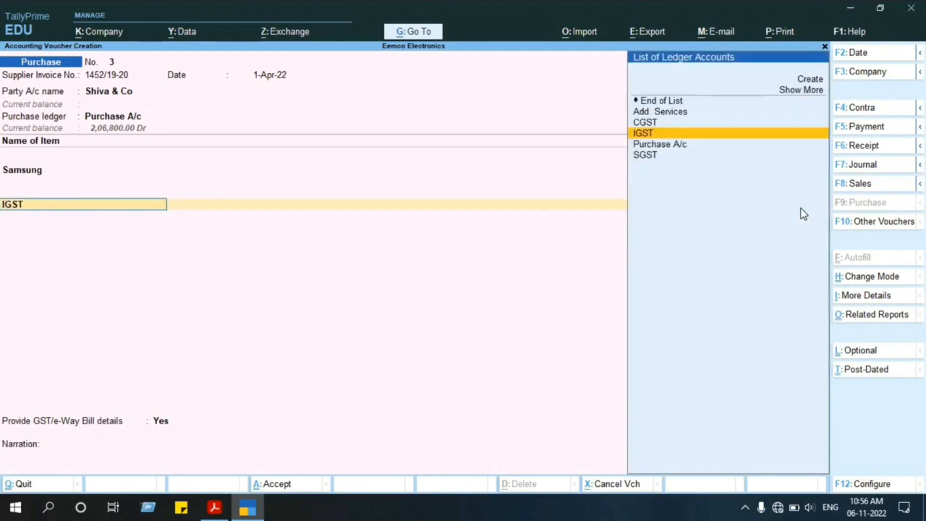
pyautogui.press('Up')
pyautogui.press('Return')
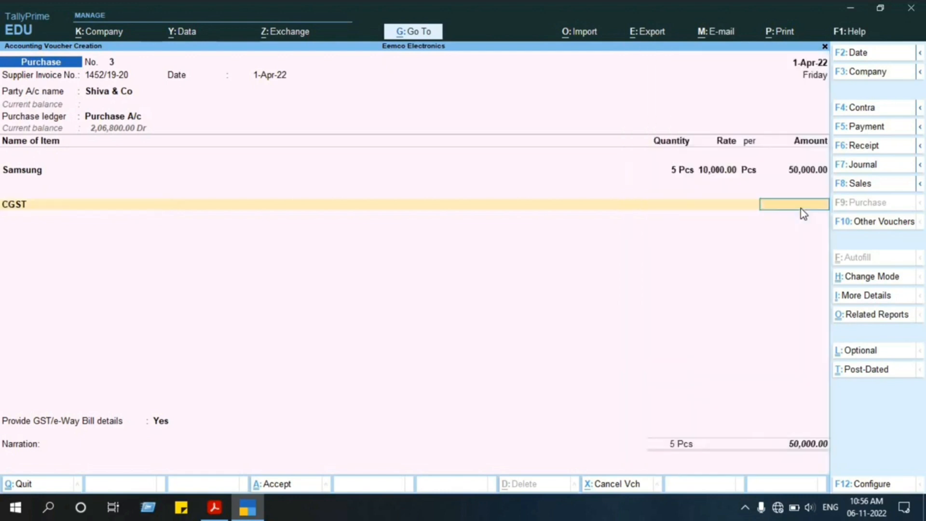
pyautogui.press('Up')
pyautogui.press('Return')
# End the ledger list without adding a tax ledger and set Provide GST/e-Way Bill details to No.
pyautogui.press('Return')
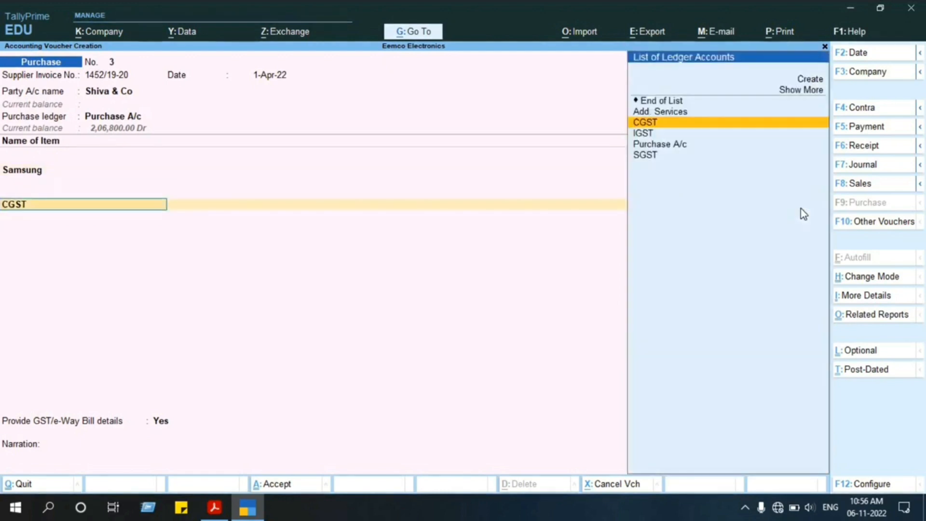
pyautogui.press('Up')
pyautogui.press('Up')
pyautogui.press('Return')
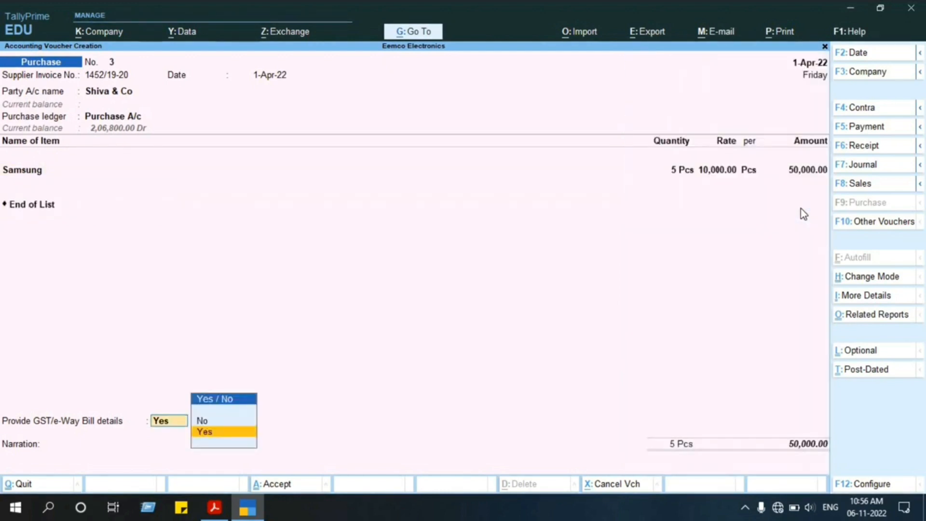
pyautogui.press('Up')
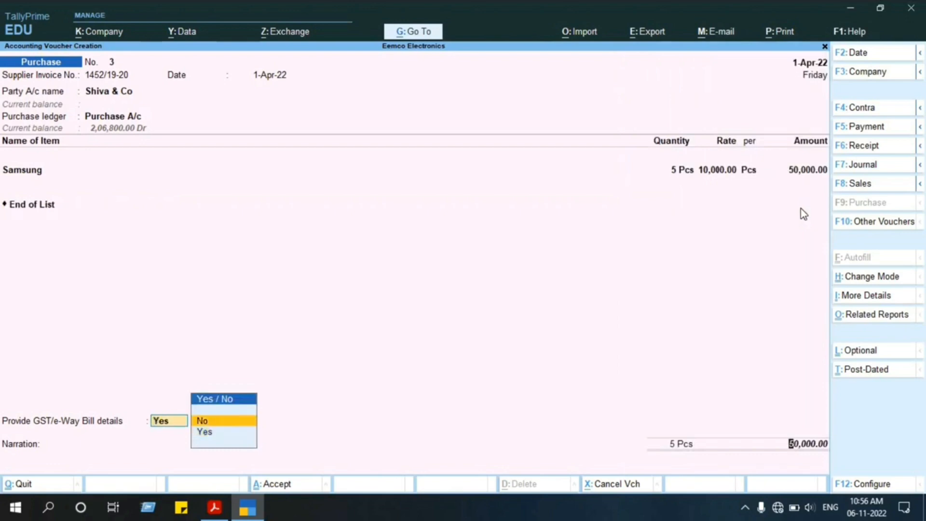
pyautogui.press('Return')
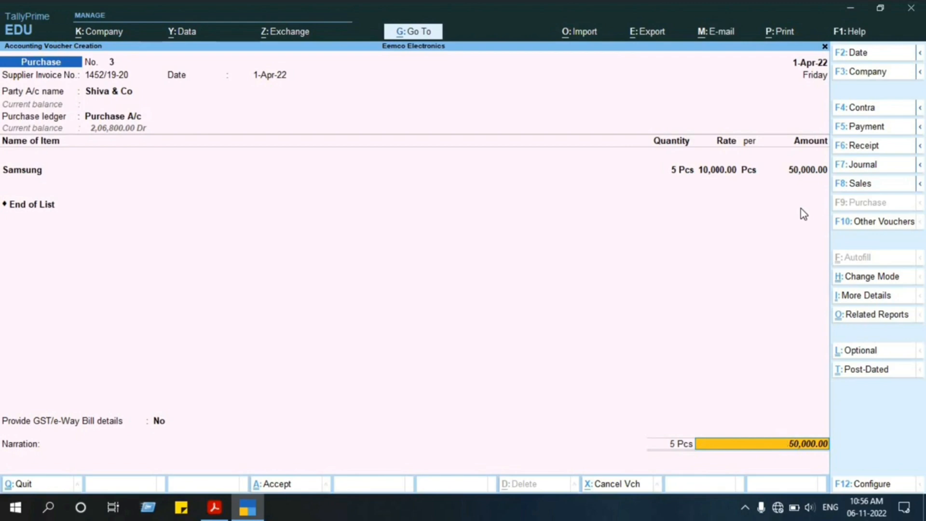
# Accept Shiva & Co's bill-wise details as a New Ref under the supplier invoice number, with 30 days' credit for 50,000.00 Cr.
pyautogui.press('Return')
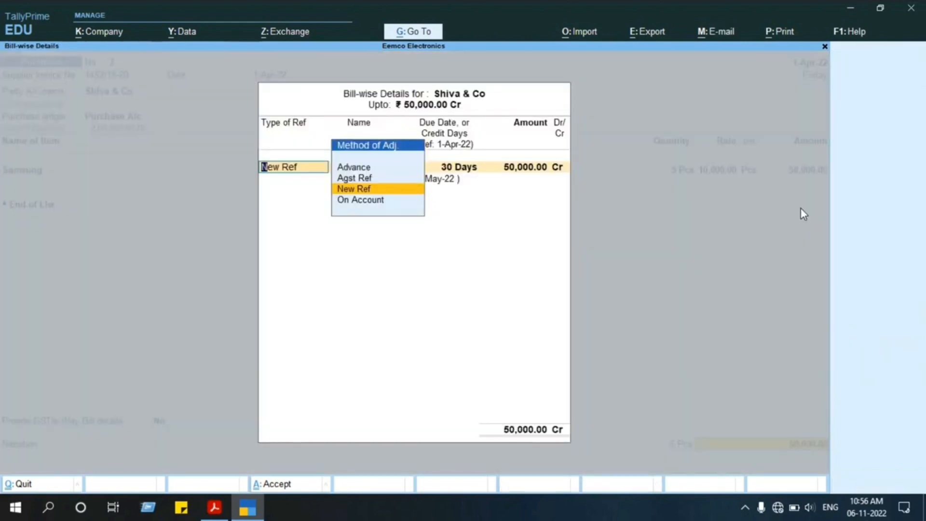
pyautogui.press('Return')
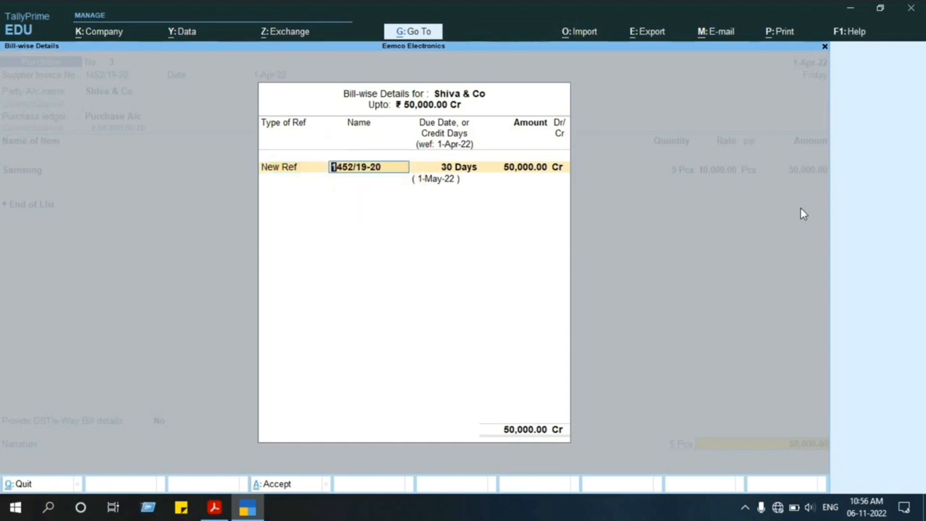
pyautogui.press('Return')
pyautogui.press('Return')
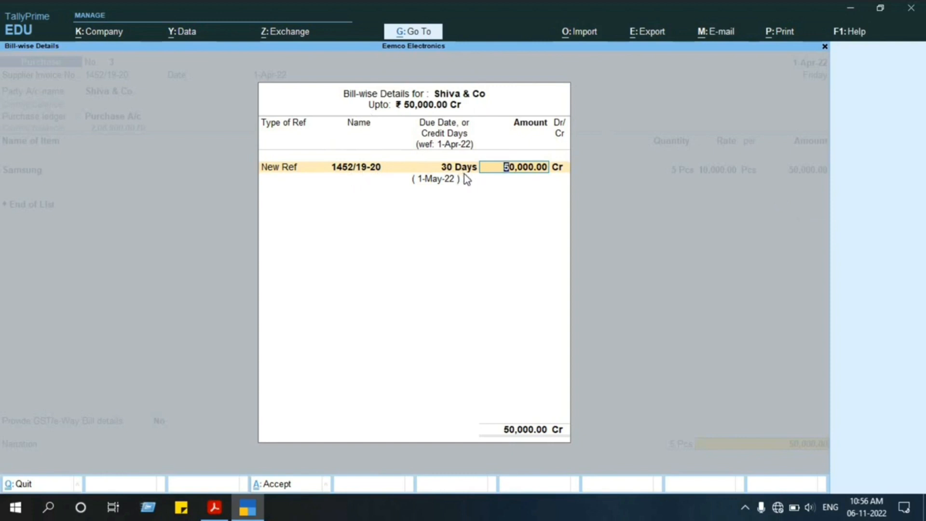
pyautogui.press('Return')
pyautogui.press('Return')
pyautogui.press('Return')
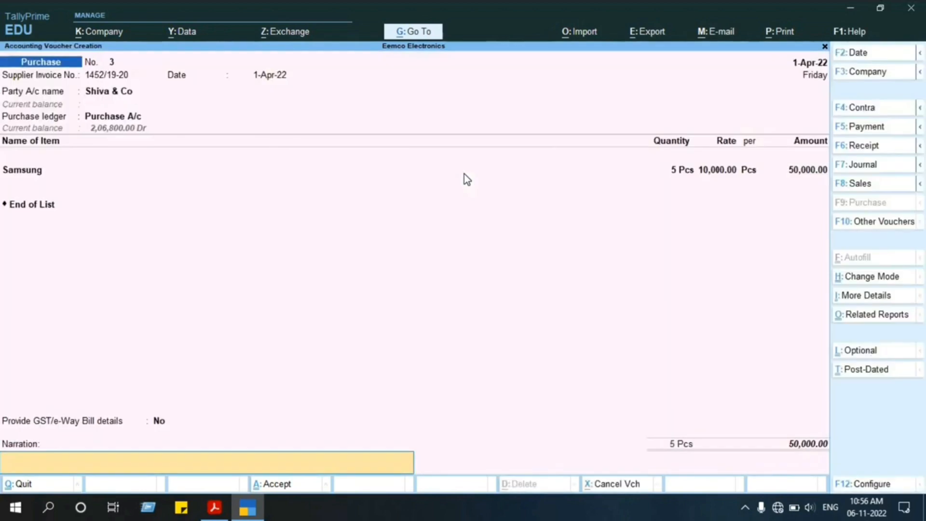
# Save the Shiva & Co purchase voucher without a narration and reopen it for alteration.
pyautogui.press('Return')
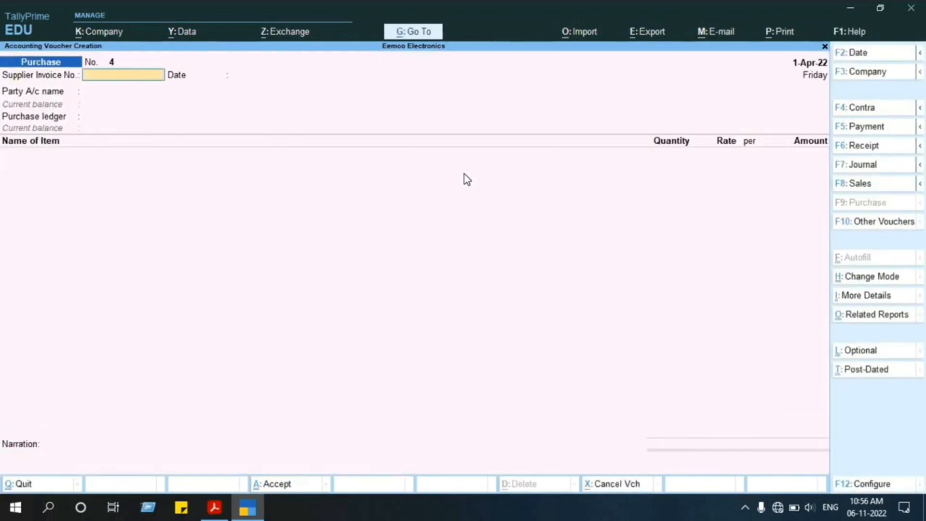
pyautogui.press('pageup')
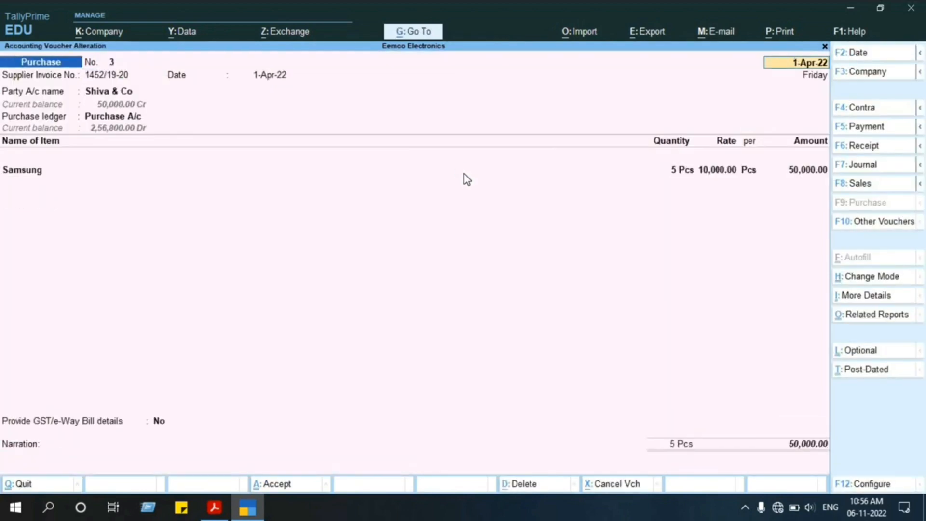
# Check the supplier's bill in the PDF, and go through the Shiva & Co purchase voucher keeping its party details and Samsung item line.
pyautogui.hotkey('alt', 'Tab')
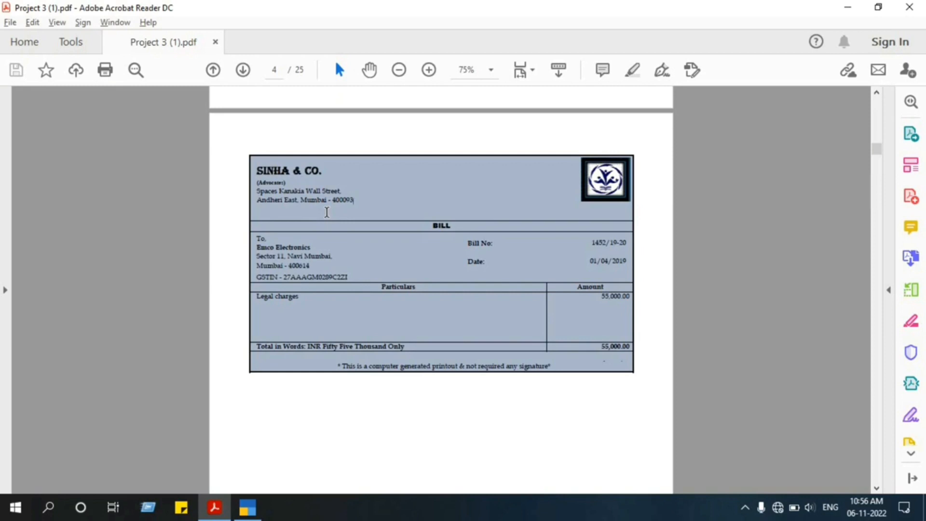
pyautogui.hotkey('alt', 'Tab')
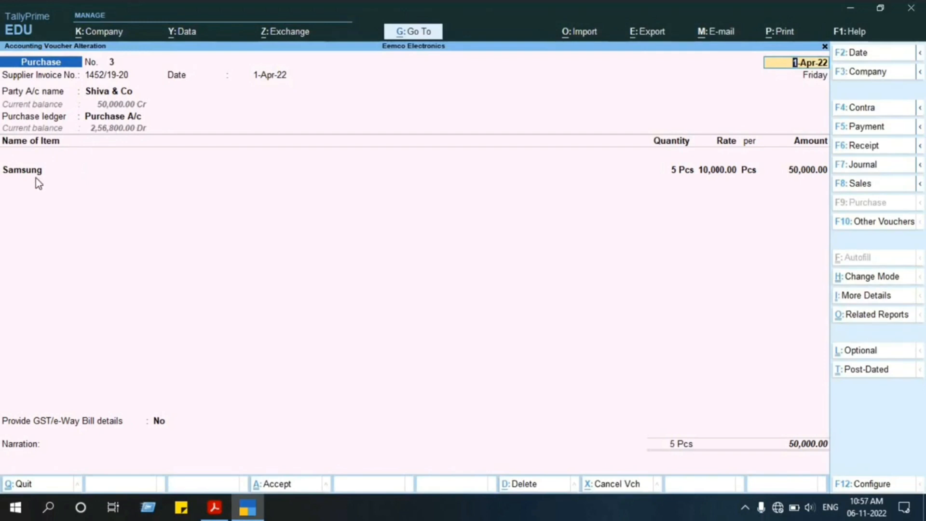
pyautogui.press('Return')
pyautogui.press('Return')
pyautogui.press('Return')
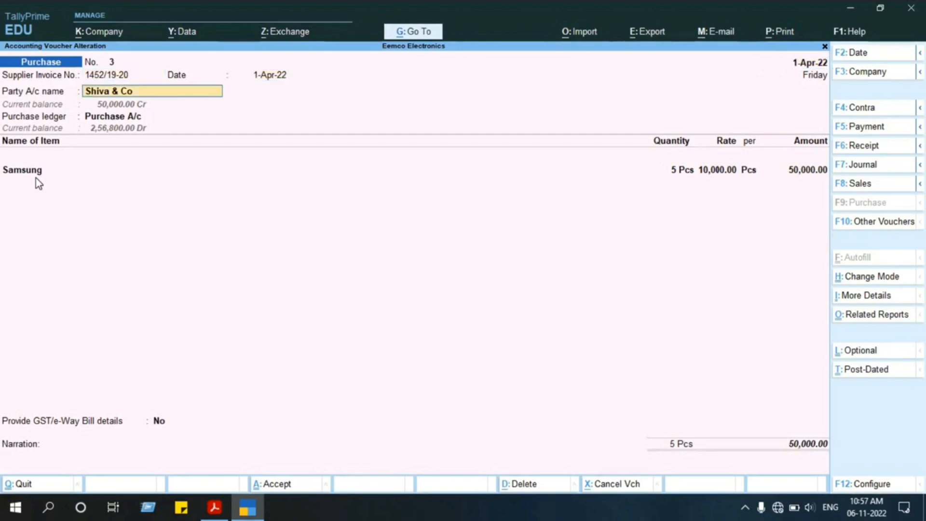
pyautogui.press('Return')
pyautogui.press('Return')
pyautogui.press('Return')
pyautogui.hotkey('ctrl', 'a')
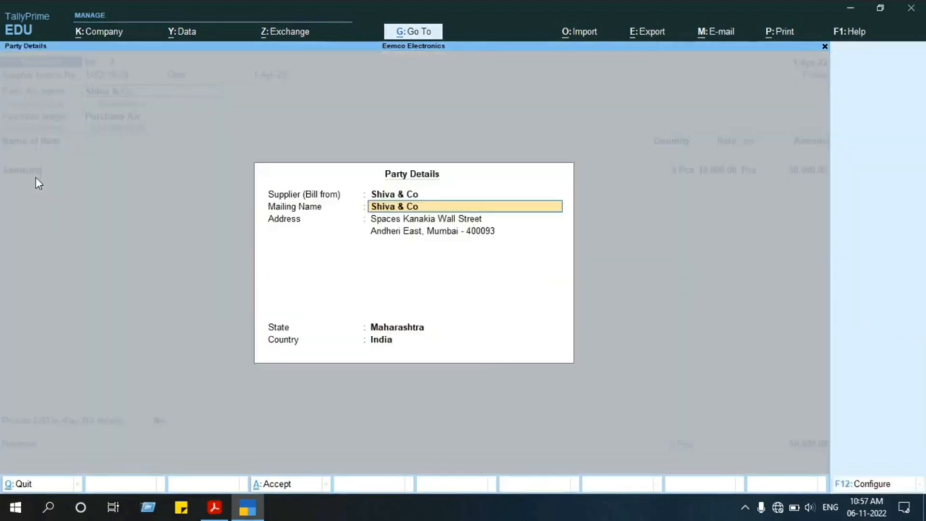
pyautogui.press('Return')
pyautogui.press('Return')
pyautogui.hotkey('ctrl', 'a')
# Keep Provide GST/e-Way Bill details at No, save the Shiva & Co voucher without a narration, and quit voucher creation.
pyautogui.press('Return')
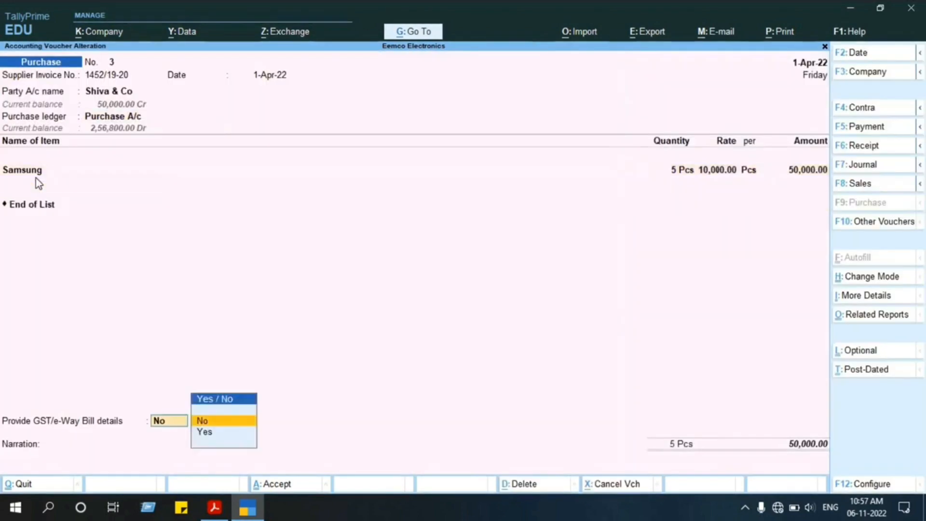
pyautogui.press('Return')
pyautogui.press('Return')
pyautogui.hotkey('ctrl', 'a')
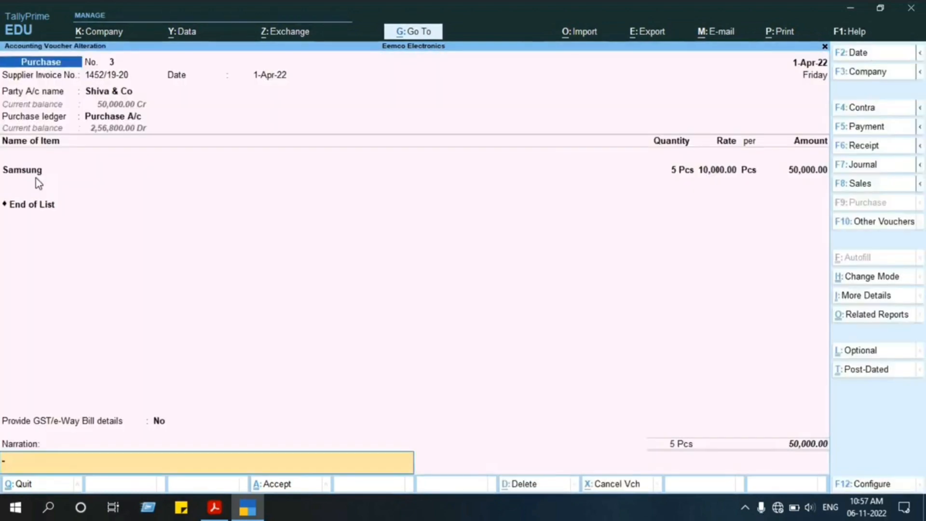
pyautogui.hotkey('ctrl', 'a')
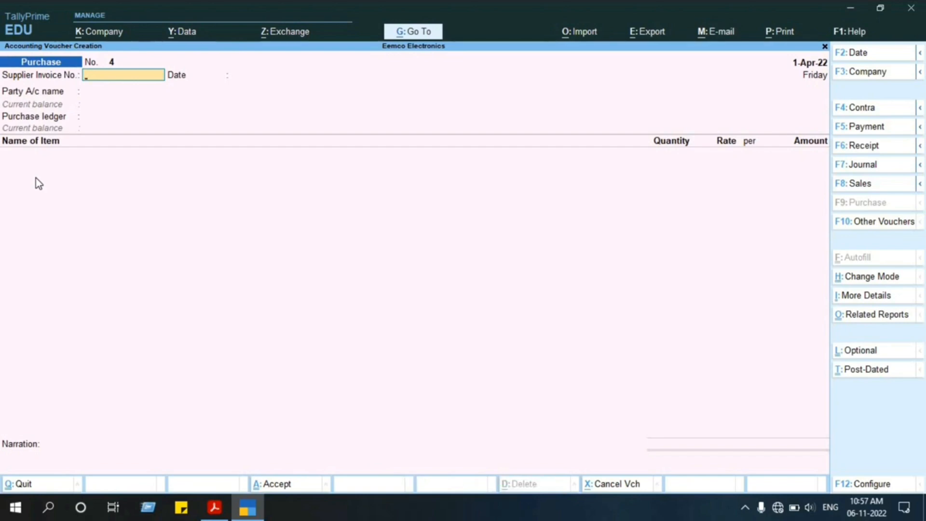
pyautogui.press('Escape')
pyautogui.press('y')
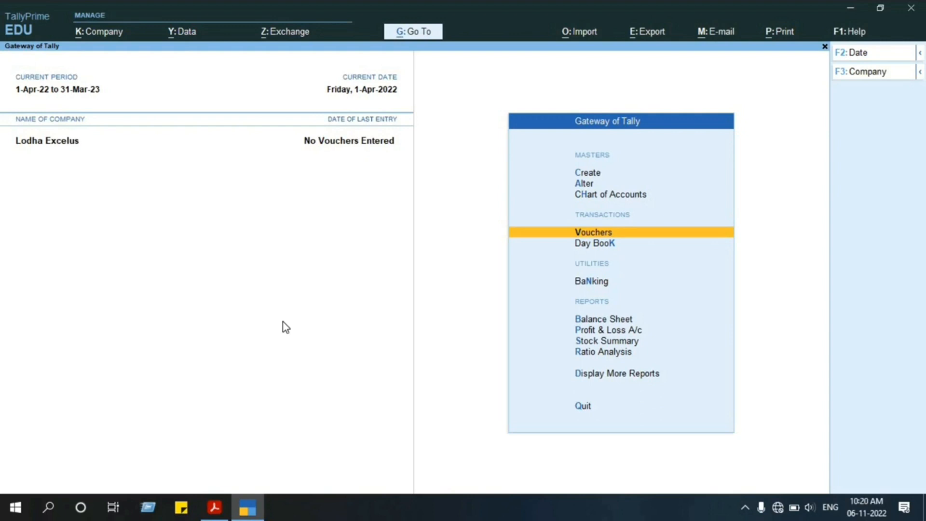
# Open voucher entry for the company Lodha Excelus and choose the Purchase voucher type.
pyautogui.press('Return')
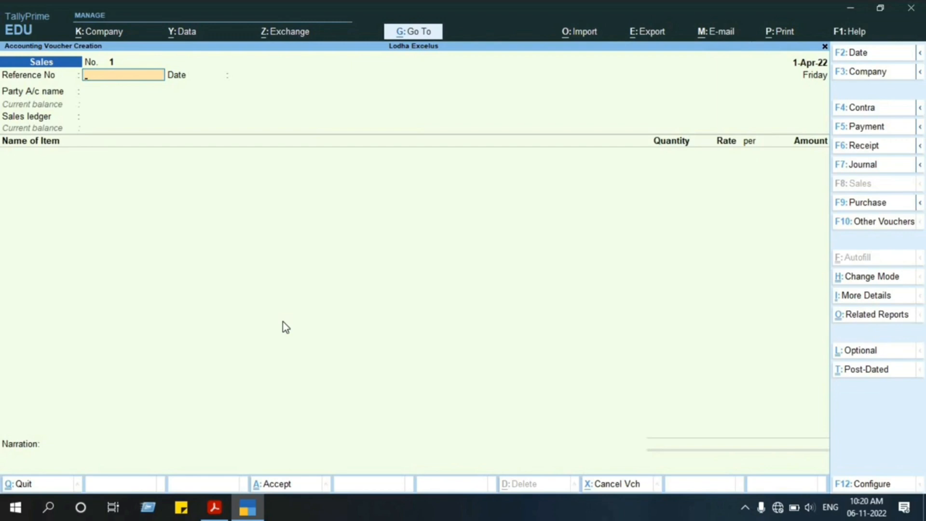
pyautogui.press('F9')
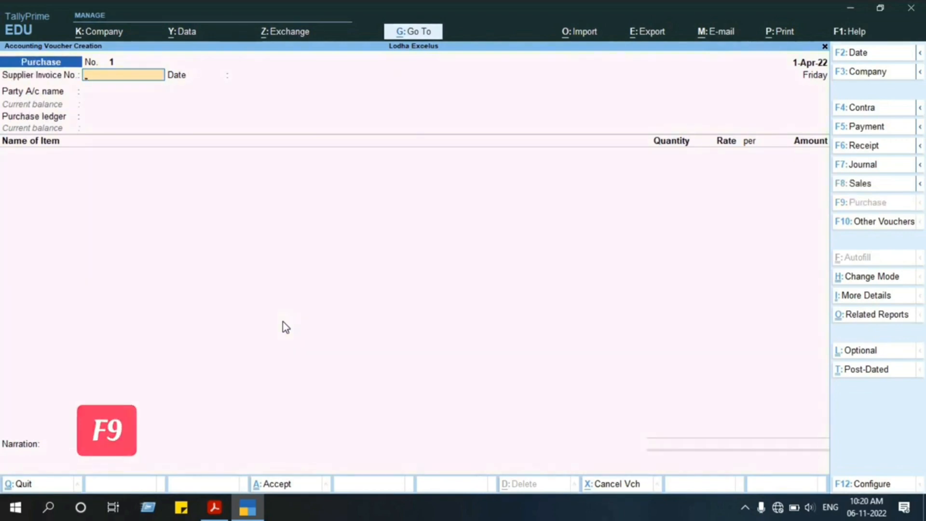
pyautogui.press('F10')
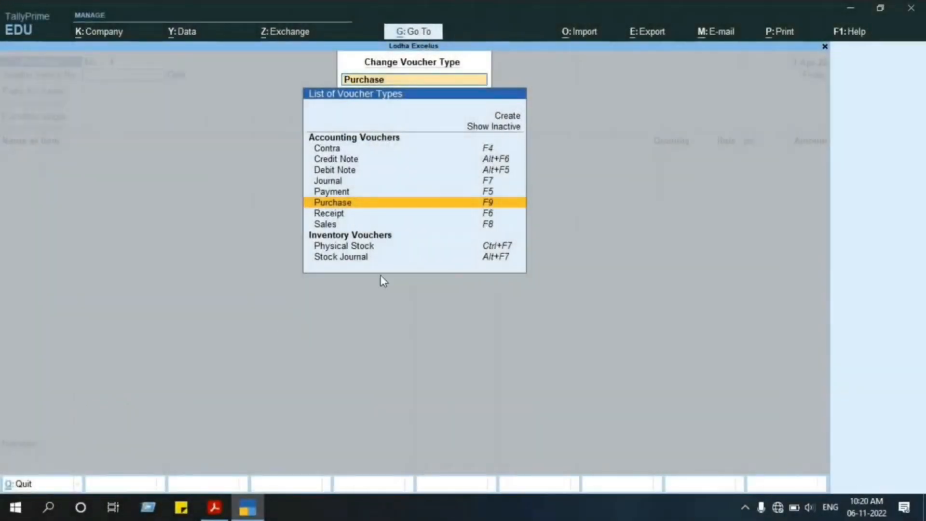
pyautogui.click(520, 199)
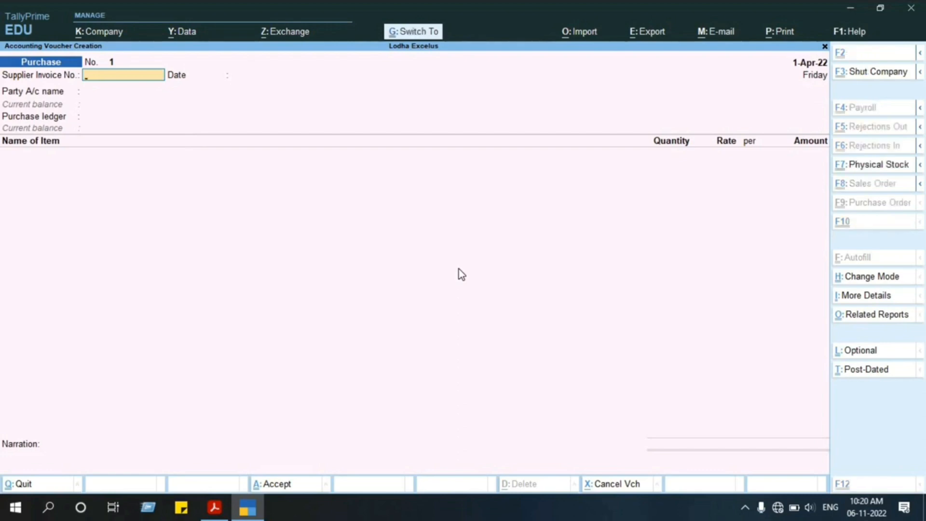
# Change the Lodha Excelus purchase voucher's mode from Item Invoice to Accounting Invoice.
pyautogui.hotkey('ctrl', 'h')
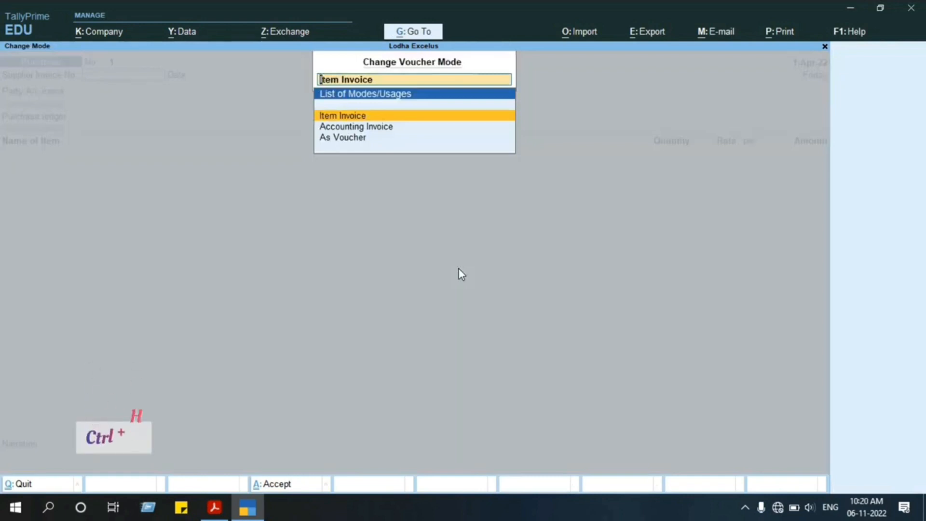
pyautogui.press('Down')
pyautogui.press('Return')
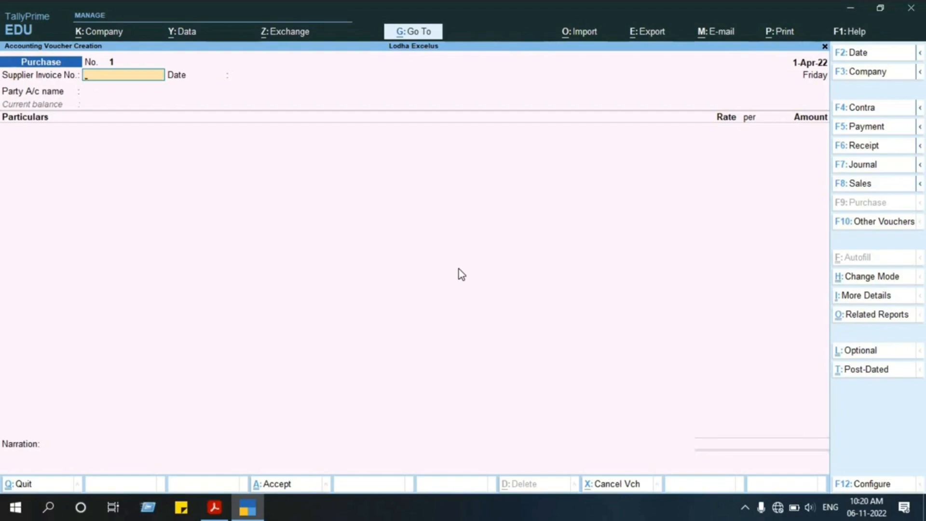
pyautogui.hotkey('ctrl', 'h')
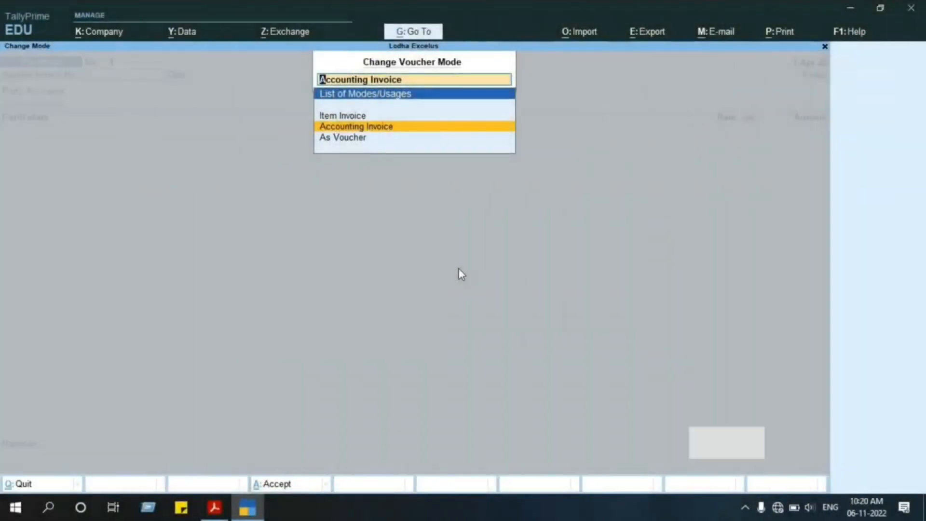
pyautogui.press('Return')
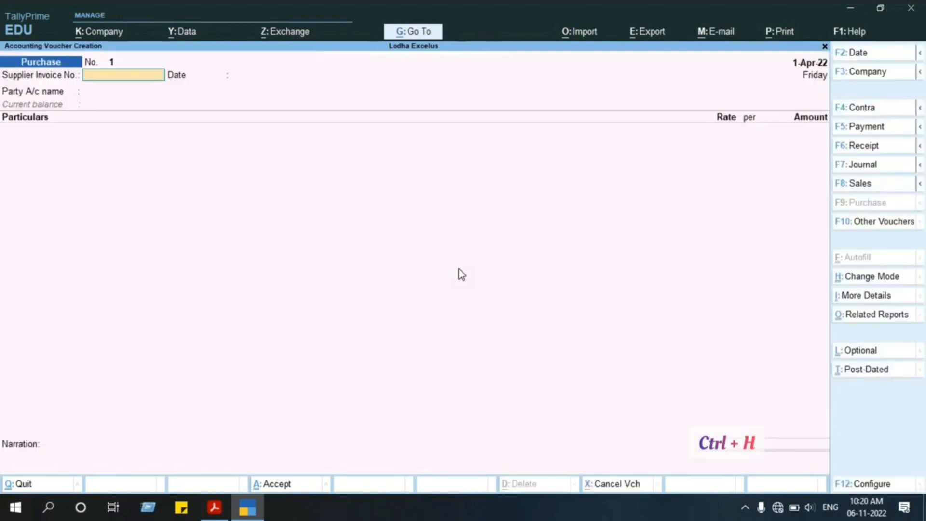
# Leave the supplier invoice number blank and start a new party ledger named Emco Electronics, copying the name from the PDF tax invoice.
pyautogui.hotkey('alt', 'Tab')
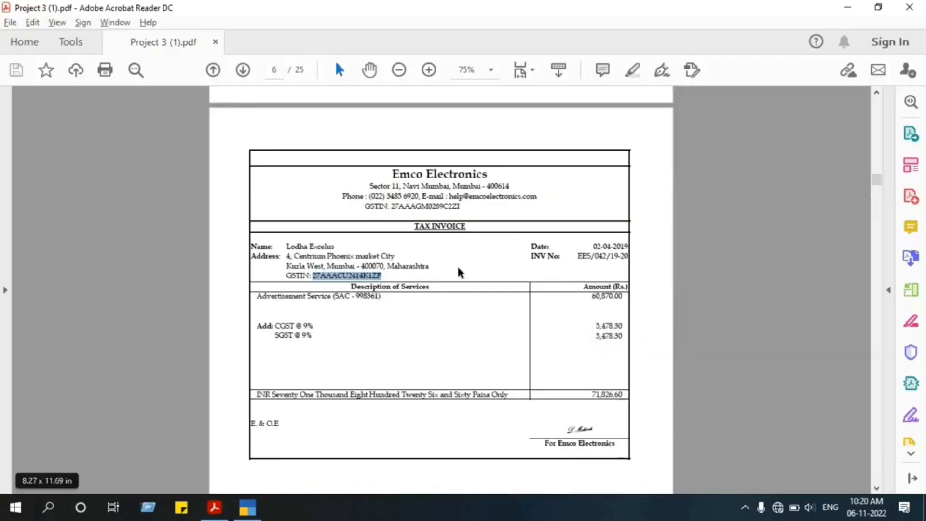
pyautogui.click(337, 362)
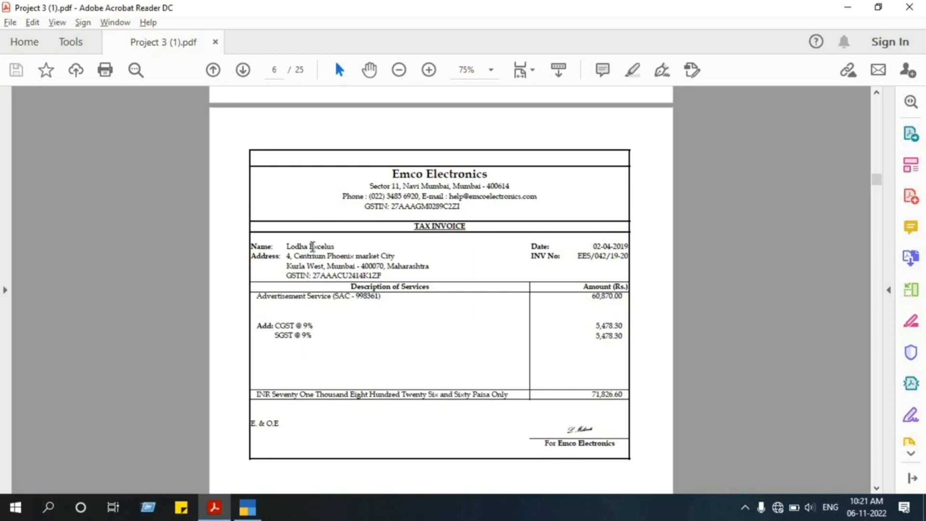
pyautogui.hotkey('alt', 'Tab')
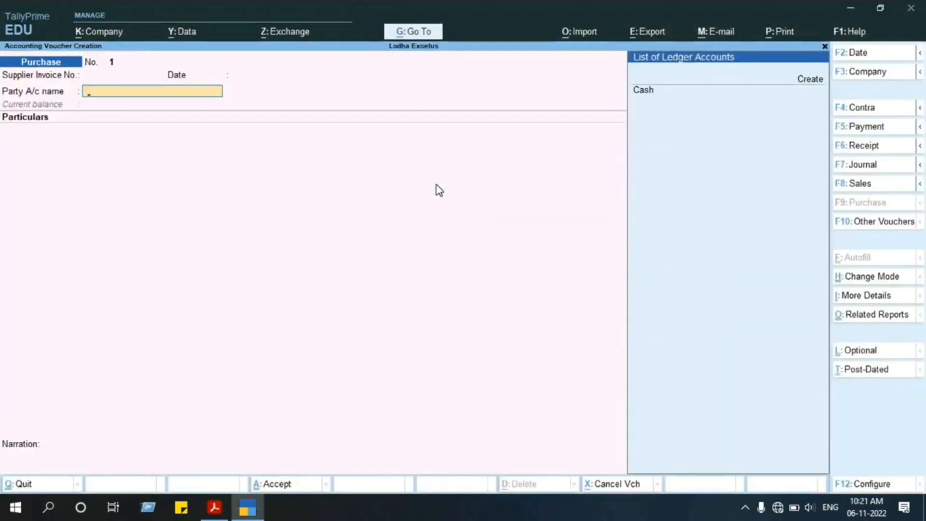
pyautogui.hotkey('alt', 'c')
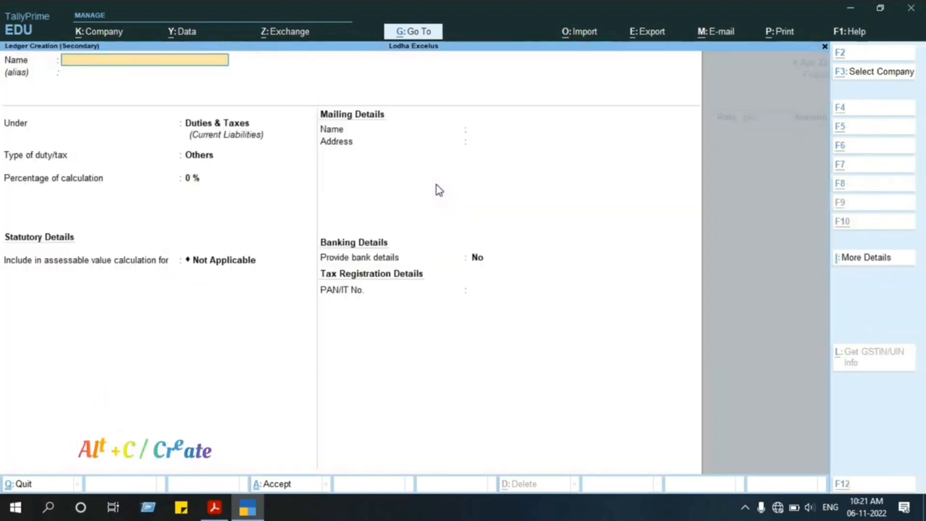
pyautogui.hotkey('alt', 'Tab')
pyautogui.hotkey('alt', 'Tab')
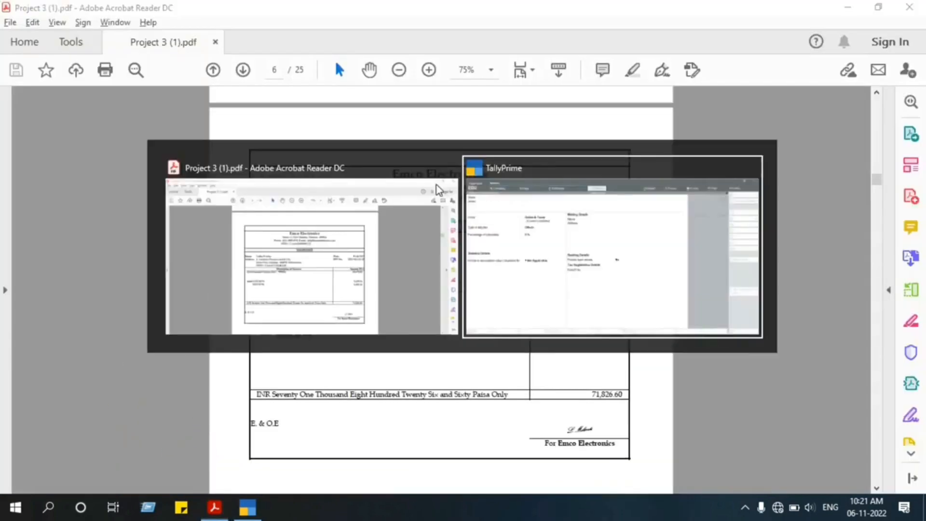
pyautogui.hotkey('alt', 'Tab')
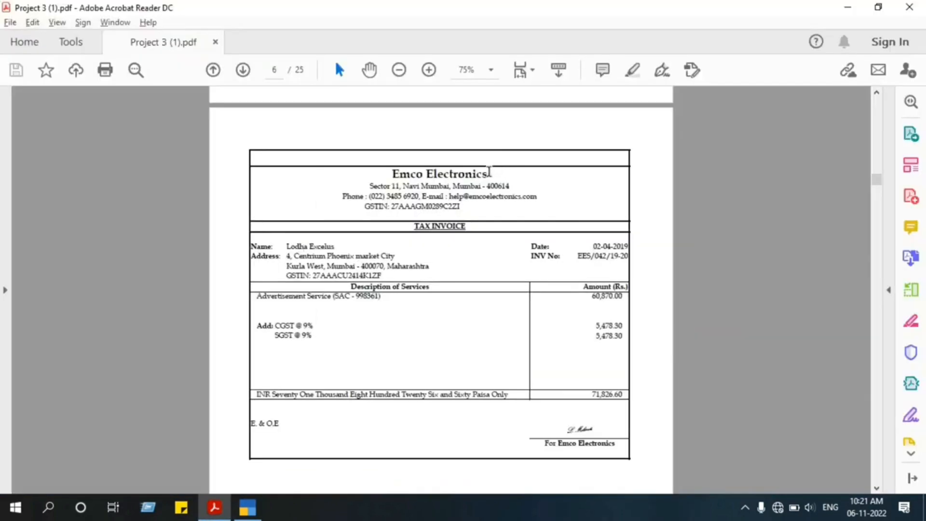
pyautogui.moveTo(487, 173); pyautogui.dragTo(384, 174)
pyautogui.hotkey('ctrl', 'c')
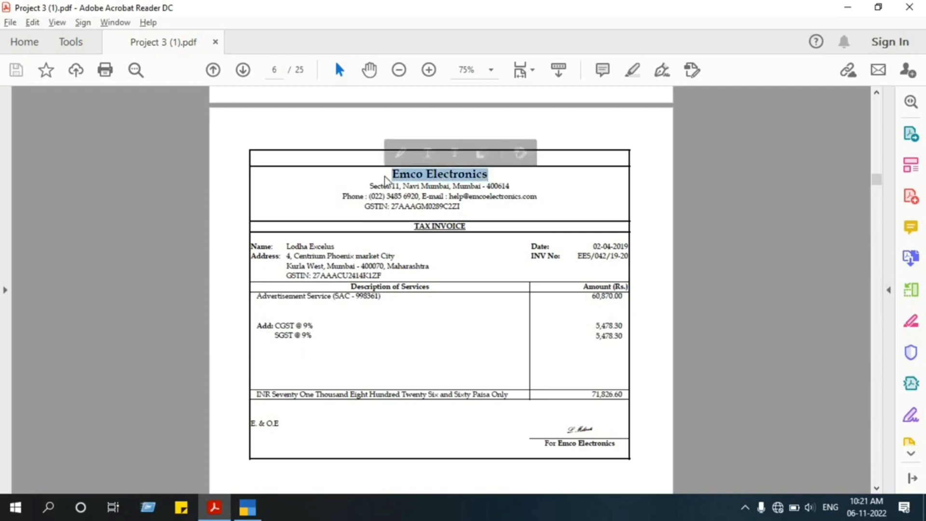
pyautogui.hotkey('alt', 'Tab')
pyautogui.hotkey('ctrl', 'v')
pyautogui.press('Return')
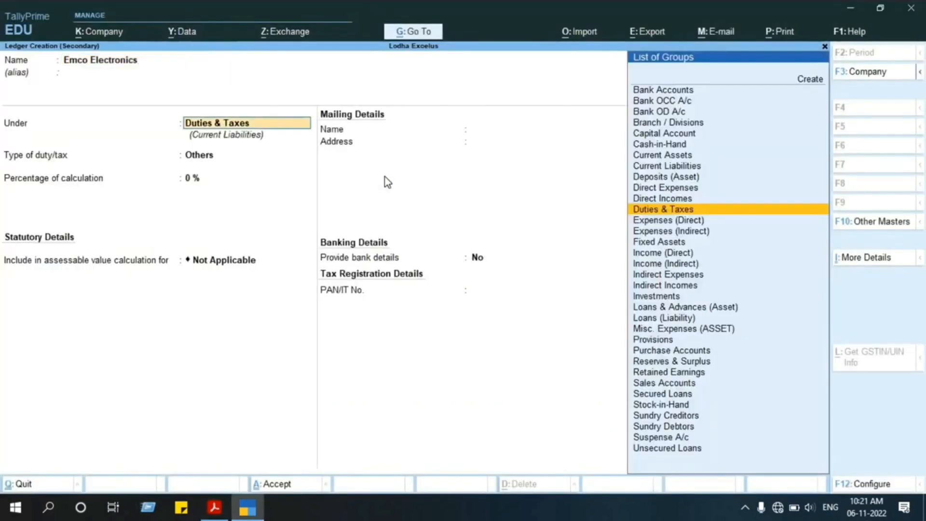
# Place the Emco Electronics ledger under Sundry Creditors with bill-by-bill balances, a 25-day default credit period and no credit-days check.
pyautogui.write('Sund')
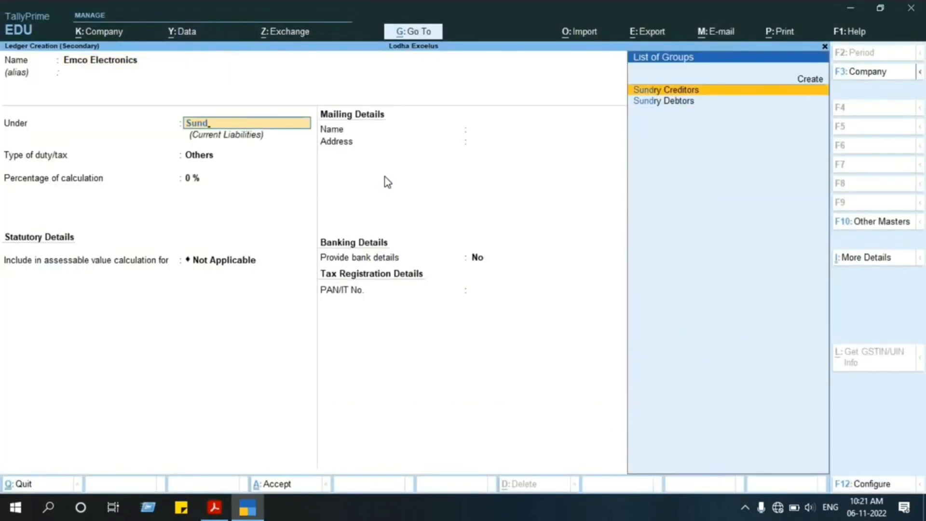
pyautogui.press('Return')
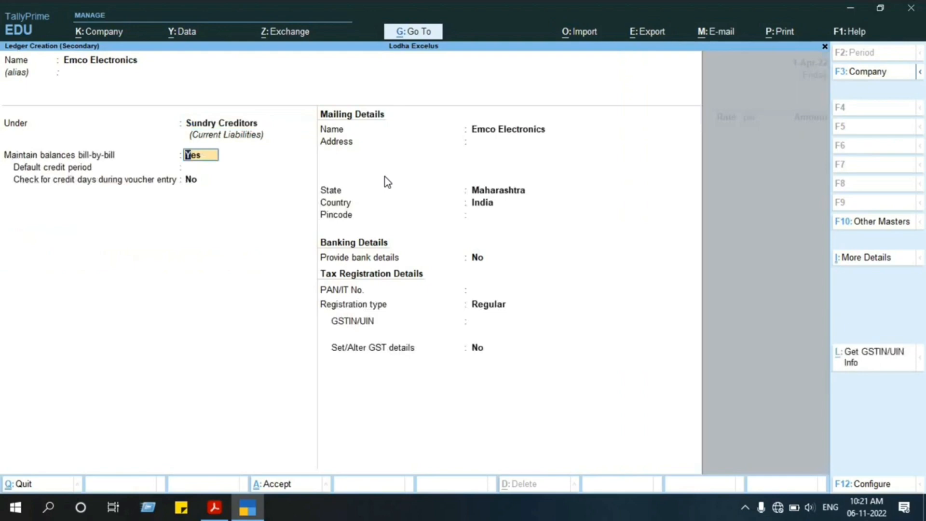
pyautogui.press('Return')
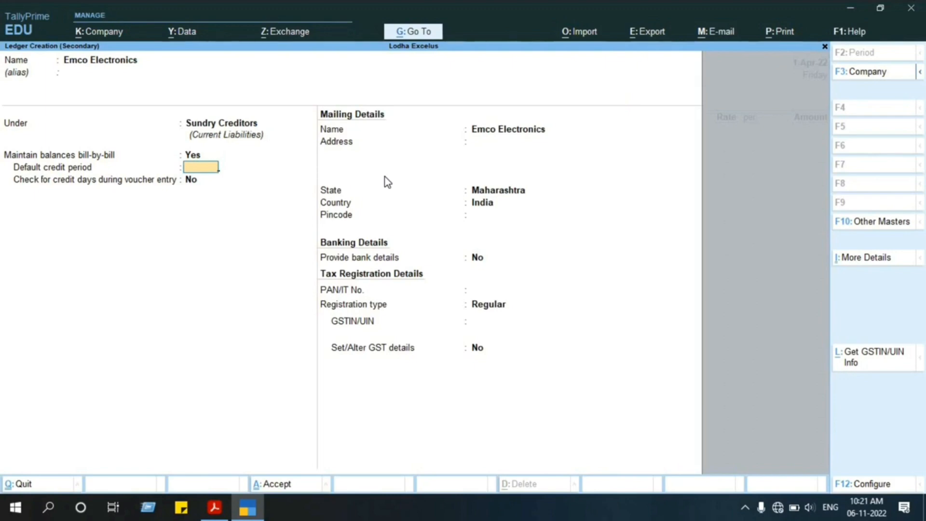
pyautogui.write('25')
pyautogui.press('Return')
# Copy the supplier's postal address from the PDF tax invoice into the Emco Electronics ledger's mailing address.
pyautogui.press('Return')
pyautogui.press('Return')
pyautogui.press('Return')
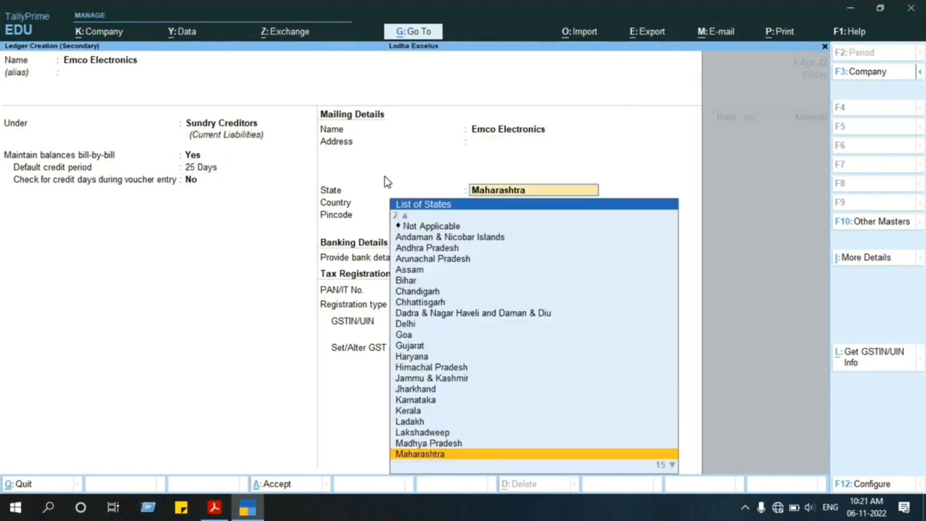
pyautogui.press('Return')
pyautogui.hotkey('alt', 'Tab')
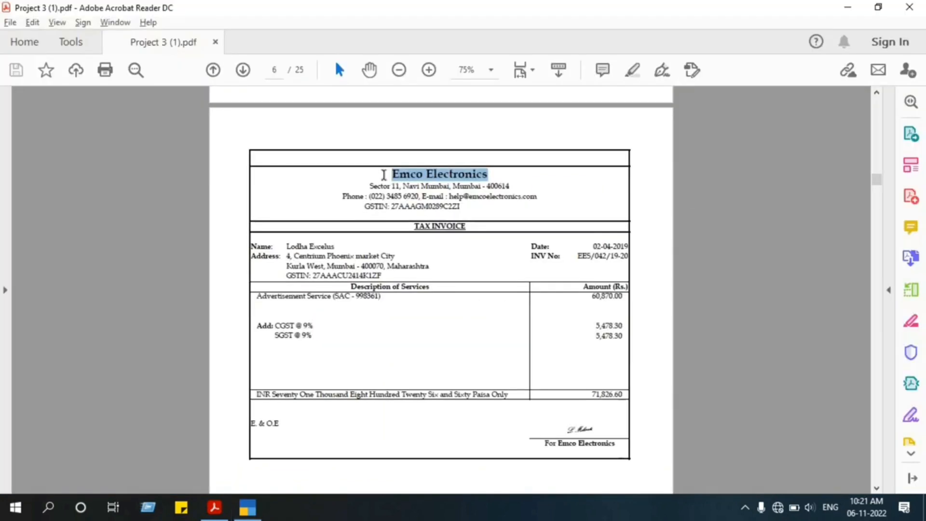
pyautogui.moveTo(374, 184); pyautogui.dragTo(512, 185)
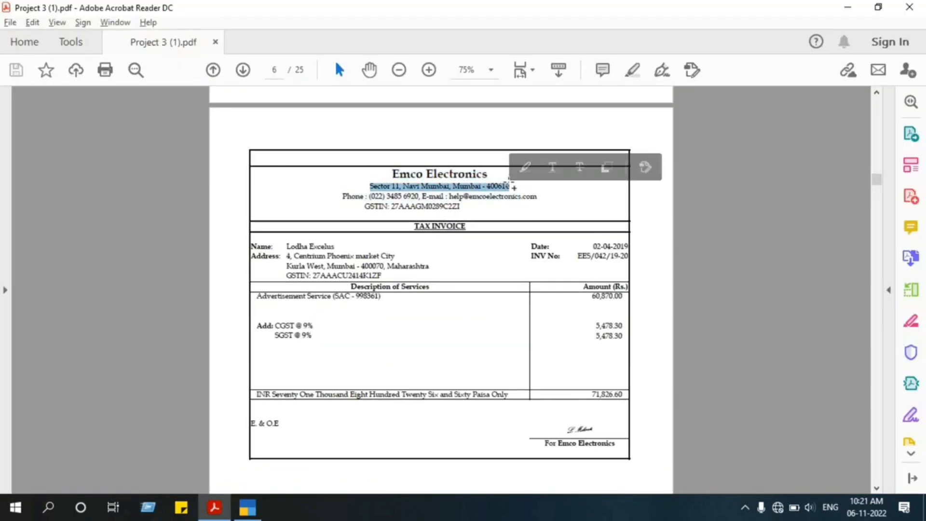
pyautogui.hotkey('alt', 'Tab')
pyautogui.hotkey('ctrl', 'alt', 'v')
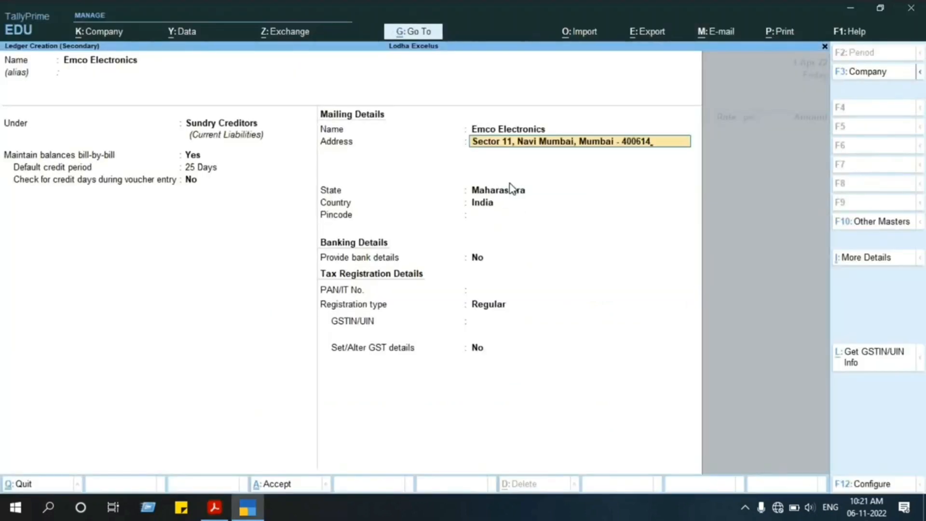
pyautogui.press('Return')
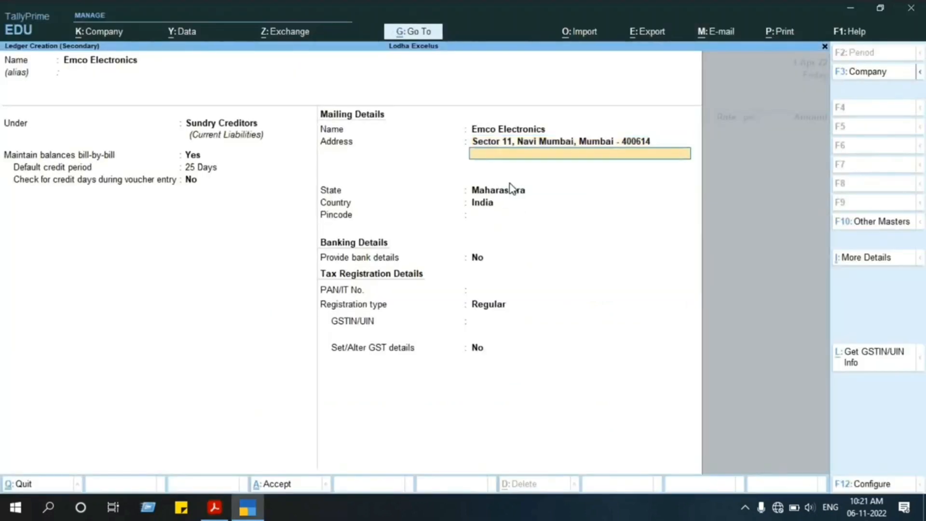
# Keep Maharashtra and India as the ledger's state and country, and enter the supplier's pincode from the PDF invoice.
pyautogui.press('Return')
pyautogui.press('Return')
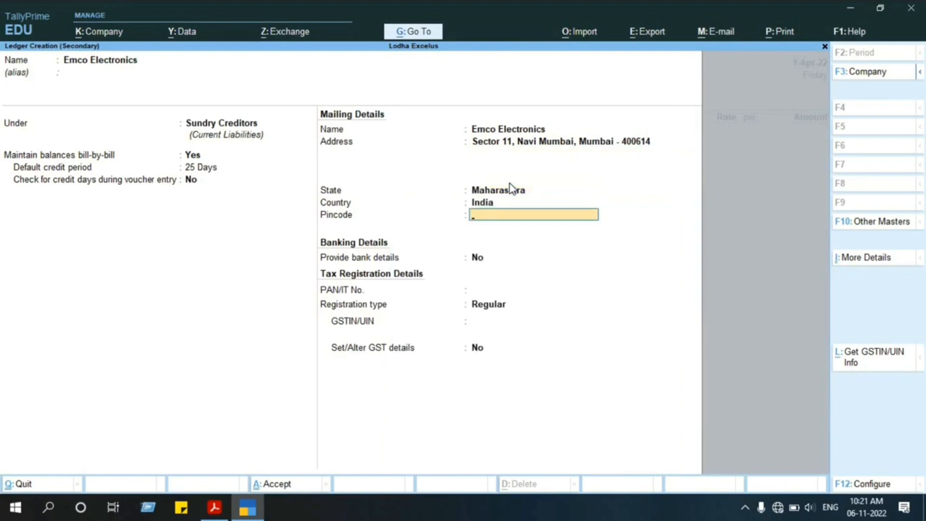
pyautogui.hotkey('alt', 'Tab')
pyautogui.hotkey('alt', 'Tab')
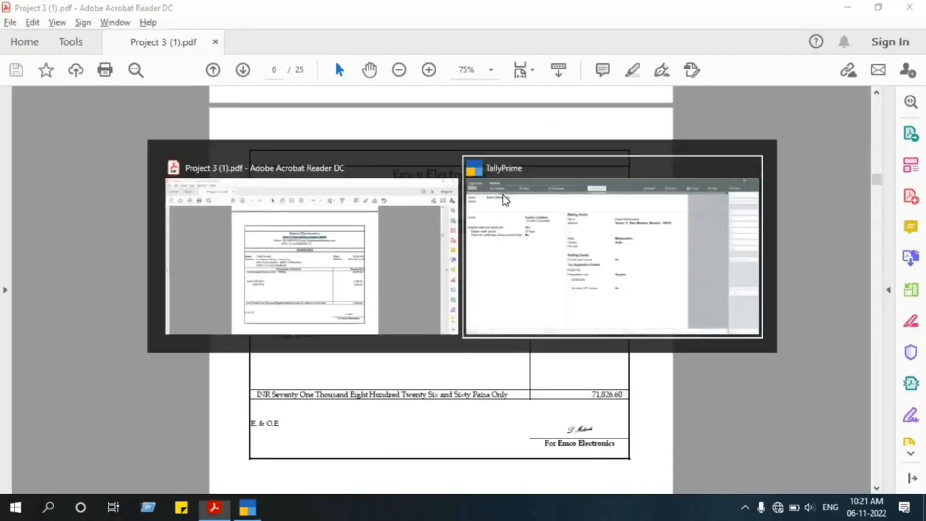
pyautogui.write('400614')
pyautogui.press('Return')
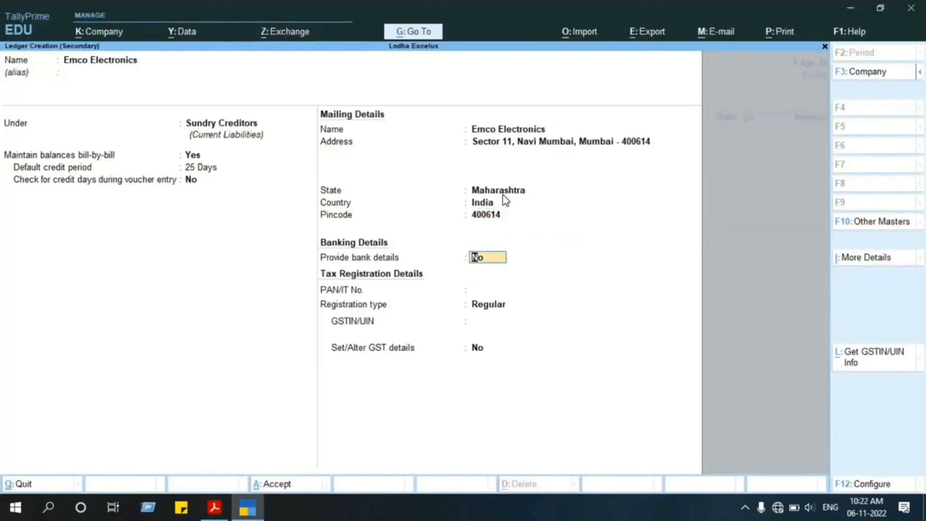
# Skip bank details, keep the Regular registration type, copy the supplier's GSTIN from the PDF tax invoice, and save the Emco Electronics ledger.
pyautogui.press('Return')
pyautogui.press('Return')
pyautogui.press('Return')
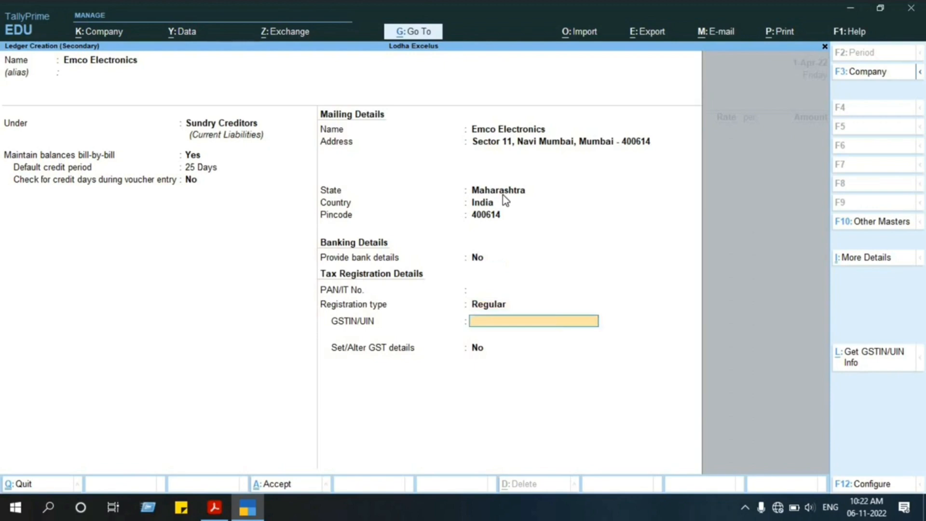
pyautogui.hotkey('alt', 'Tab')
pyautogui.moveTo(460, 207); pyautogui.dragTo(393, 215)
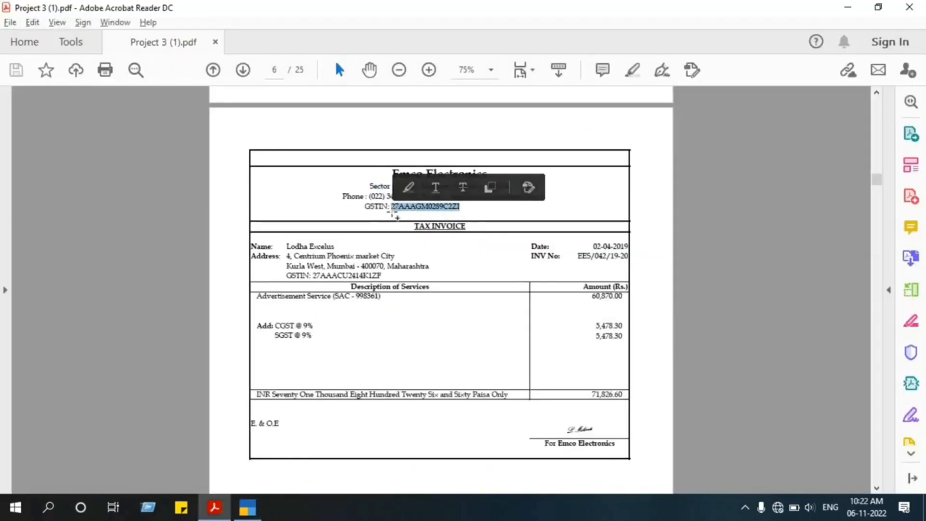
pyautogui.hotkey('ctrl', 'c')
pyautogui.hotkey('alt', 'Tab')
pyautogui.hotkey('ctrl', 'alt', 'v')
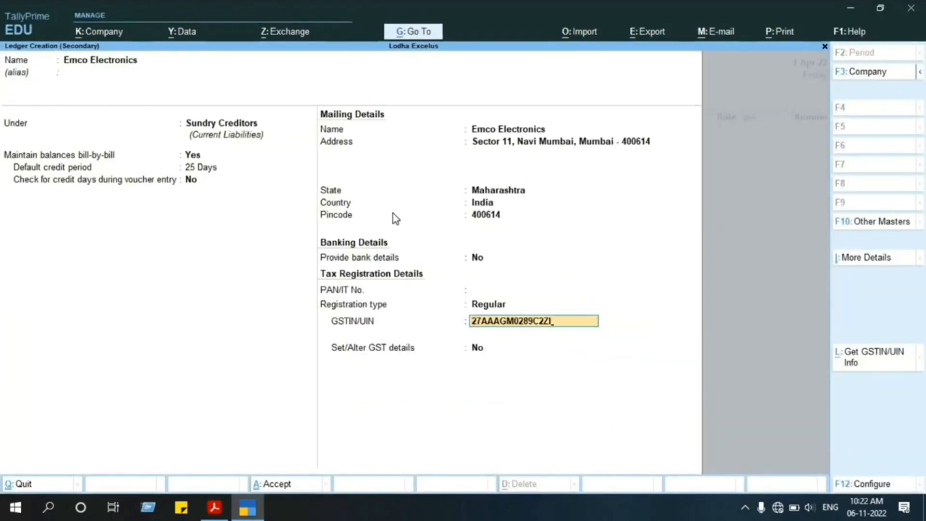
pyautogui.press('Return')
pyautogui.press('Return')
pyautogui.press('Return')
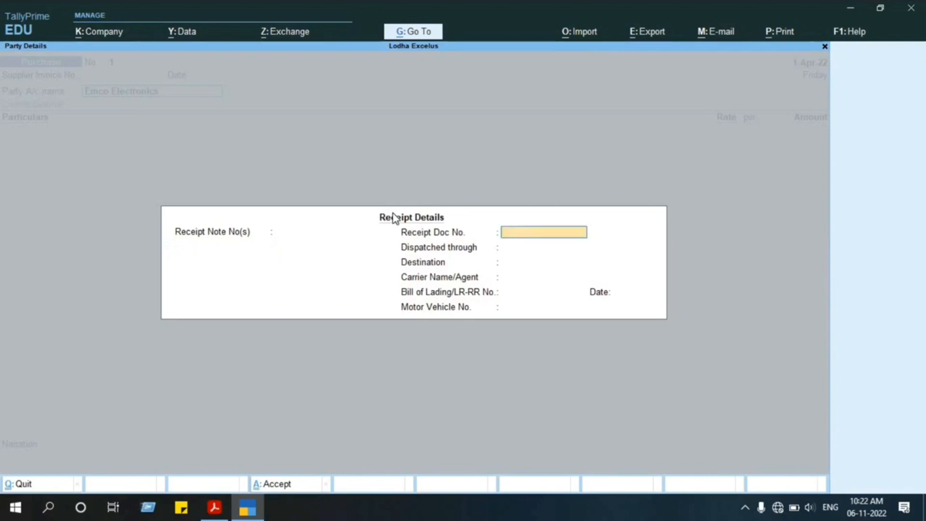
# Leave all receipt details, from the receipt document number to the motor vehicle number, blank for the purchase voucher.
pyautogui.press('Return')
pyautogui.press('Return')
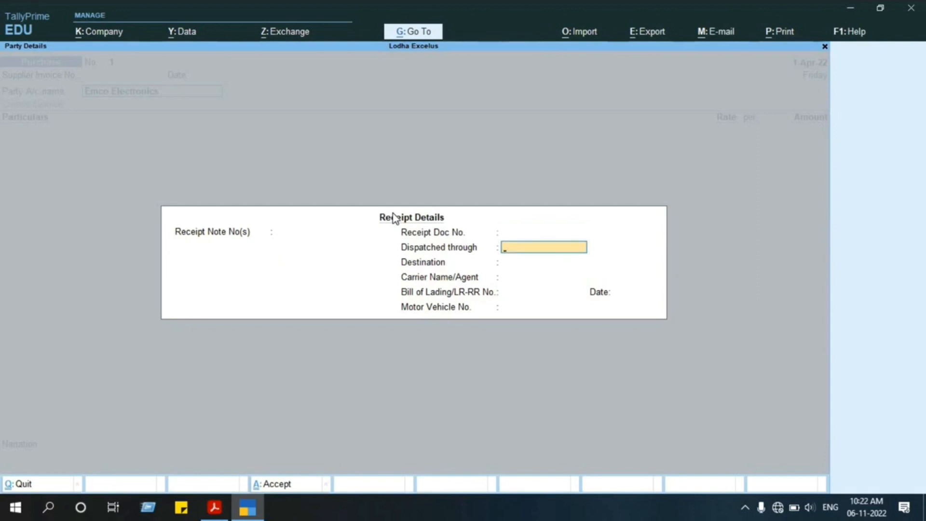
pyautogui.press('Return')
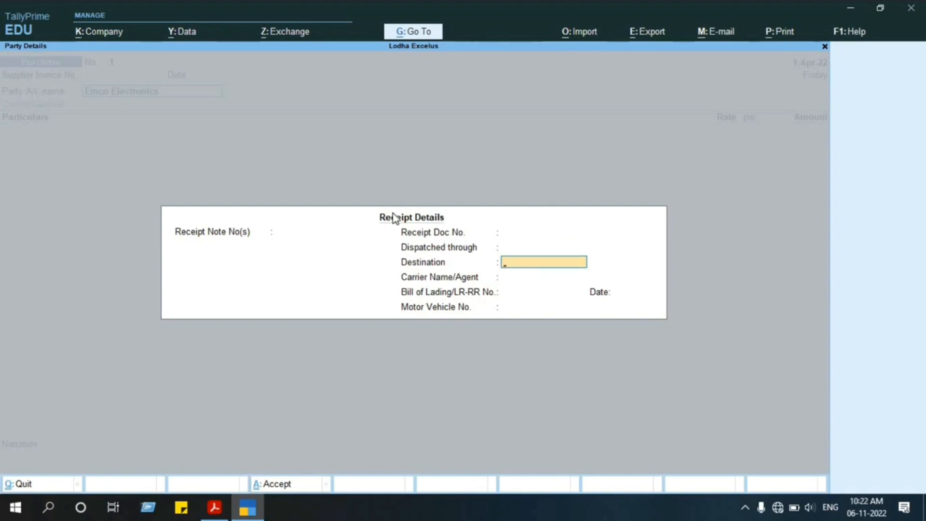
pyautogui.press('Return')
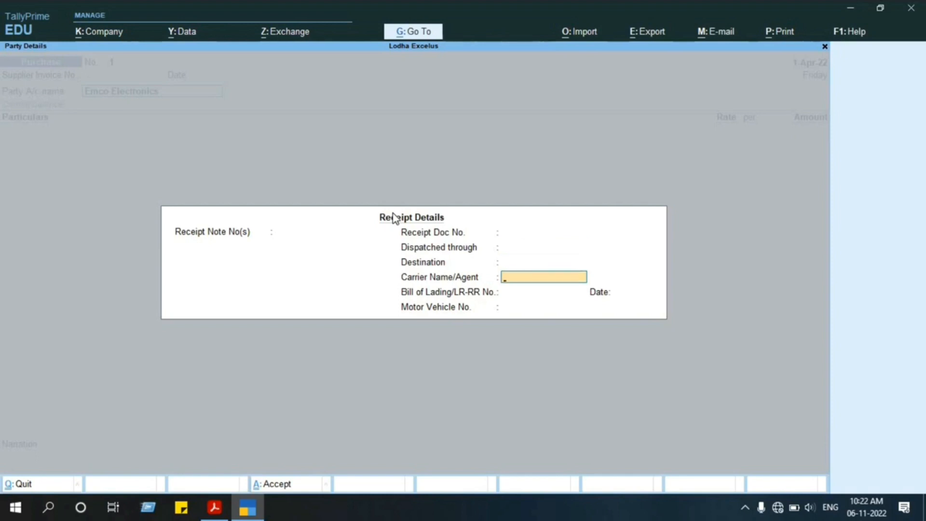
pyautogui.press('Return')
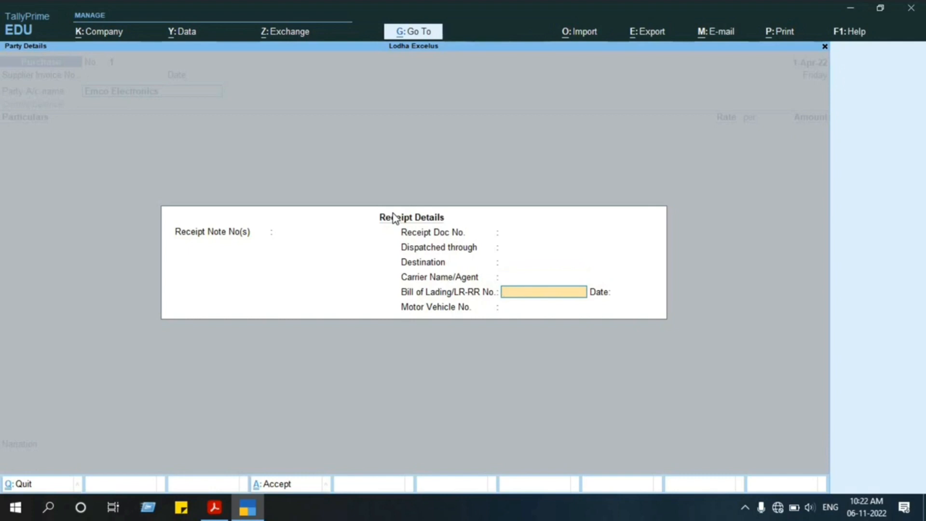
pyautogui.press('Return')
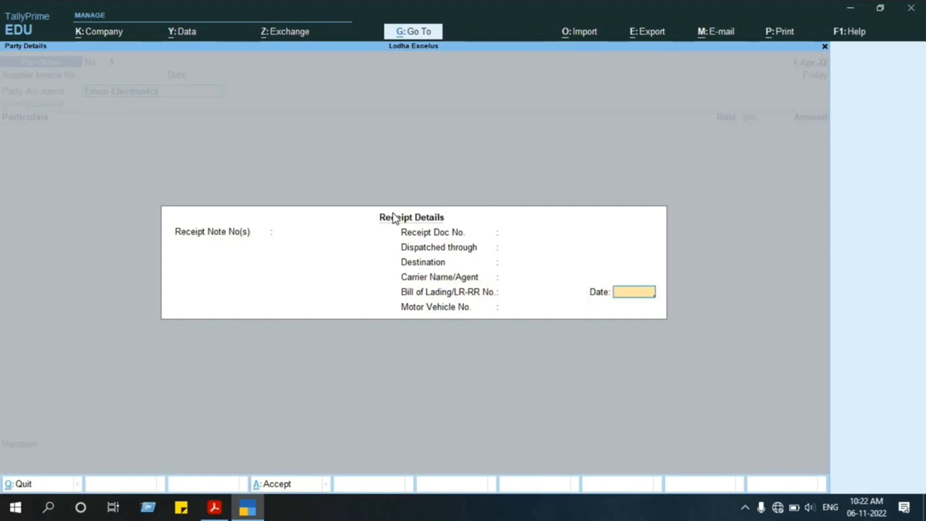
pyautogui.press('Return')
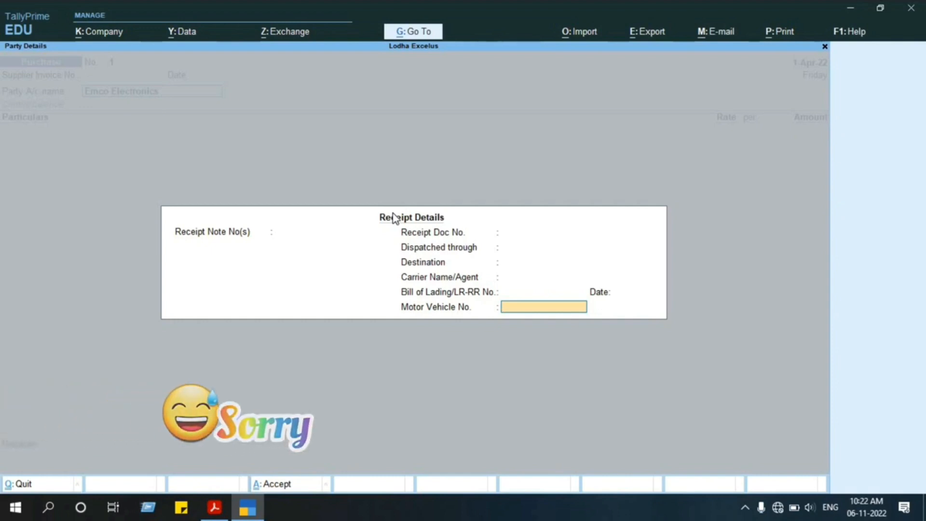
pyautogui.press('Return')
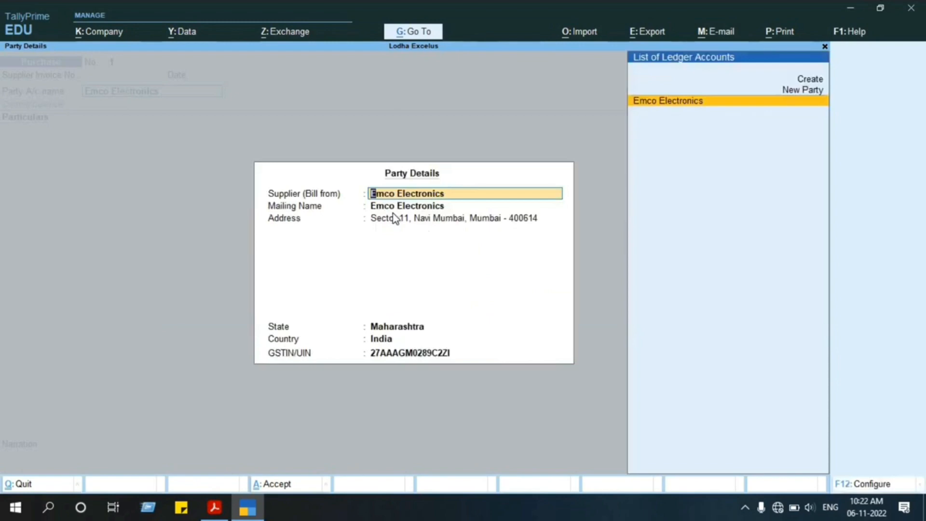
# Accept the Emco Electronics party details for the purchase voucher as filled in from the ledger.
pyautogui.press('Return')
pyautogui.press('Return')
pyautogui.press('Return')
pyautogui.press('Return')
pyautogui.press('Return')
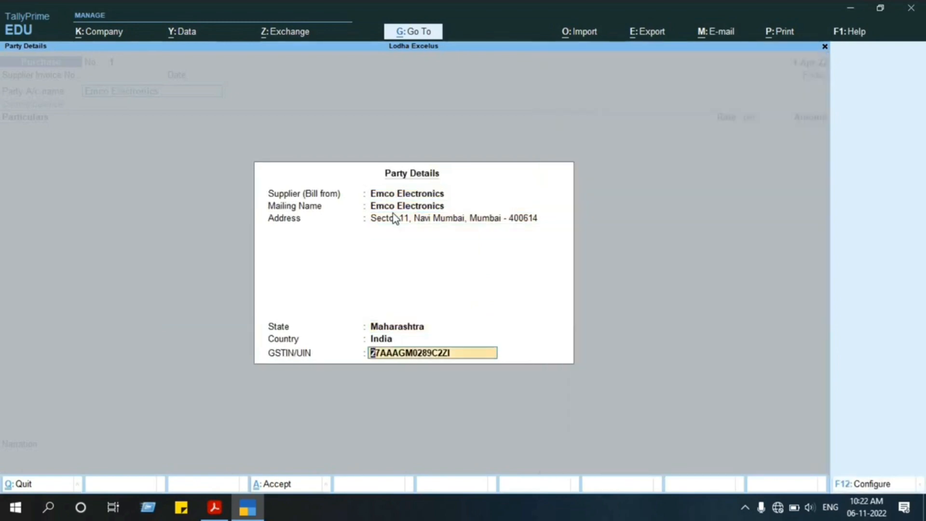
pyautogui.press('Return')
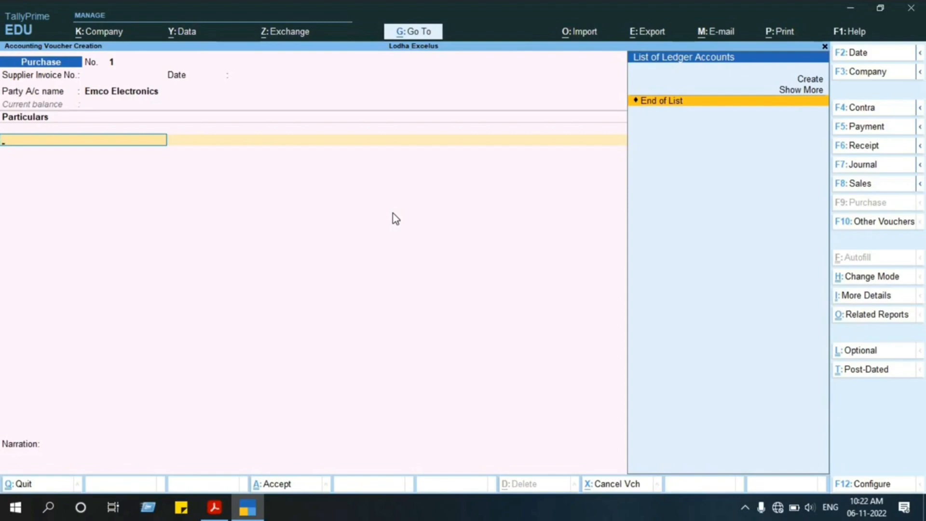
# Start a new ledger for the voucher's particulars named Advertisement Service, copying the name from the PDF tax invoice.
pyautogui.hotkey('alt', 'Tab')
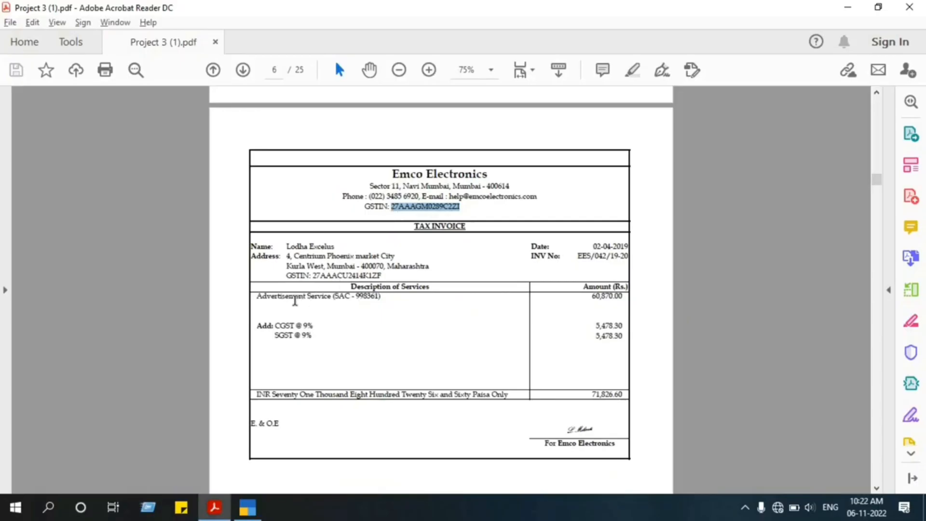
pyautogui.hotkey('alt', 'Tab')
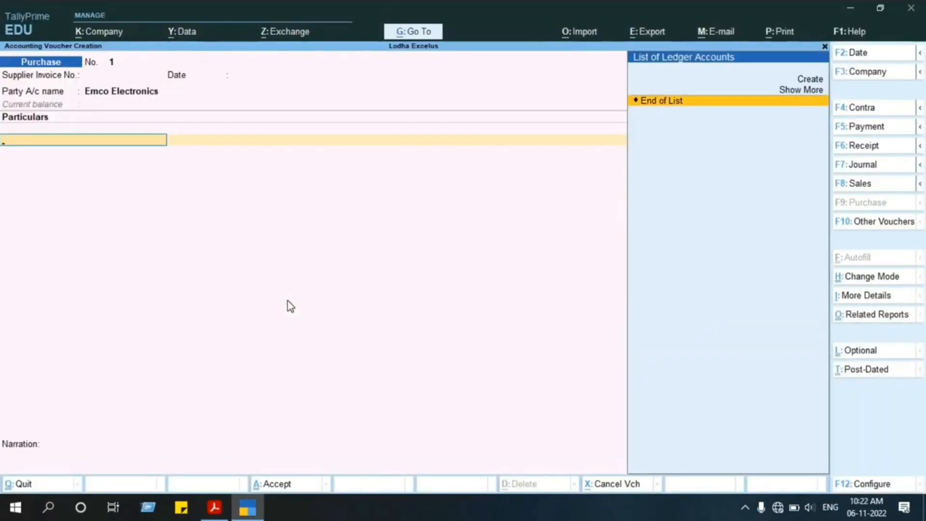
pyautogui.hotkey('alt', 'c')
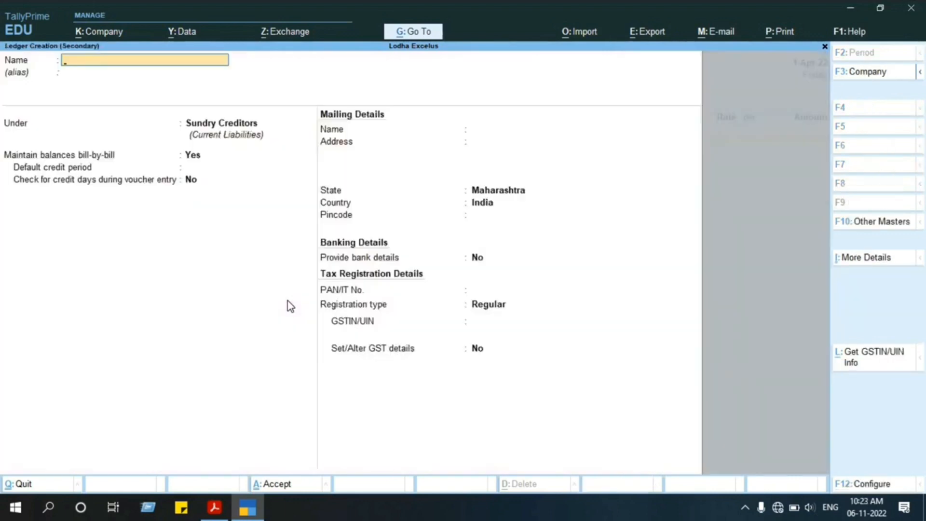
pyautogui.hotkey('alt', 'Tab')
pyautogui.moveTo(256, 295); pyautogui.dragTo(336, 301)
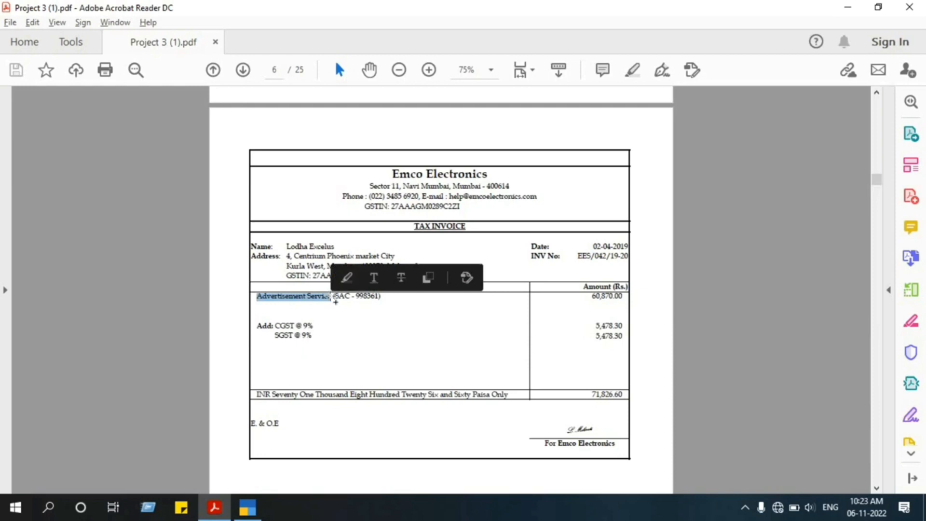
pyautogui.hotkey('ctrl', 'c')
pyautogui.hotkey('alt', 'Tab')
pyautogui.hotkey('ctrl', 'v')
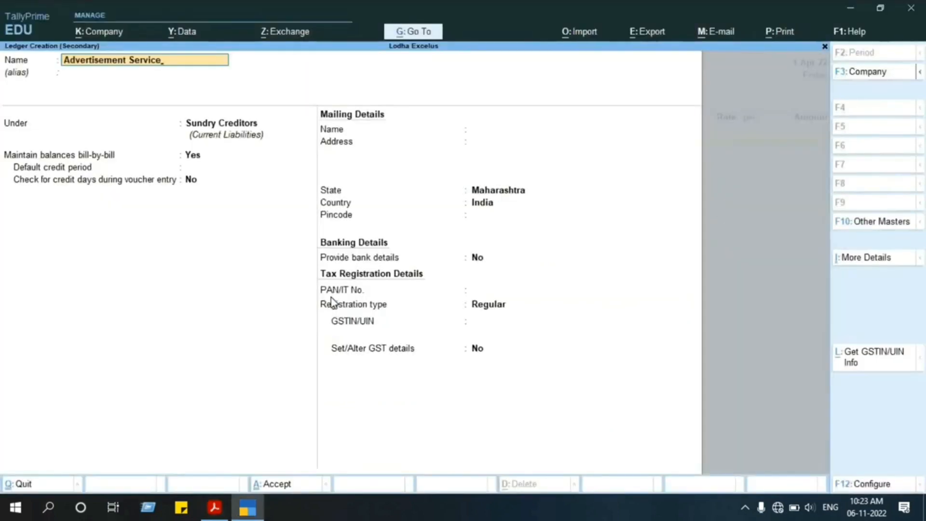
# Place the Advertisement Service ledger under Indirect Expenses with its type of ledger set to Not Applicable.
pyautogui.press('Return')
pyautogui.press('Return')
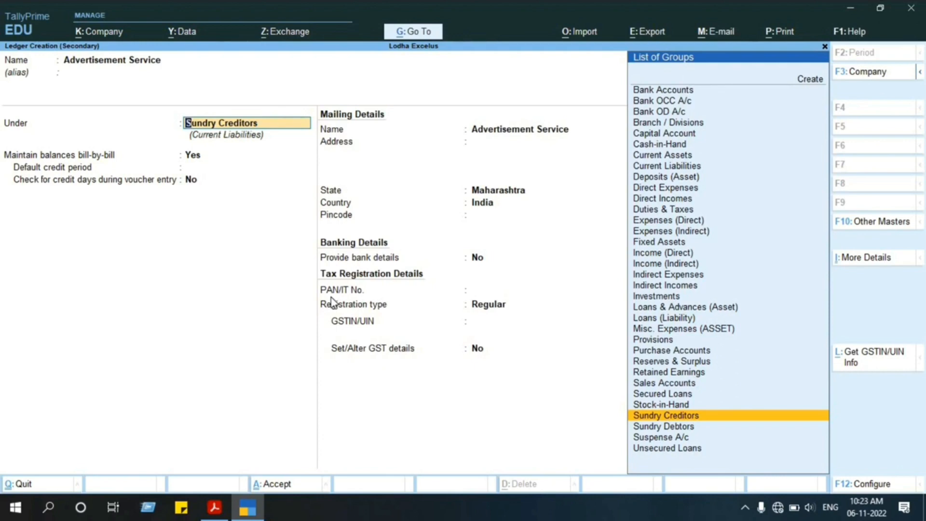
pyautogui.write('Indir')
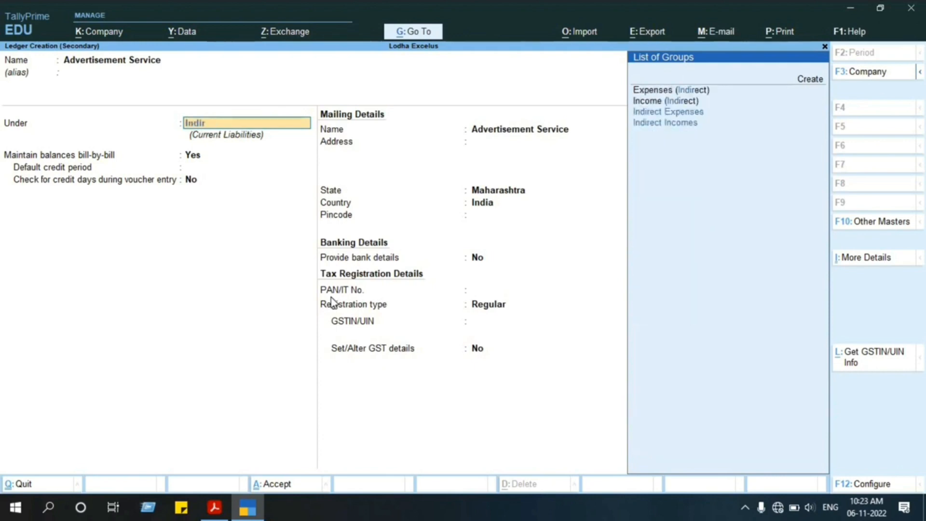
pyautogui.press('Return')
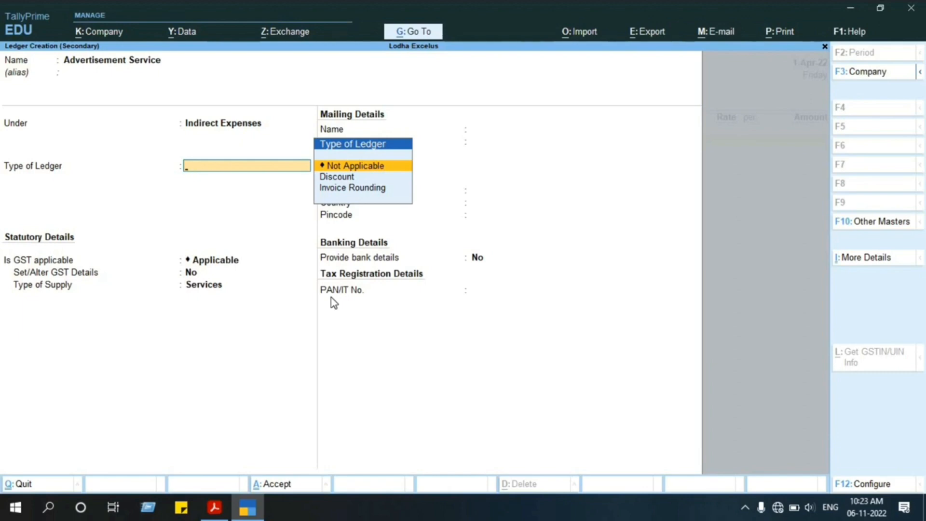
pyautogui.press('Return')
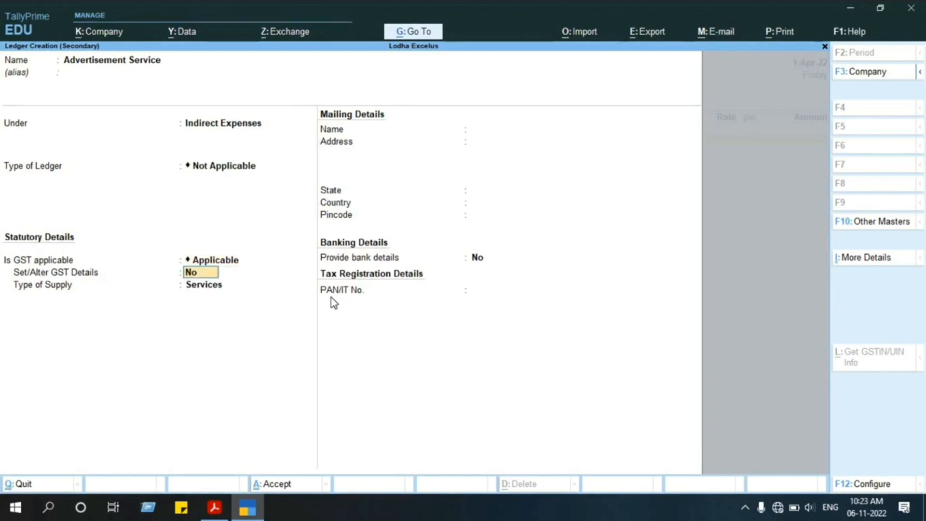
# Enable setting GST details for the ledger and copy Advertisement Service from the PDF invoice as the HSN/SAC description.
pyautogui.write('y')
pyautogui.press('Return')
pyautogui.press('Return')
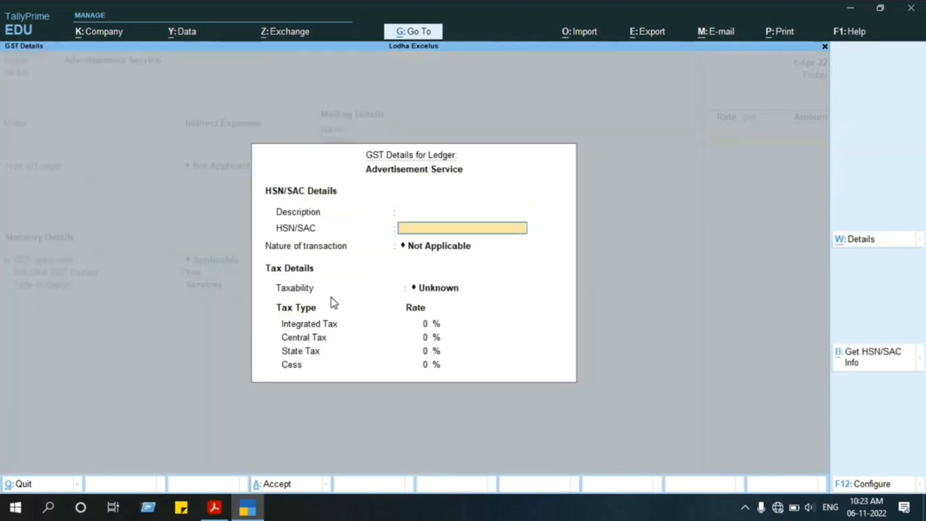
pyautogui.press('BackSpace')
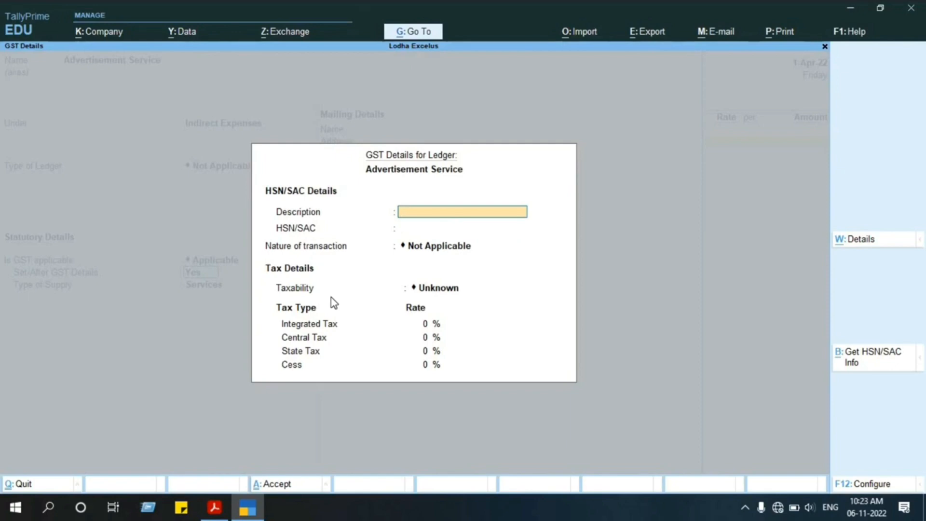
pyautogui.hotkey('alt', 'Tab')
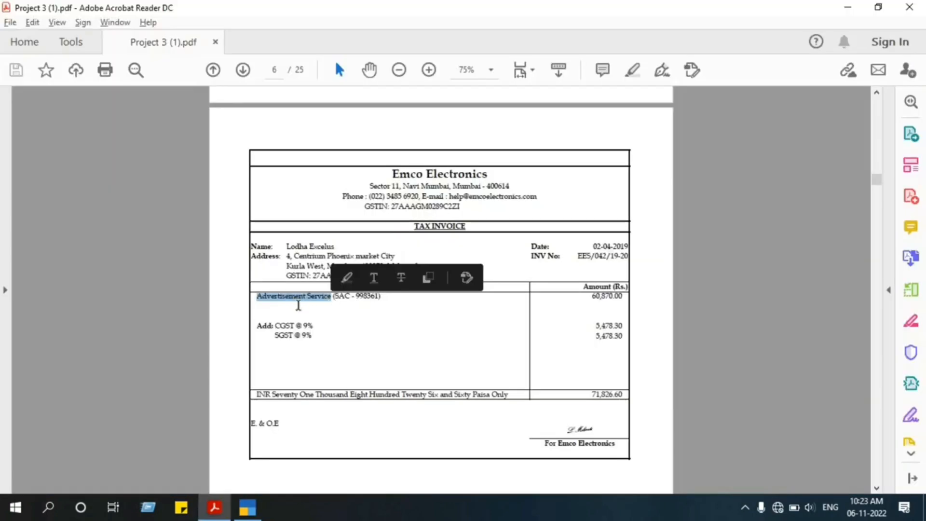
pyautogui.hotkey('ctrl', 'c')
pyautogui.hotkey('alt', 'Tab')
pyautogui.hotkey('ctrl', 'alt', 'v')
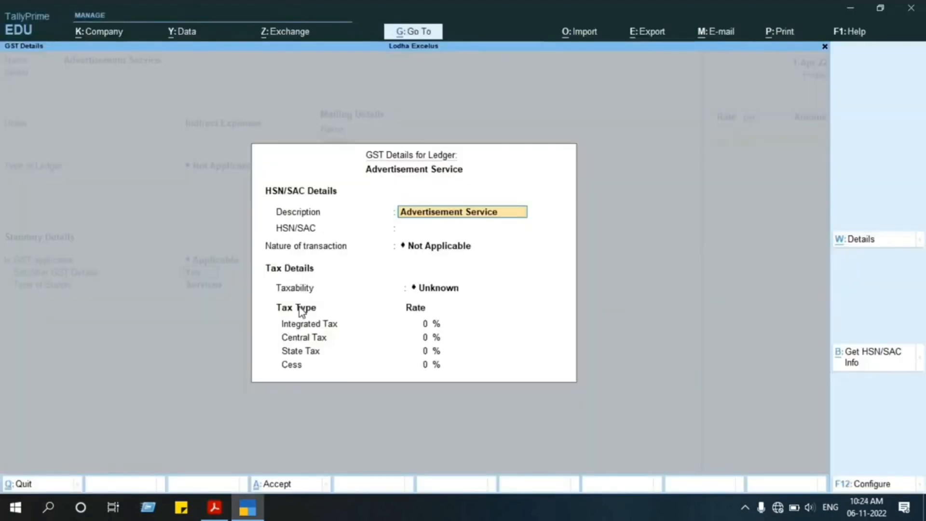
pyautogui.press('Return')
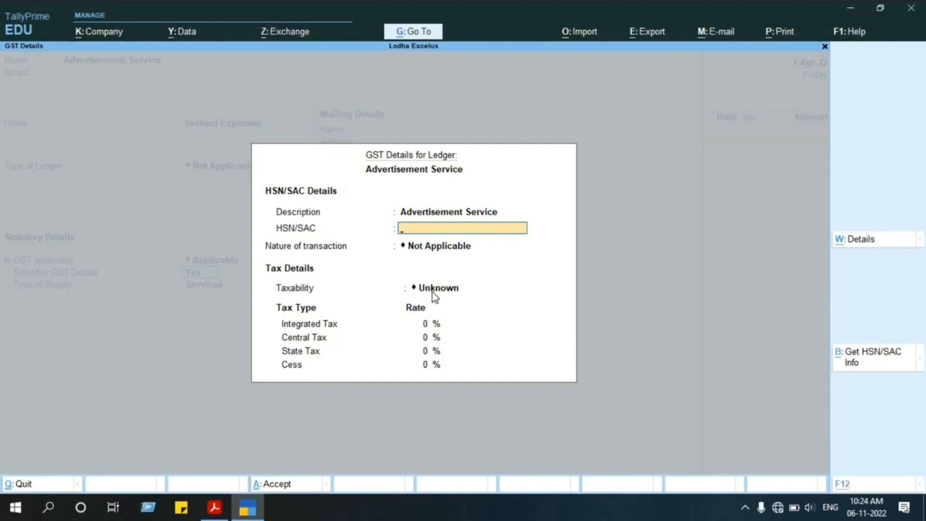
# Copy the SAC code 998361 from the PDF tax invoice into the ledger's HSN/SAC field.
pyautogui.hotkey('alt', 'Tab')
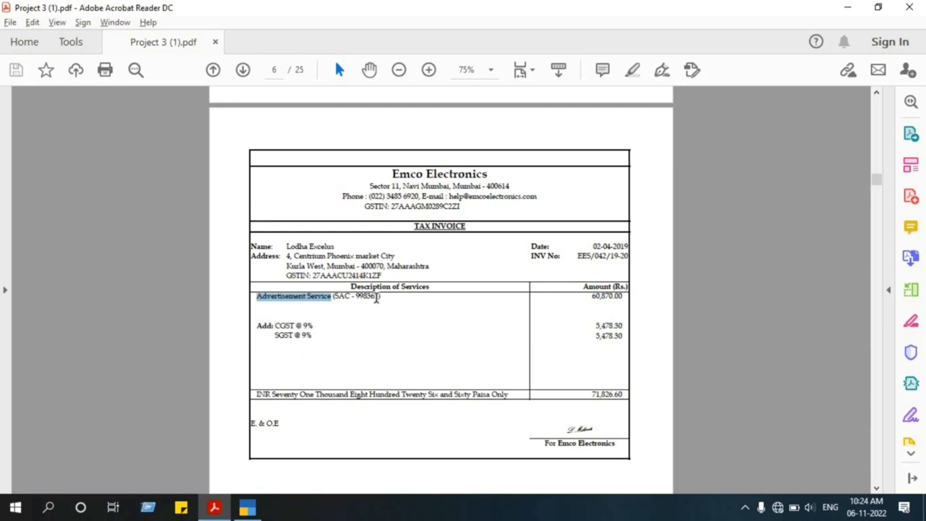
pyautogui.moveTo(376, 297); pyautogui.dragTo(361, 302)
pyautogui.hotkey('ctrl', 'c')
pyautogui.hotkey('alt', 'Tab')
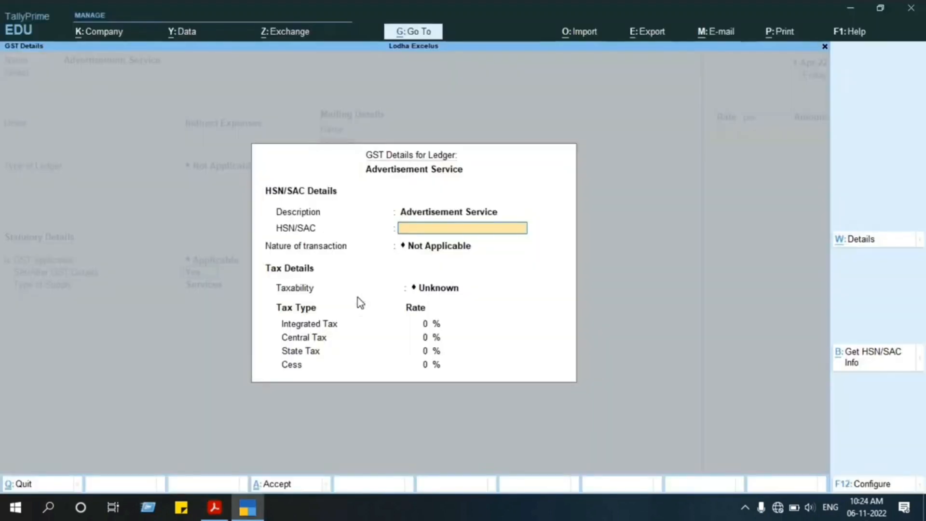
pyautogui.hotkey('ctrl', 'alt', 'v')
pyautogui.press('BackSpace')
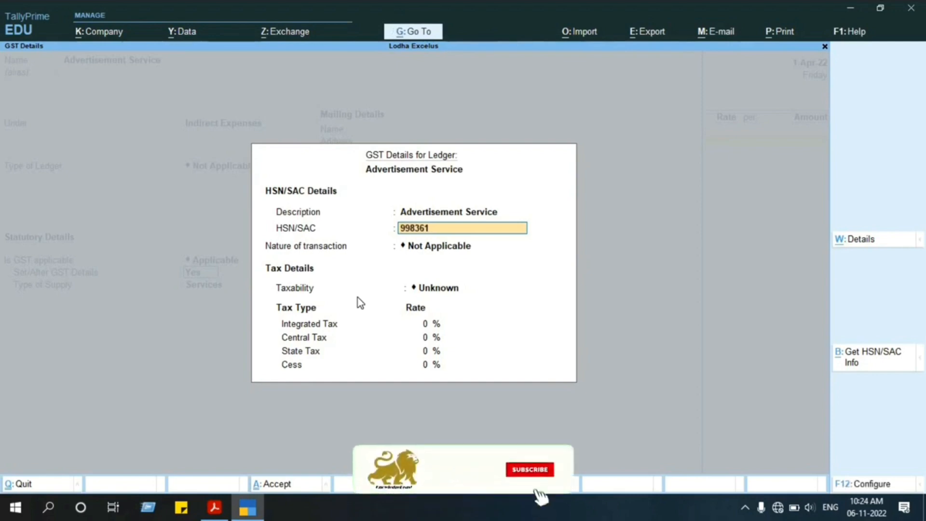
pyautogui.press('Return')
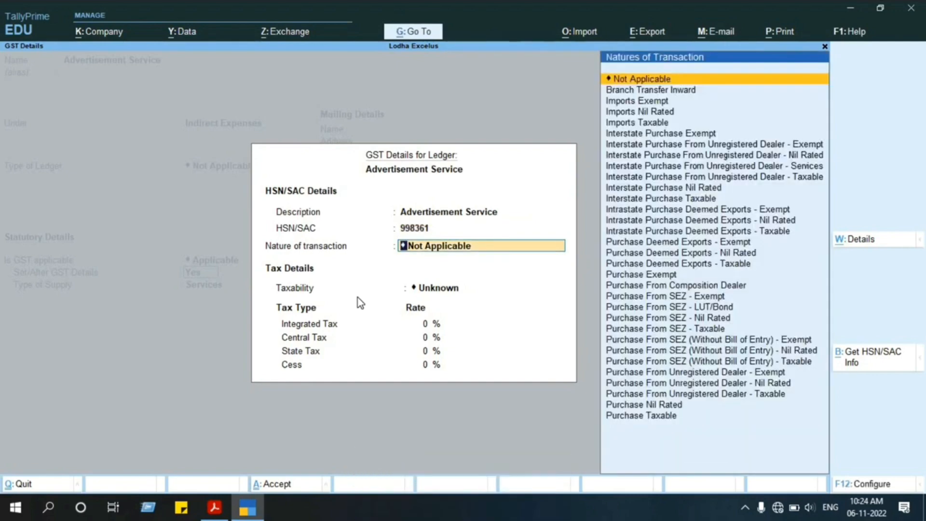
# Set the nature of transaction in the ledger's GST details to Purchase Taxable, with taxability Taxable.
pyautogui.press('Down')
pyautogui.press('Down')
pyautogui.press('Down')
pyautogui.press('Down')
pyautogui.press('Down')
pyautogui.press('Down')
pyautogui.press('Down')
pyautogui.press('Down')
pyautogui.press('Down')
pyautogui.press('Down')
pyautogui.press('Down')
pyautogui.press('Down')
pyautogui.press('Down')
pyautogui.press('Down')
pyautogui.press('Down')
pyautogui.press('Down')
pyautogui.press('Down')
pyautogui.press('Down')
pyautogui.press('Down')
pyautogui.press('Down')
pyautogui.press('Down')
pyautogui.press('Down')
pyautogui.press('Down')
pyautogui.press('Down')
pyautogui.press('Down')
pyautogui.press('Down')
pyautogui.press('Down')
pyautogui.press('Down')
pyautogui.press('Down')
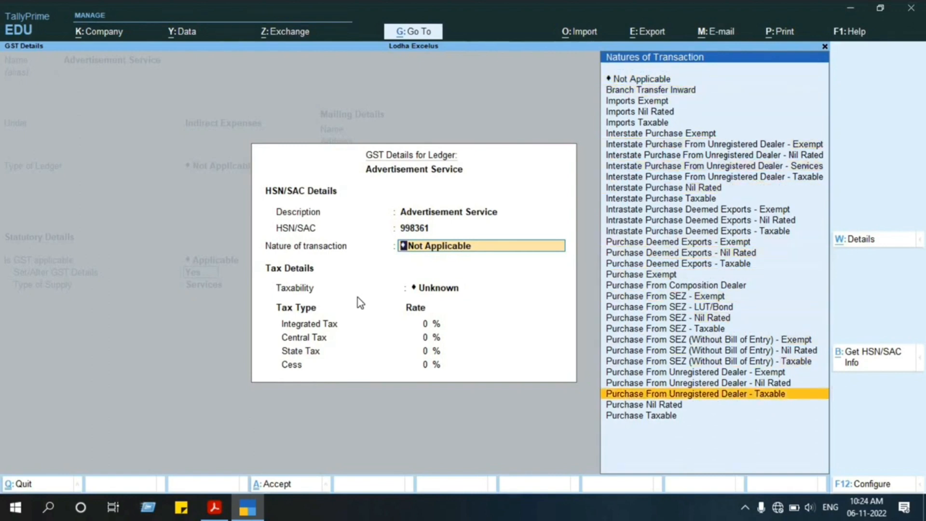
pyautogui.press('Down')
pyautogui.press('Down')
pyautogui.press('Return')
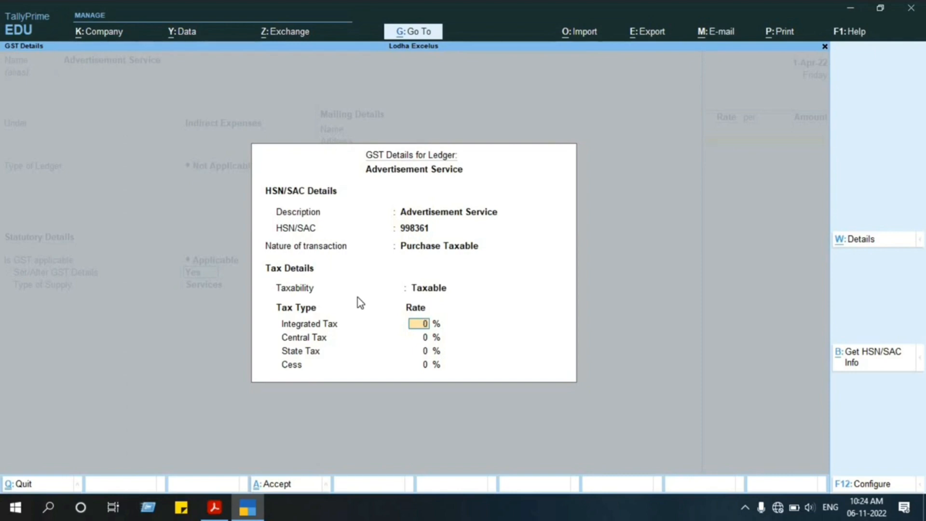
# Check the GST rates on the PDF invoice and set the ledger's integrated tax rate to 18%.
pyautogui.hotkey('alt', 'Tab')
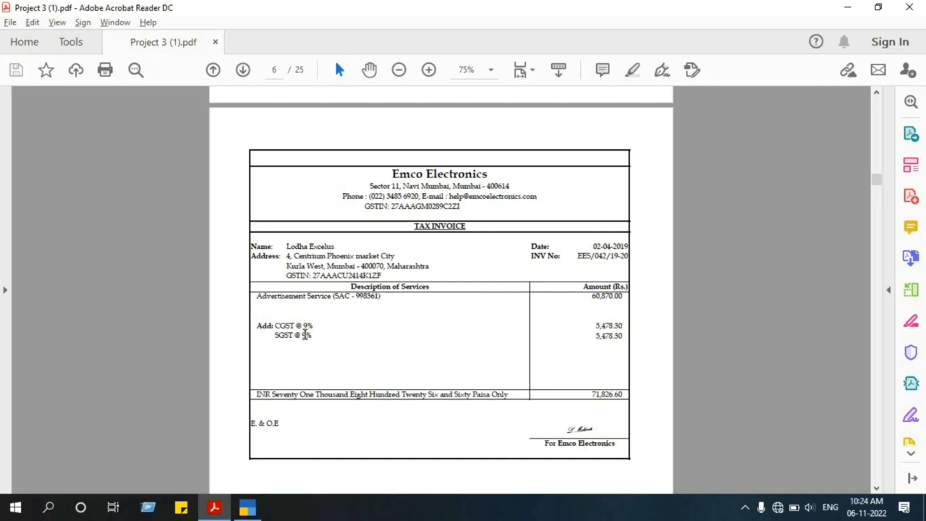
pyautogui.hotkey('alt', 'Tab')
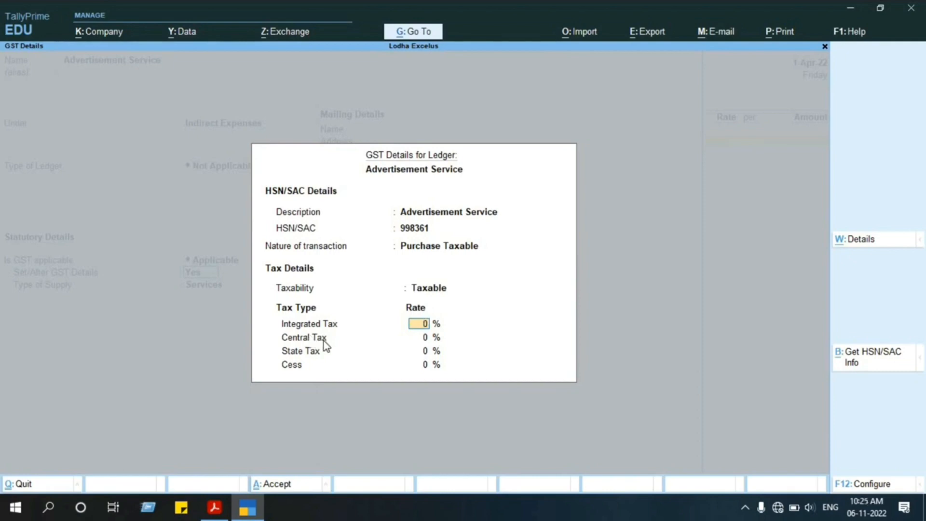
pyautogui.write('18')
pyautogui.press('Return')
pyautogui.press('Return')
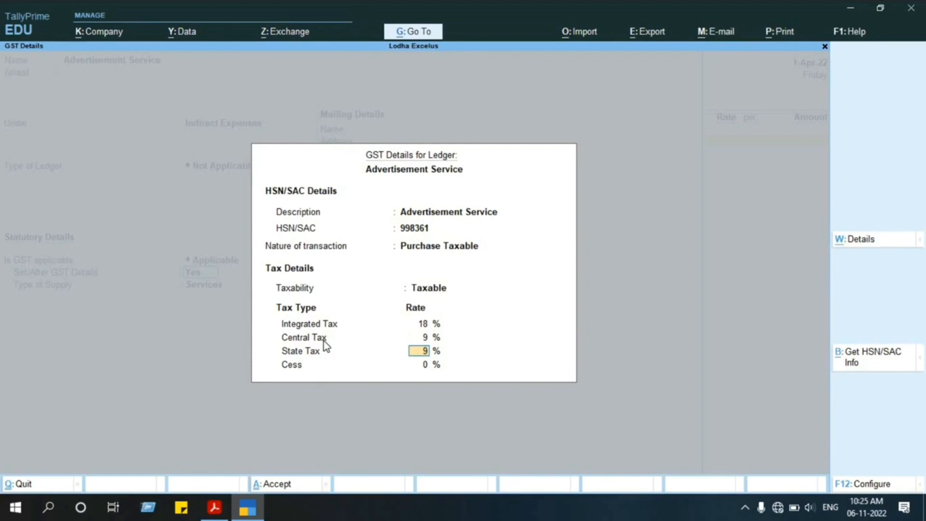
pyautogui.press('Return')
pyautogui.press('Return')
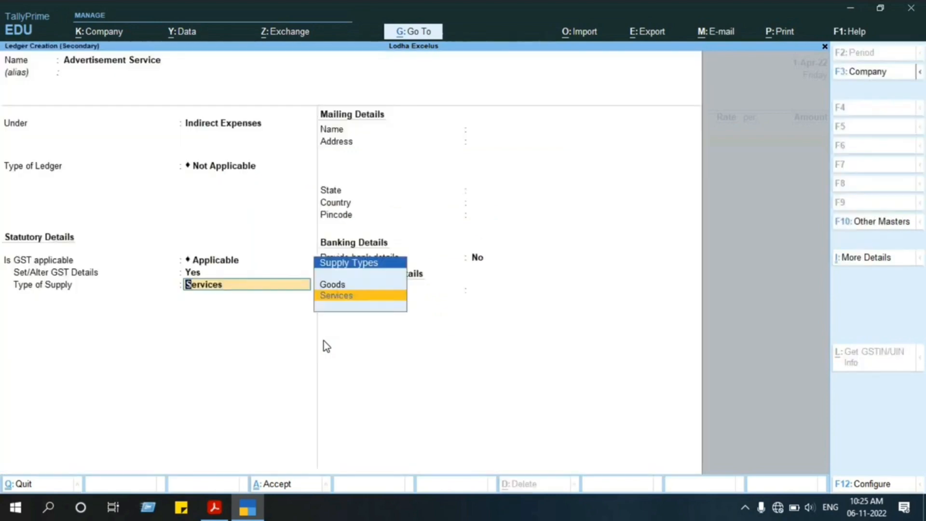
# Keep Services as the type of supply and save the Advertisement Service ledger.
pyautogui.press('Return')
pyautogui.press('Return')
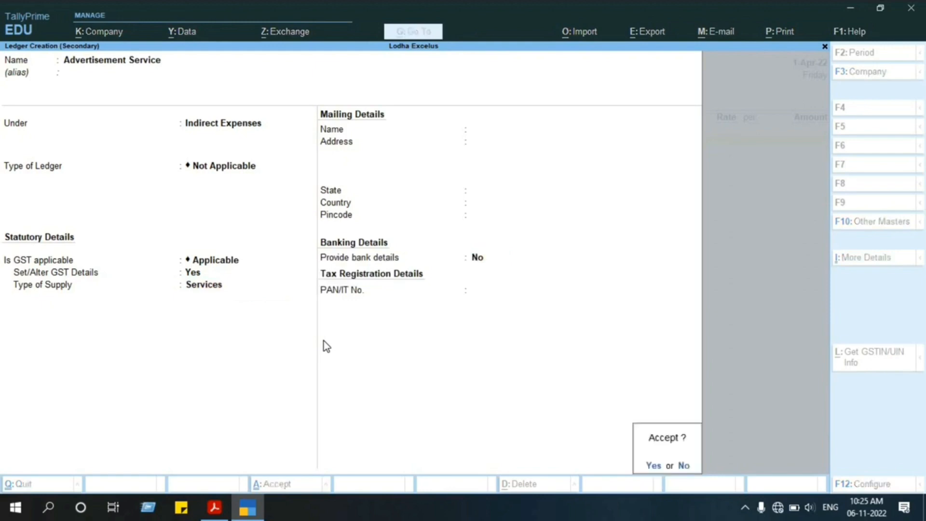
pyautogui.press('Return')
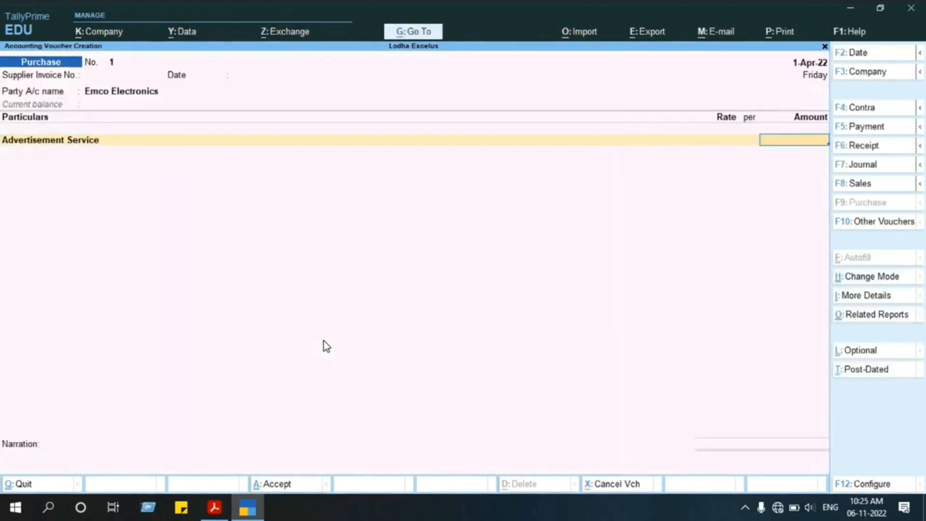
# Enter the PDF invoice's amount of 60870 for Advertisement Service in the purchase voucher.
pyautogui.hotkey('alt', 'Tab')
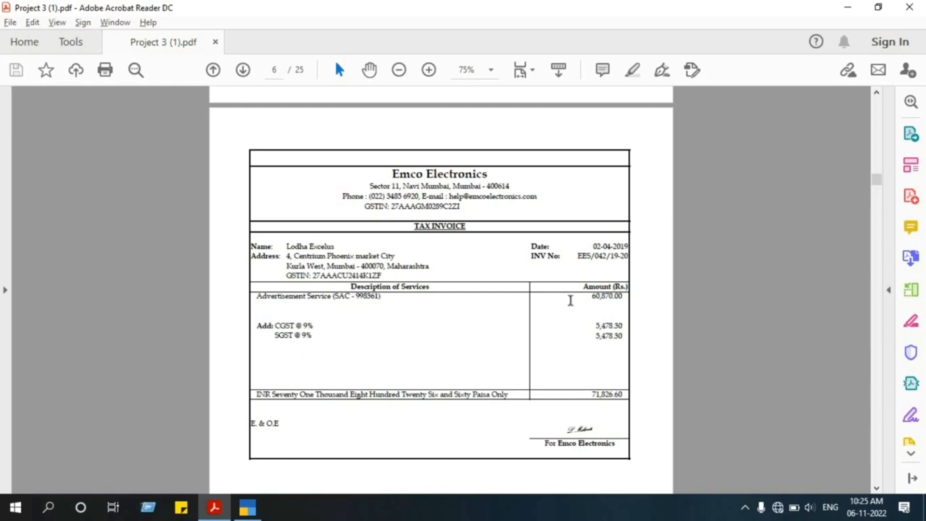
pyautogui.hotkey('alt', 'Tab')
pyautogui.write('60870')
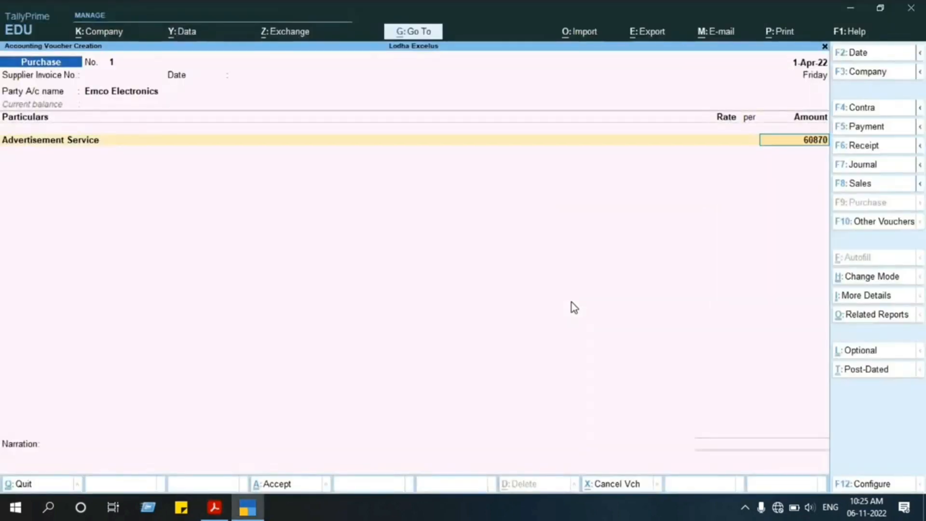
pyautogui.press('Return')
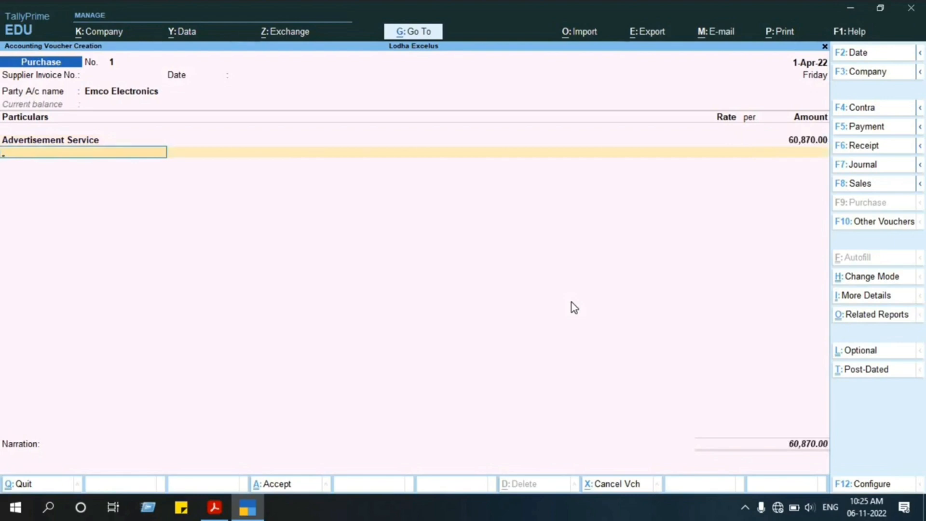
pyautogui.press('Return')
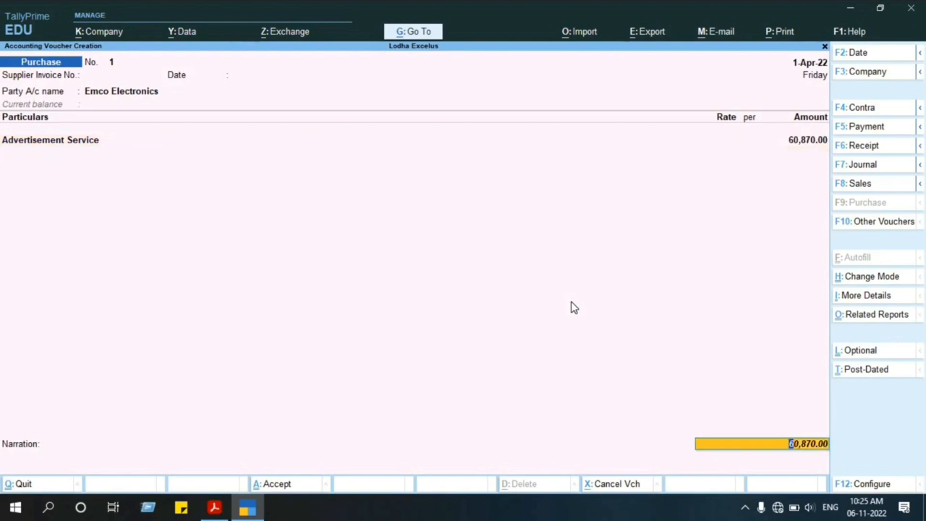
pyautogui.press('BackSpace')
pyautogui.press('Return')
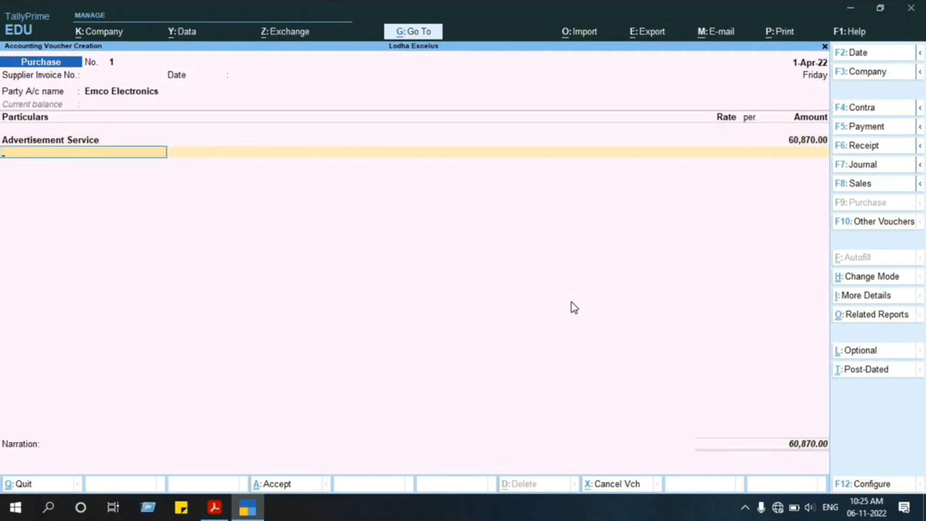
pyautogui.press('Return')
pyautogui.press('BackSpace')
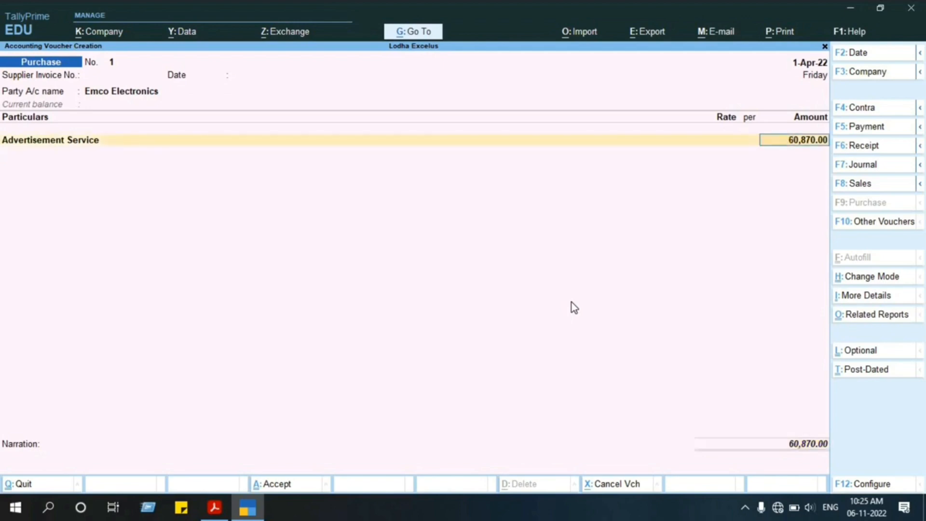
pyautogui.press('Return')
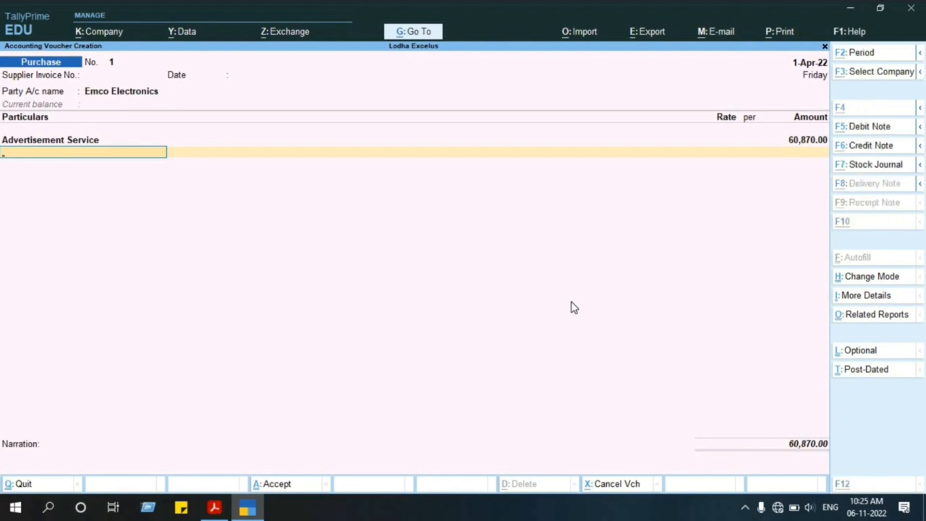
# Create a new ledger named IGST from the voucher and place it under Duties & Taxes.
pyautogui.hotkey('alt', 'c')
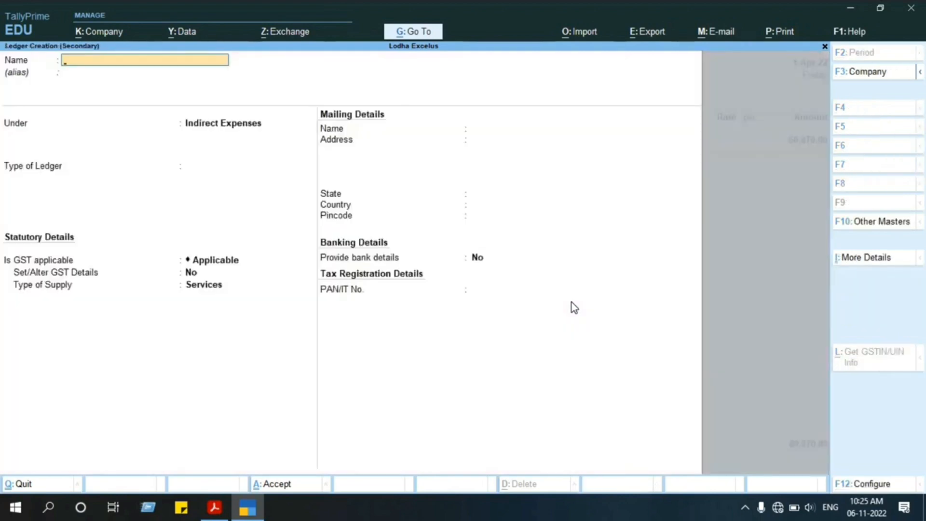
pyautogui.hotkey('alt', 'Tab')
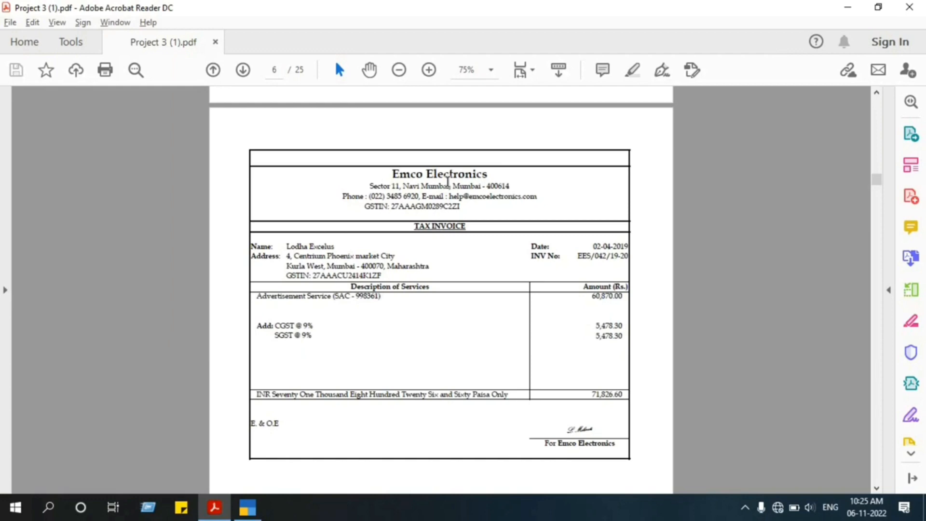
pyautogui.hotkey('alt', 'Tab')
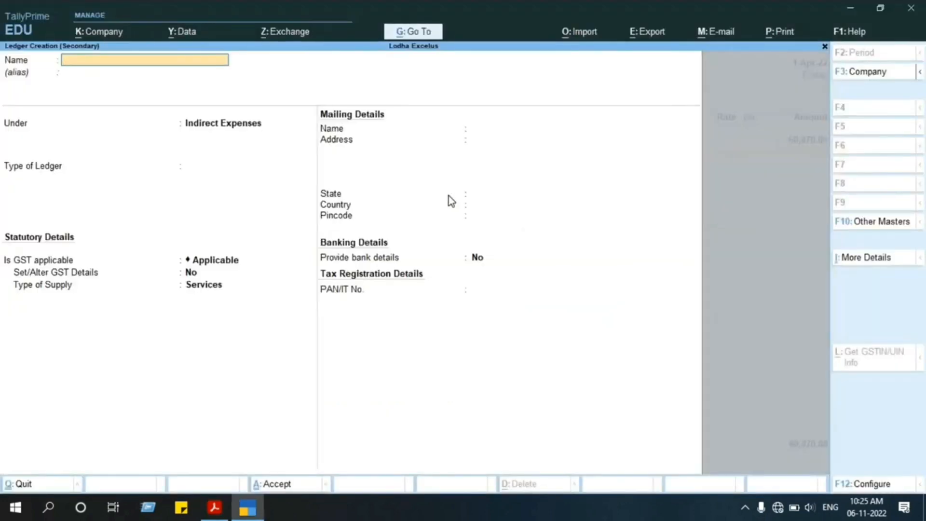
pyautogui.write('IG')
pyautogui.press('Return')
pyautogui.press('Return')
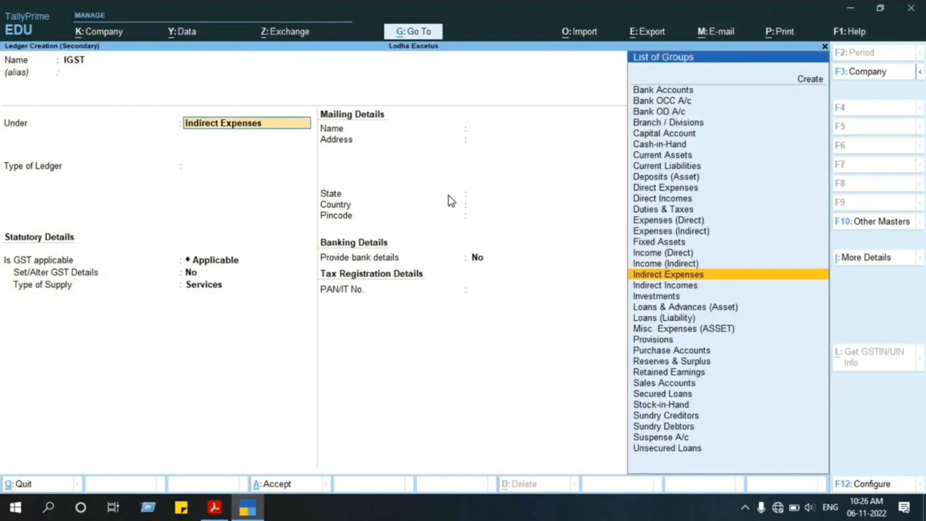
pyautogui.write('Duti')
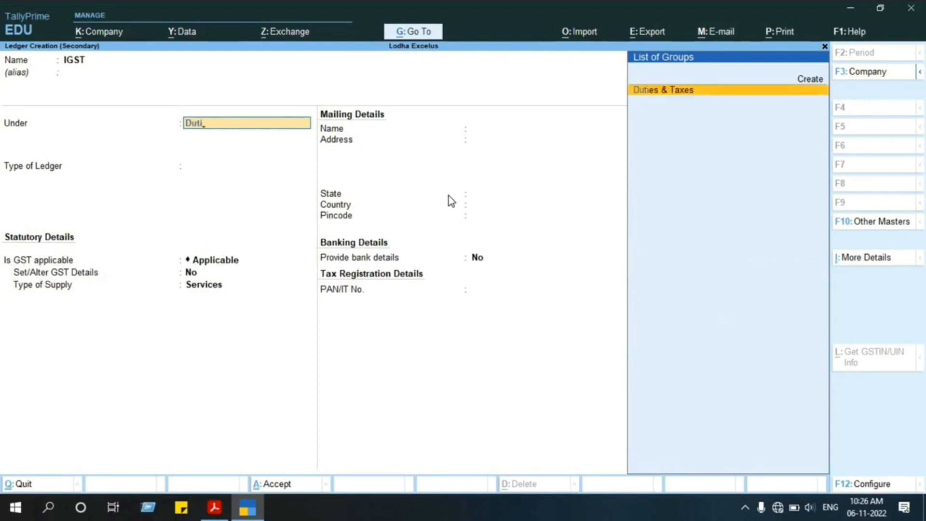
pyautogui.press('Return')
# Set the IGST ledger's duty type to GST and tax type to Integrated Tax, with rounding Not Applicable, and save it.
pyautogui.press('Up')
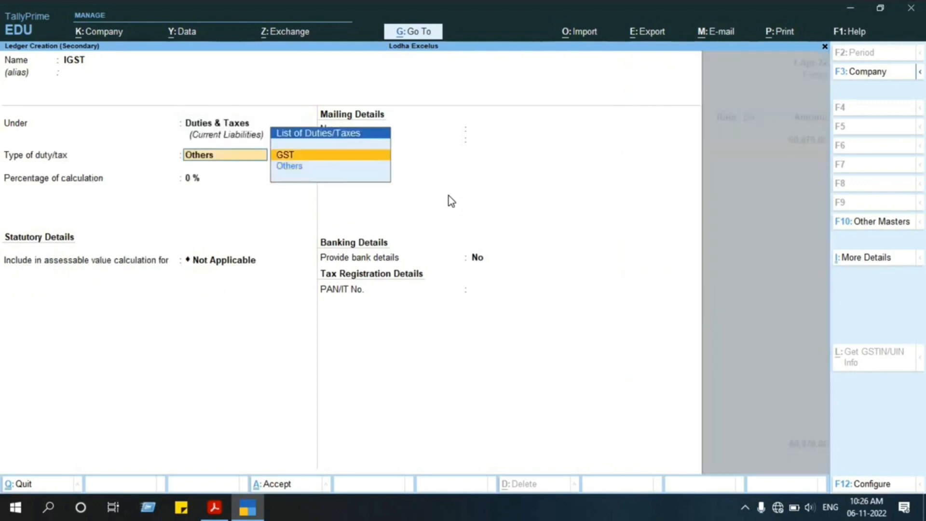
pyautogui.press('Return')
pyautogui.press('Down')
pyautogui.press('Down')
pyautogui.press('Down')
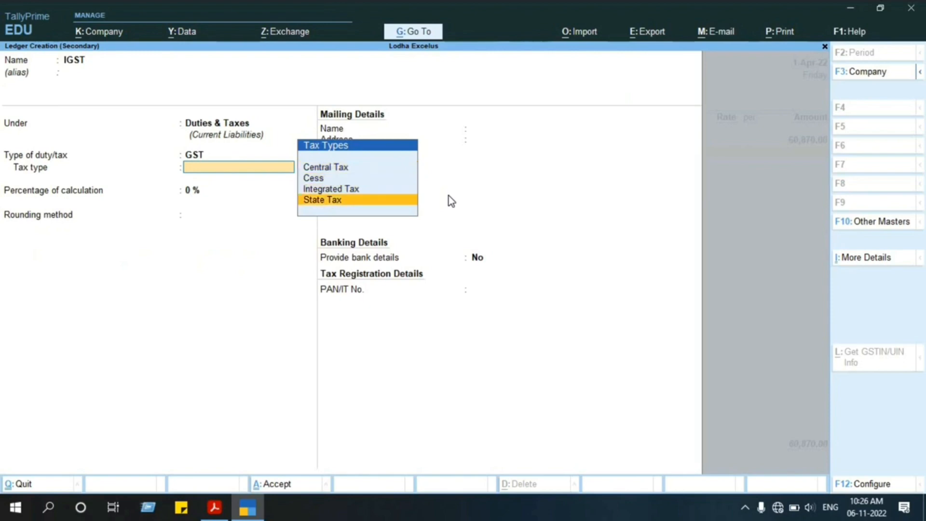
pyautogui.press('Up')
pyautogui.press('Return')
pyautogui.press('Return')
pyautogui.press('Return')
pyautogui.press('Return')
pyautogui.press('Return')
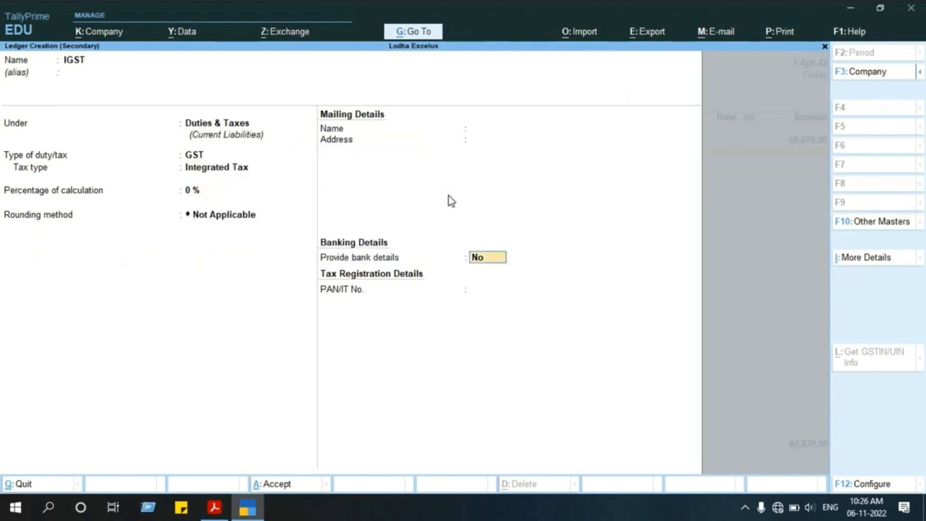
pyautogui.press('BackSpace')
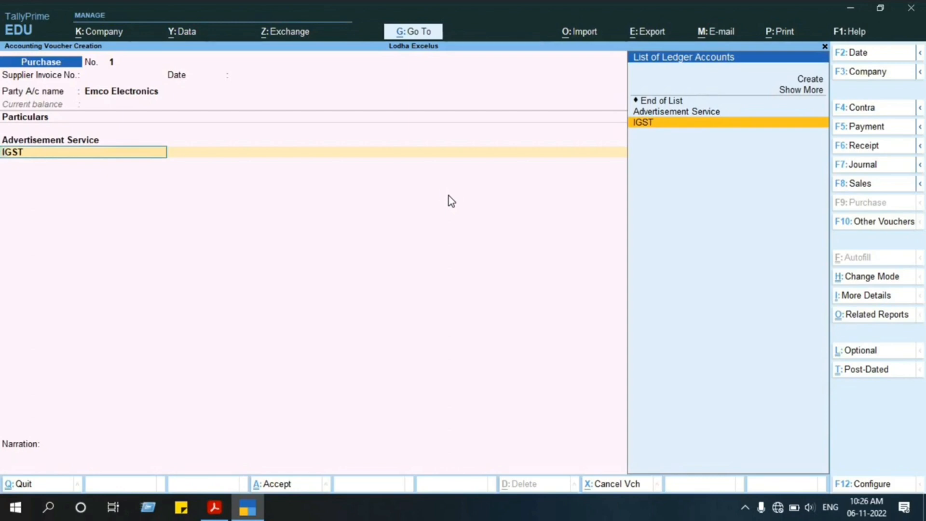
# Create a new ledger named CGST for the voucher's tax line under Duties & Taxes.
pyautogui.hotkey('alt', 'c')
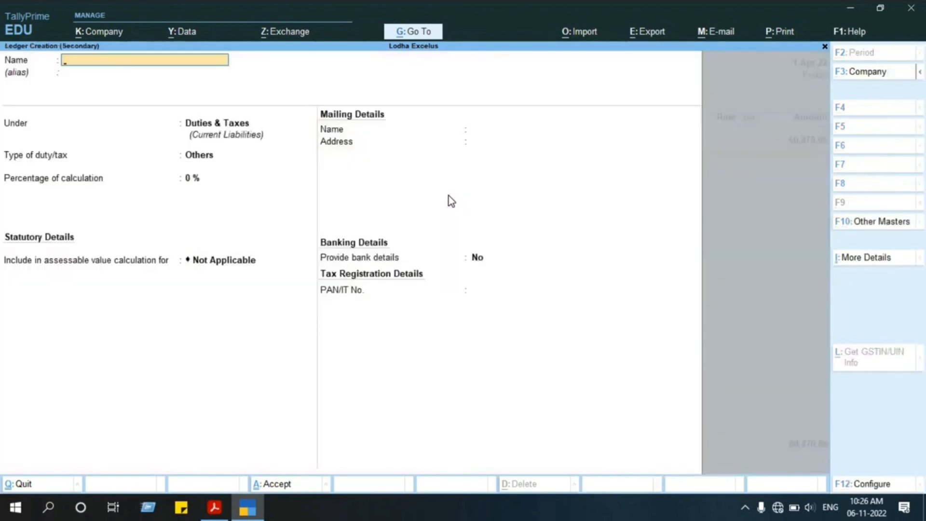
pyautogui.write('CG')
pyautogui.press('Return')
pyautogui.press('Return')
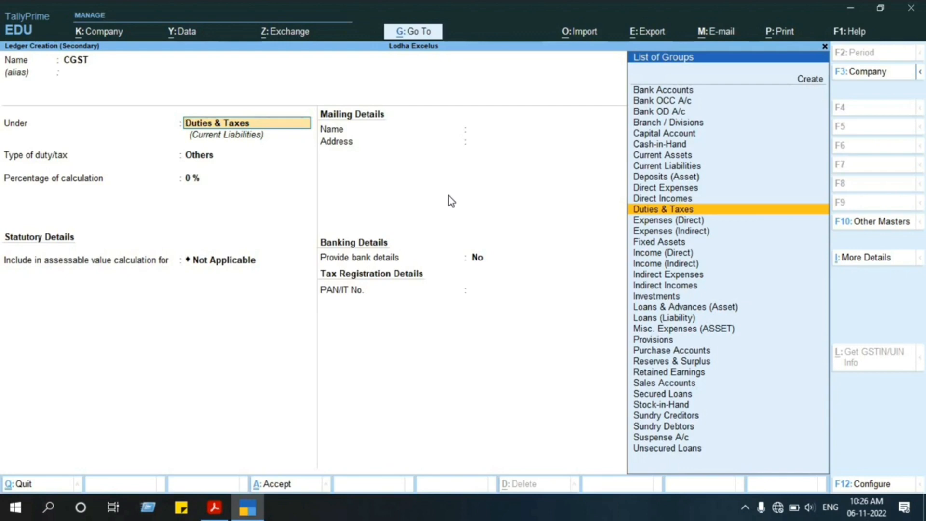
pyautogui.press('Return')
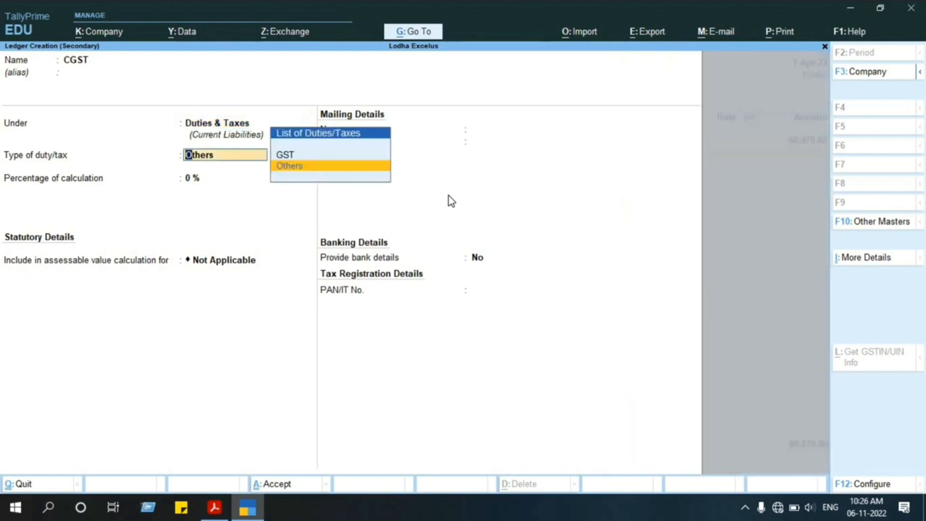
# Save the CGST ledger with duty type GST and tax type Central Tax, and accept its calculated amount in the voucher.
pyautogui.press('Up')
pyautogui.press('Return')
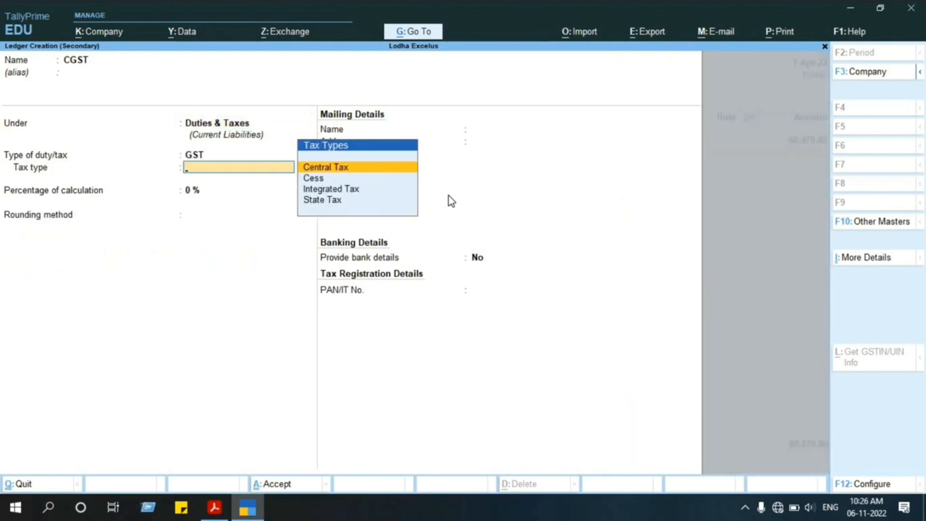
pyautogui.press('Down')
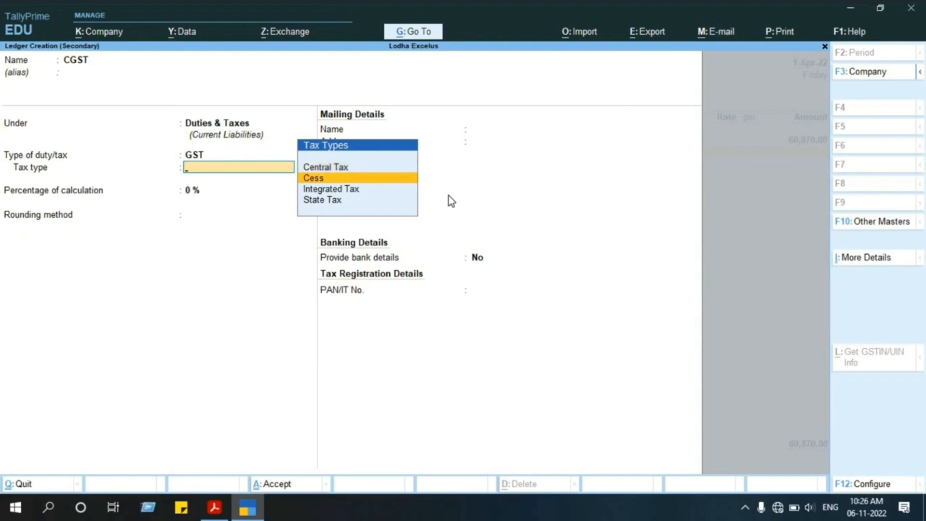
pyautogui.press('Up')
pyautogui.press('Return')
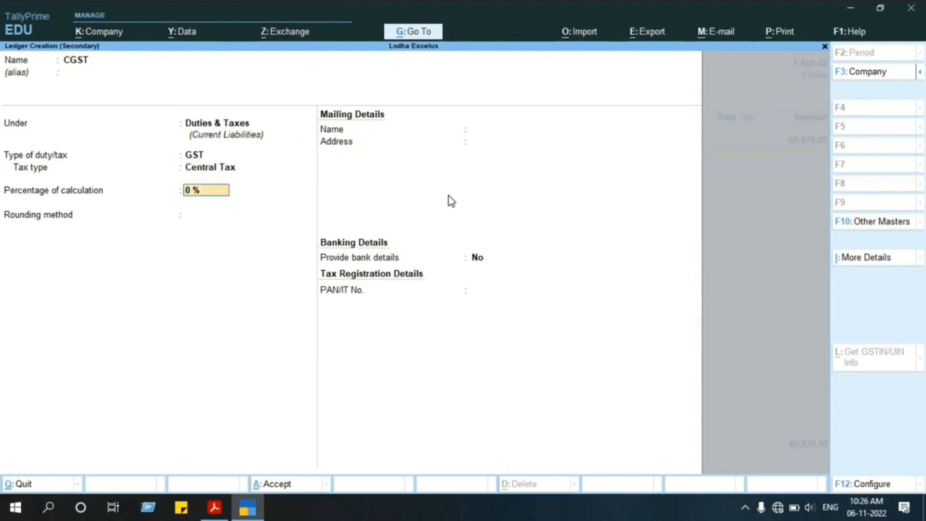
pyautogui.press('Return')
pyautogui.press('Return')
pyautogui.hotkey('ctrl', 'a')
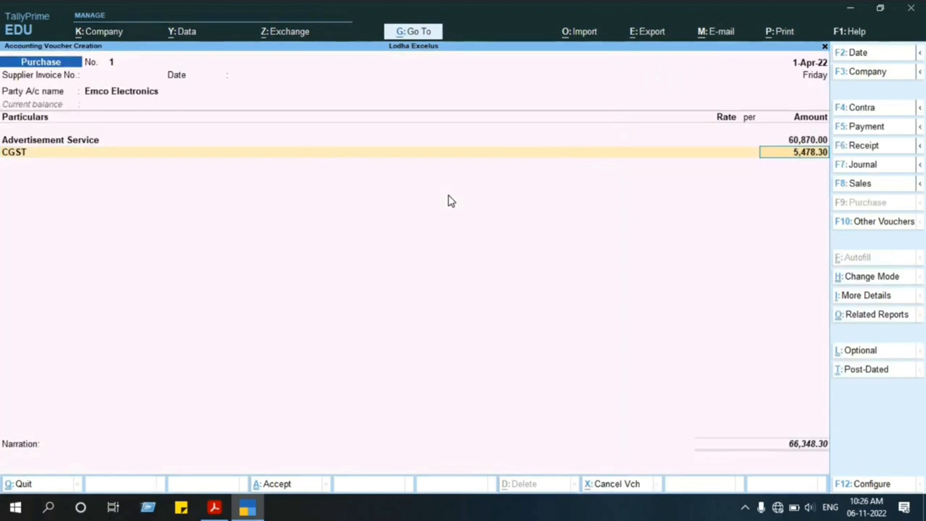
pyautogui.press('Return')
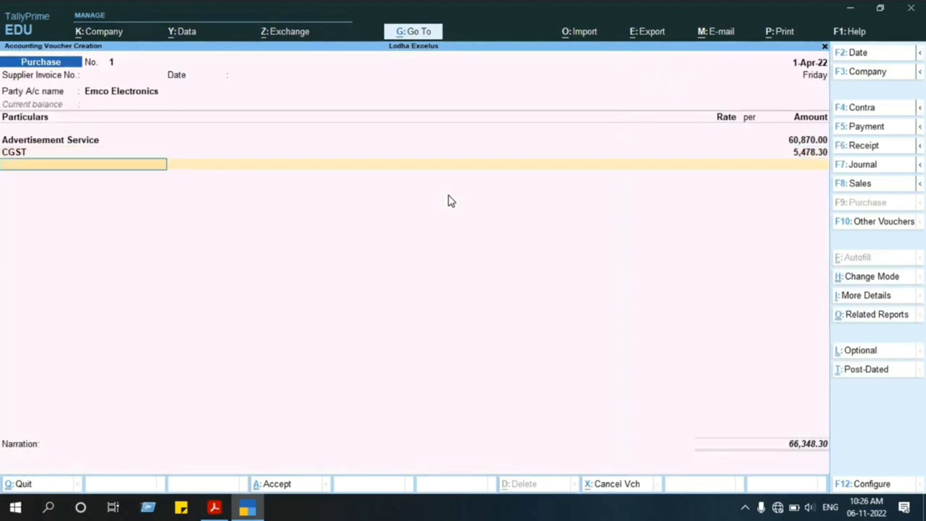
# Create a new ledger named SGST for the next voucher line under Duties & Taxes.
pyautogui.hotkey('alt', 'c')
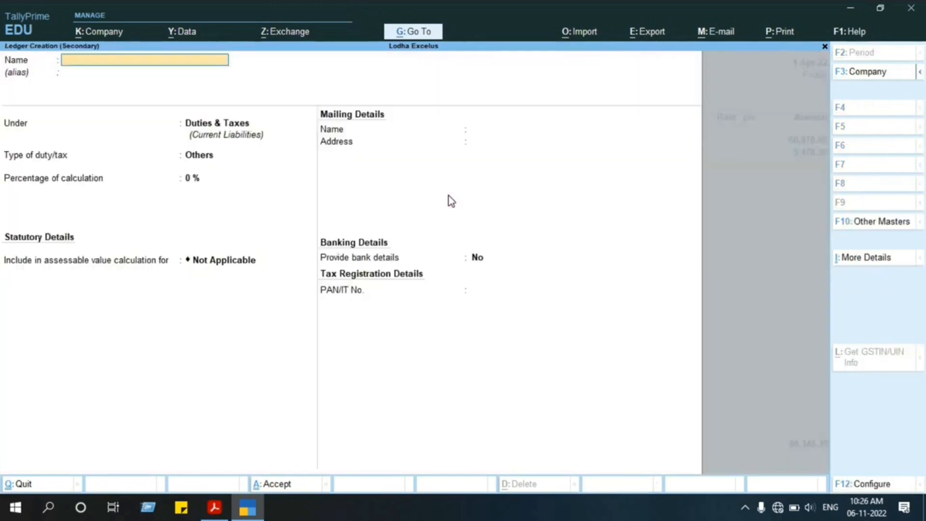
pyautogui.write('SGST')
pyautogui.press('Return')
# Set the SGST ledger's duty type to GST and tax type to State Tax, with rounding Not Applicable, and save it into the voucher.
pyautogui.press('Return')
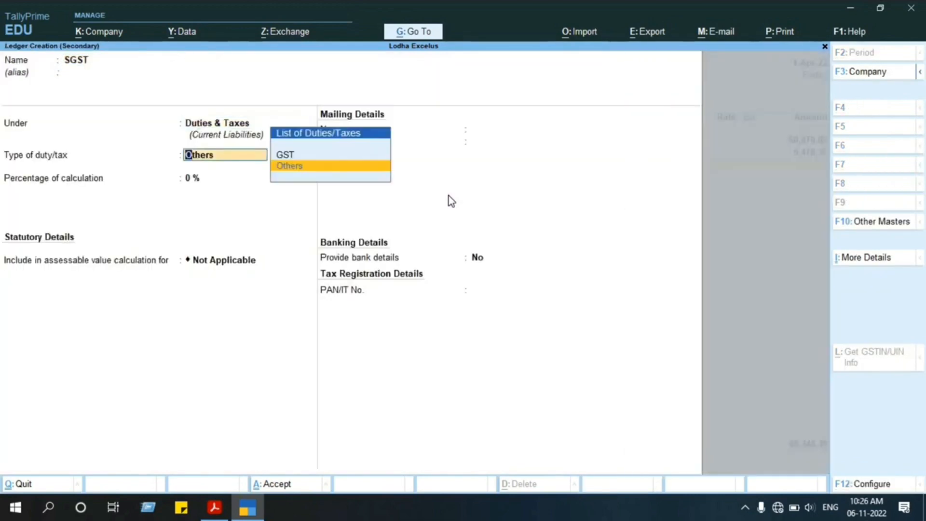
pyautogui.press('Up')
pyautogui.press('Return')
pyautogui.press('Down')
pyautogui.press('Down')
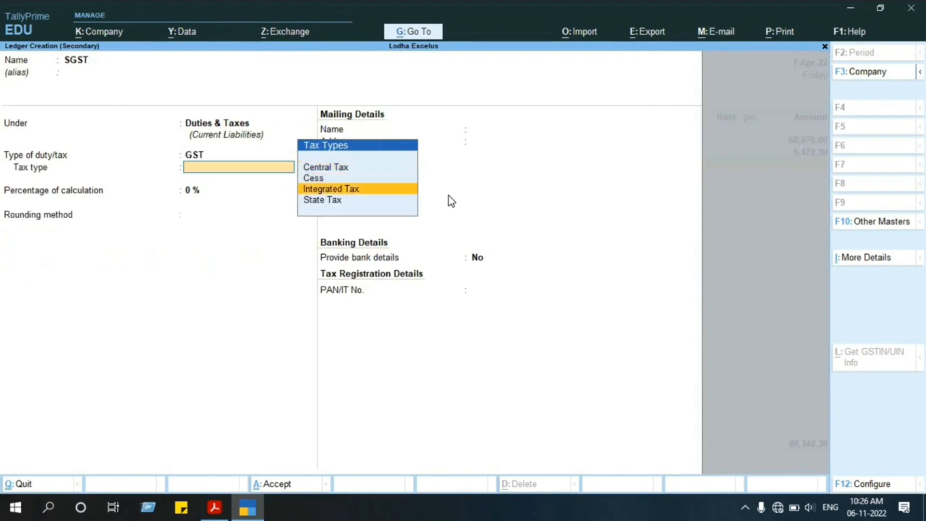
pyautogui.press('Up')
pyautogui.press('Down')
pyautogui.press('Down')
pyautogui.press('Return')
pyautogui.press('Return')
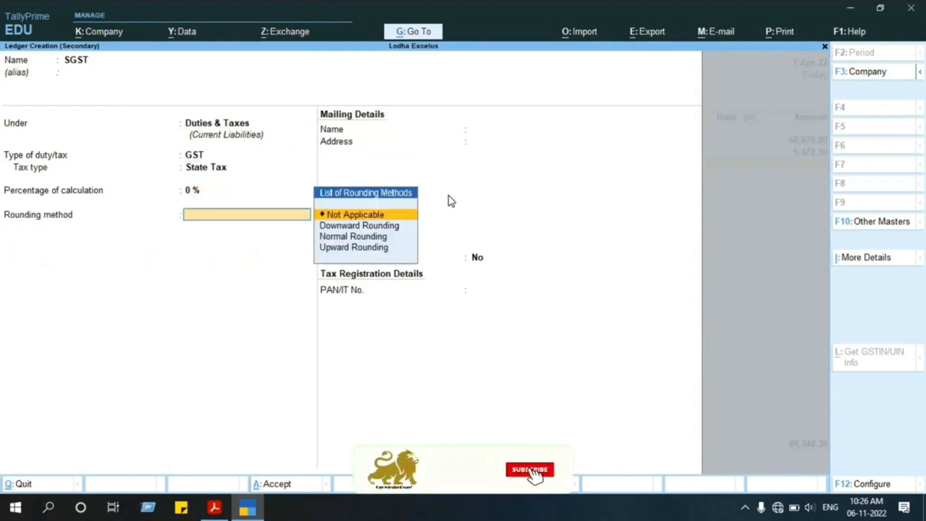
pyautogui.press('Return')
pyautogui.press('Return')
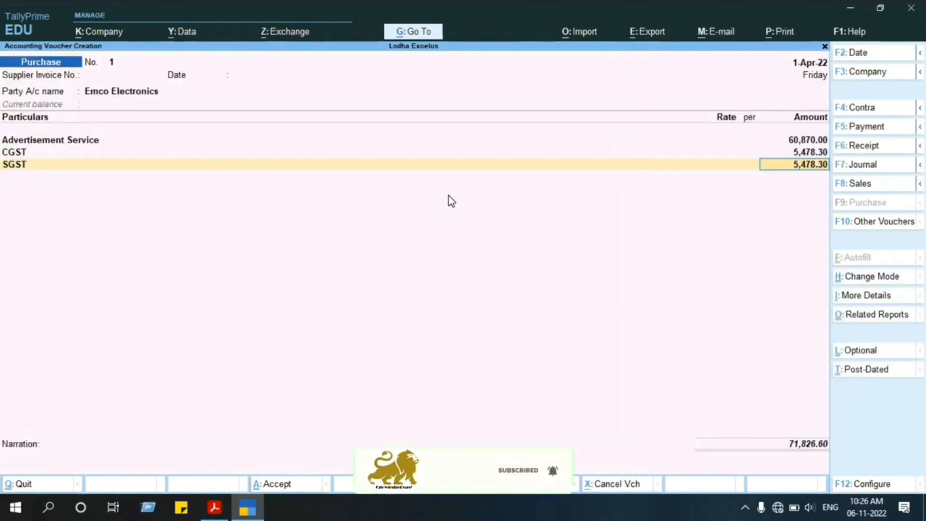
# Accept the SGST amount and examine the voucher's GST tax analysis in detail, including the Central Tax and State Tax lines.
pyautogui.press('Return')
pyautogui.press('Return')
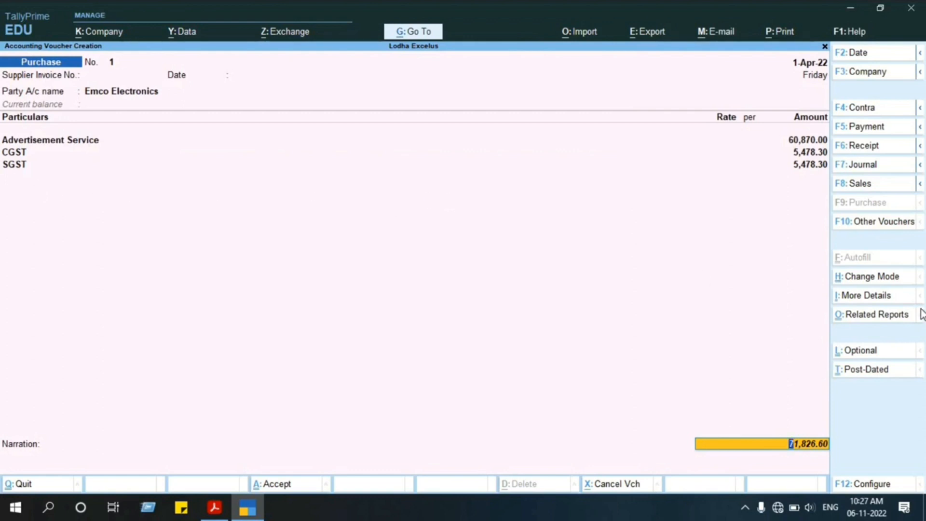
pyautogui.click(890, 321)
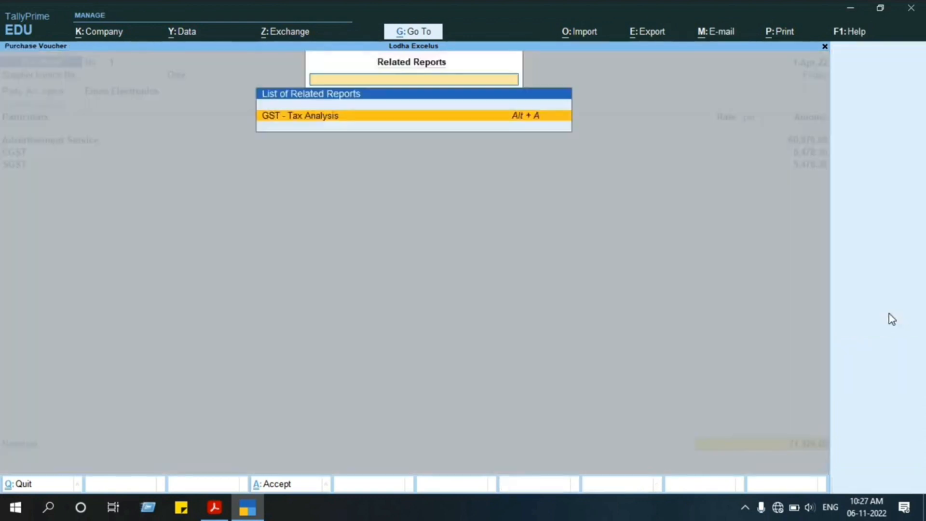
pyautogui.press('Return')
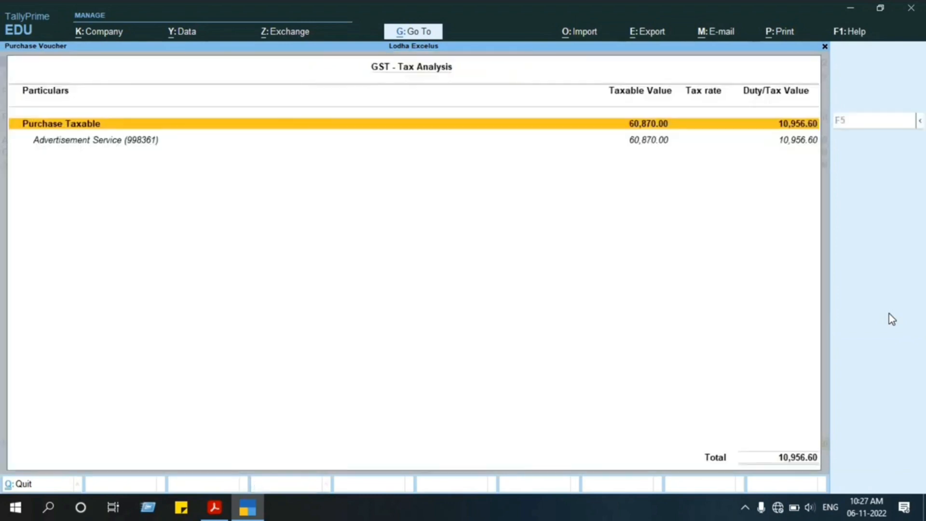
pyautogui.hotkey('alt', 'F5')
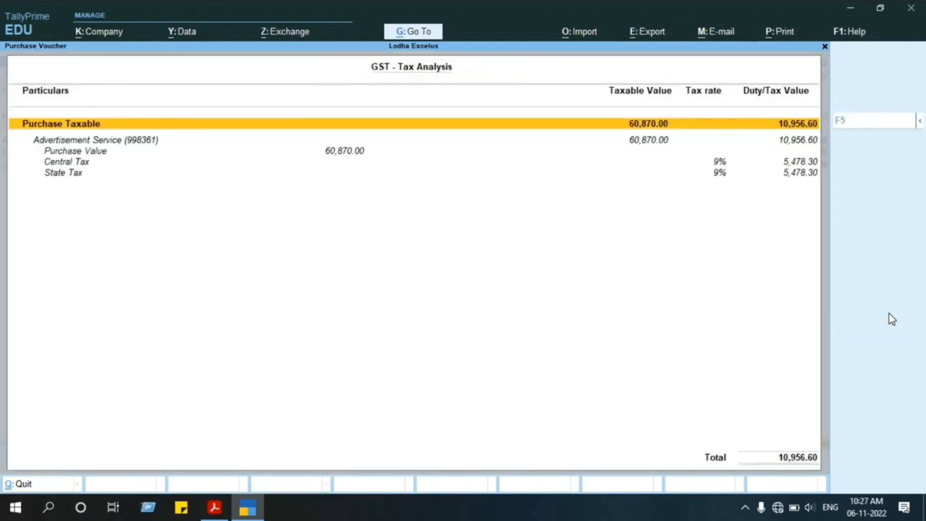
pyautogui.hotkey('alt', 'F1')
pyautogui.click(691, 173)
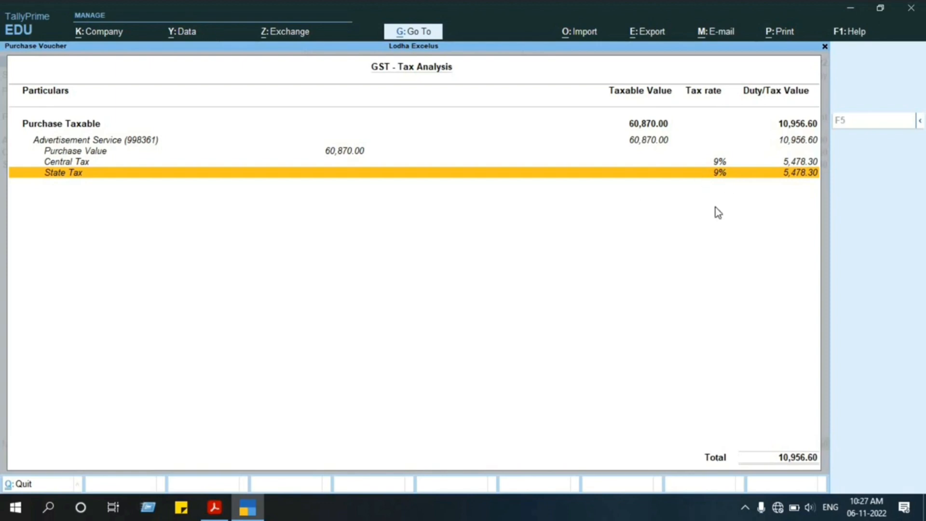
pyautogui.press('Escape')
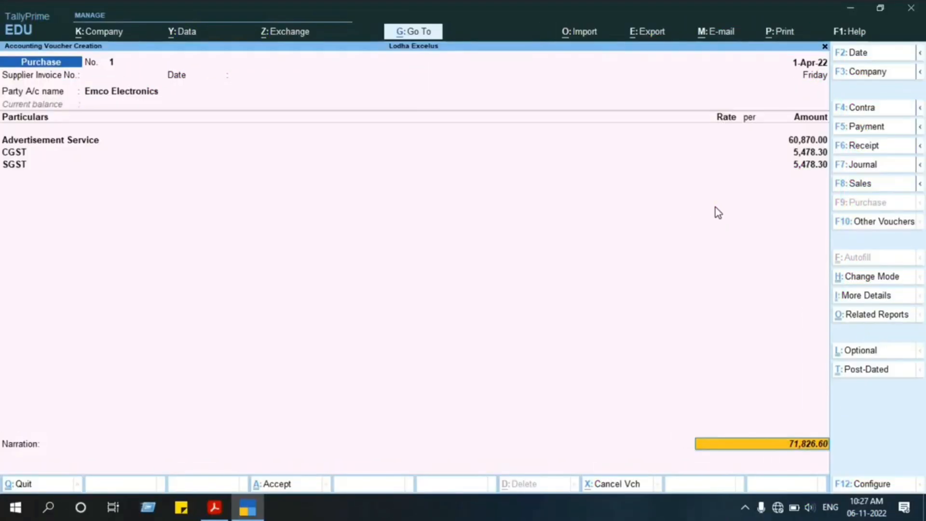
pyautogui.press('Return')
pyautogui.press('Return')
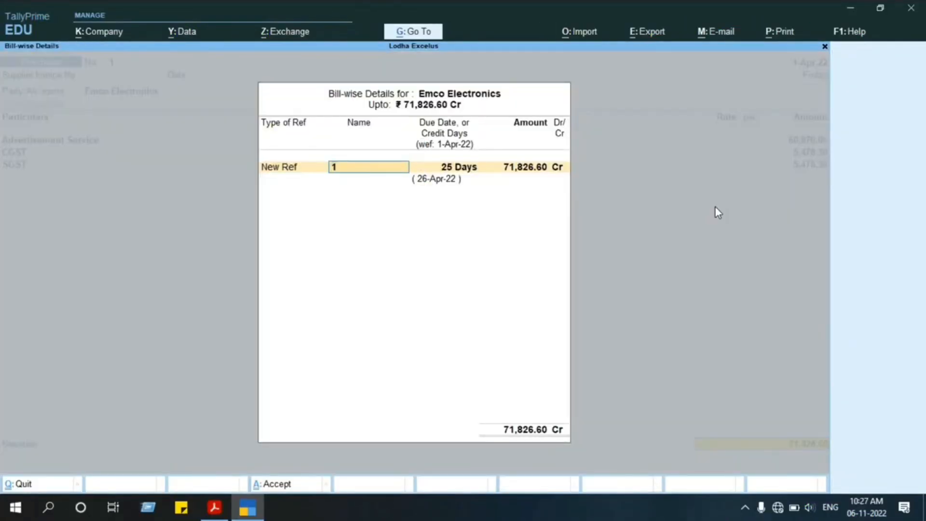
pyautogui.press('Escape')
# Copy the invoice number from the Emco Electronics PDF invoice into the purchase voucher's supplier invoice number.
pyautogui.press('Return')
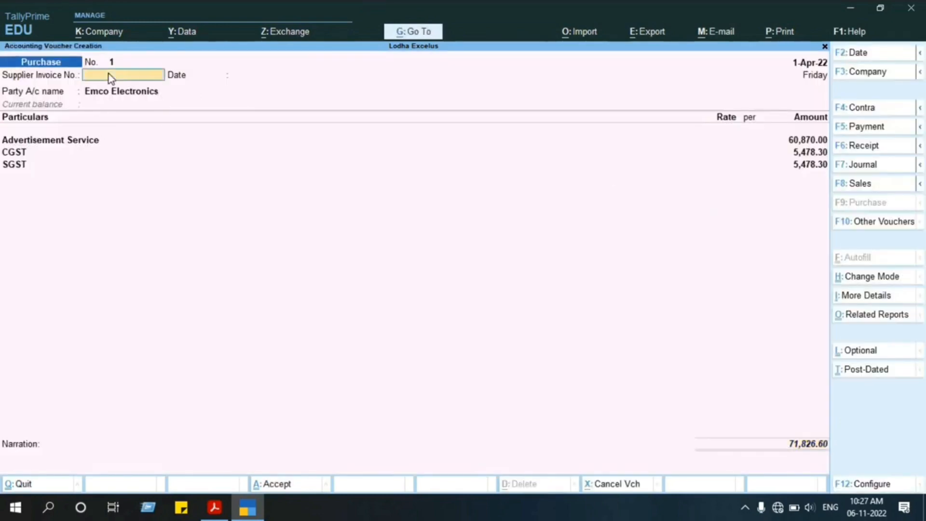
pyautogui.hotkey('alt', 'Tab')
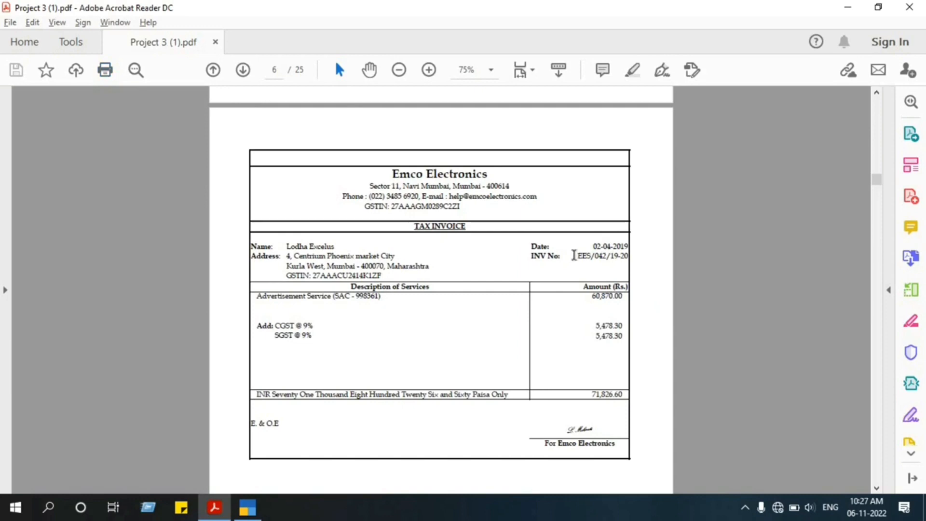
pyautogui.moveTo(576, 256); pyautogui.dragTo(629, 263)
pyautogui.hotkey('ctrl', 'c')
pyautogui.hotkey('alt', 'Tab')
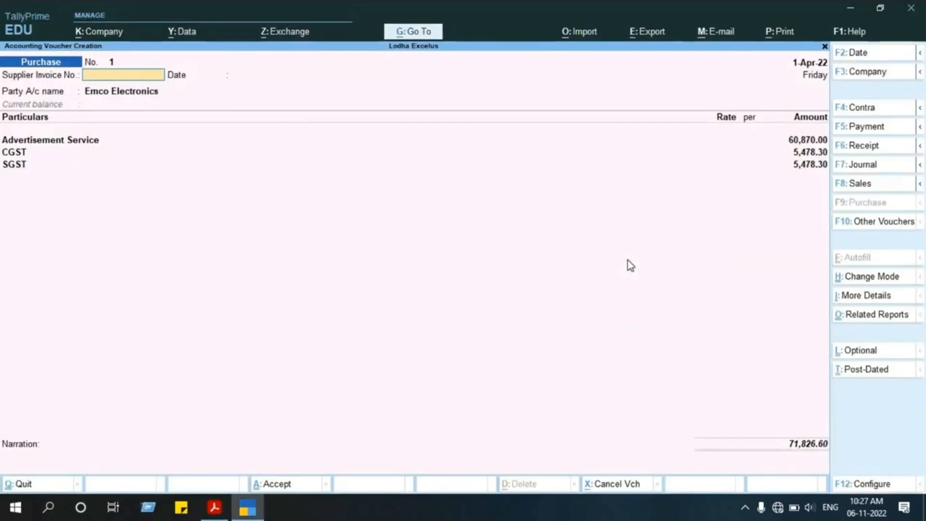
pyautogui.hotkey('ctrl', 'alt', 'v')
pyautogui.press('Return')
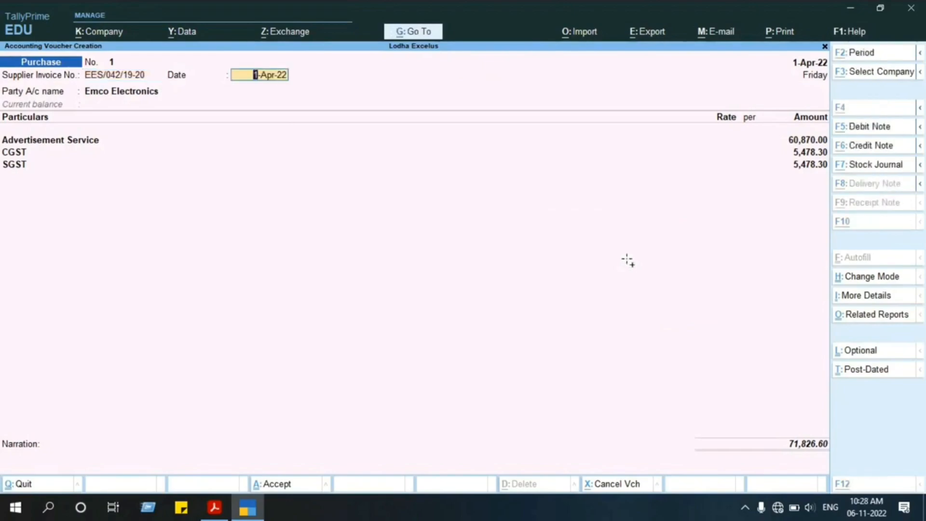
# Check the date on the PDF invoice, keep 1-Apr-22 as the supplier invoice date, and accept the party with blank receipt details.
pyautogui.hotkey('alt', 'Tab')
pyautogui.hotkey('alt', 'Tab')
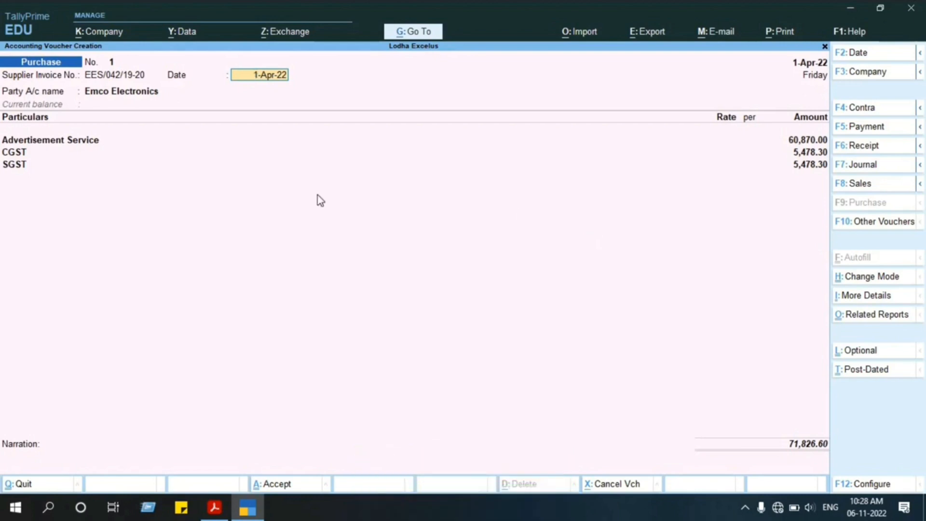
pyautogui.hotkey('alt', 'Tab')
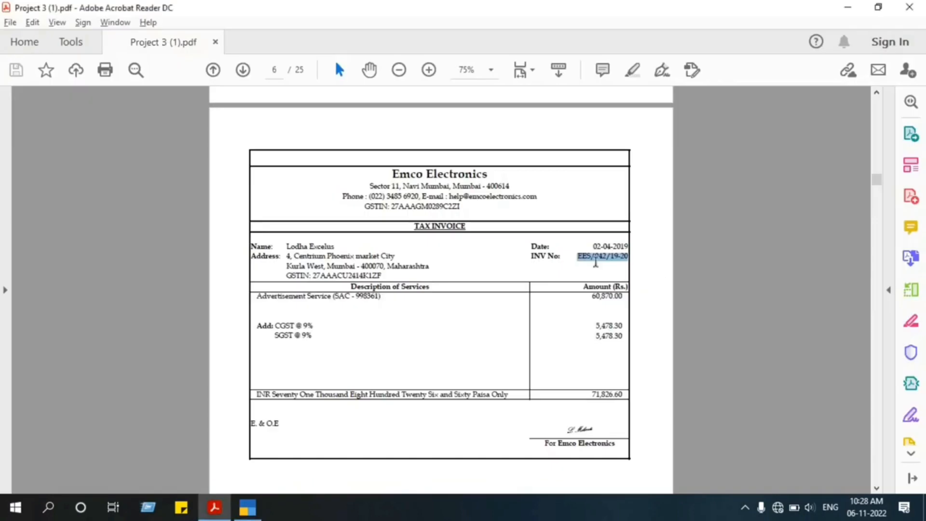
pyautogui.hotkey('alt', 'Tab')
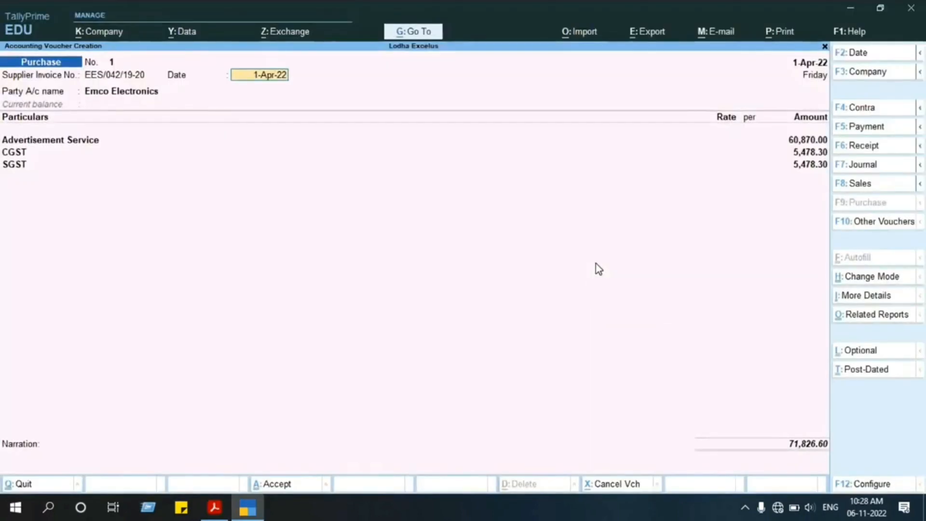
pyautogui.press('Return')
pyautogui.press('Return')
pyautogui.press('Return')
pyautogui.press('Return')
pyautogui.press('Return')
pyautogui.press('Return')
pyautogui.press('Return')
pyautogui.press('Return')
pyautogui.press('Return')
pyautogui.press('Return')
pyautogui.press('Return')
pyautogui.press('Return')
pyautogui.press('Return')
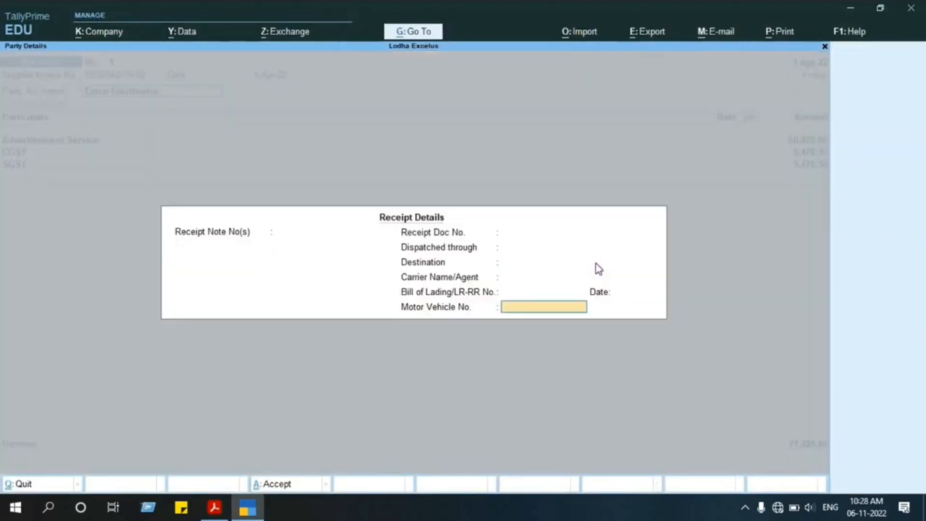
# Accept the Advertisement Service, CGST and SGST lines and save the Emco Electronics purchase voucher.
pyautogui.press('Return')
pyautogui.press('Return')
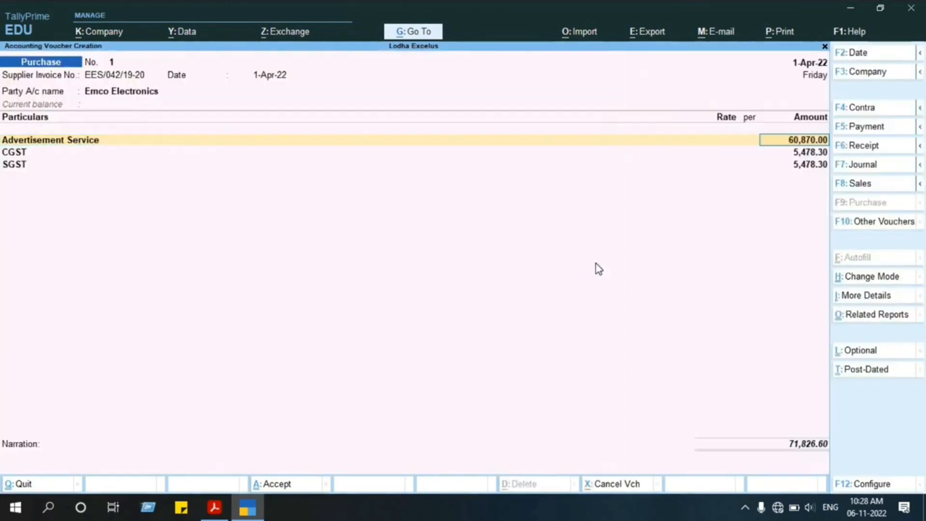
pyautogui.press('Return')
# Reopen the saved Emco Electronics purchase voucher, review its receipt details, party details and ledger lines, and leave it without changes.
pyautogui.press('Return')
pyautogui.press('Return')
pyautogui.press('Return')
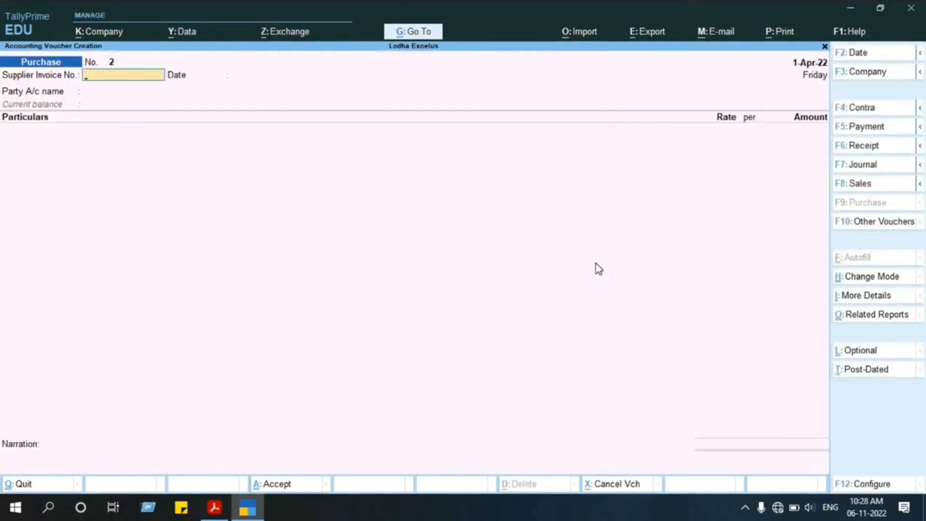
pyautogui.press('pageup')
pyautogui.press('Return')
pyautogui.press('Return')
pyautogui.press('Return')
pyautogui.press('Return')
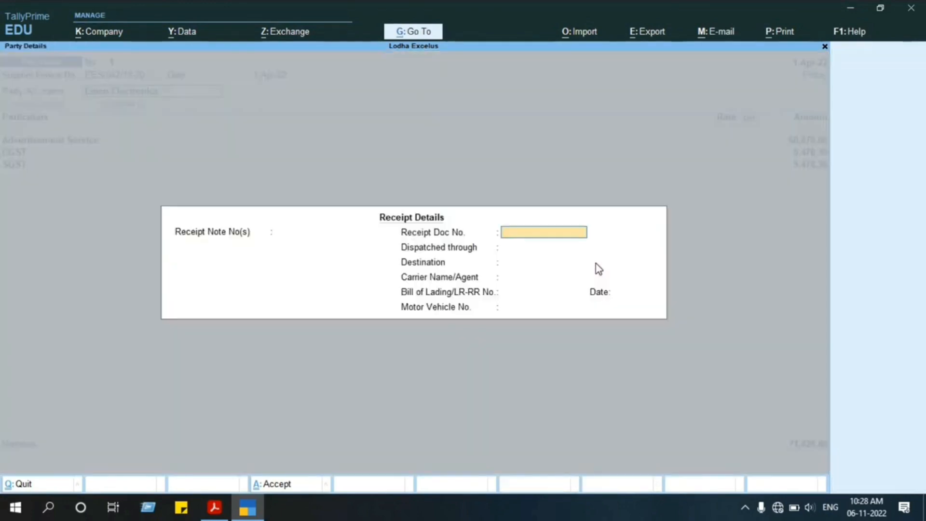
pyautogui.press('Return')
pyautogui.press('Return')
pyautogui.press('Return')
pyautogui.press('Return')
pyautogui.press('Return')
pyautogui.press('Return')
pyautogui.press('Return')
pyautogui.press('Return')
pyautogui.press('Return')
pyautogui.press('Return')
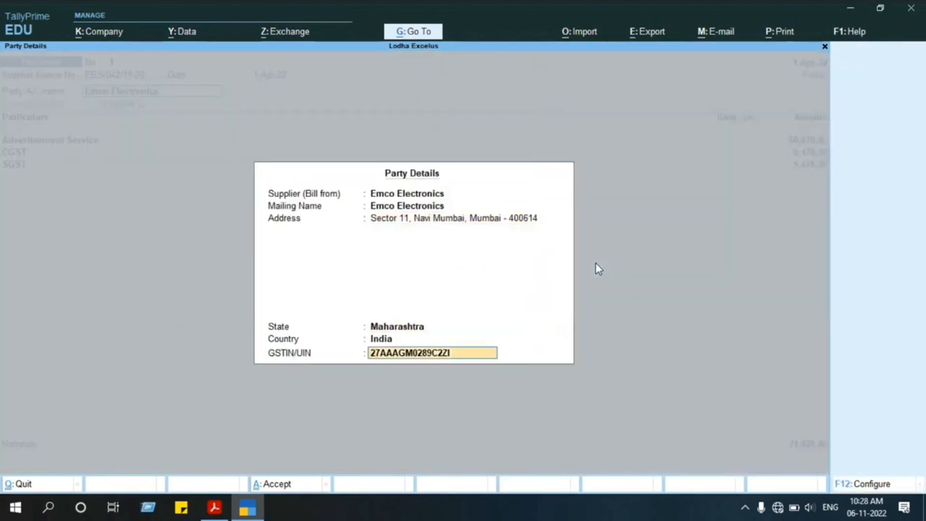
pyautogui.press('Return')
pyautogui.press('Return')
pyautogui.press('Return')
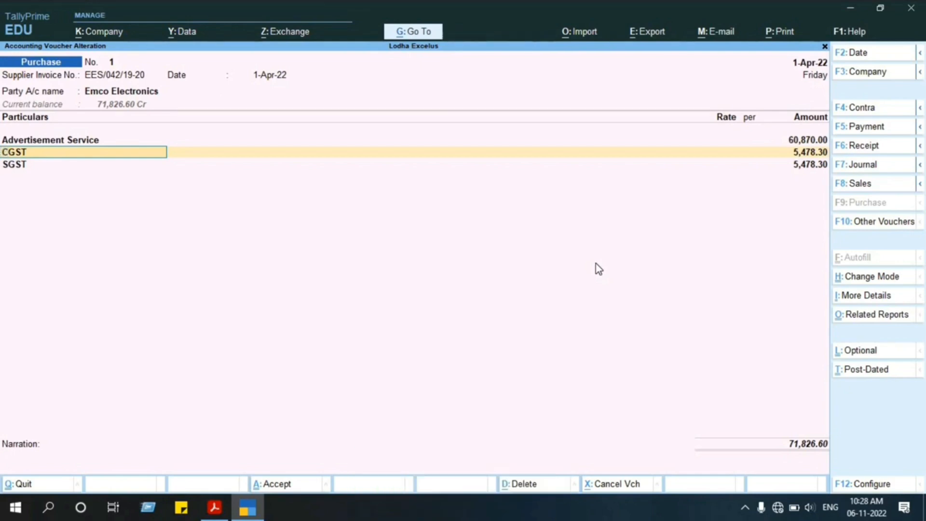
pyautogui.press('Escape')
pyautogui.press('Escape')
pyautogui.press('Return')
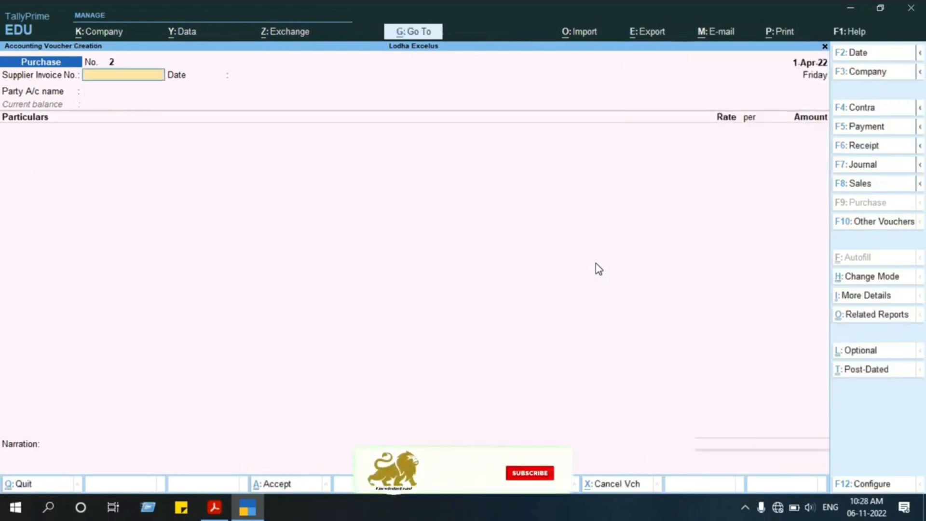